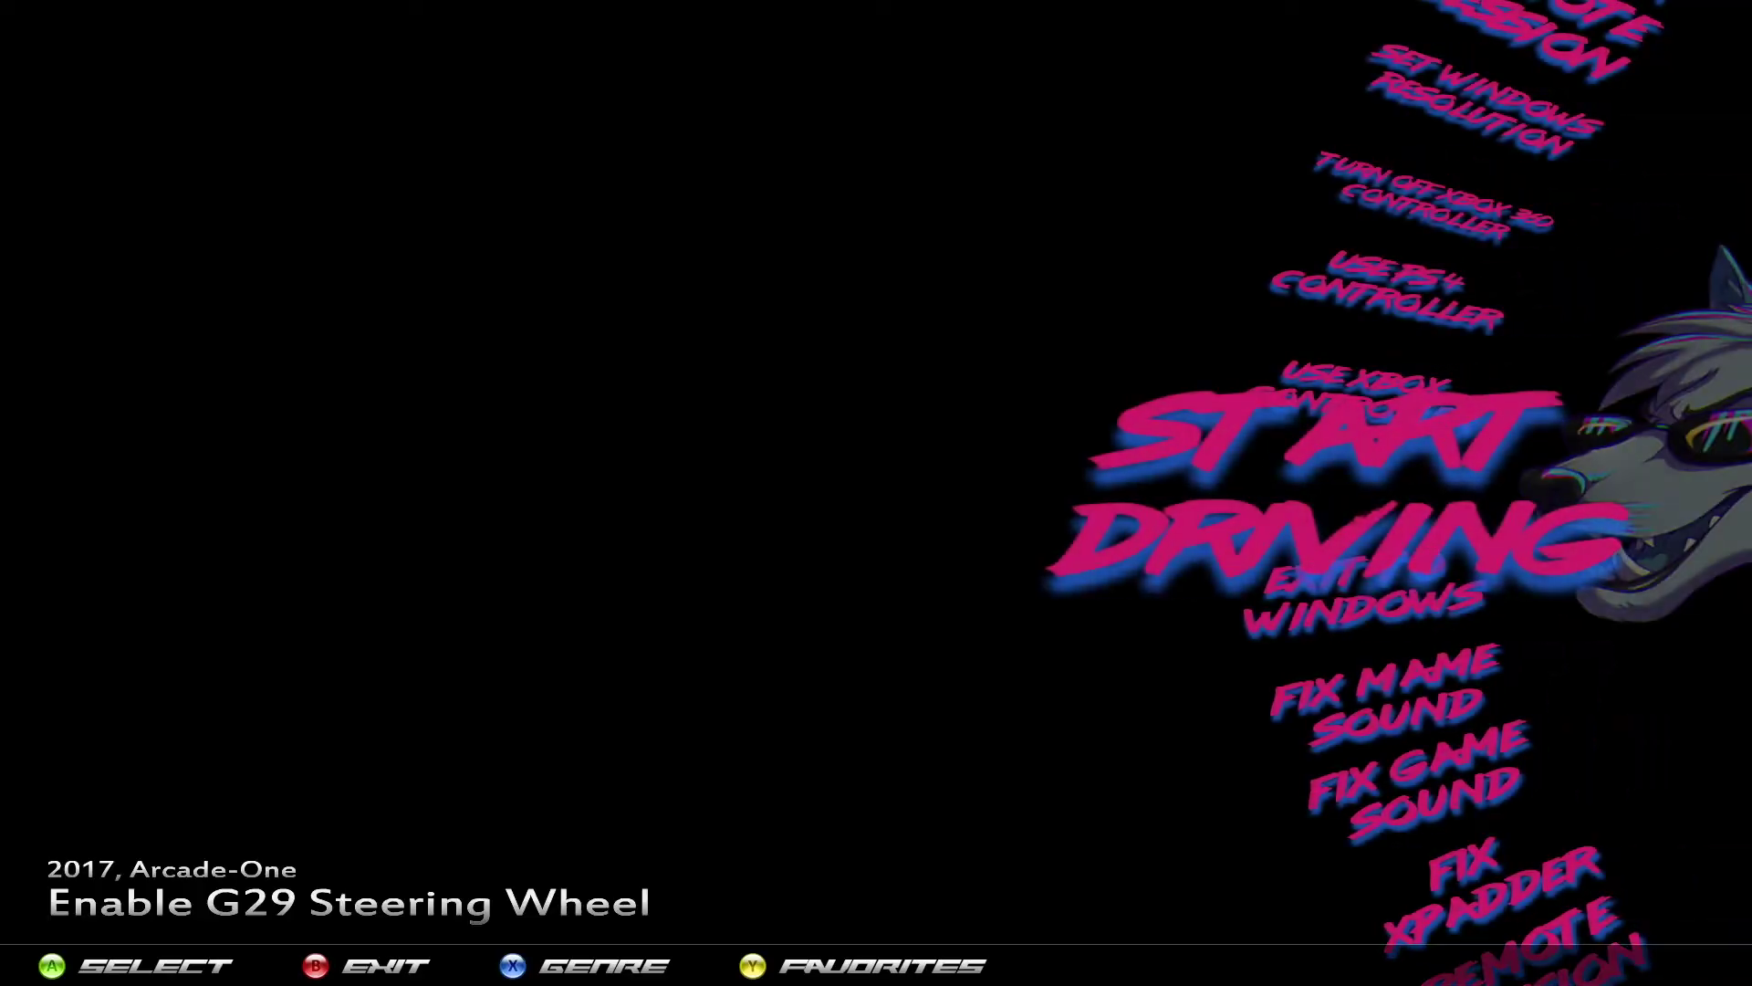
Leave the arcade front end by running Exit To Windows from the Toolkit list
key(Down)
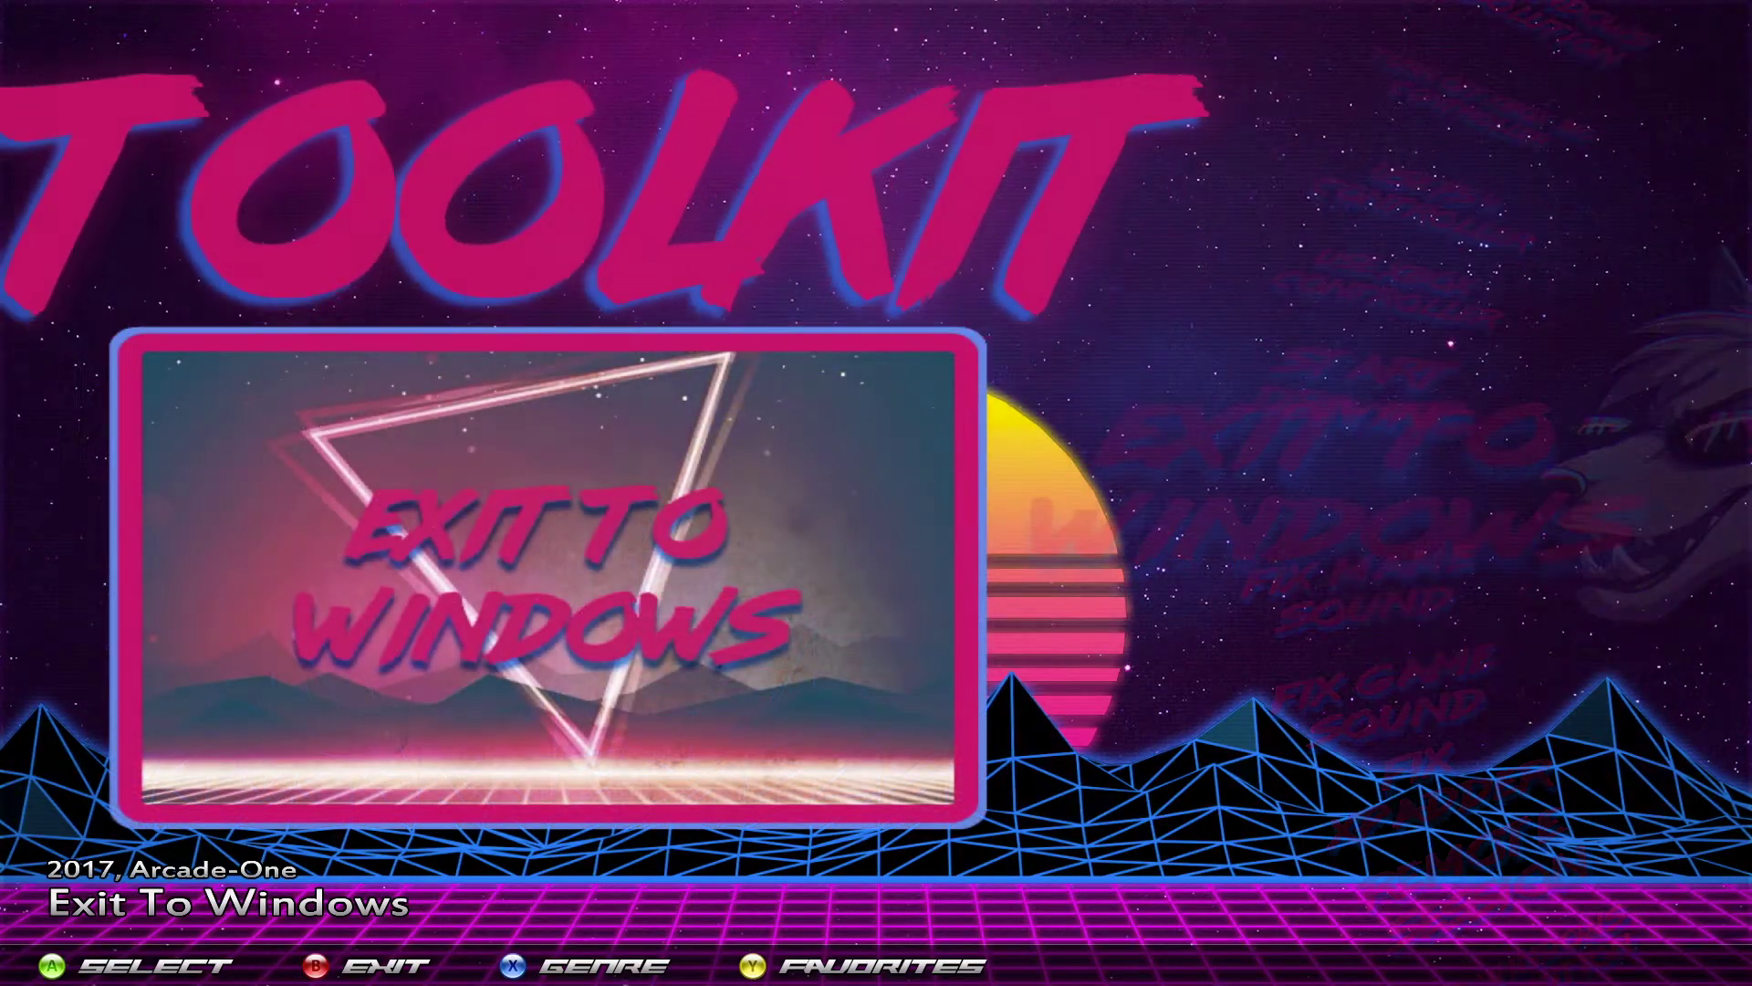
key(Return)
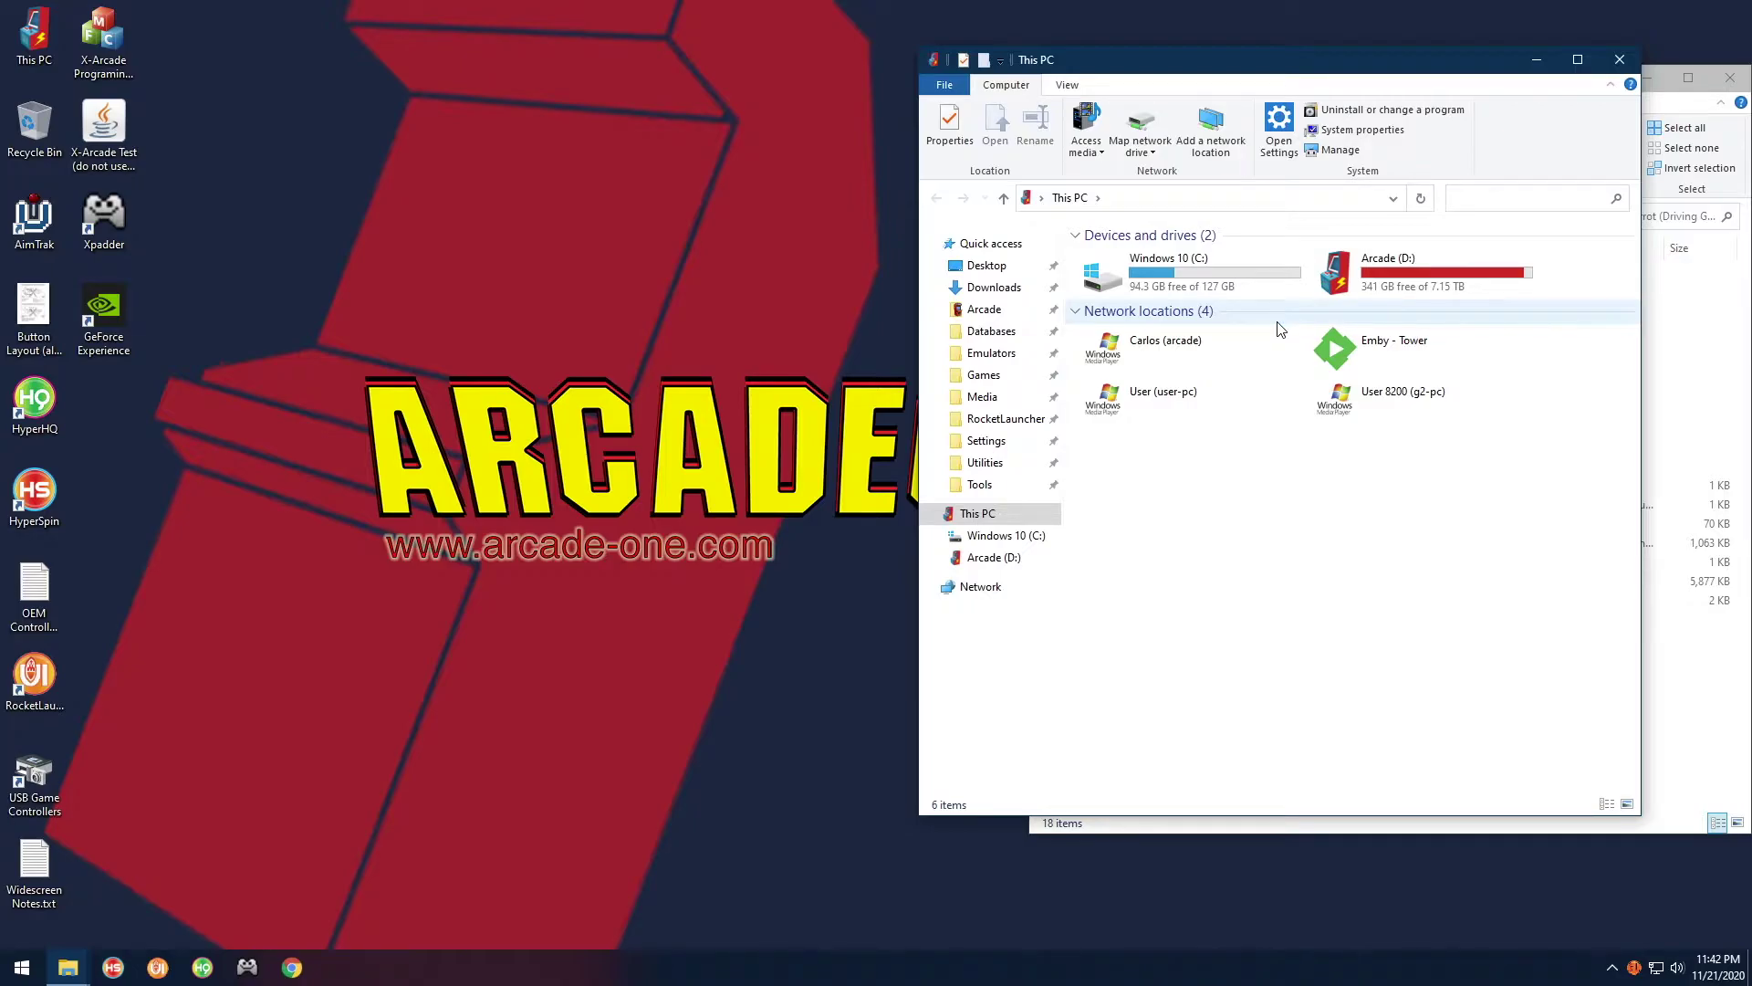
Inspect the Test and Settings pages of the Logitech G29 Driving Force Racing Wheel's game controller properties, then close Game Controllers
click(53, 757)
double_click(60, 803)
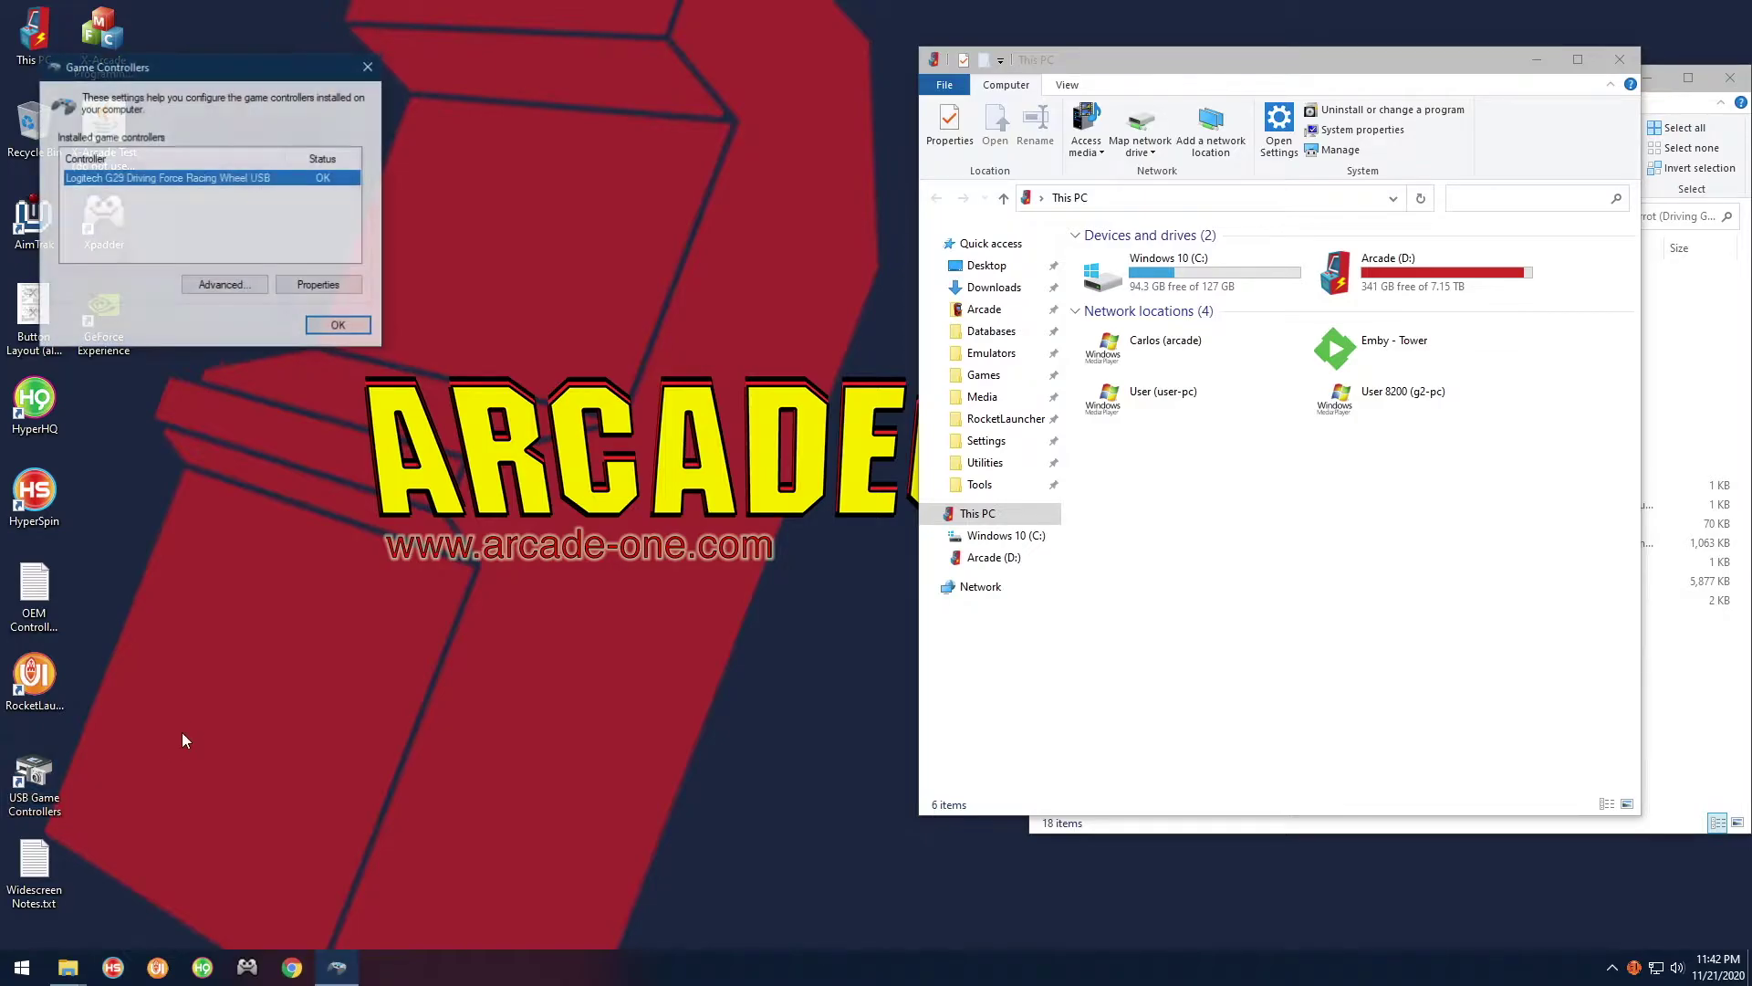
drag(250, 79, 255, 162)
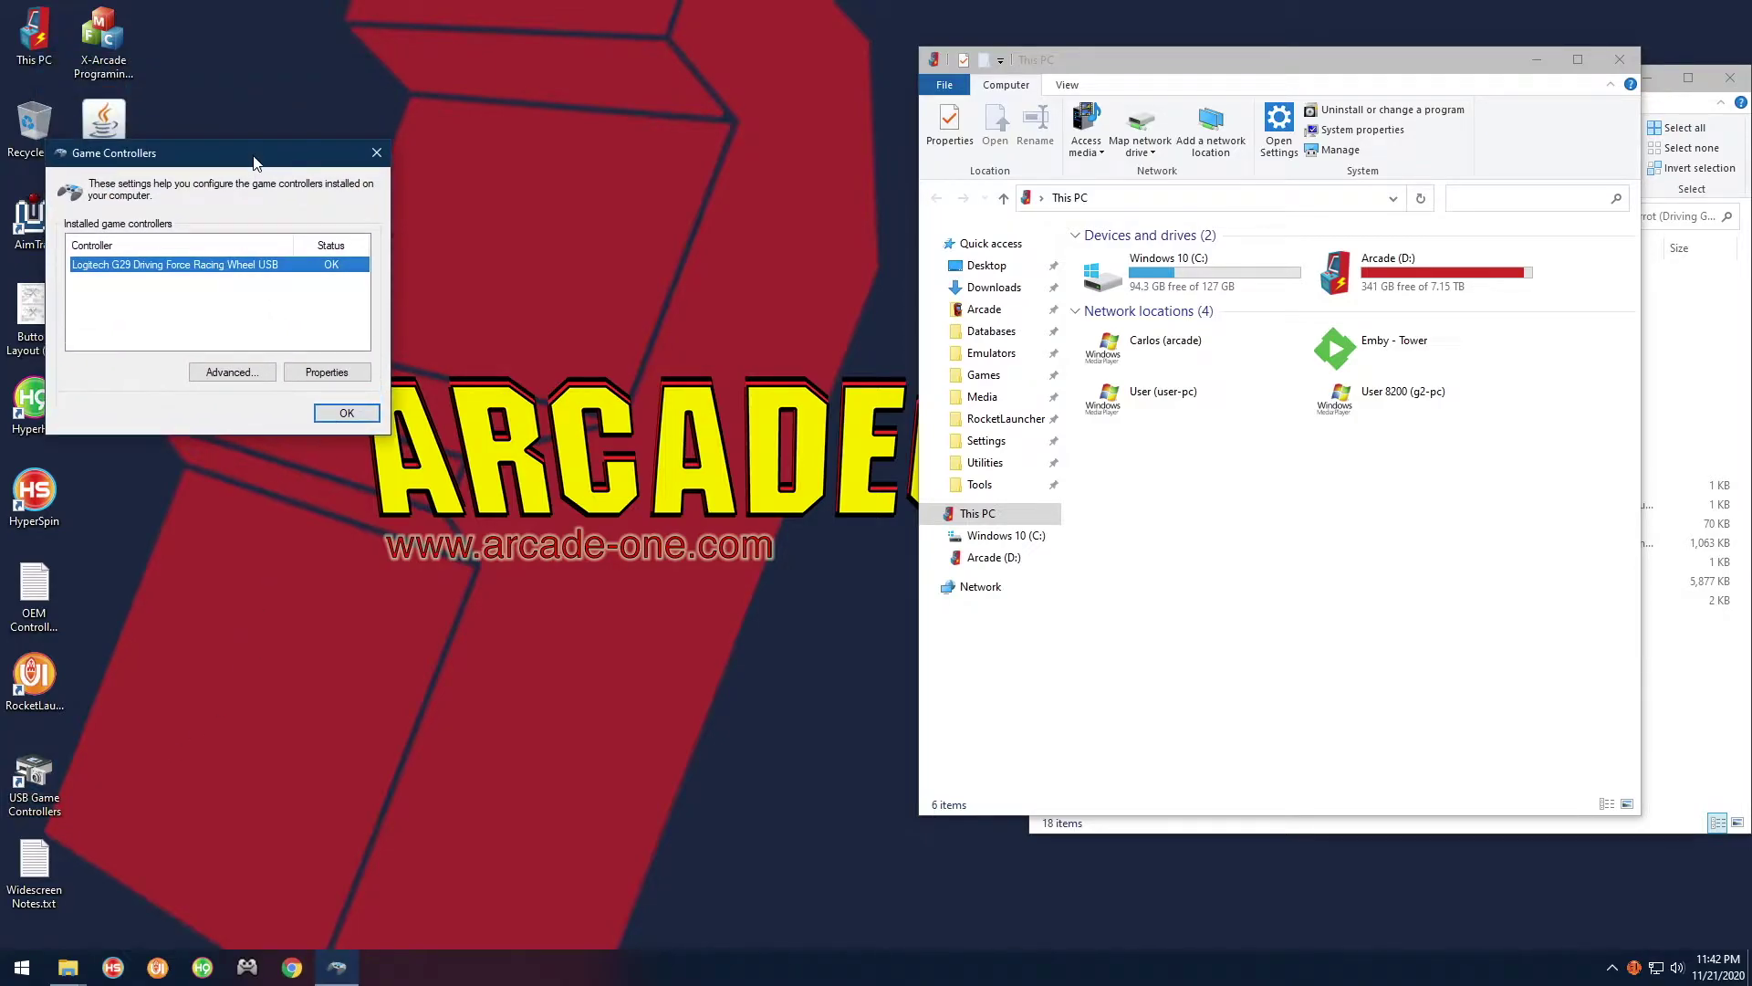
click(328, 372)
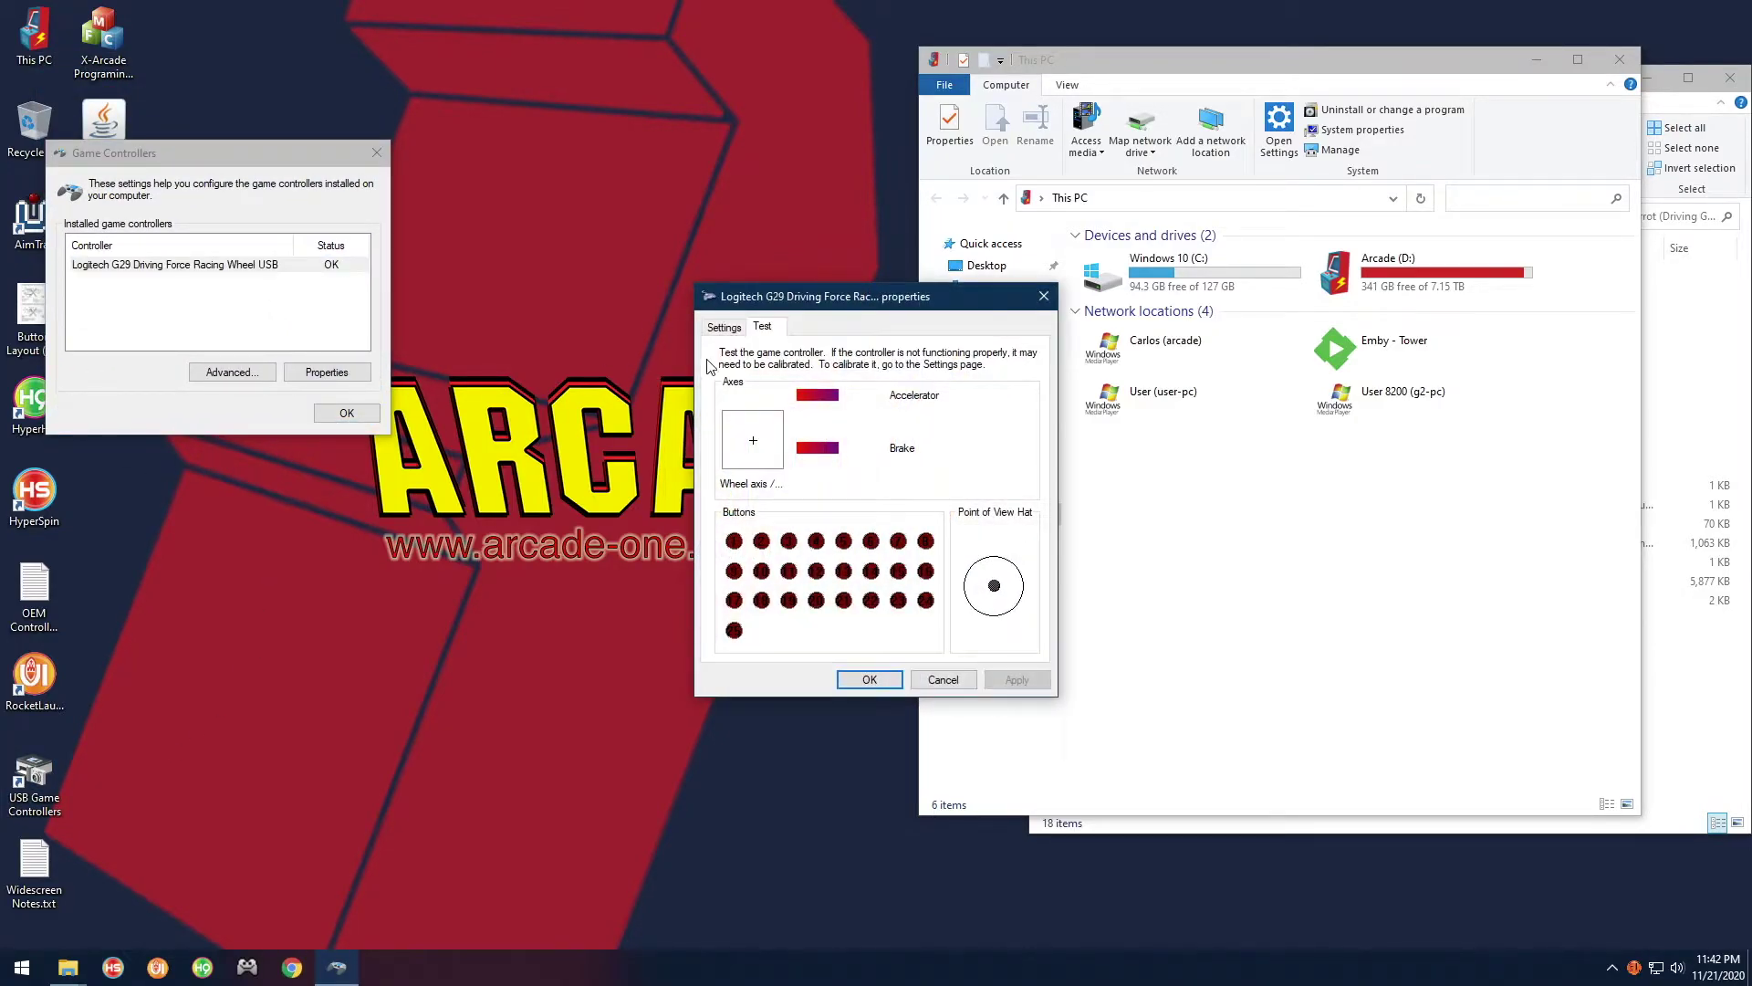
click(726, 329)
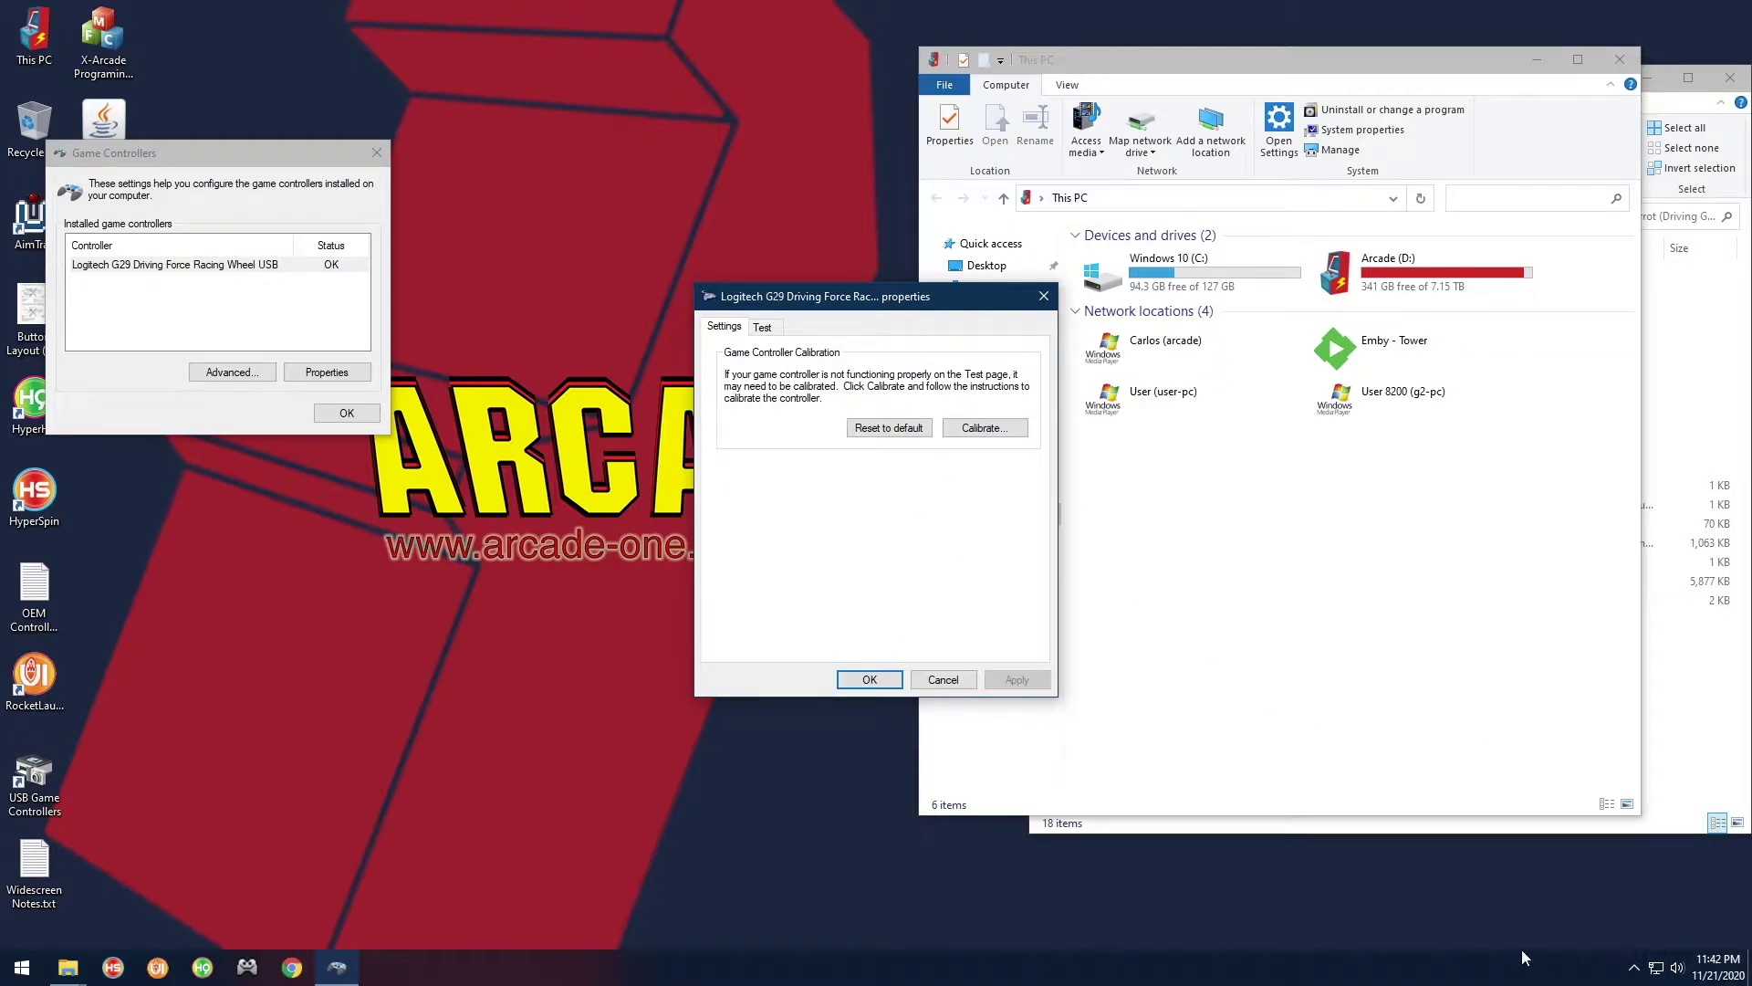
click(944, 680)
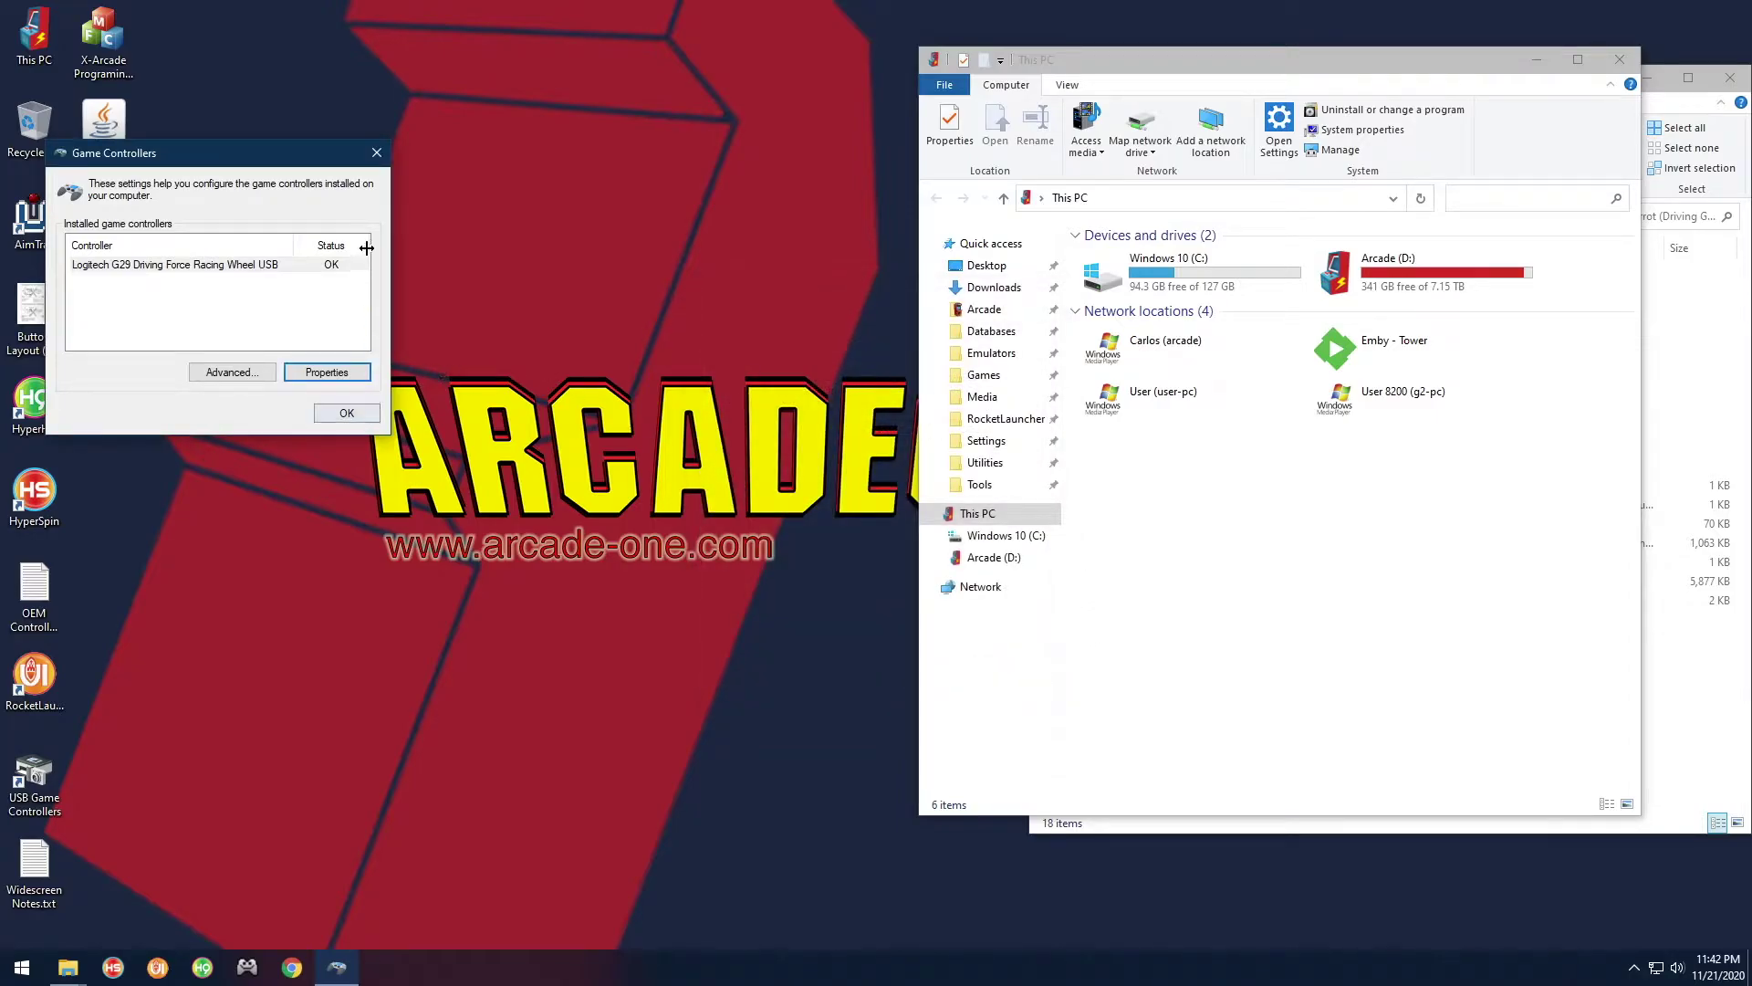
click(376, 152)
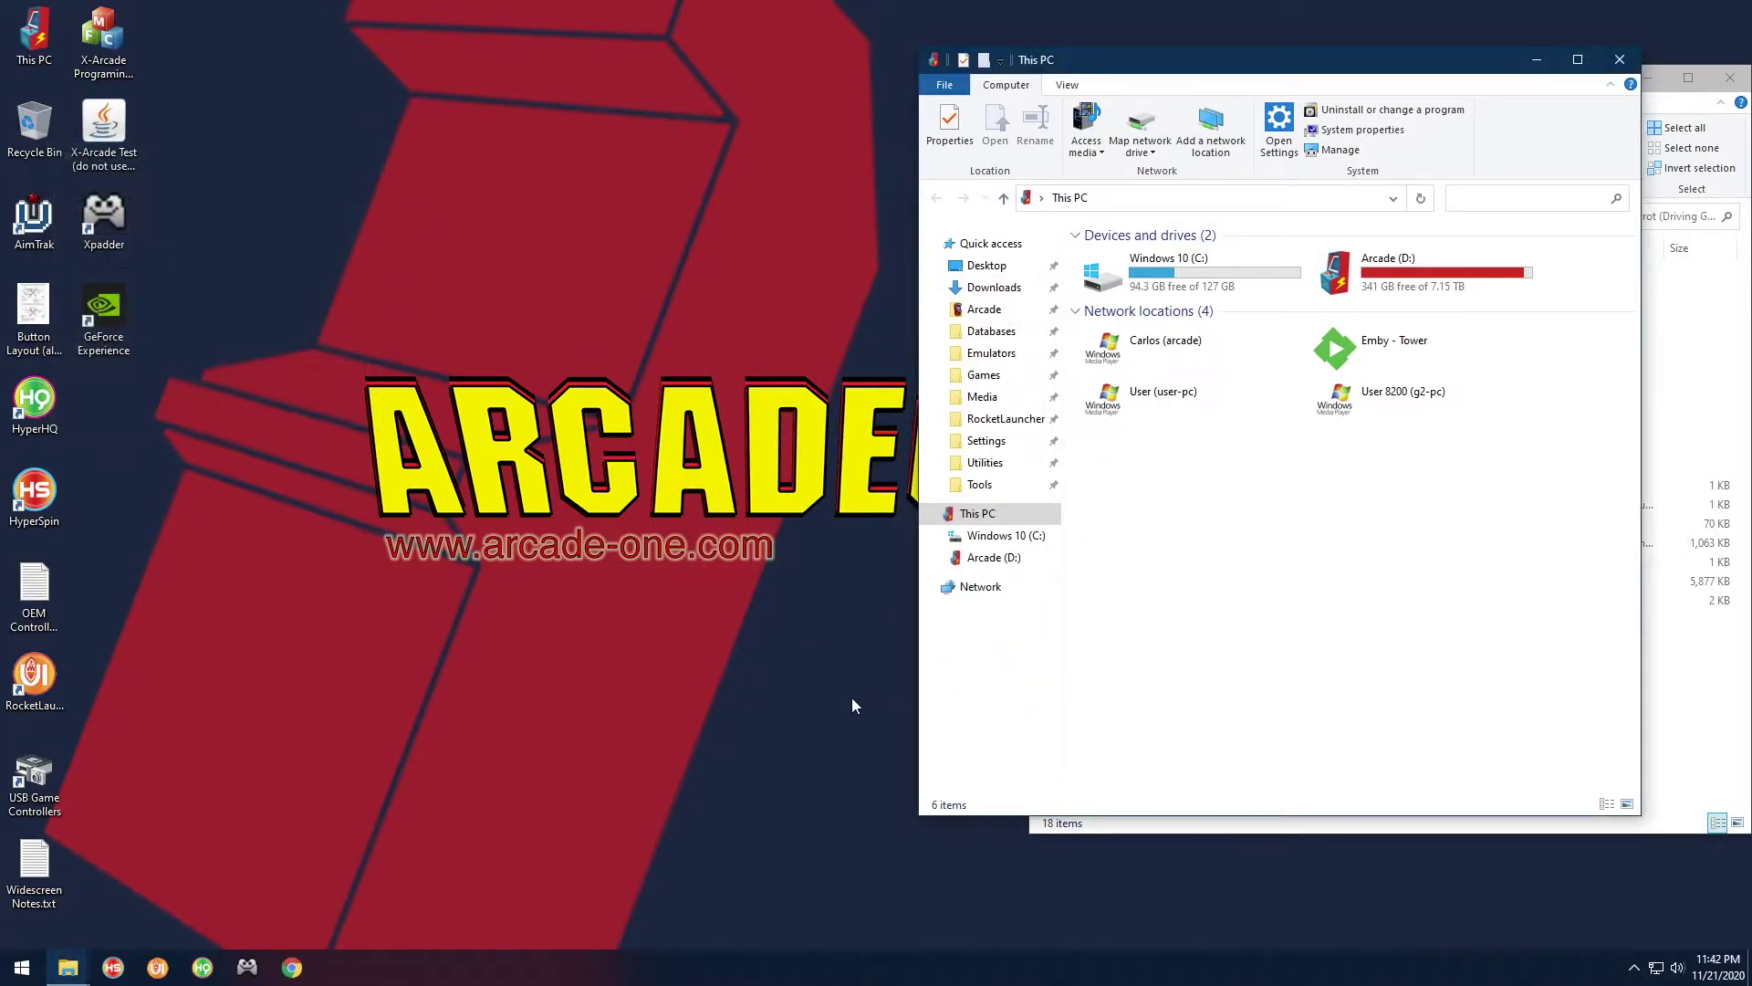
Exit the Logitech Gaming Software instance running in the background
click(1635, 966)
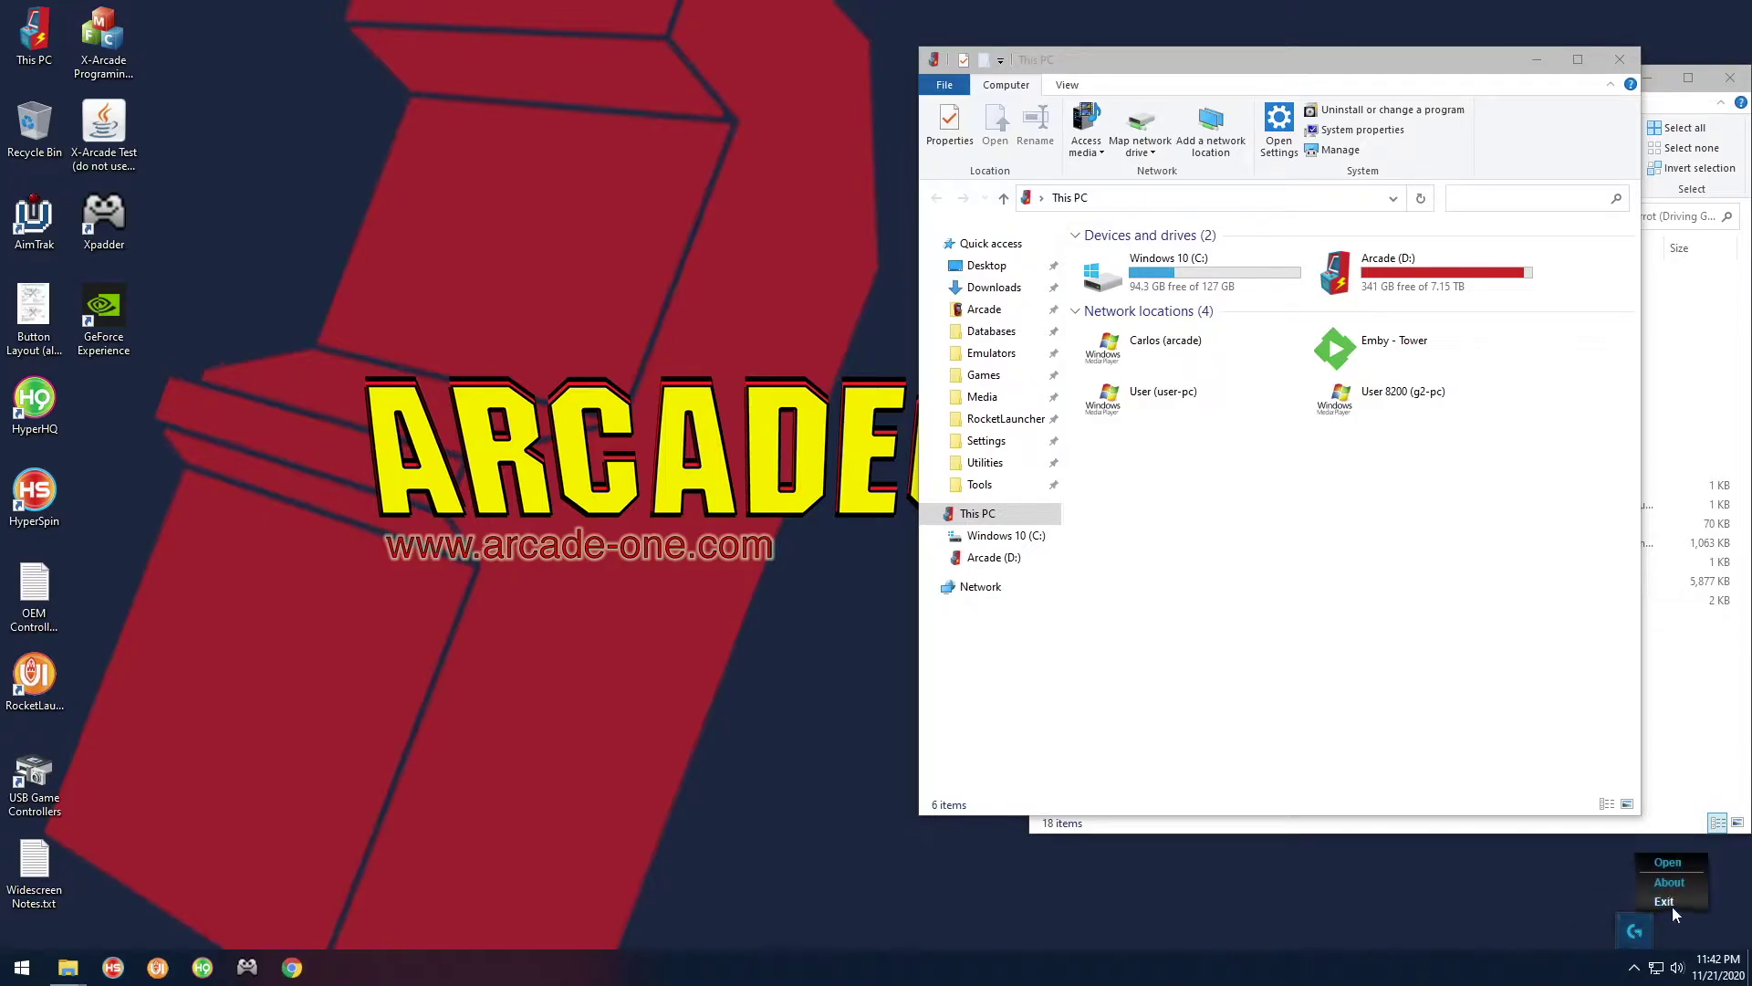
click(1677, 914)
click(813, 747)
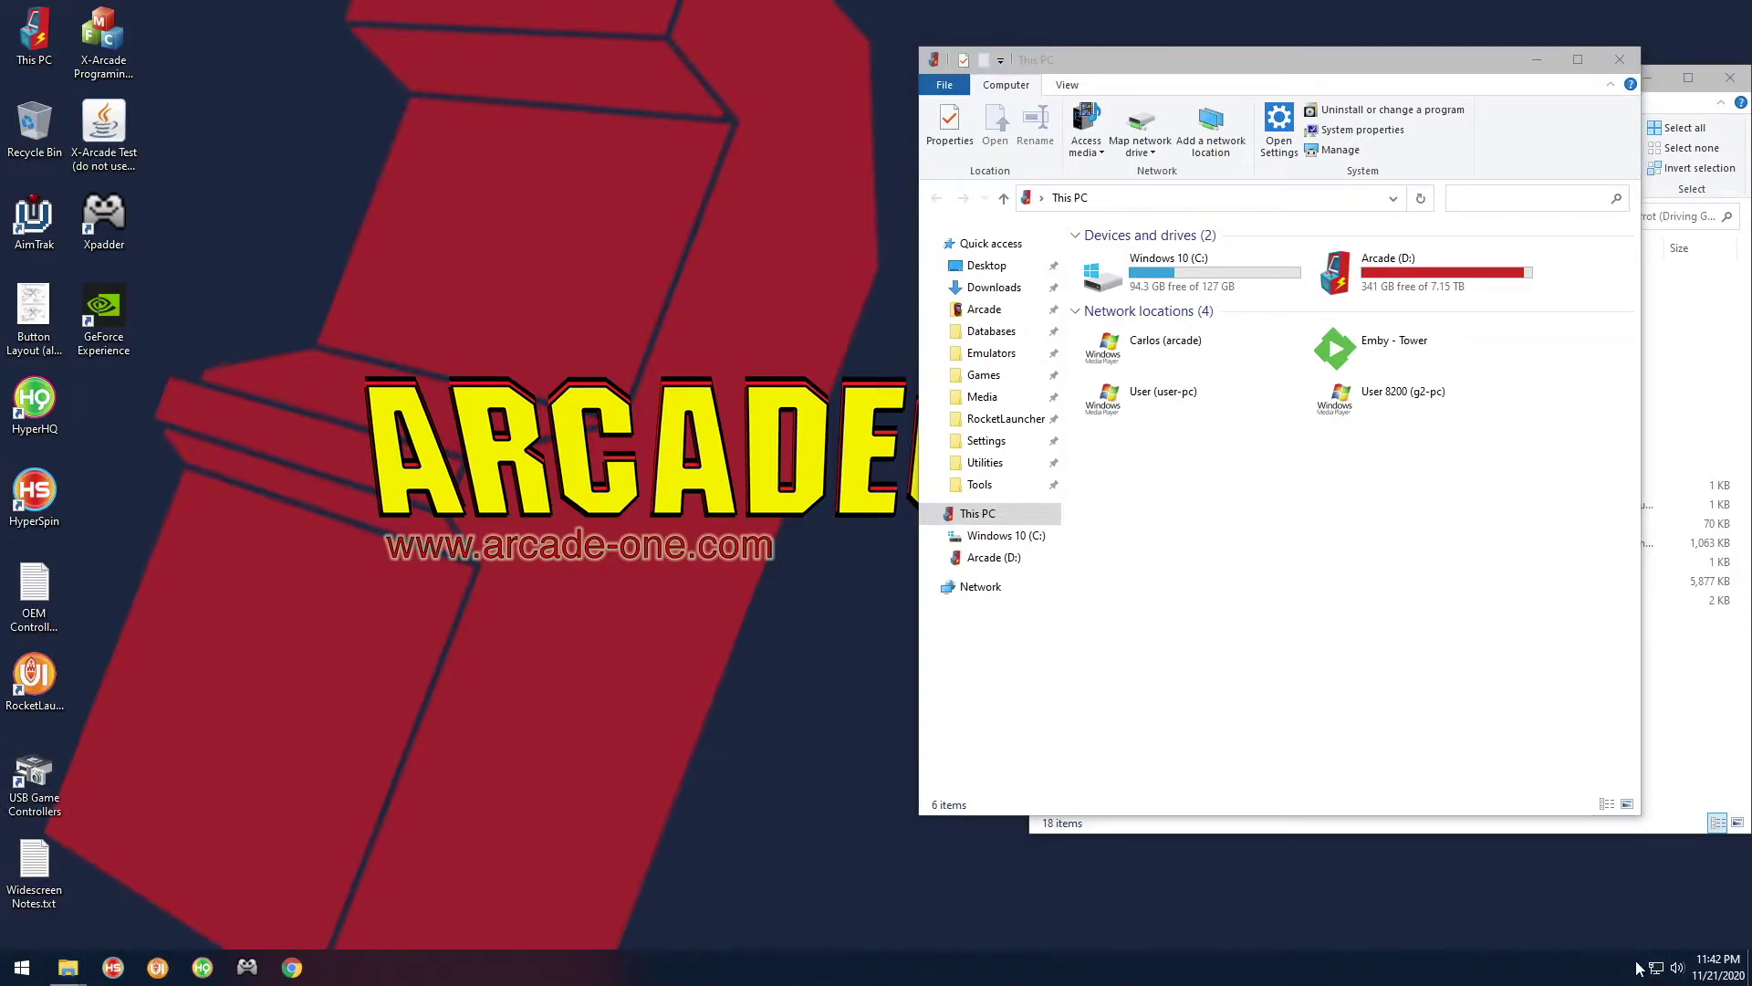
Start Logitech Gaming Software again, close its window and check that it keeps running in the background
click(22, 966)
click(201, 556)
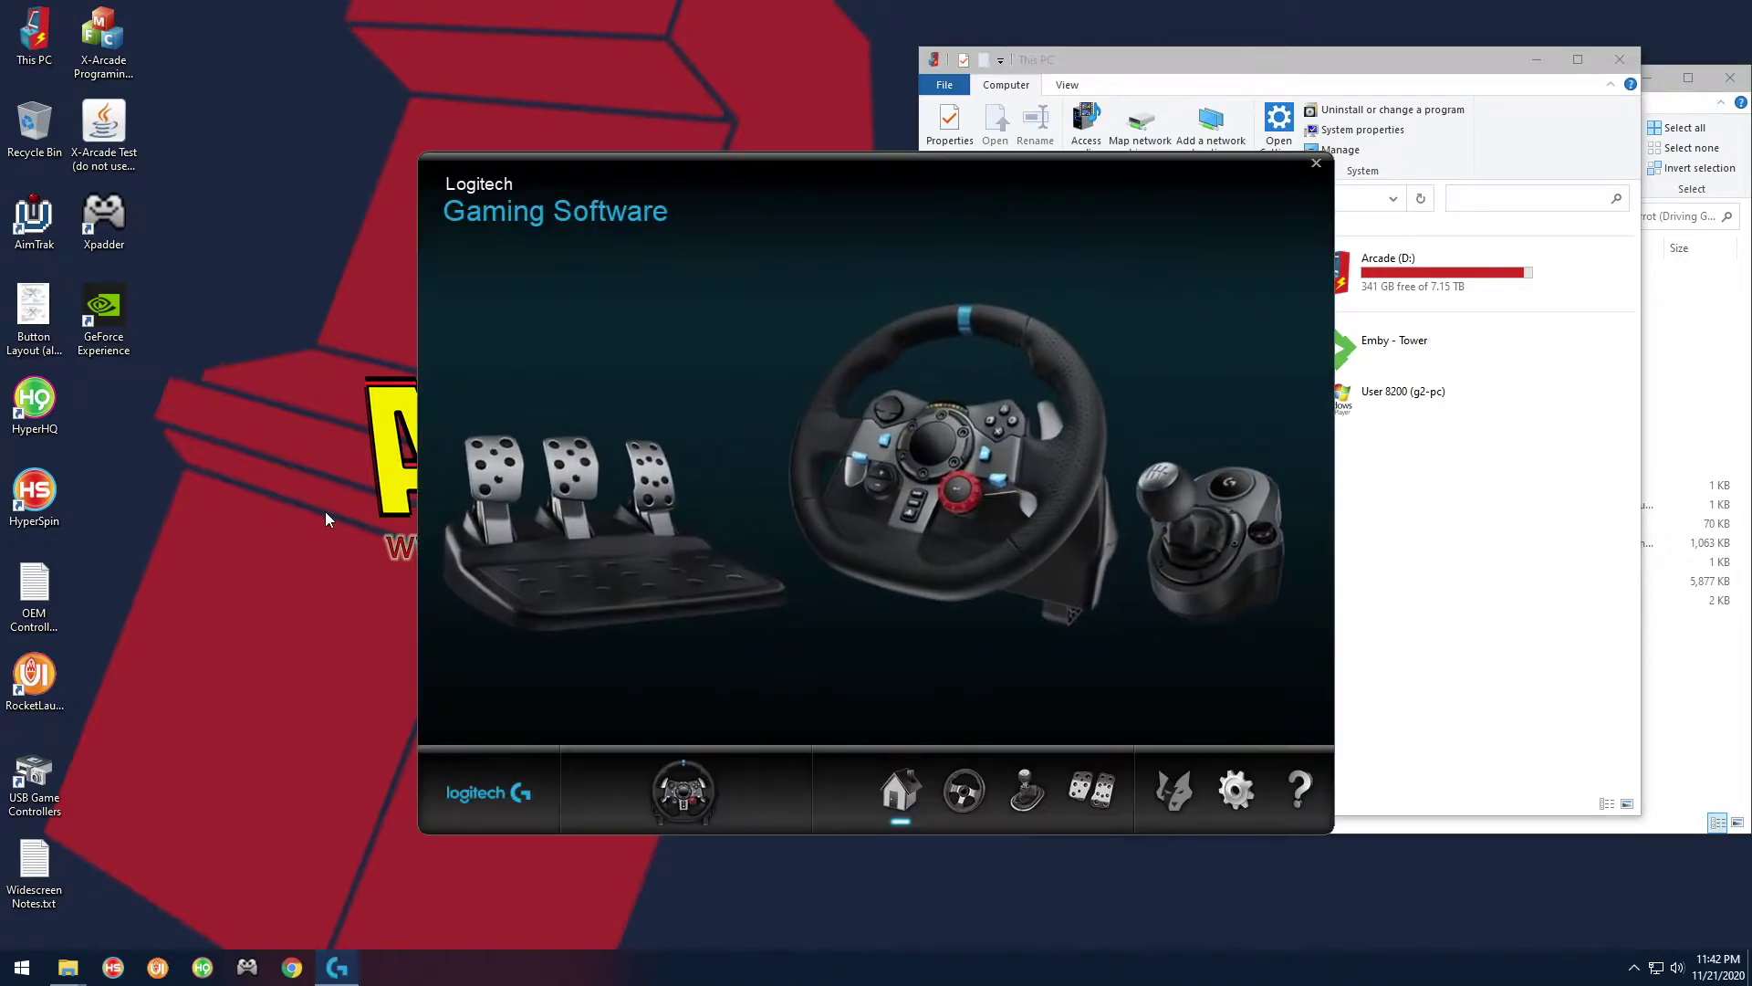
click(1316, 165)
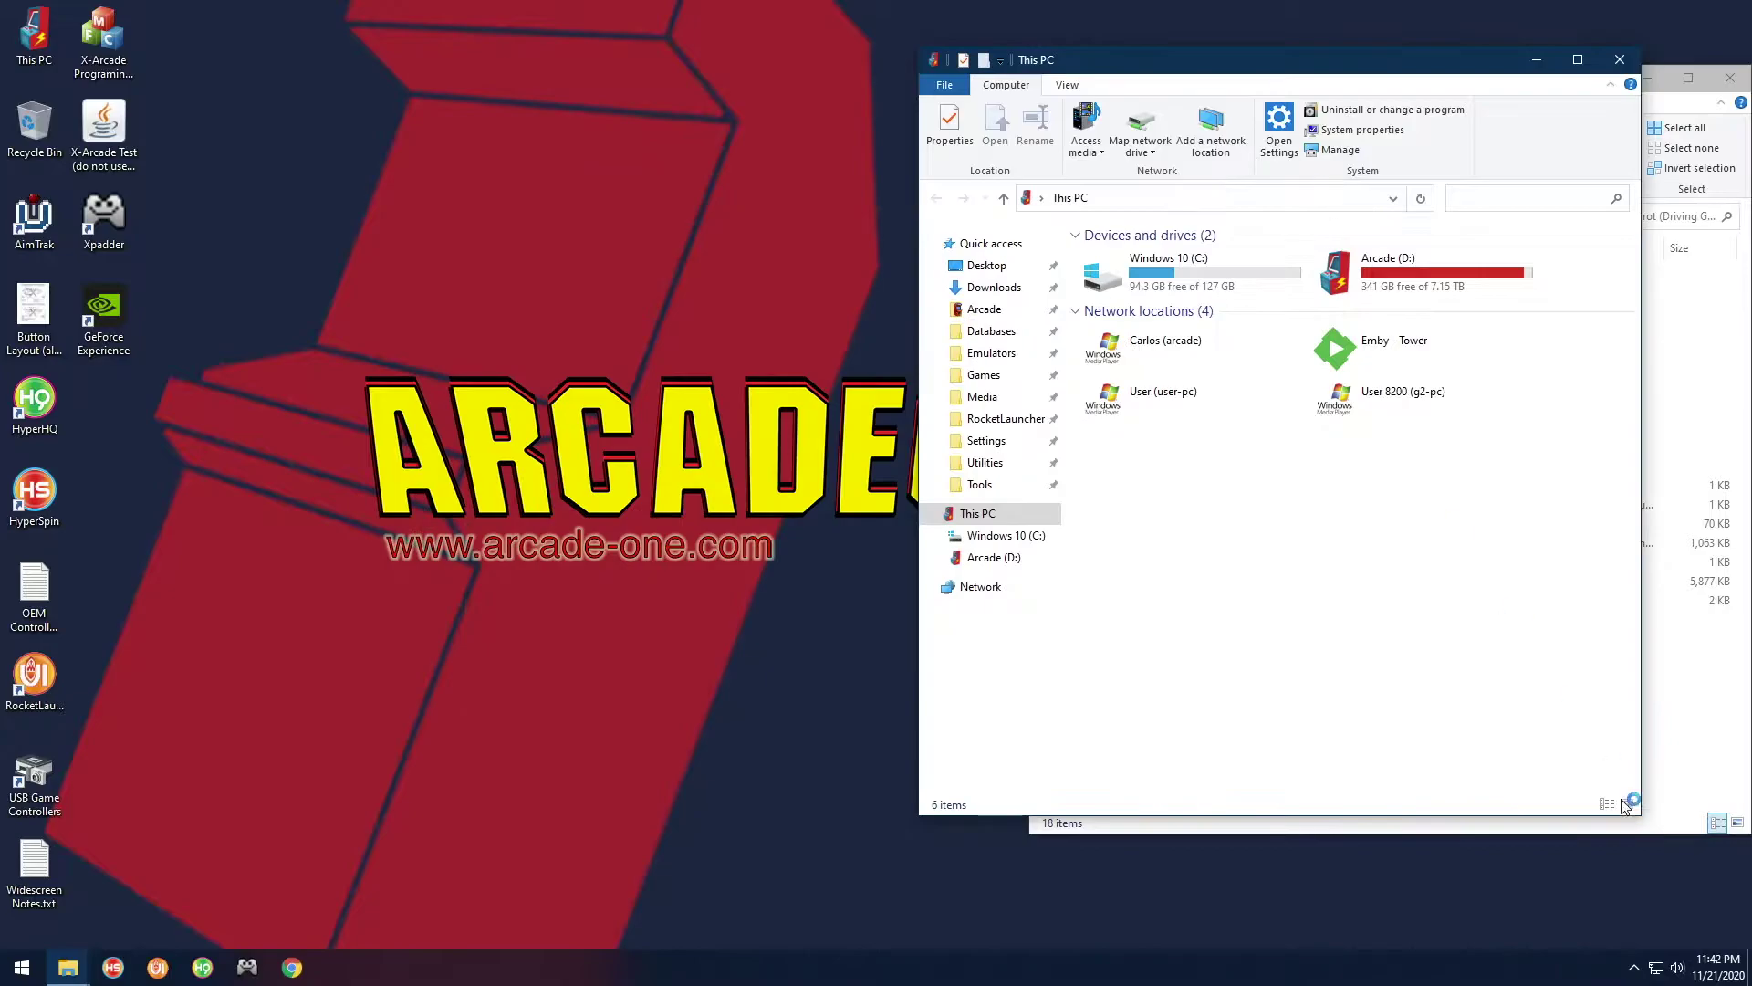
click(1633, 967)
click(1624, 940)
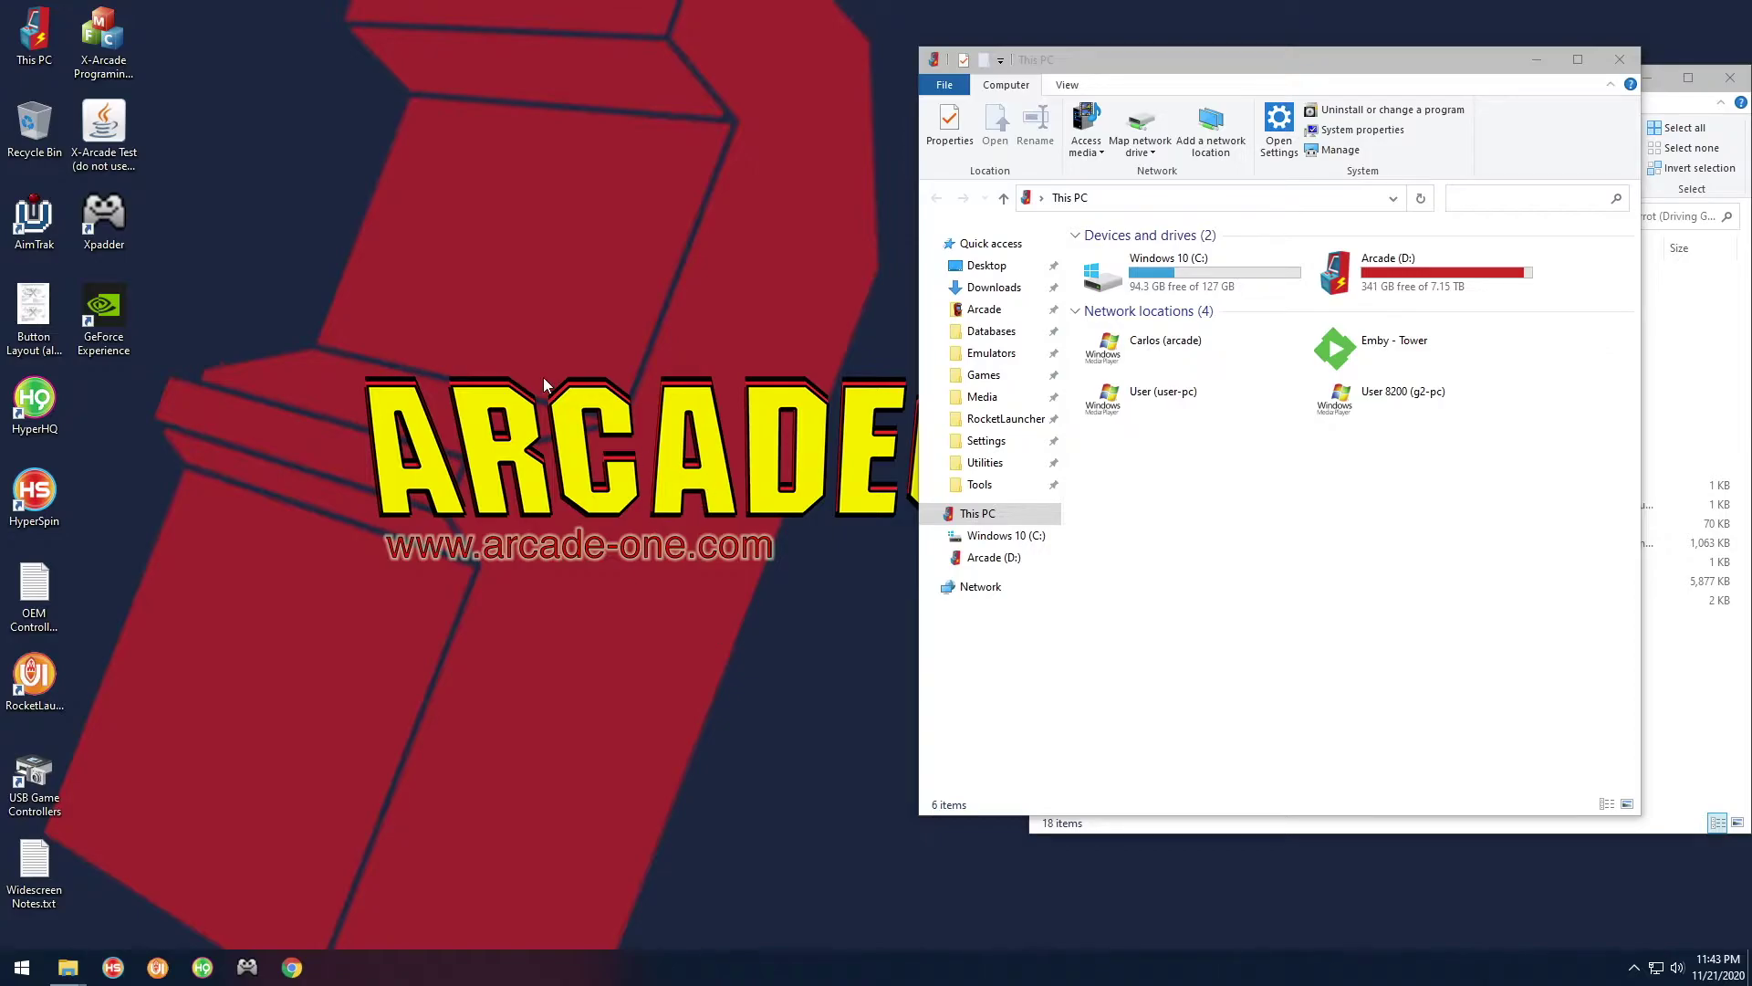
Run JoyToKey.exe from the JoyToKey (Driving MAME) folder in Utilities and bring up its main window
click(991, 464)
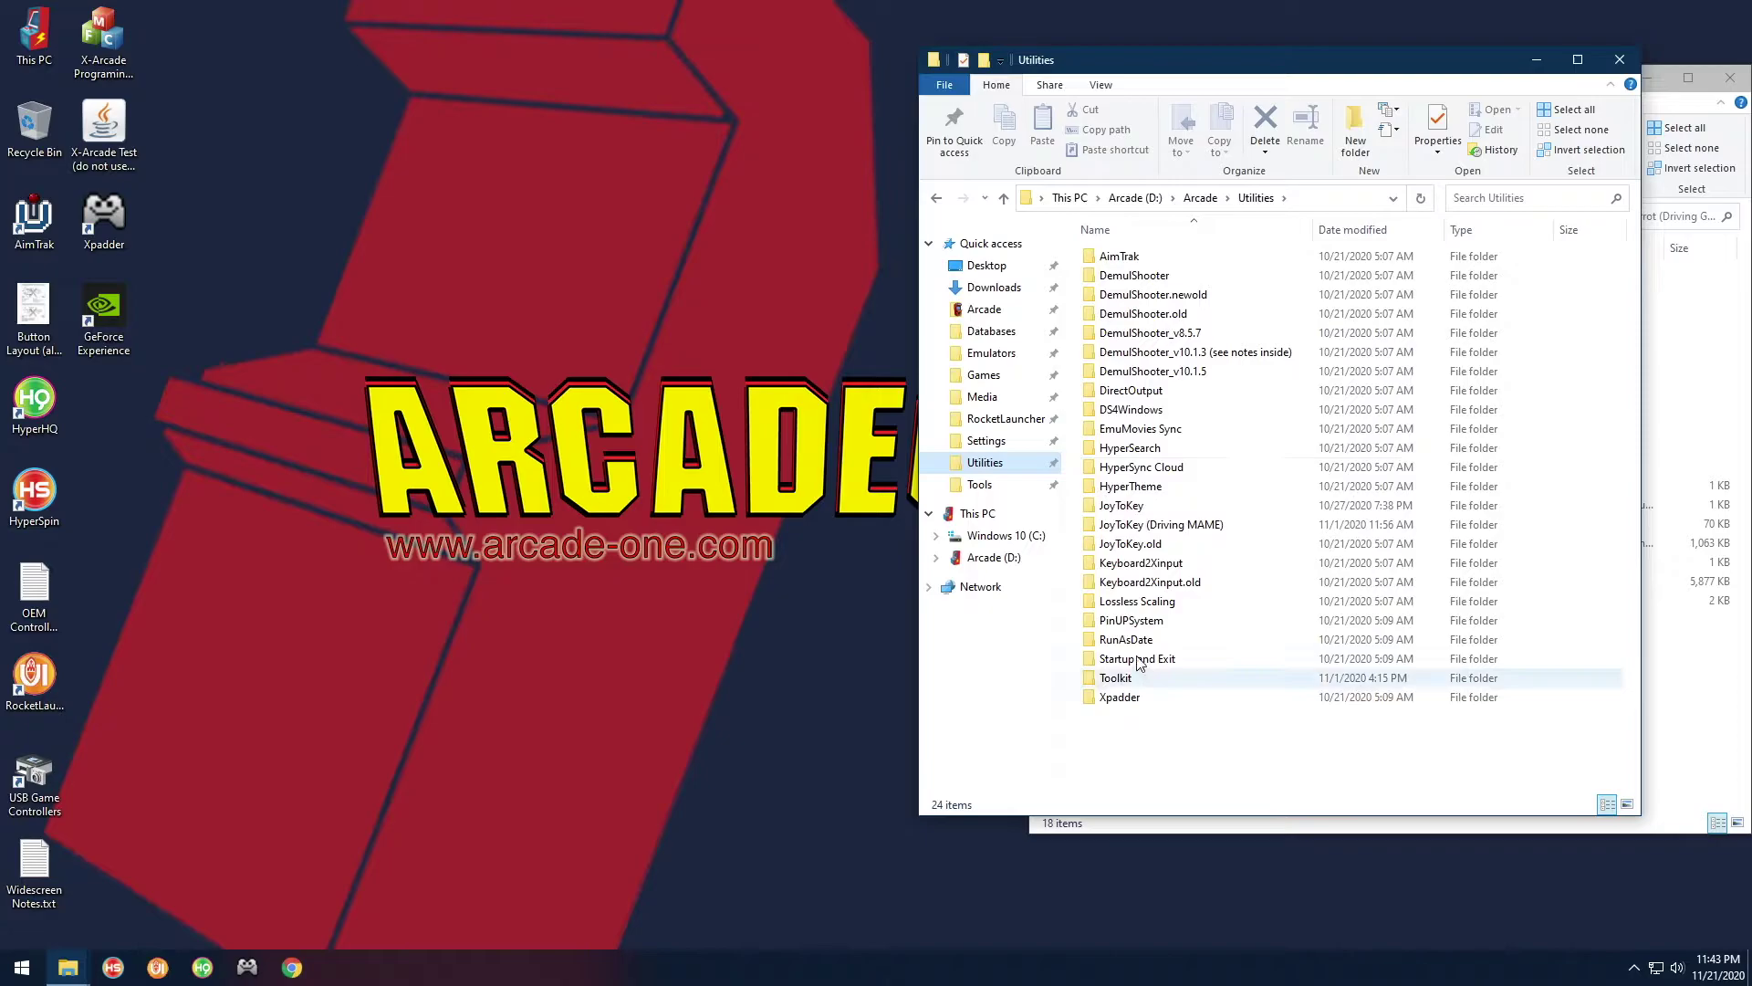
click(1175, 531)
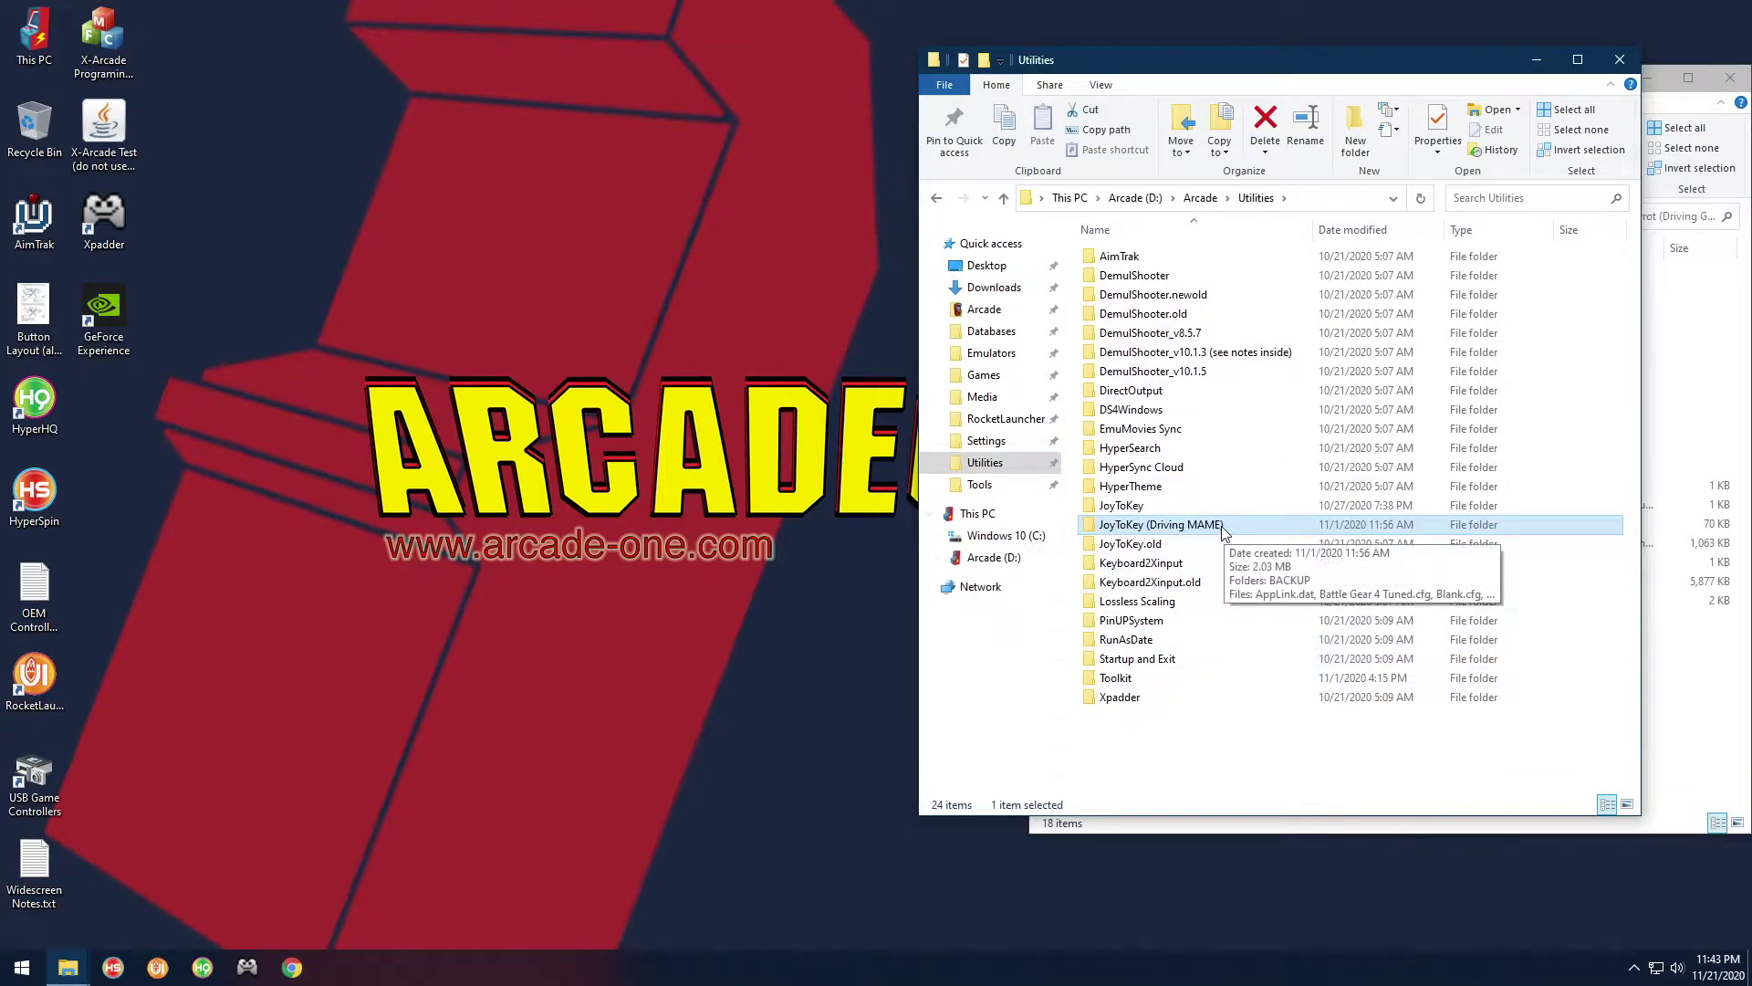
double_click(1206, 528)
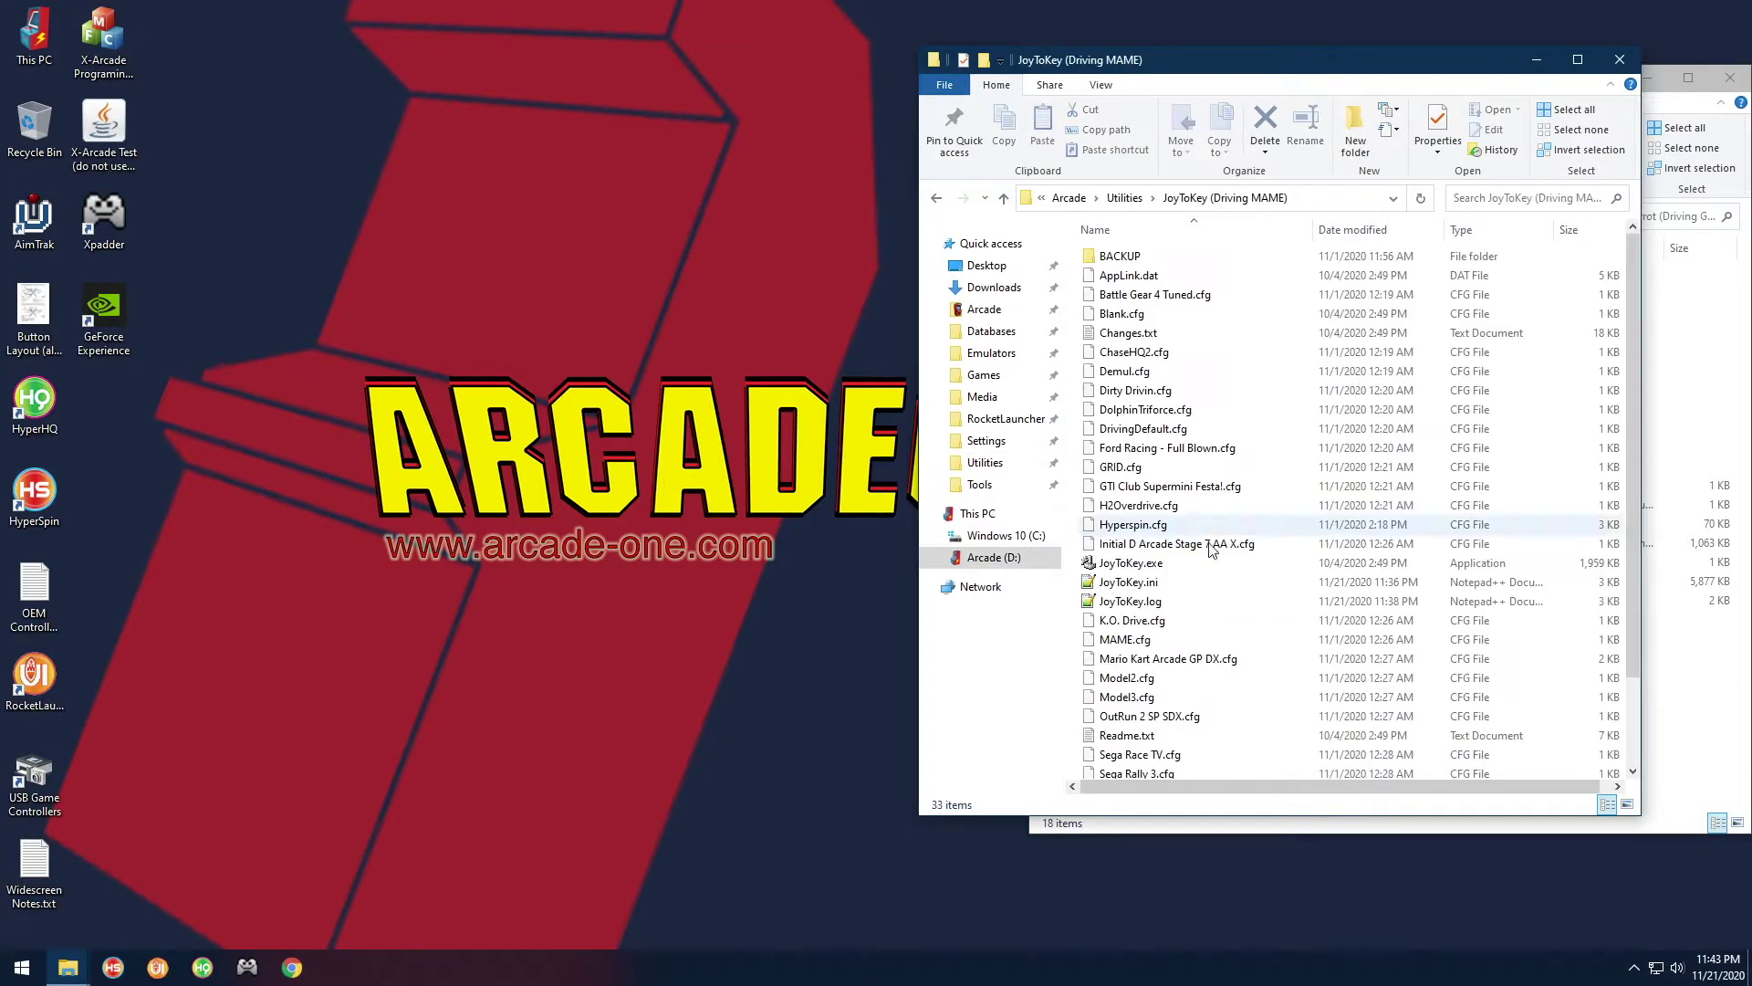
double_click(1121, 563)
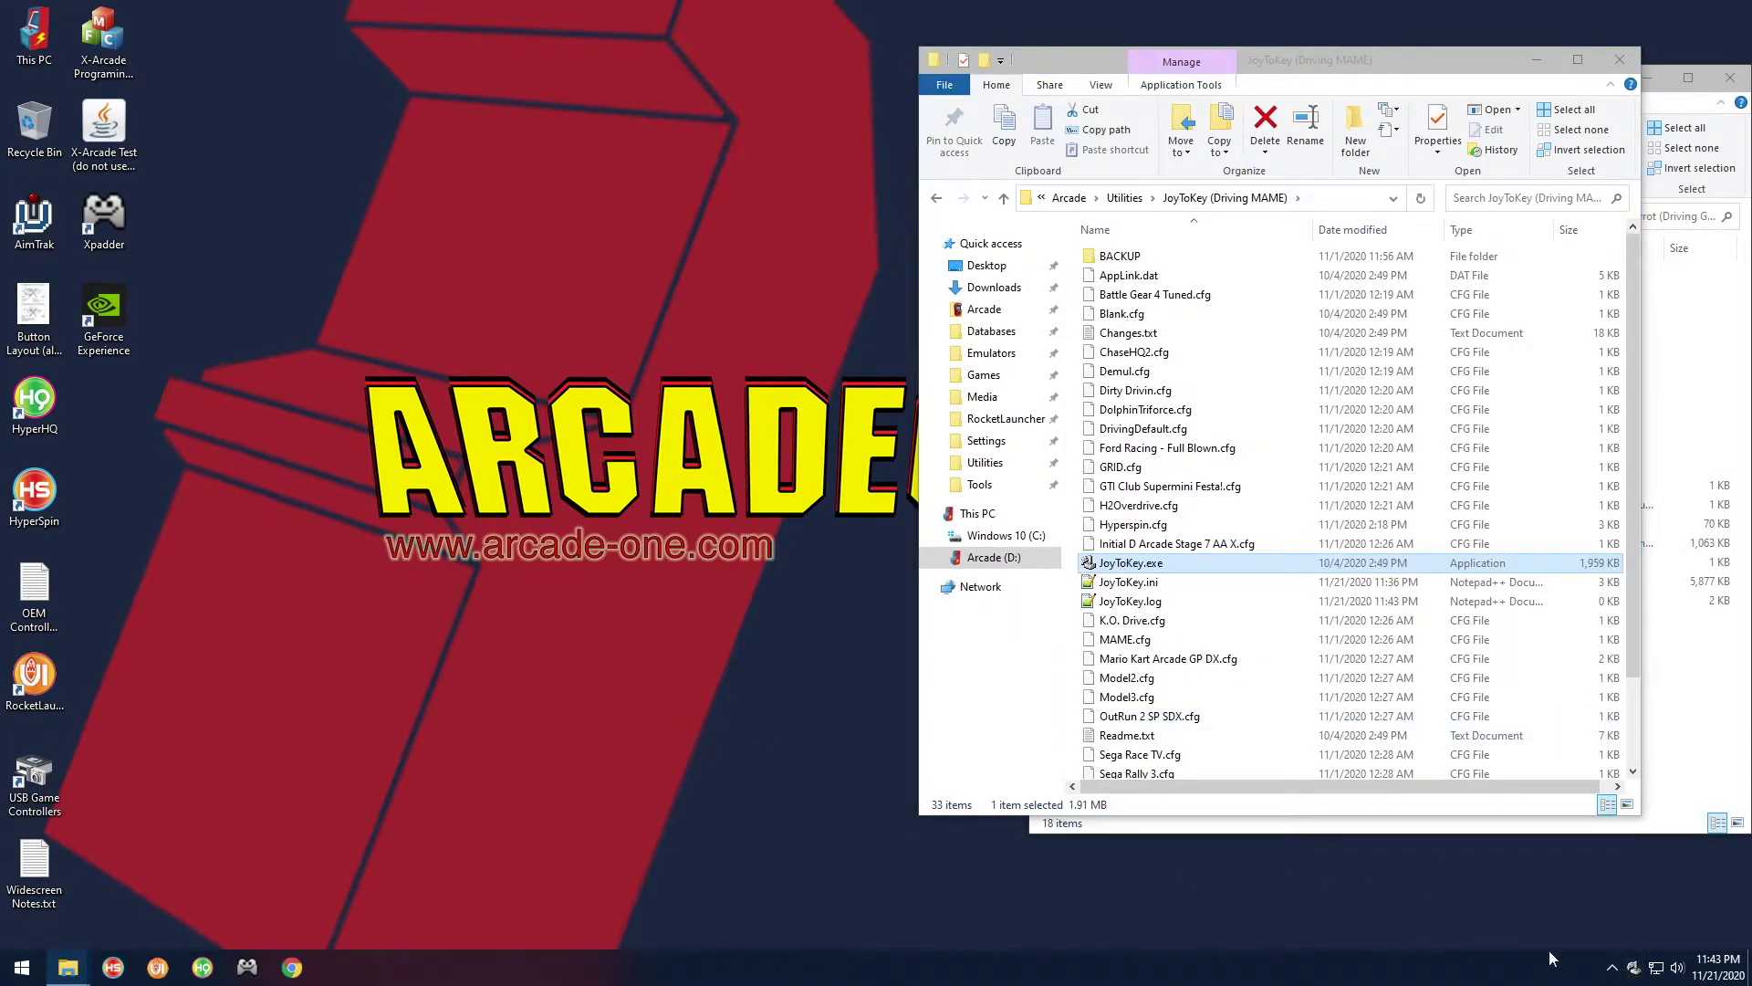
drag(1639, 969, 1611, 967)
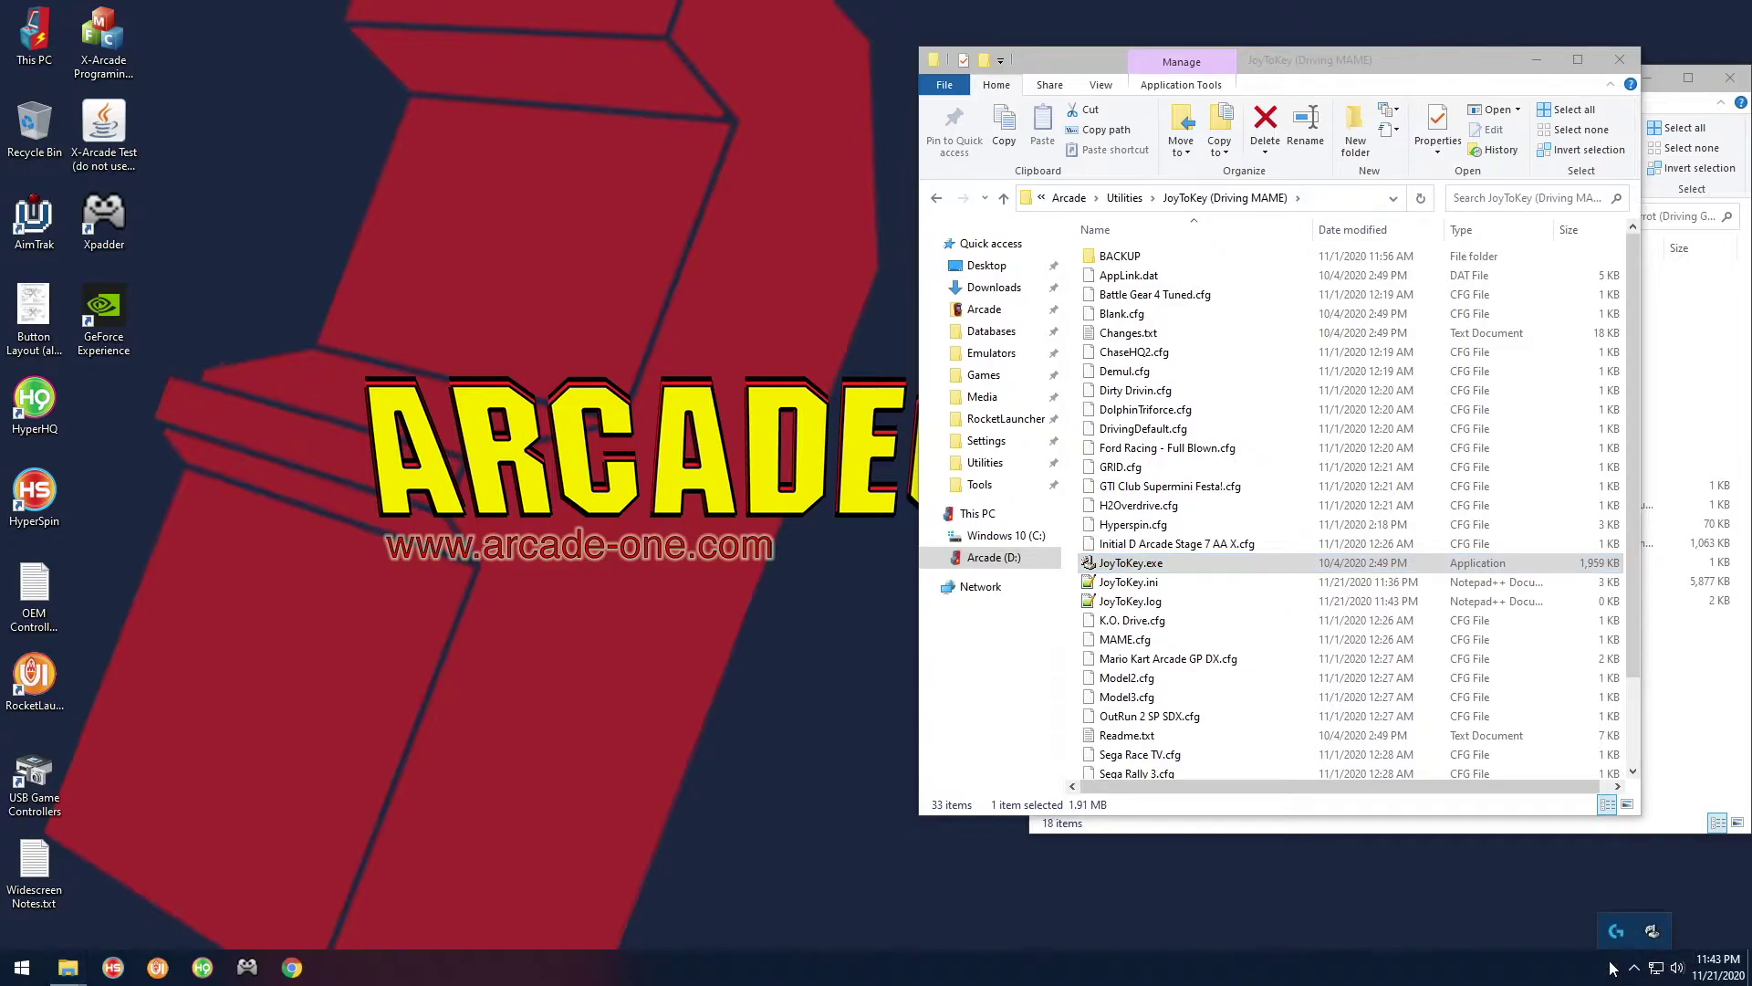
click(1654, 932)
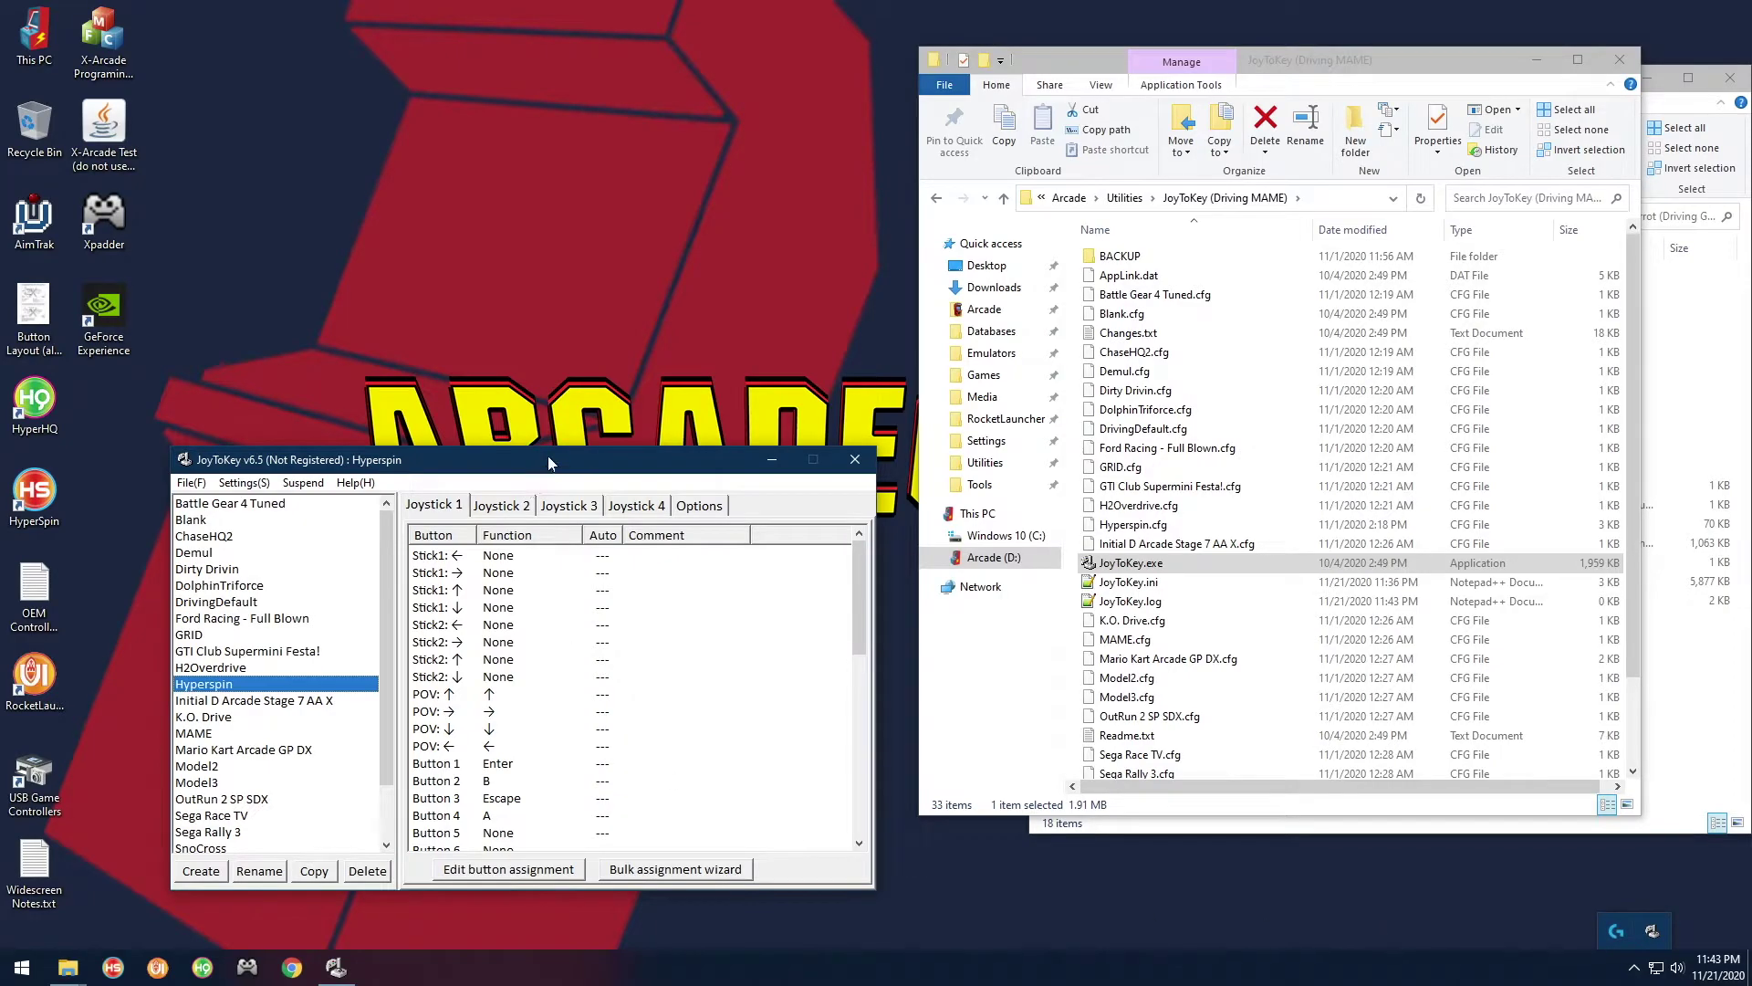
drag(553, 467, 544, 442)
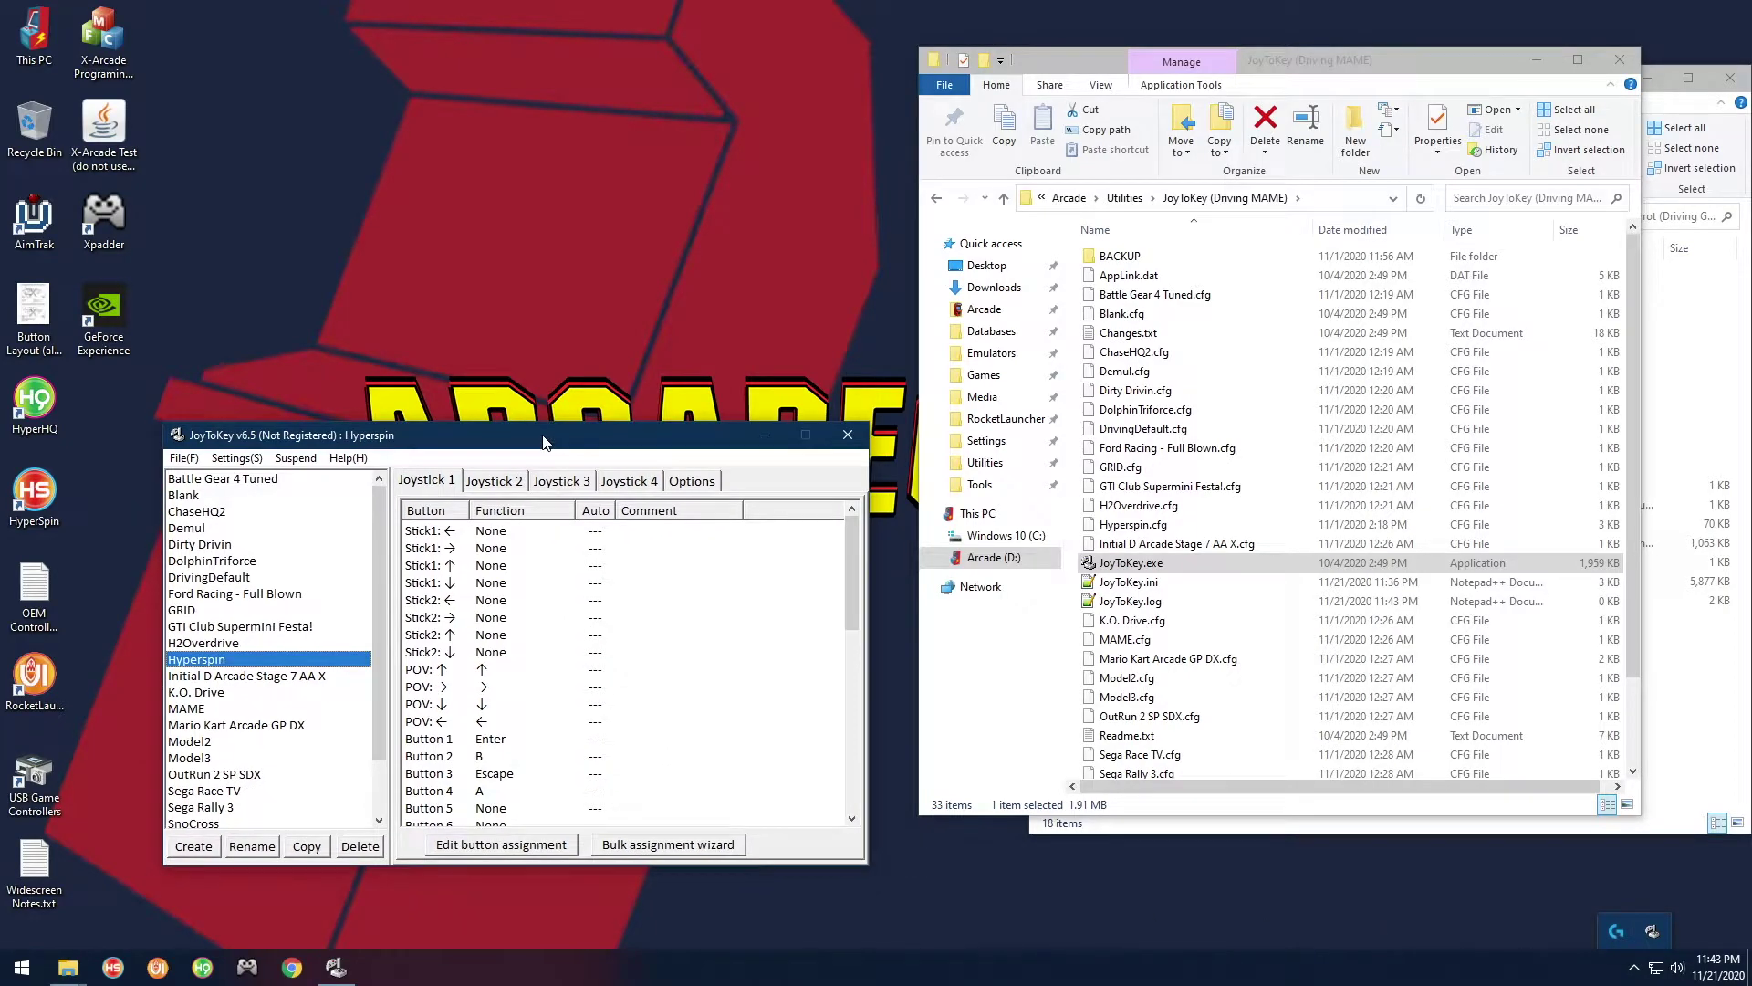
Open JoyToKey's advanced joystick device settings and select the connected Logitech G29 Driving Force Racing Wheel USB as the device
click(684, 481)
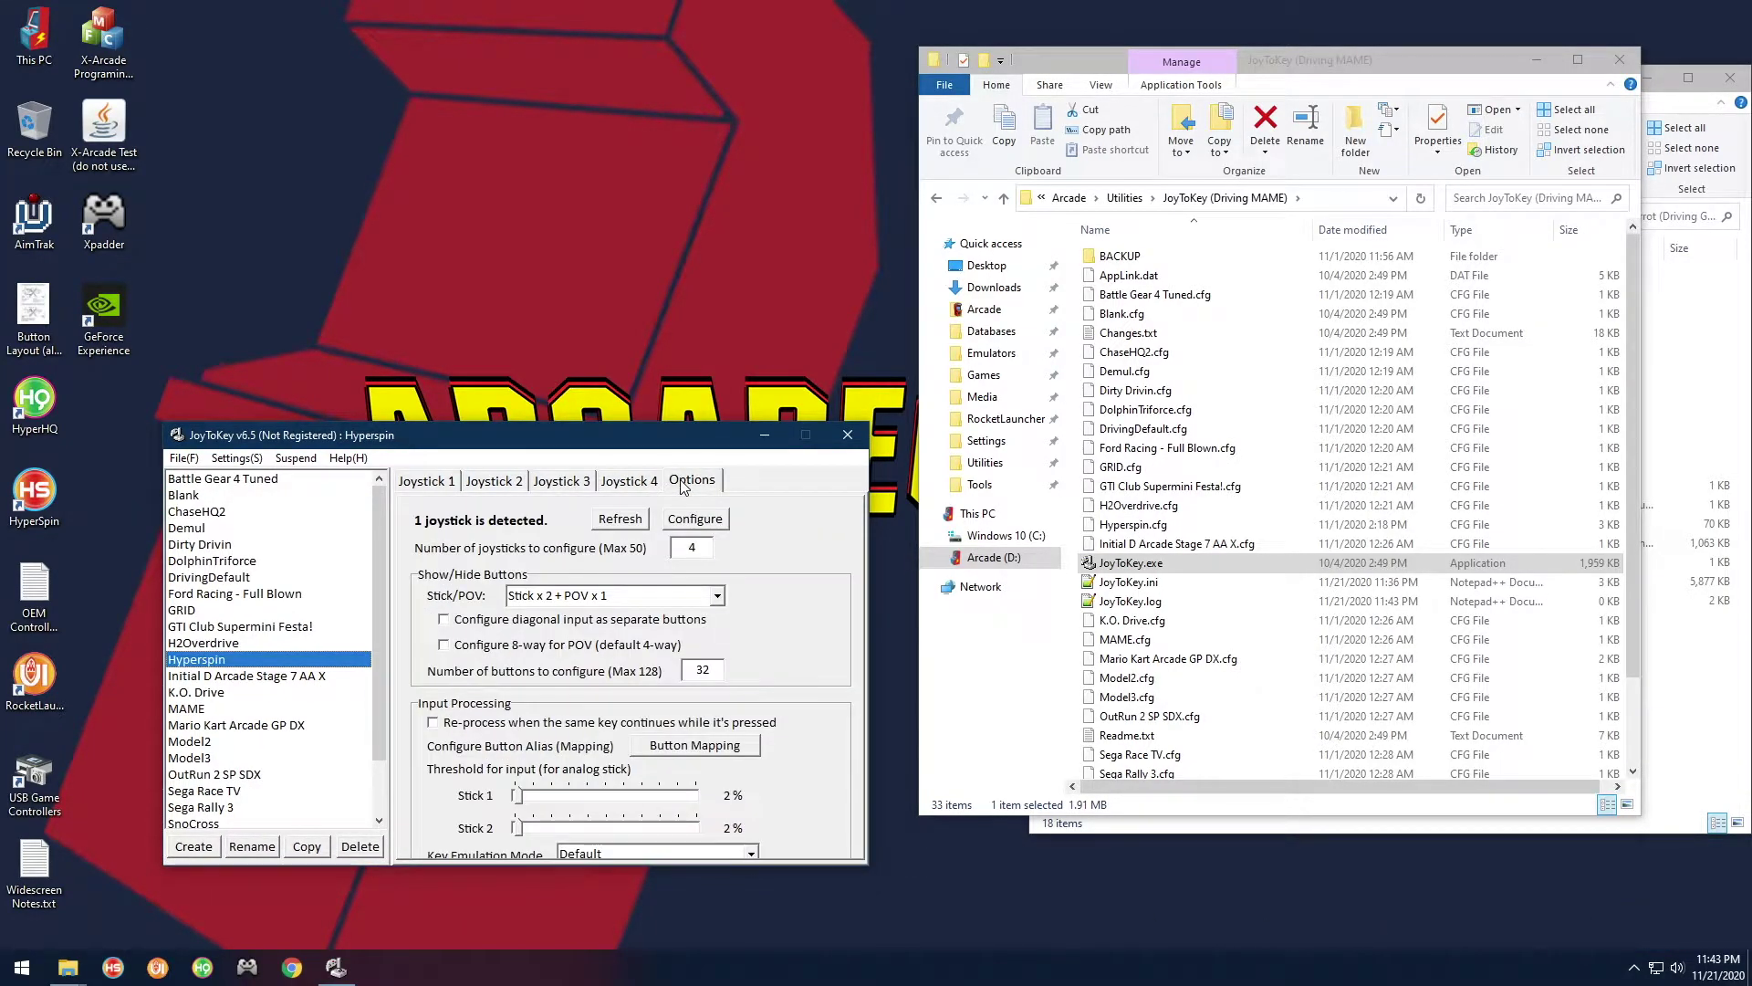
click(713, 518)
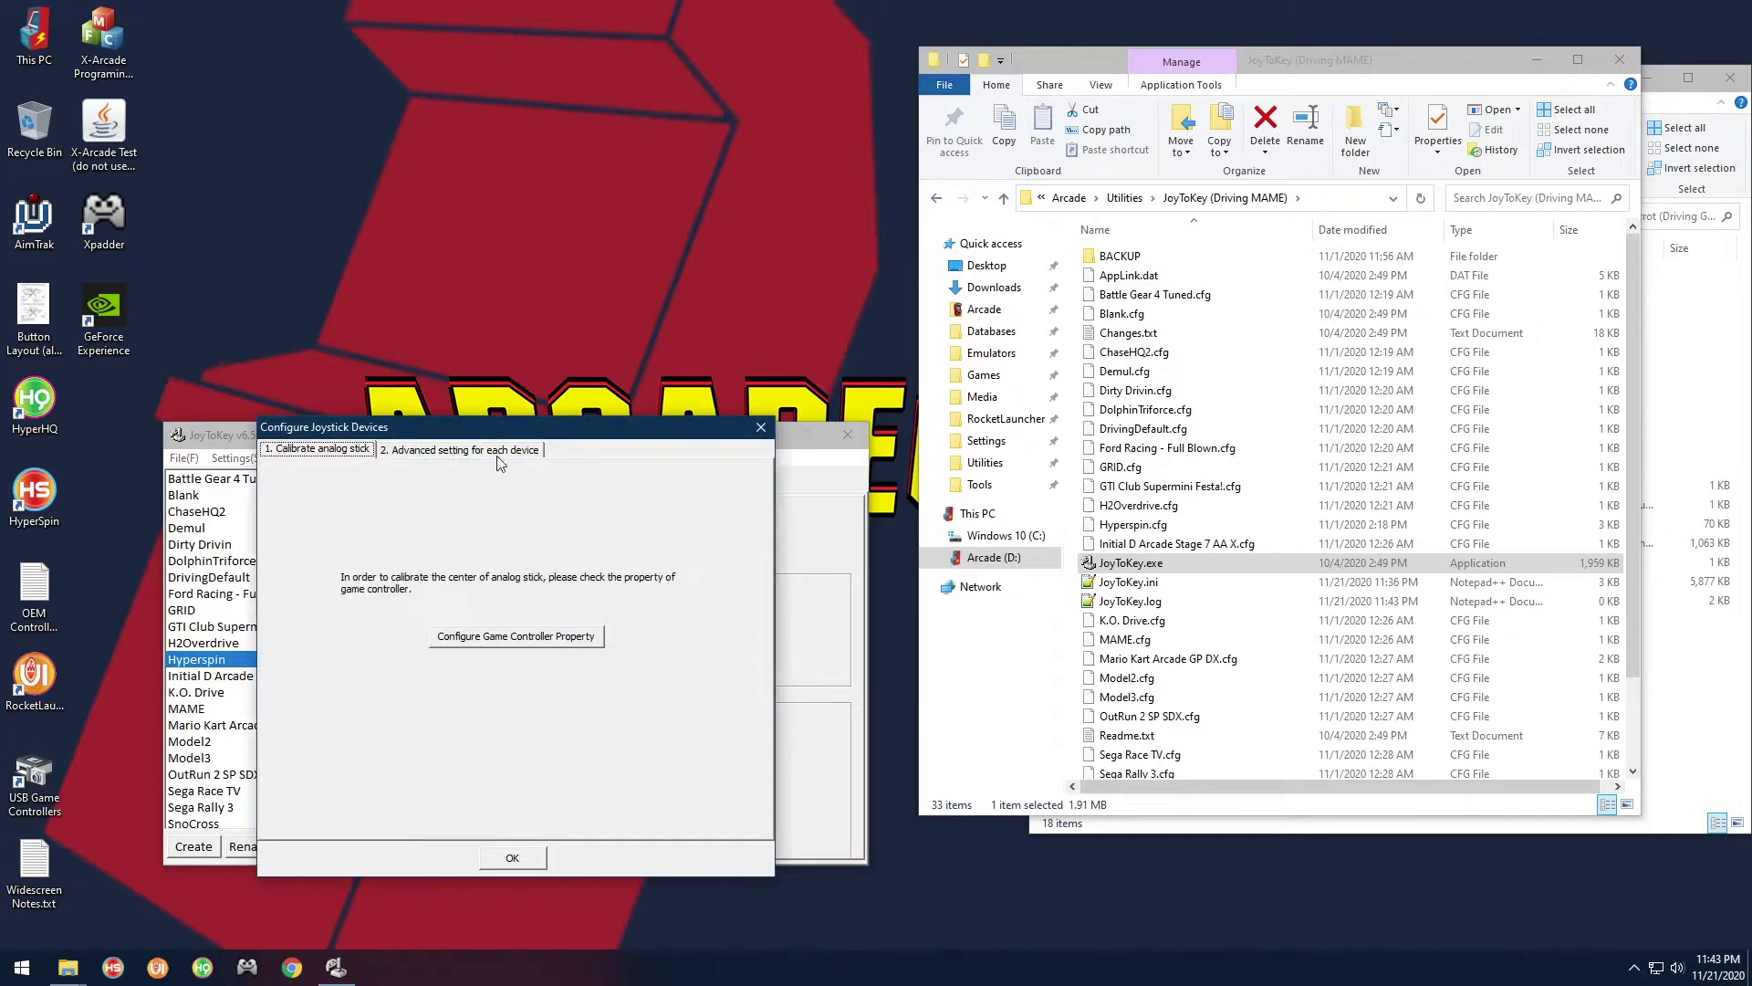
click(429, 457)
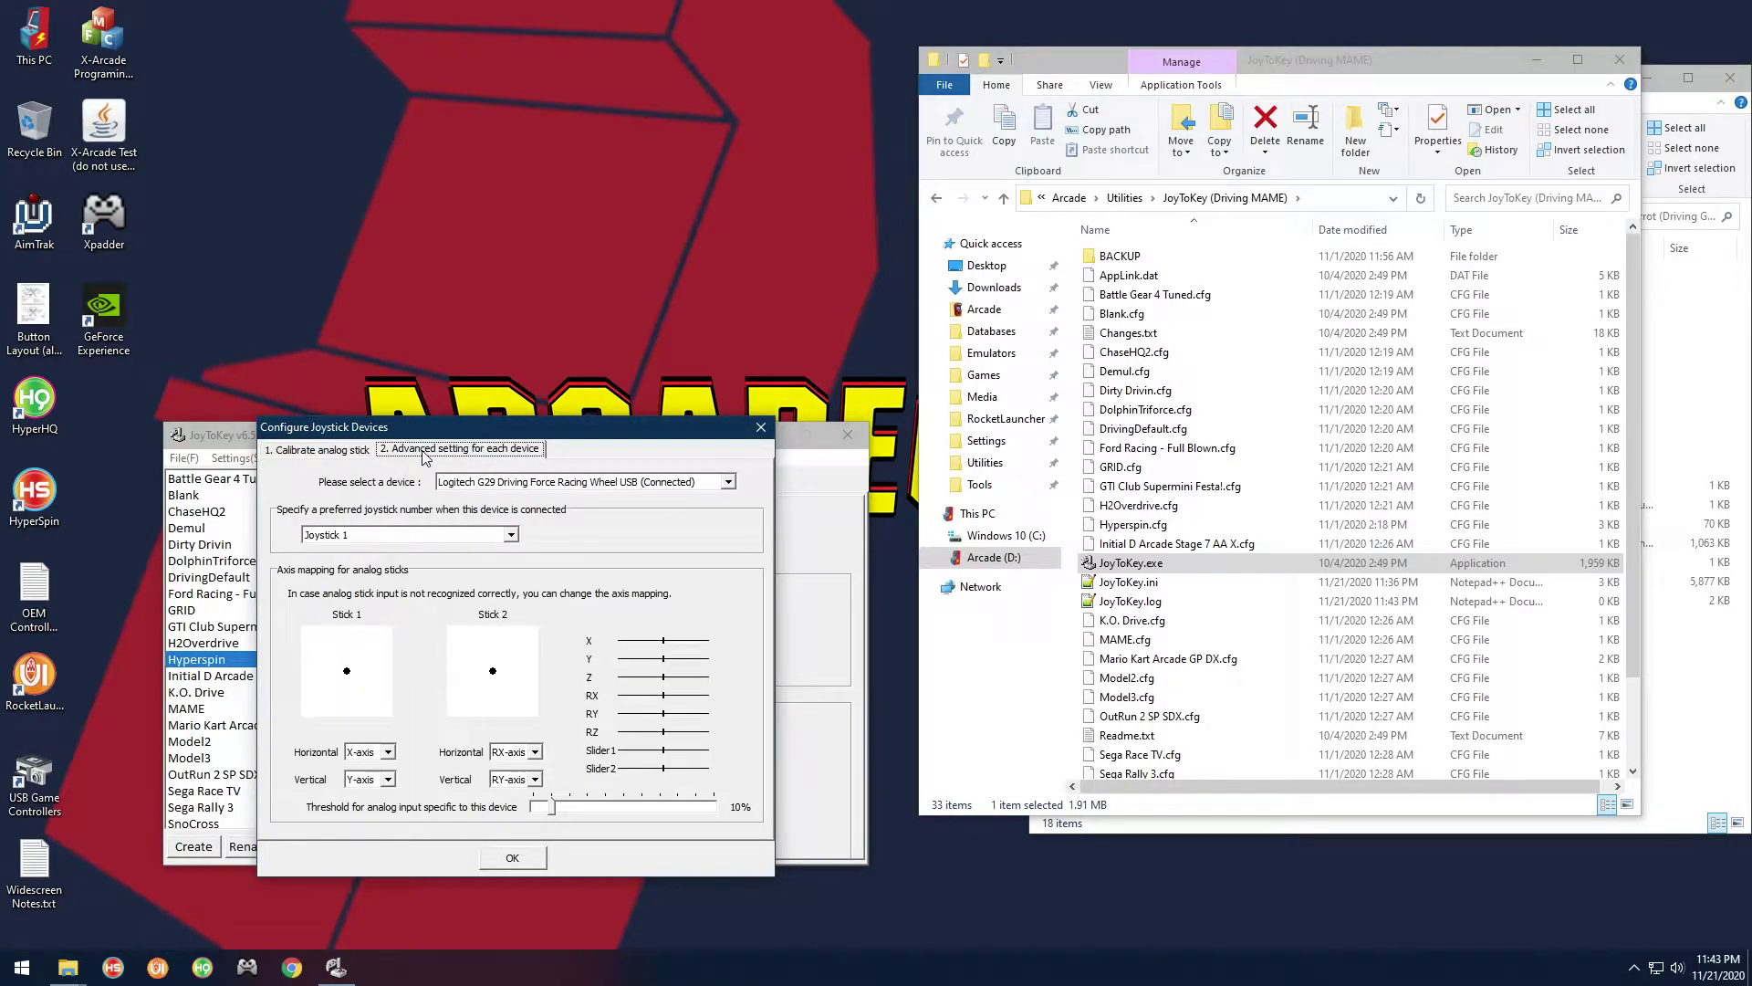
click(555, 482)
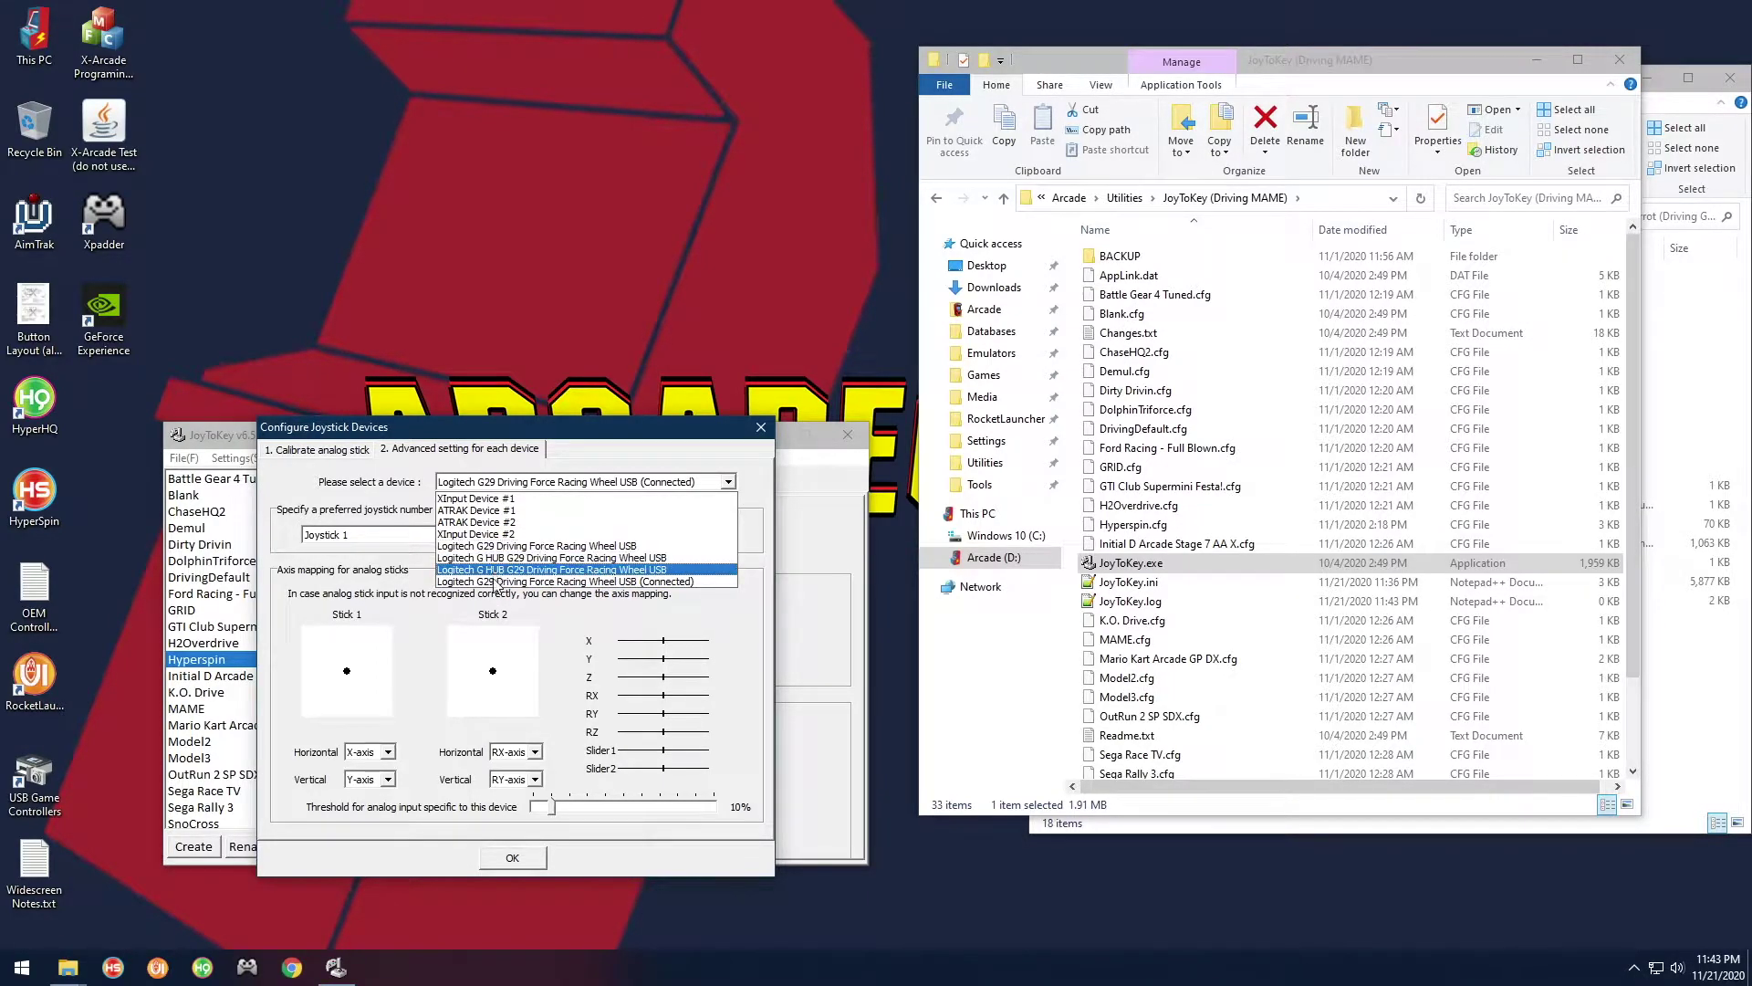
click(671, 583)
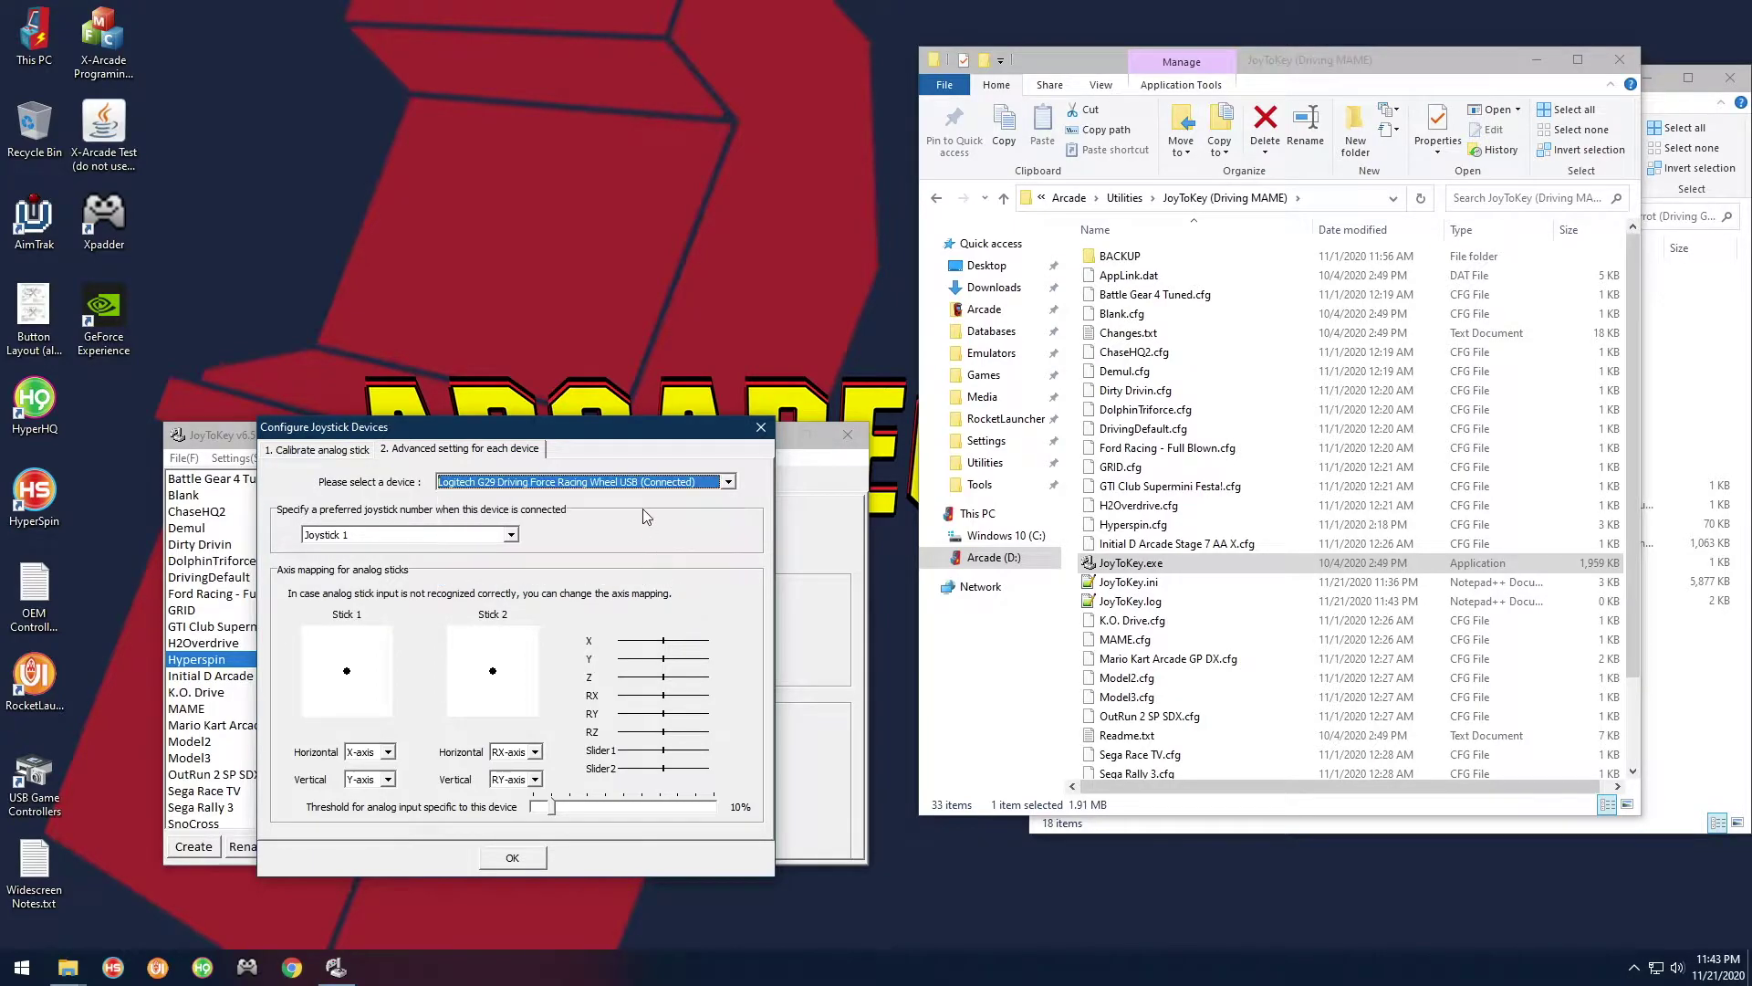
Set the wheel's preferred joystick number to Joystick 1, confirm the device configuration and close JoyToKey
click(343, 537)
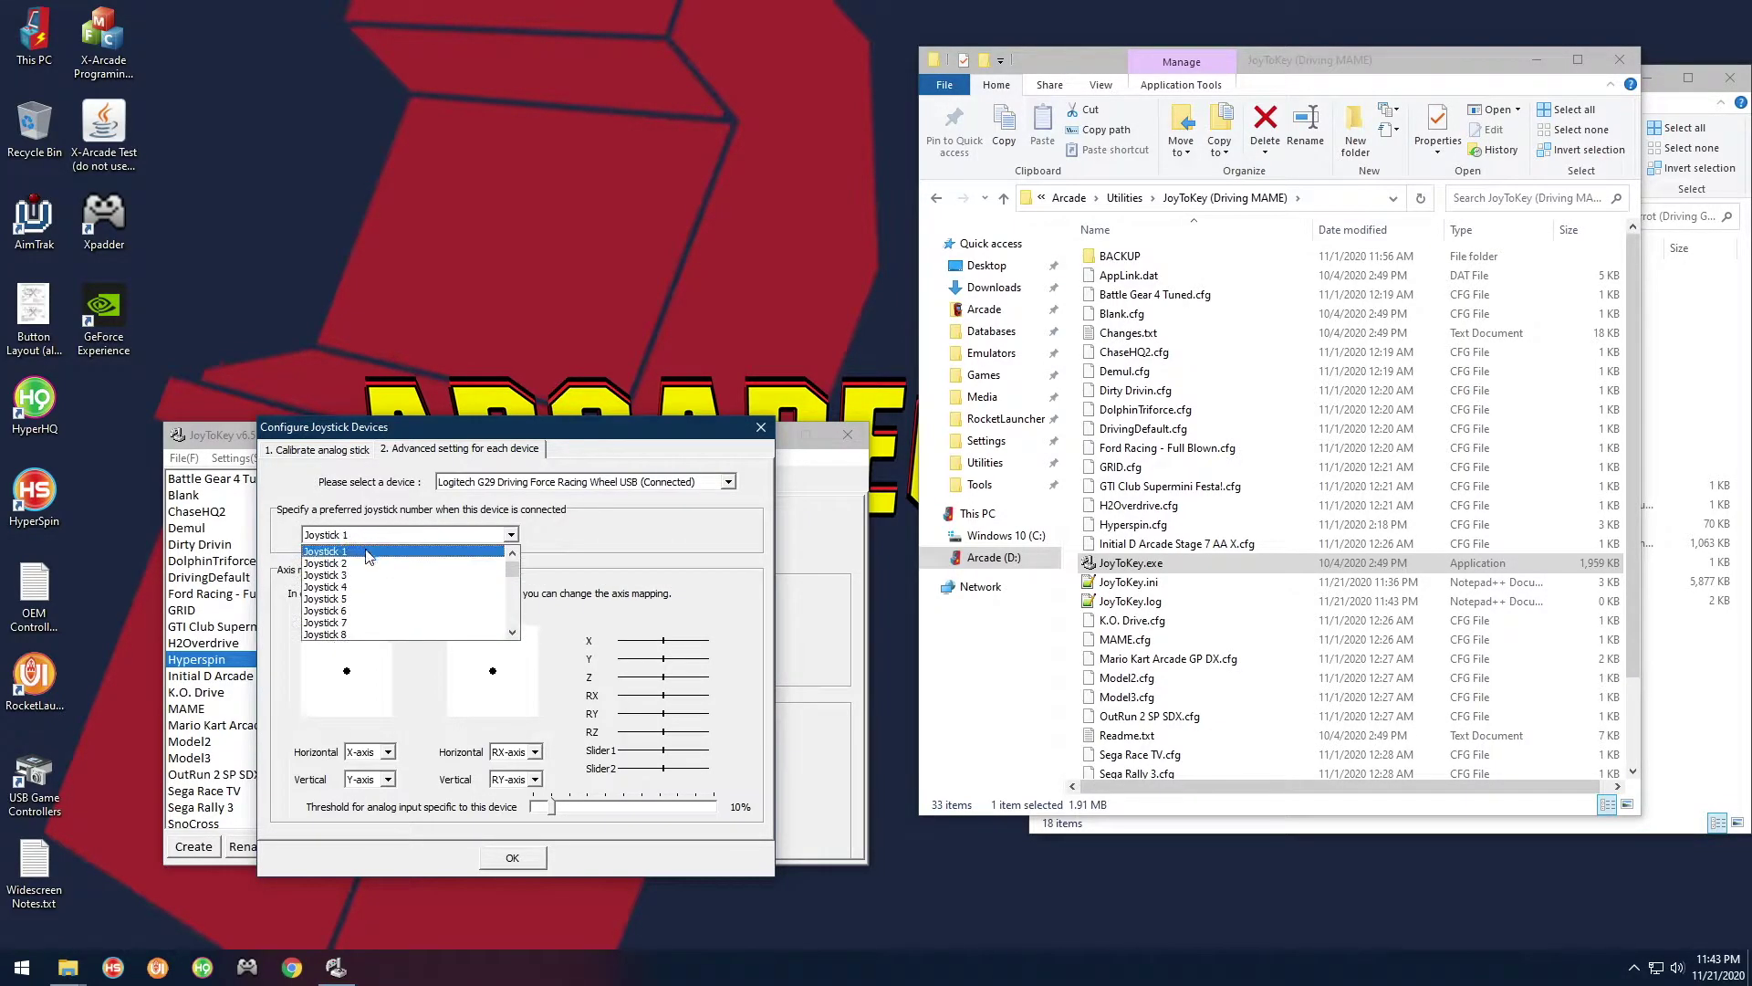
click(363, 554)
click(356, 540)
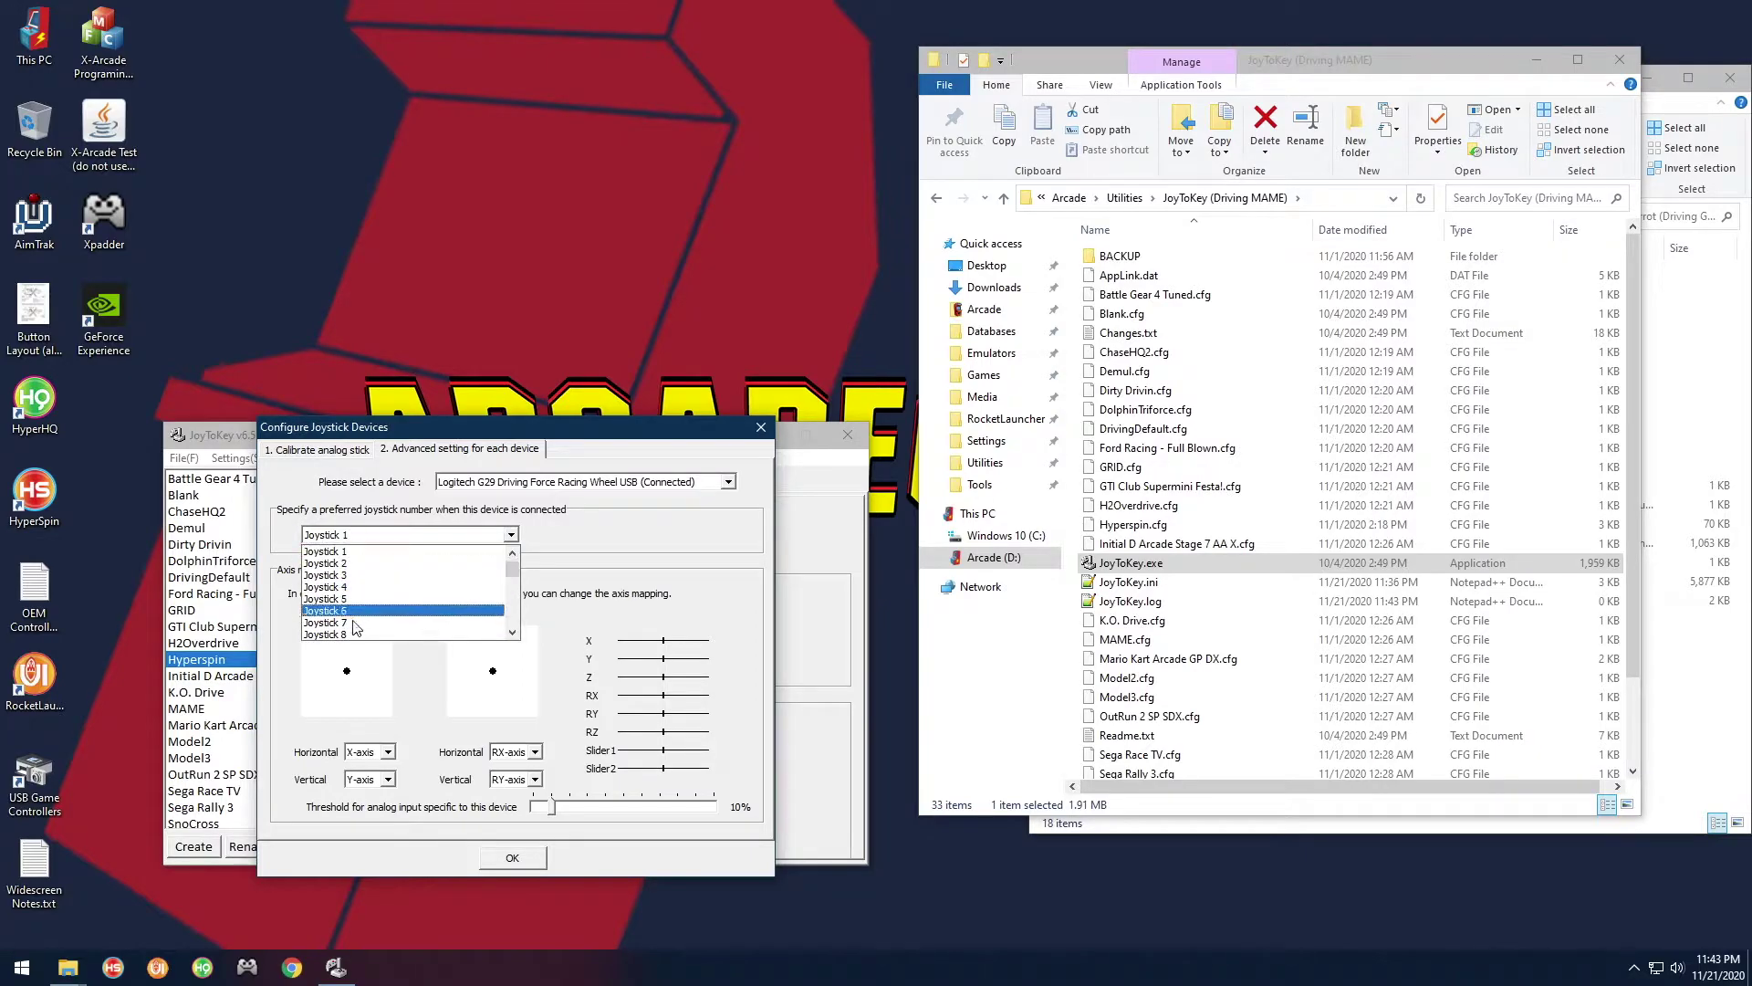
click(513, 554)
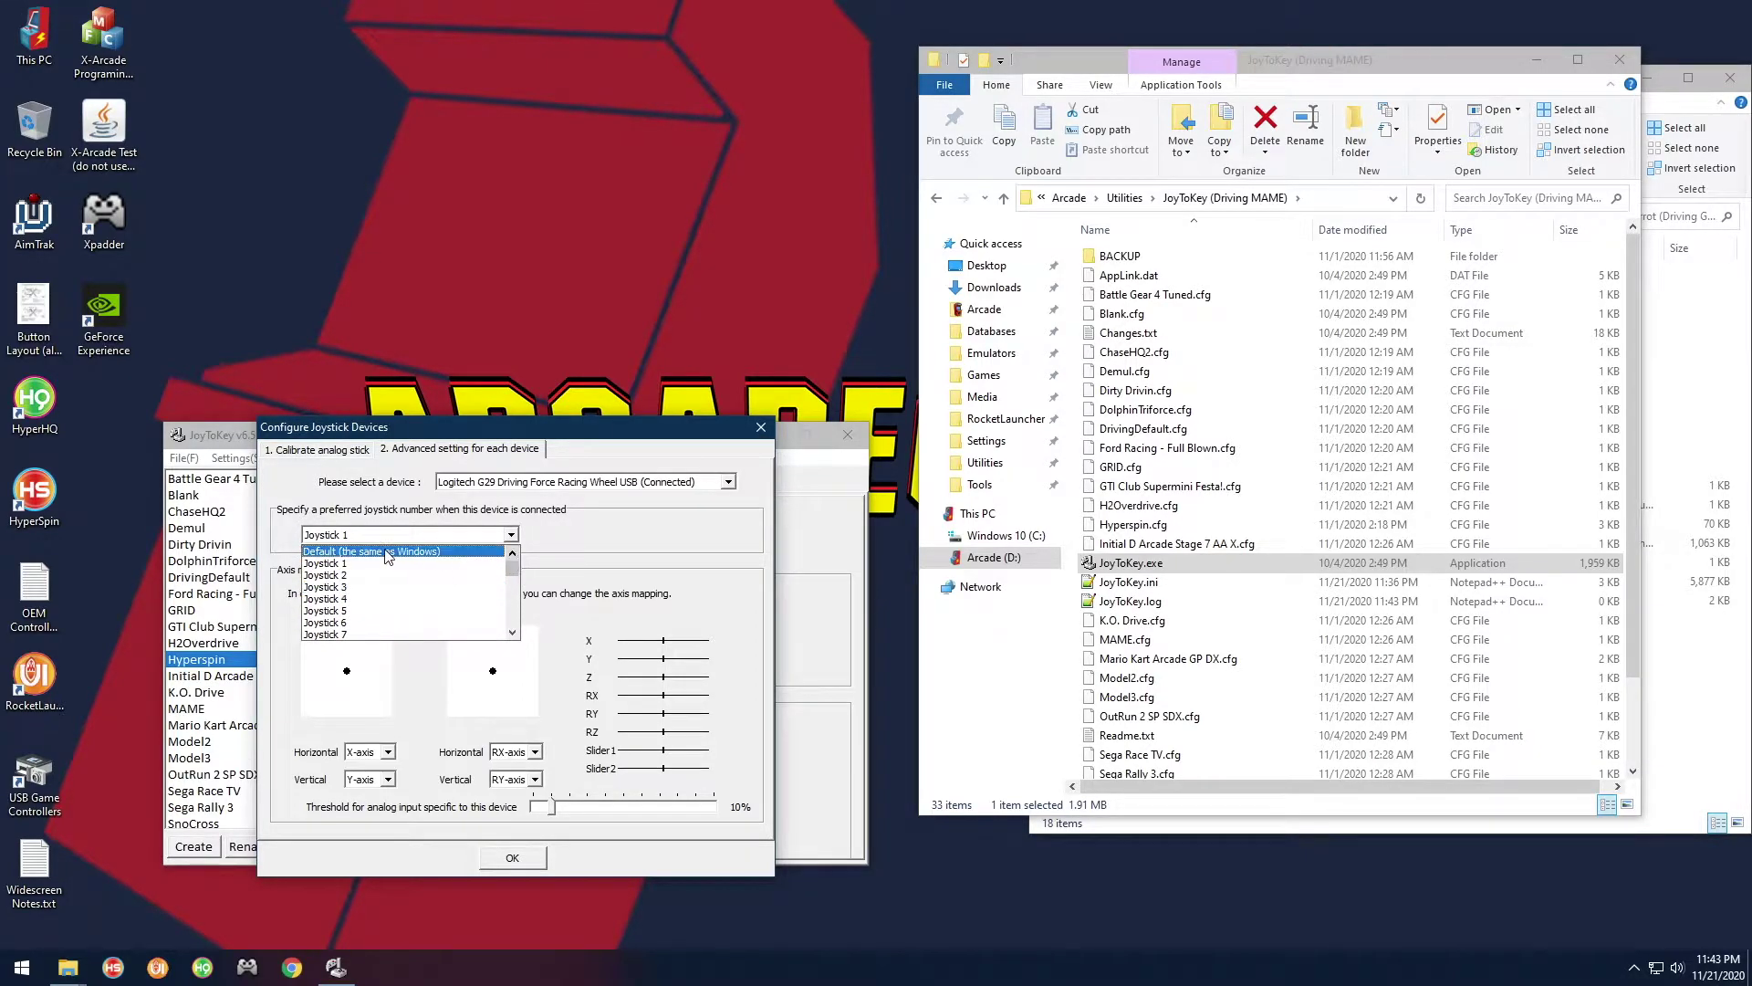
click(349, 564)
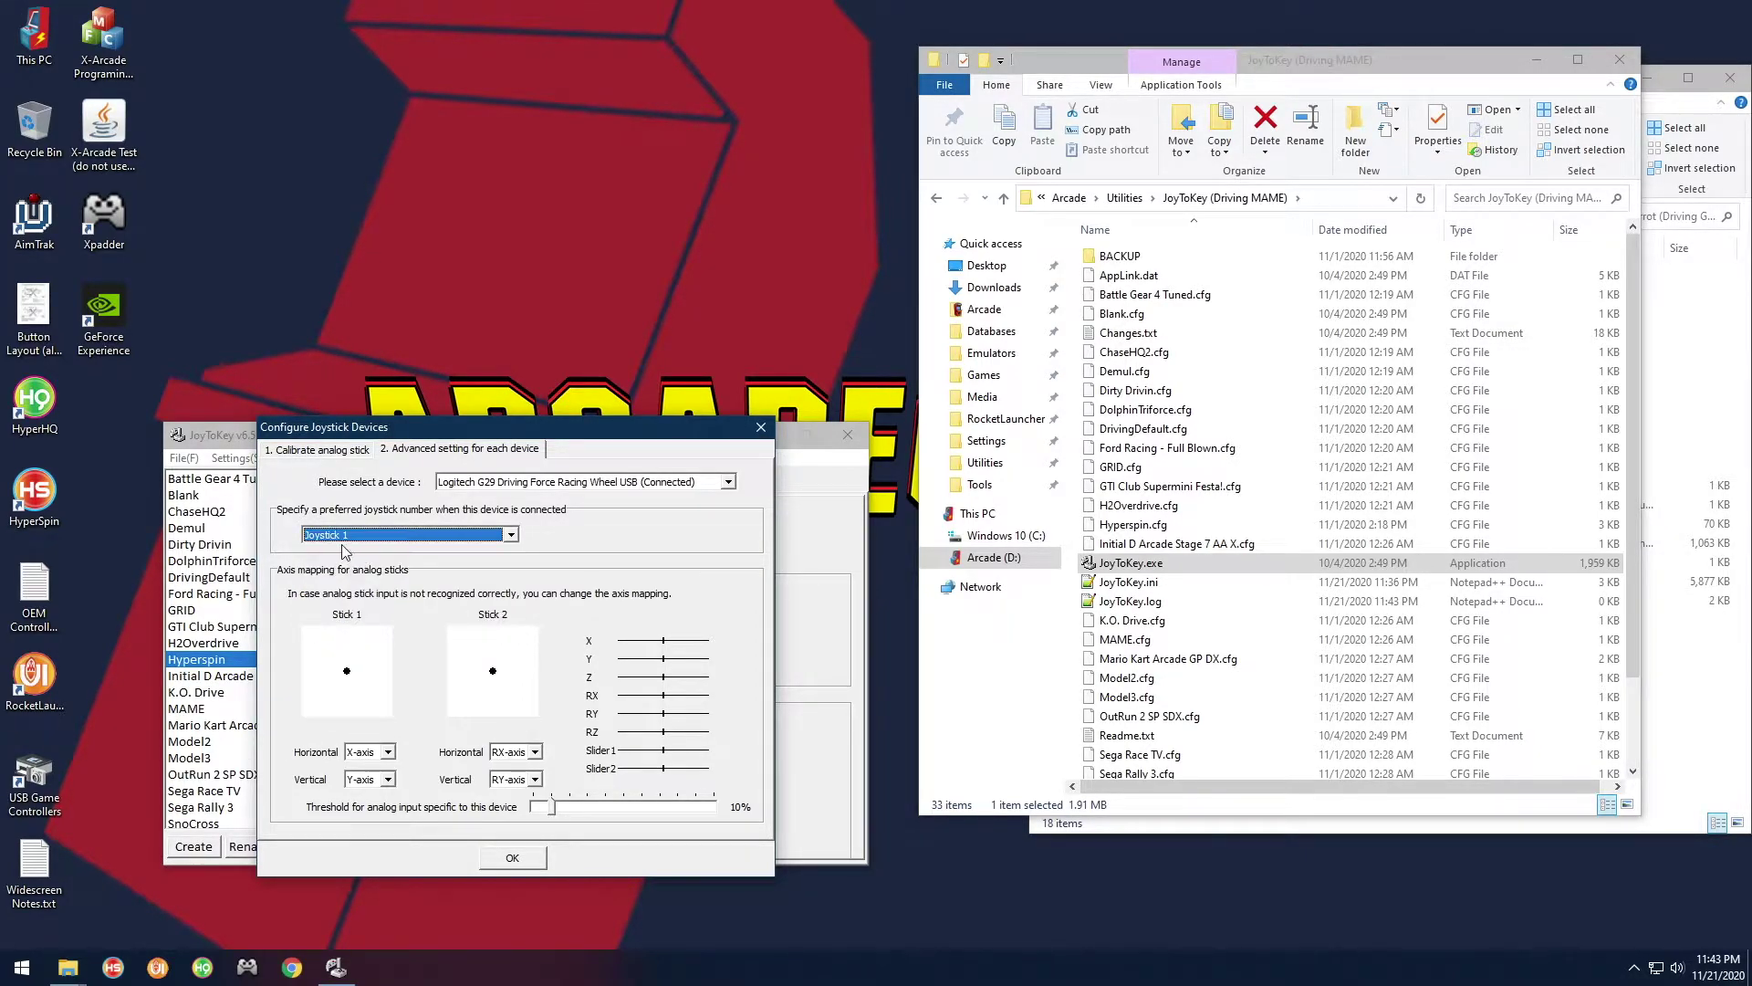
click(512, 857)
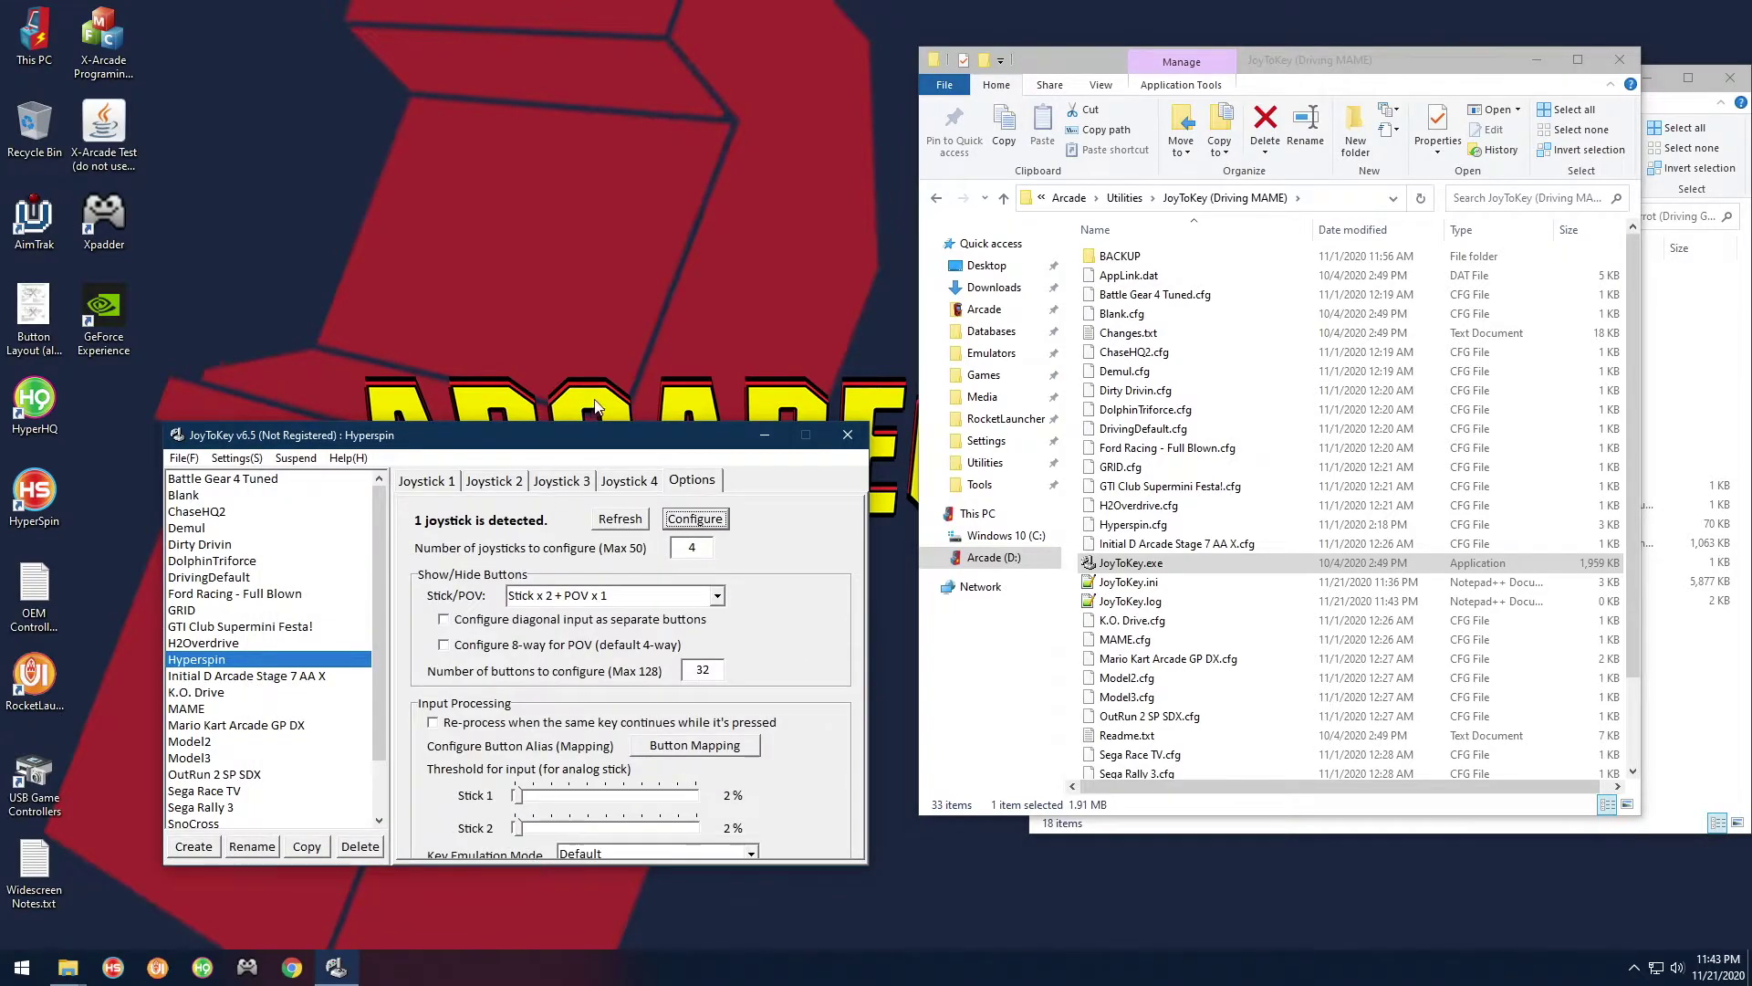
drag(600, 430, 601, 463)
click(852, 468)
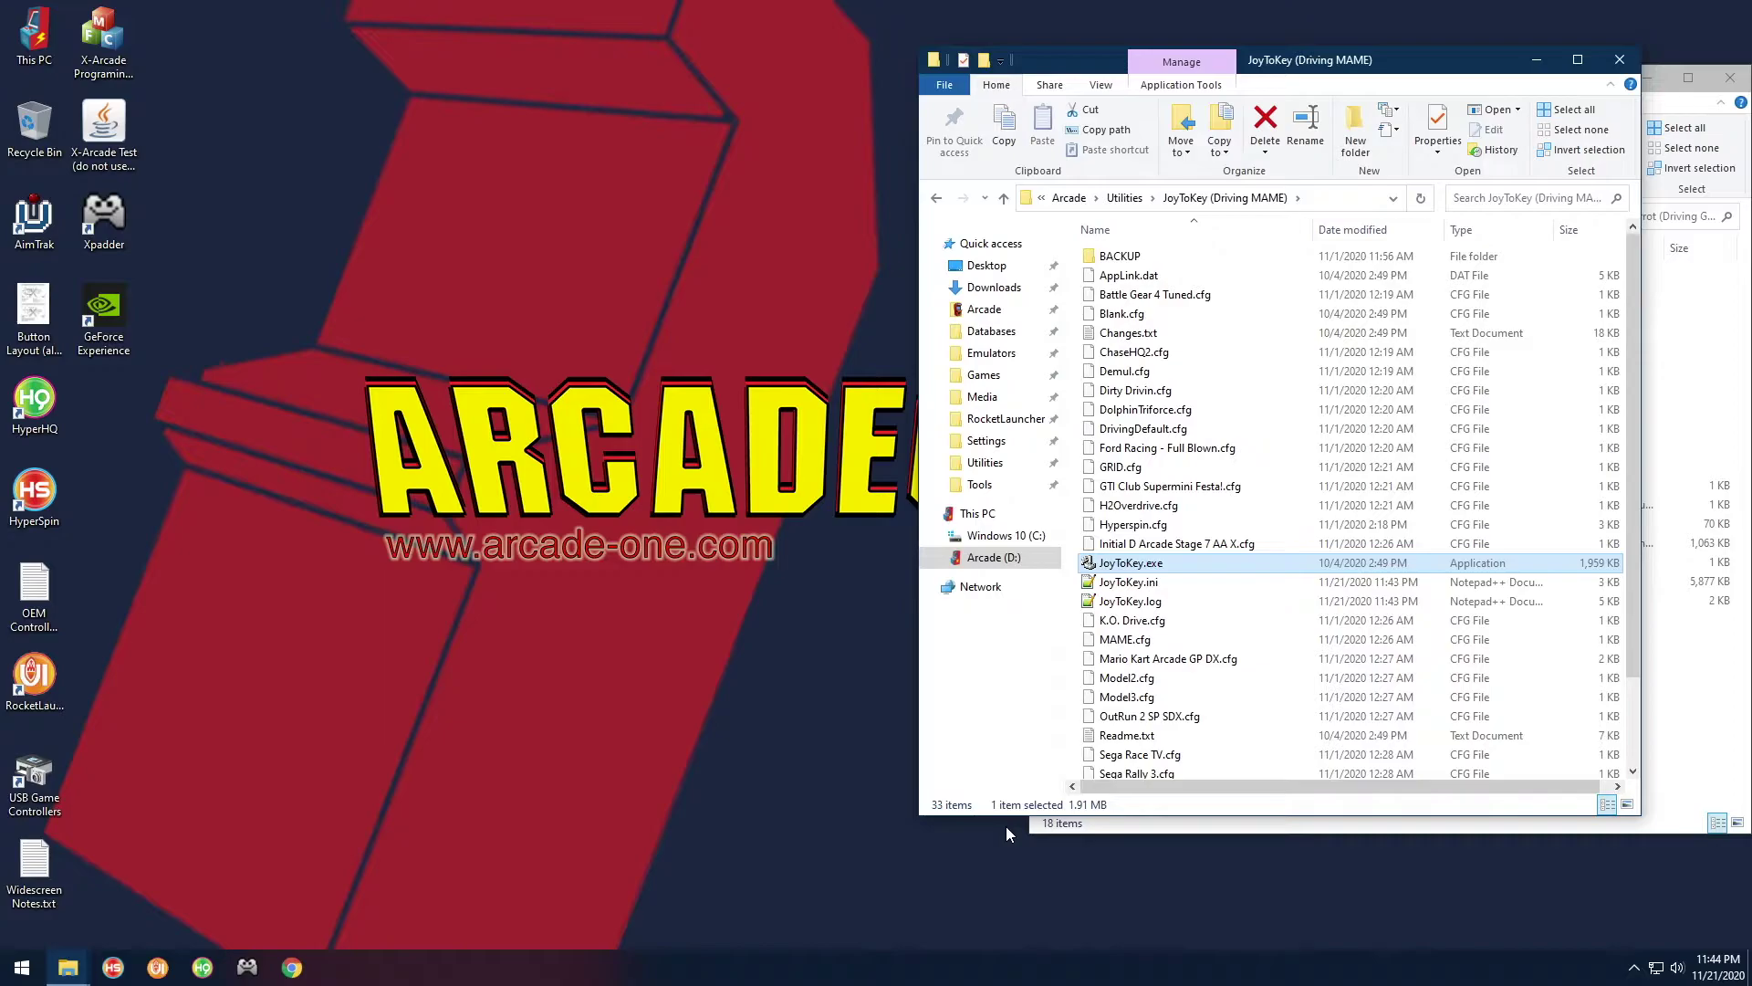
Check for Logitech Gaming Software among the background programs and the pinned Start applications
click(761, 434)
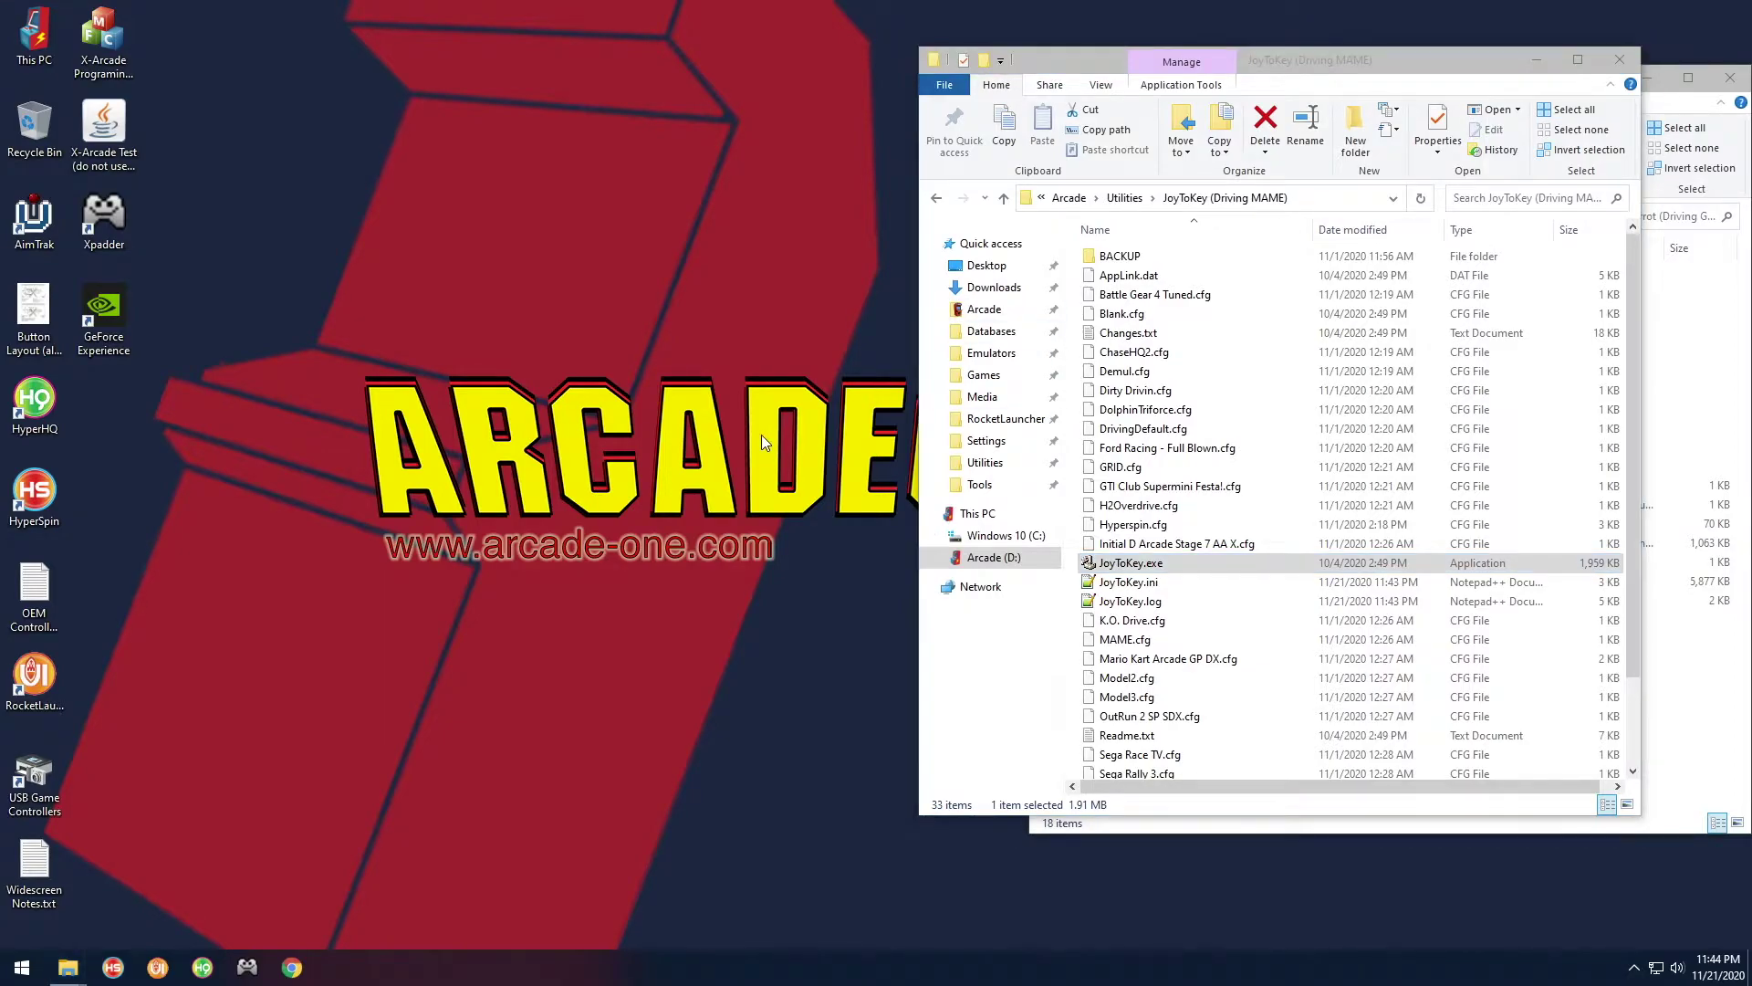
click(1633, 967)
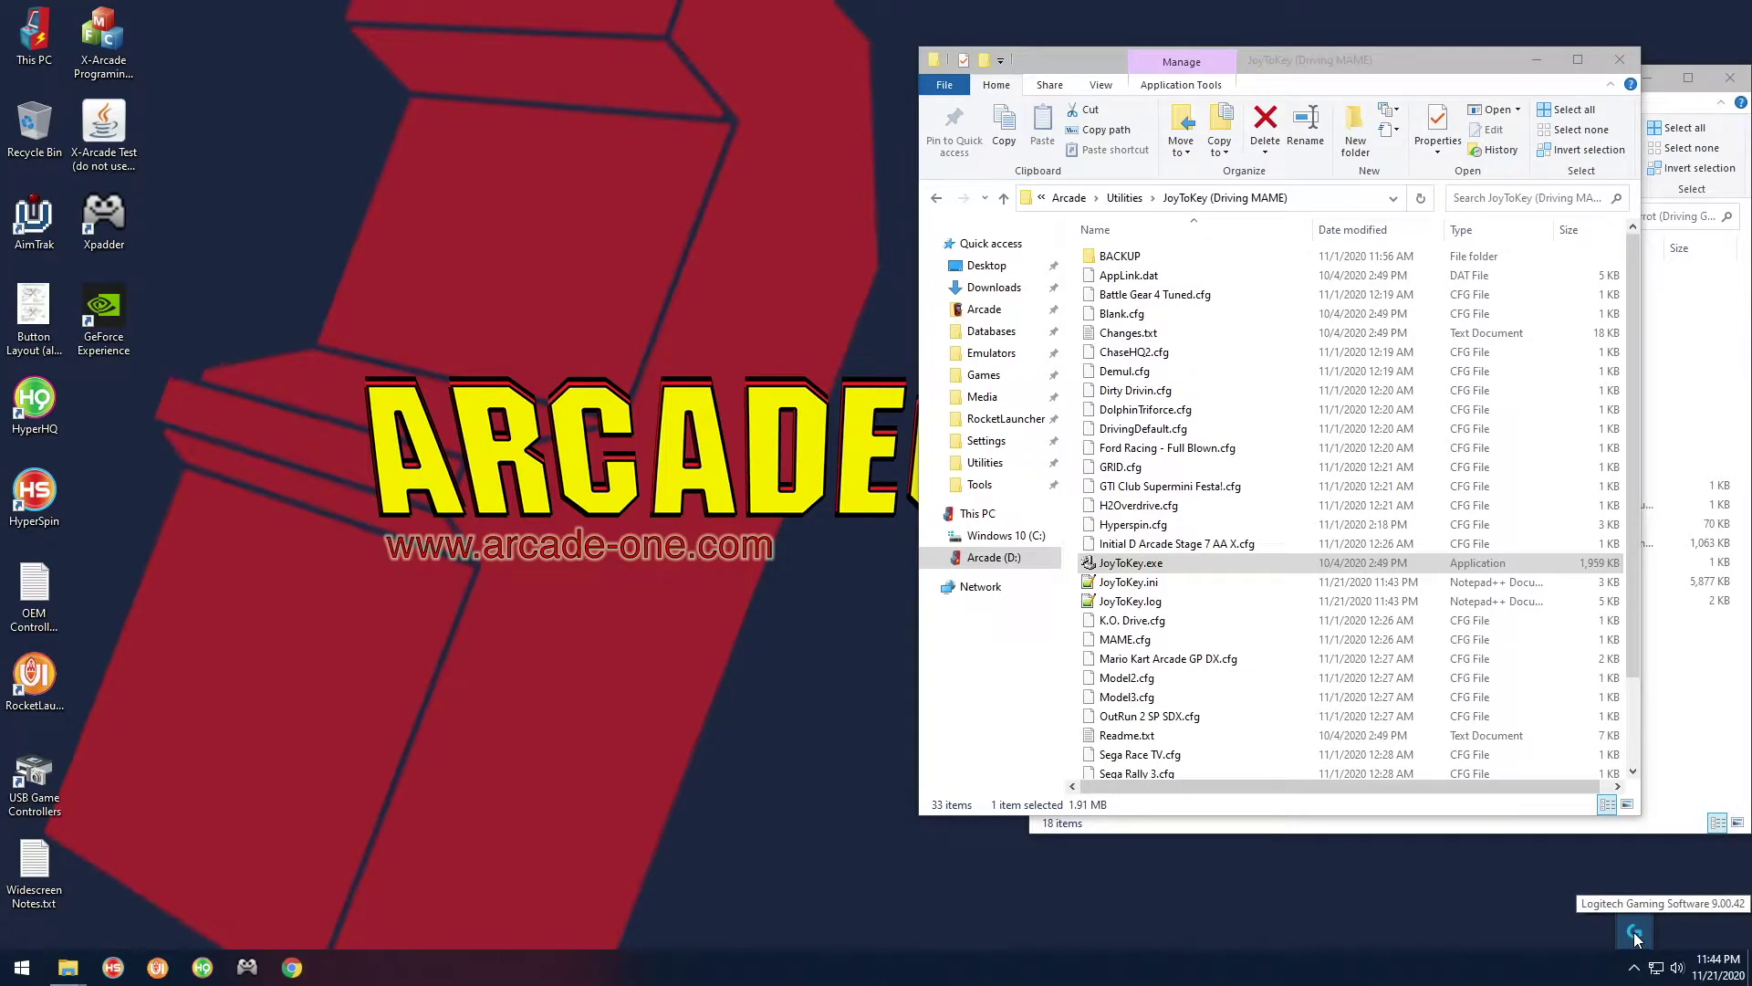
click(22, 968)
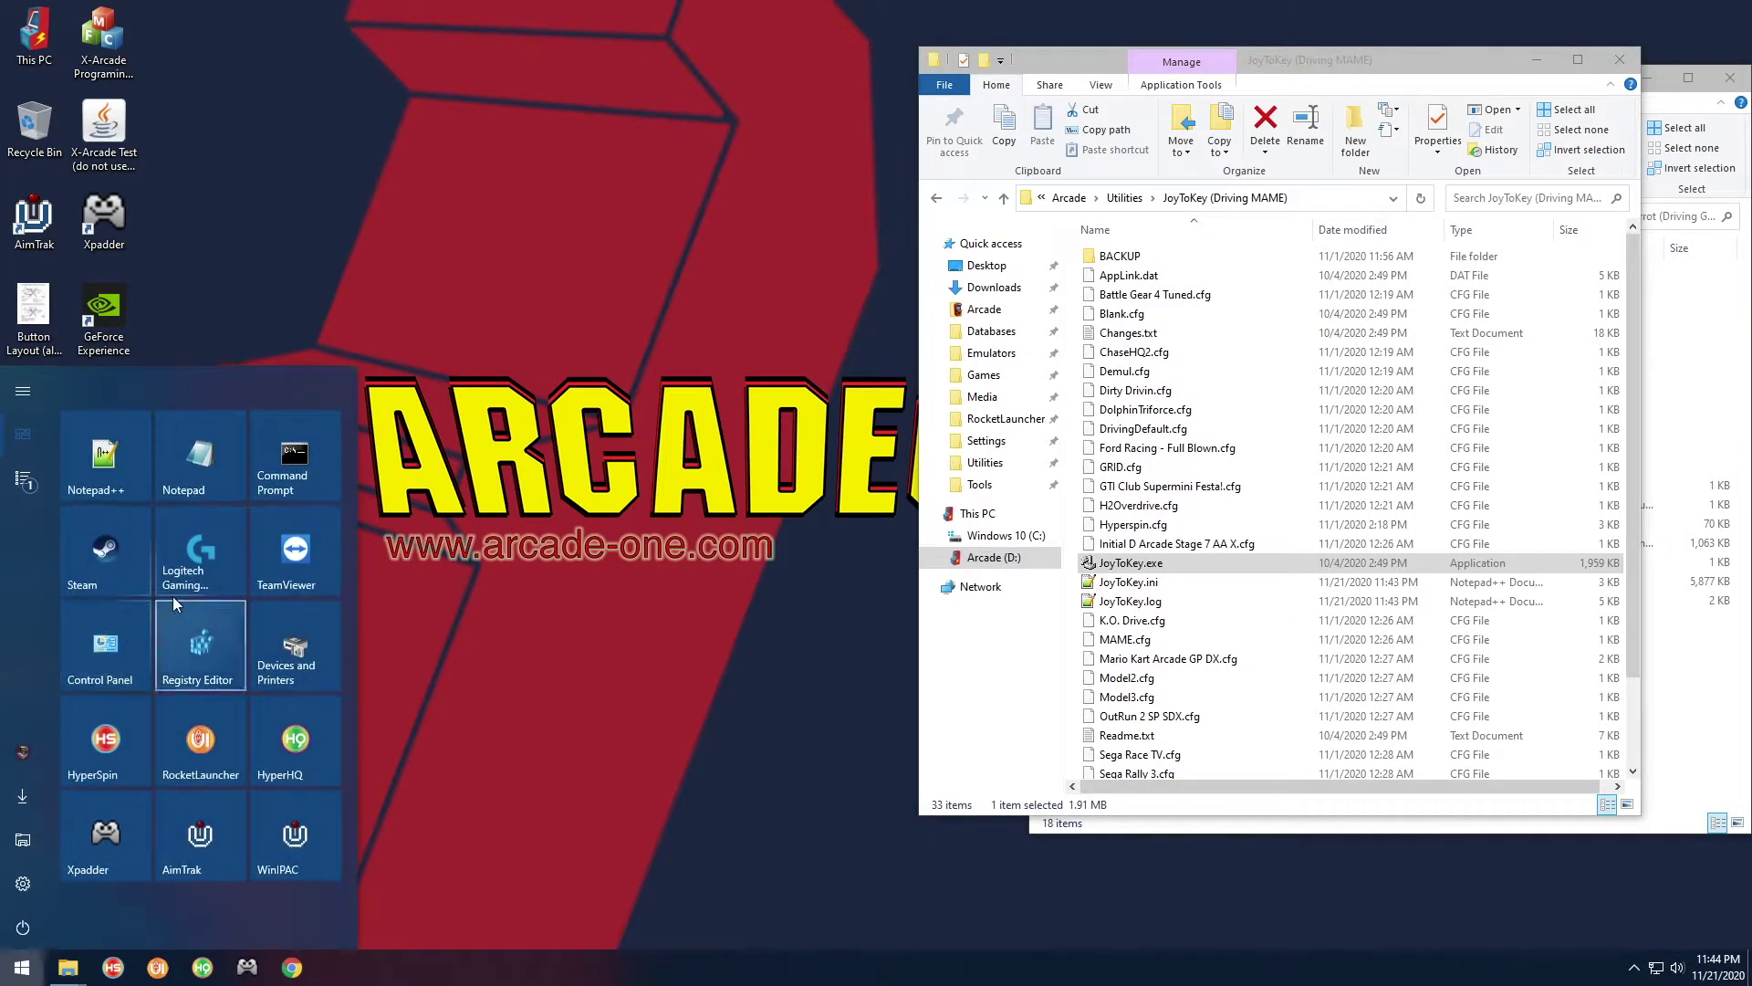
click(531, 566)
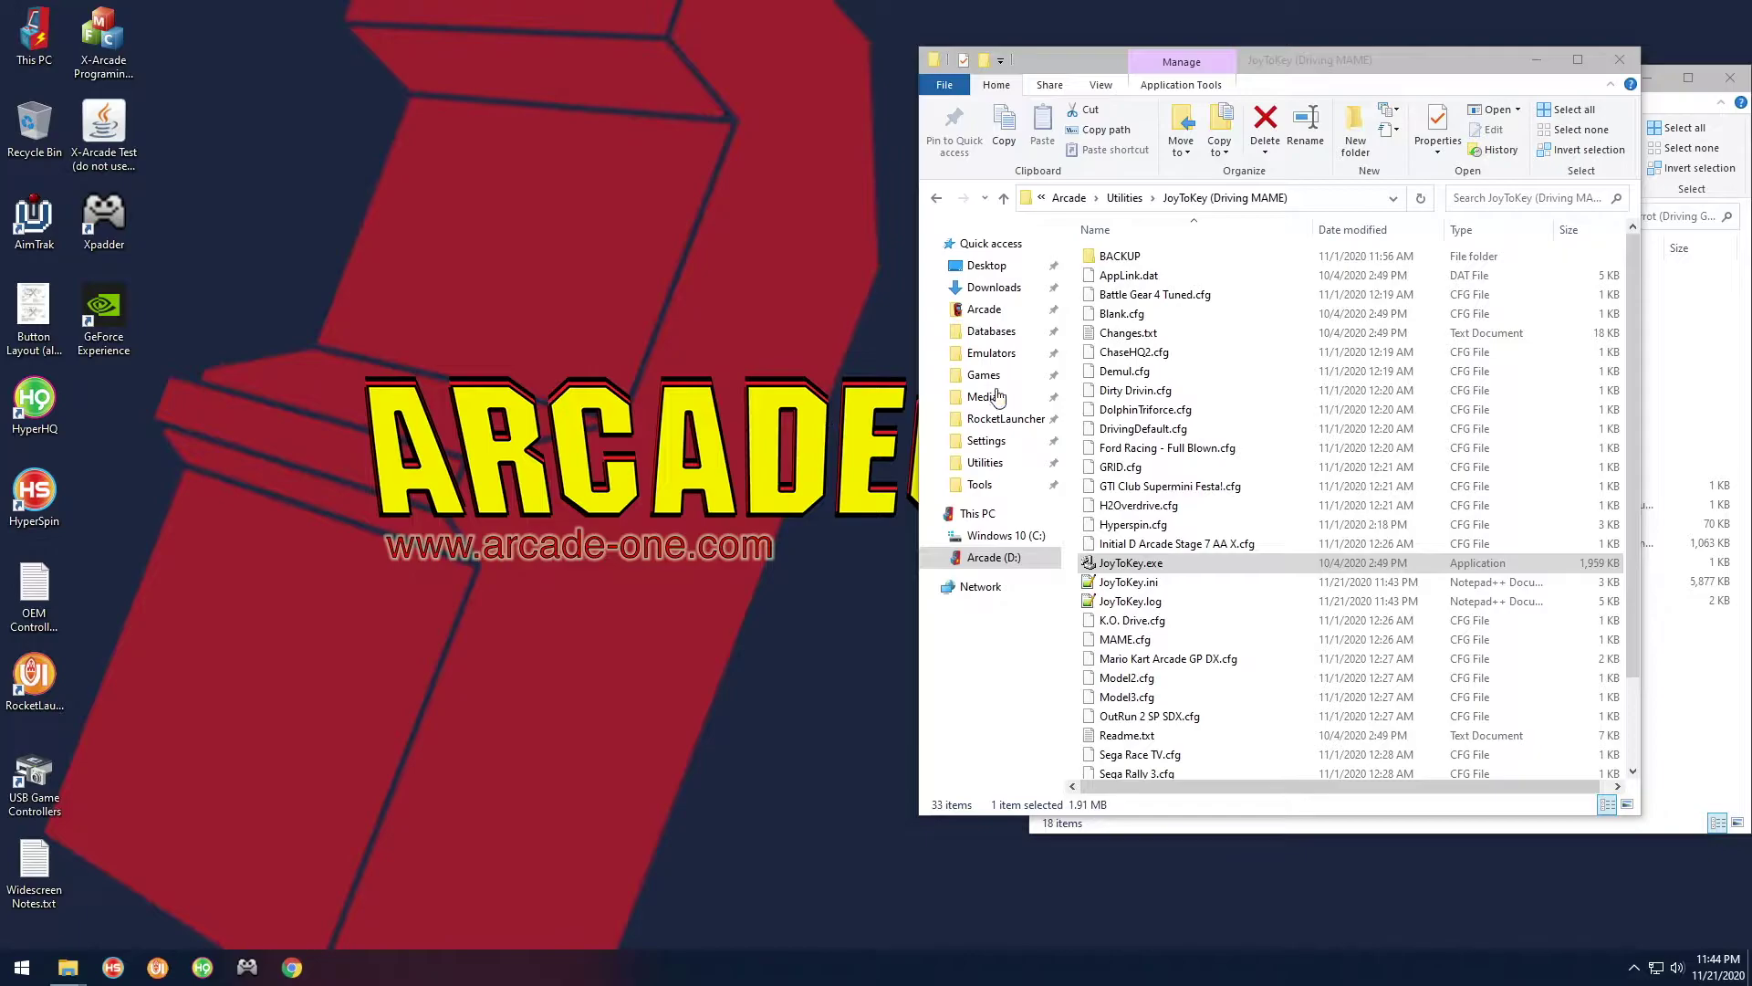
Run JoyToKey.exe again from the JoyToKey (Driving MAME) folder in Utilities and bring its main window into view on the desktop
click(985, 462)
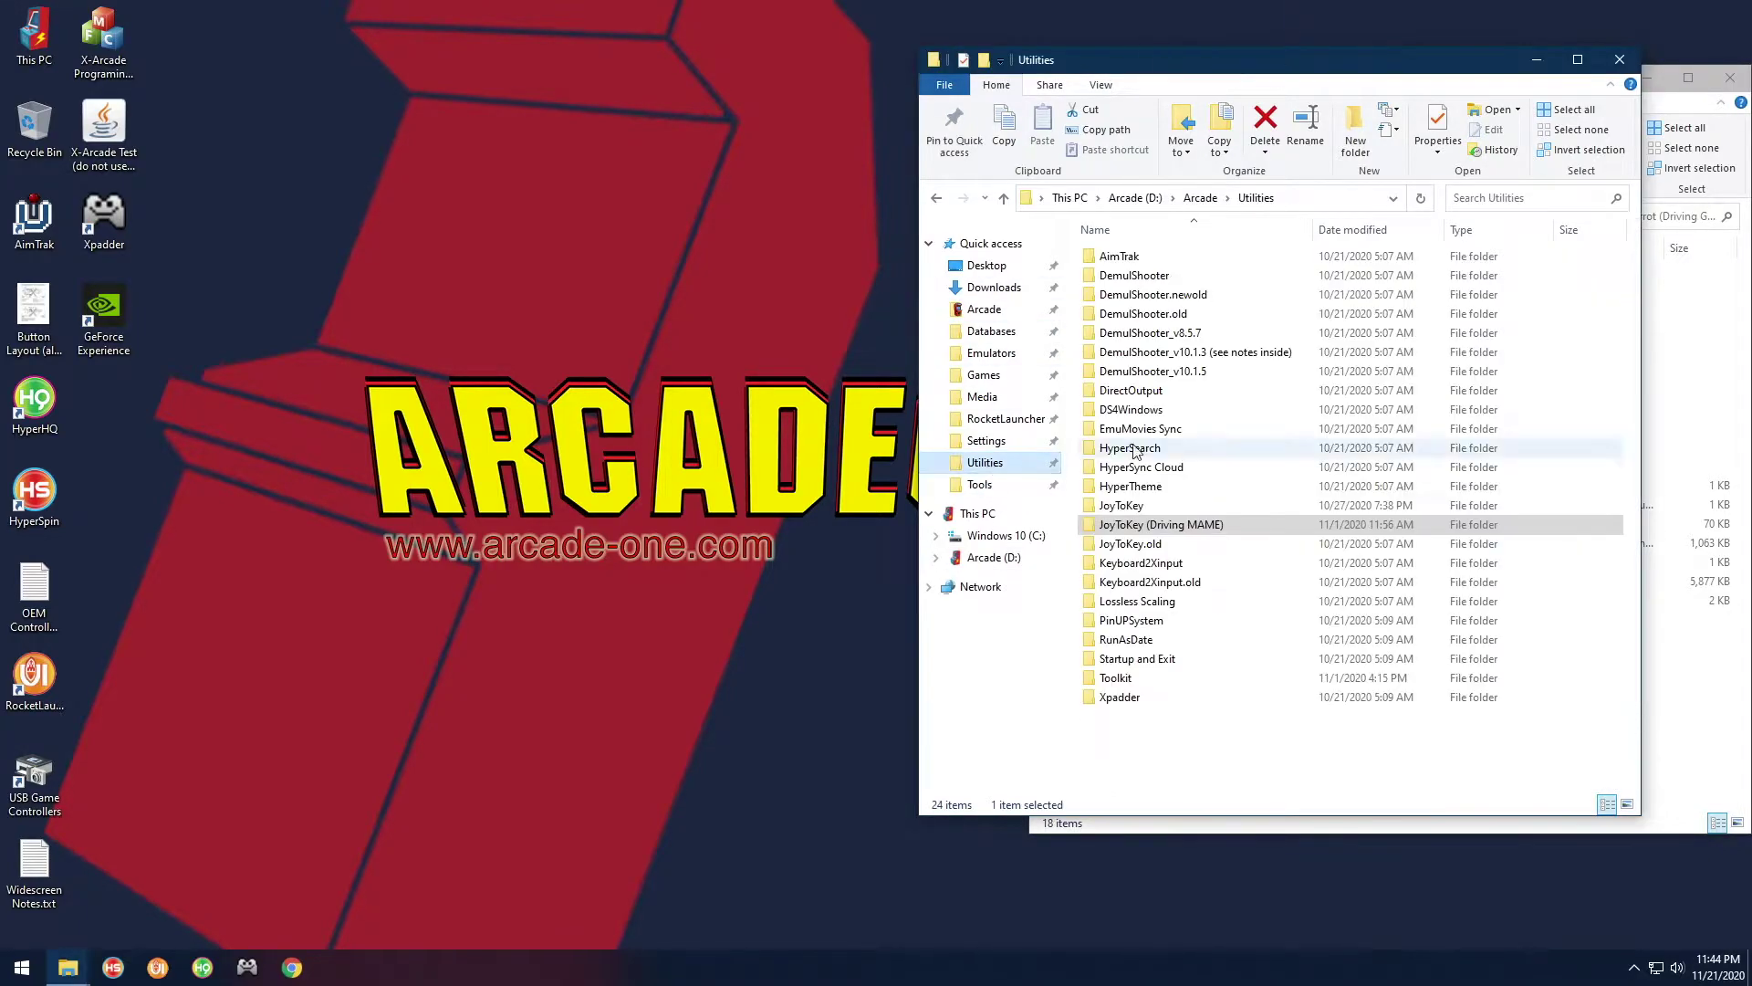
double_click(1205, 524)
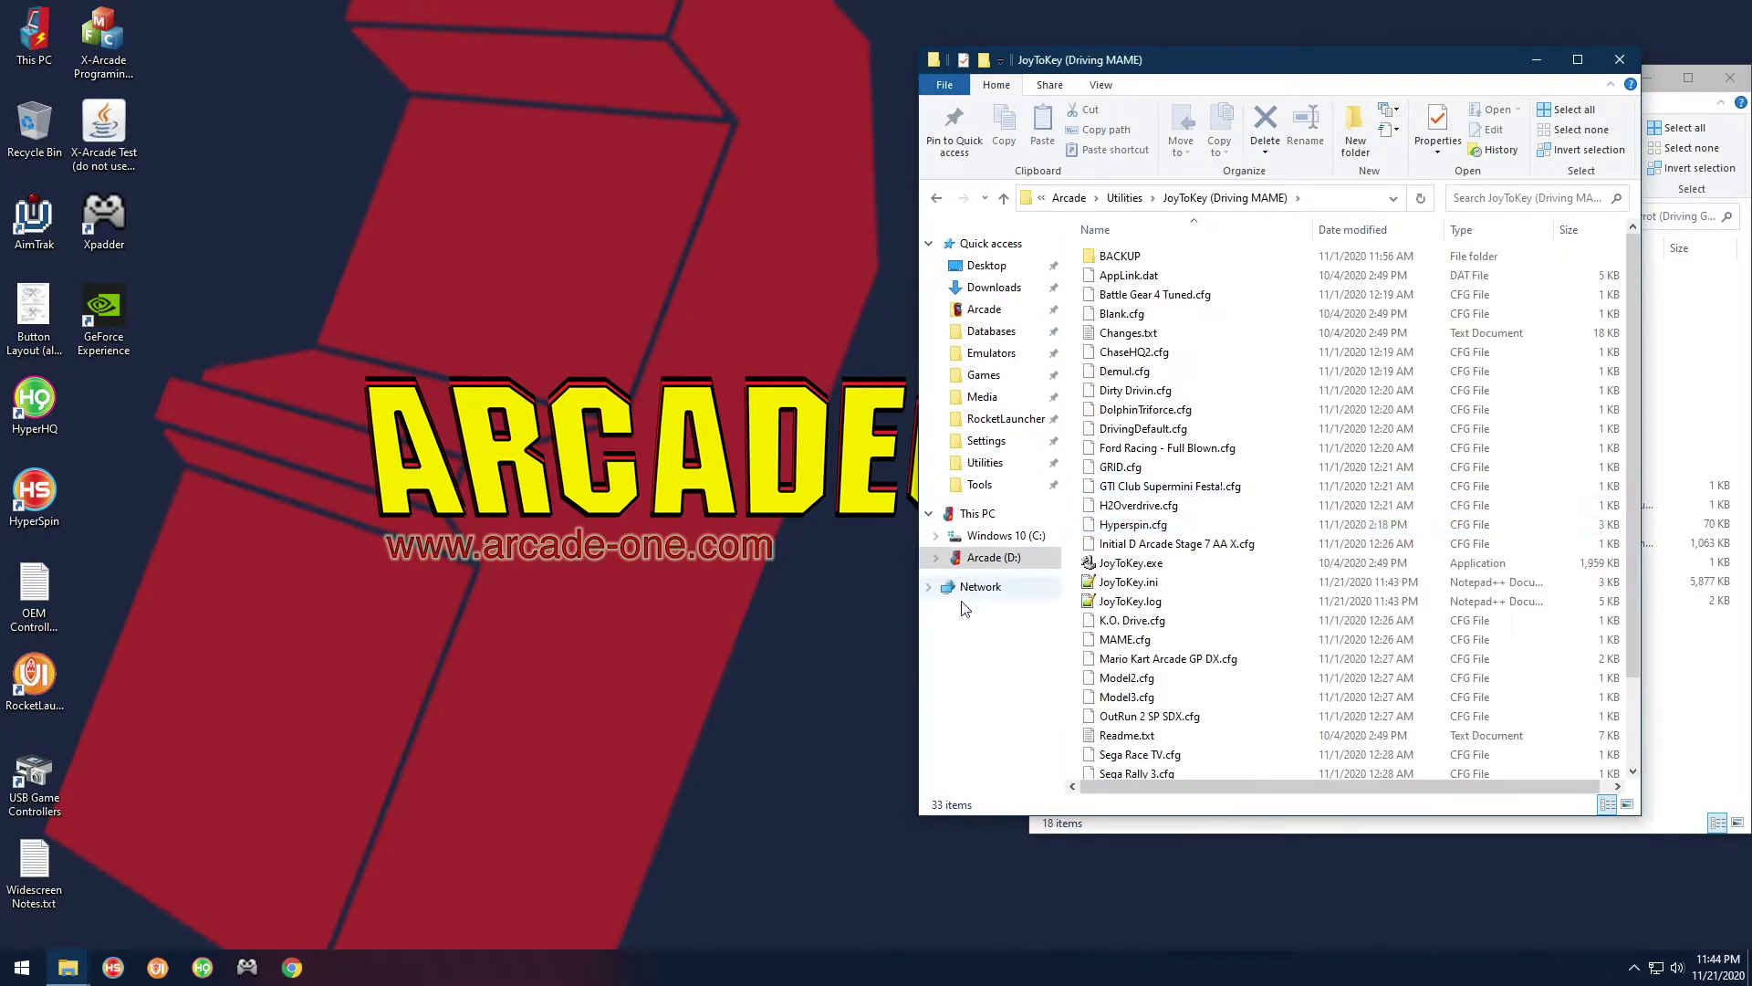
double_click(1115, 563)
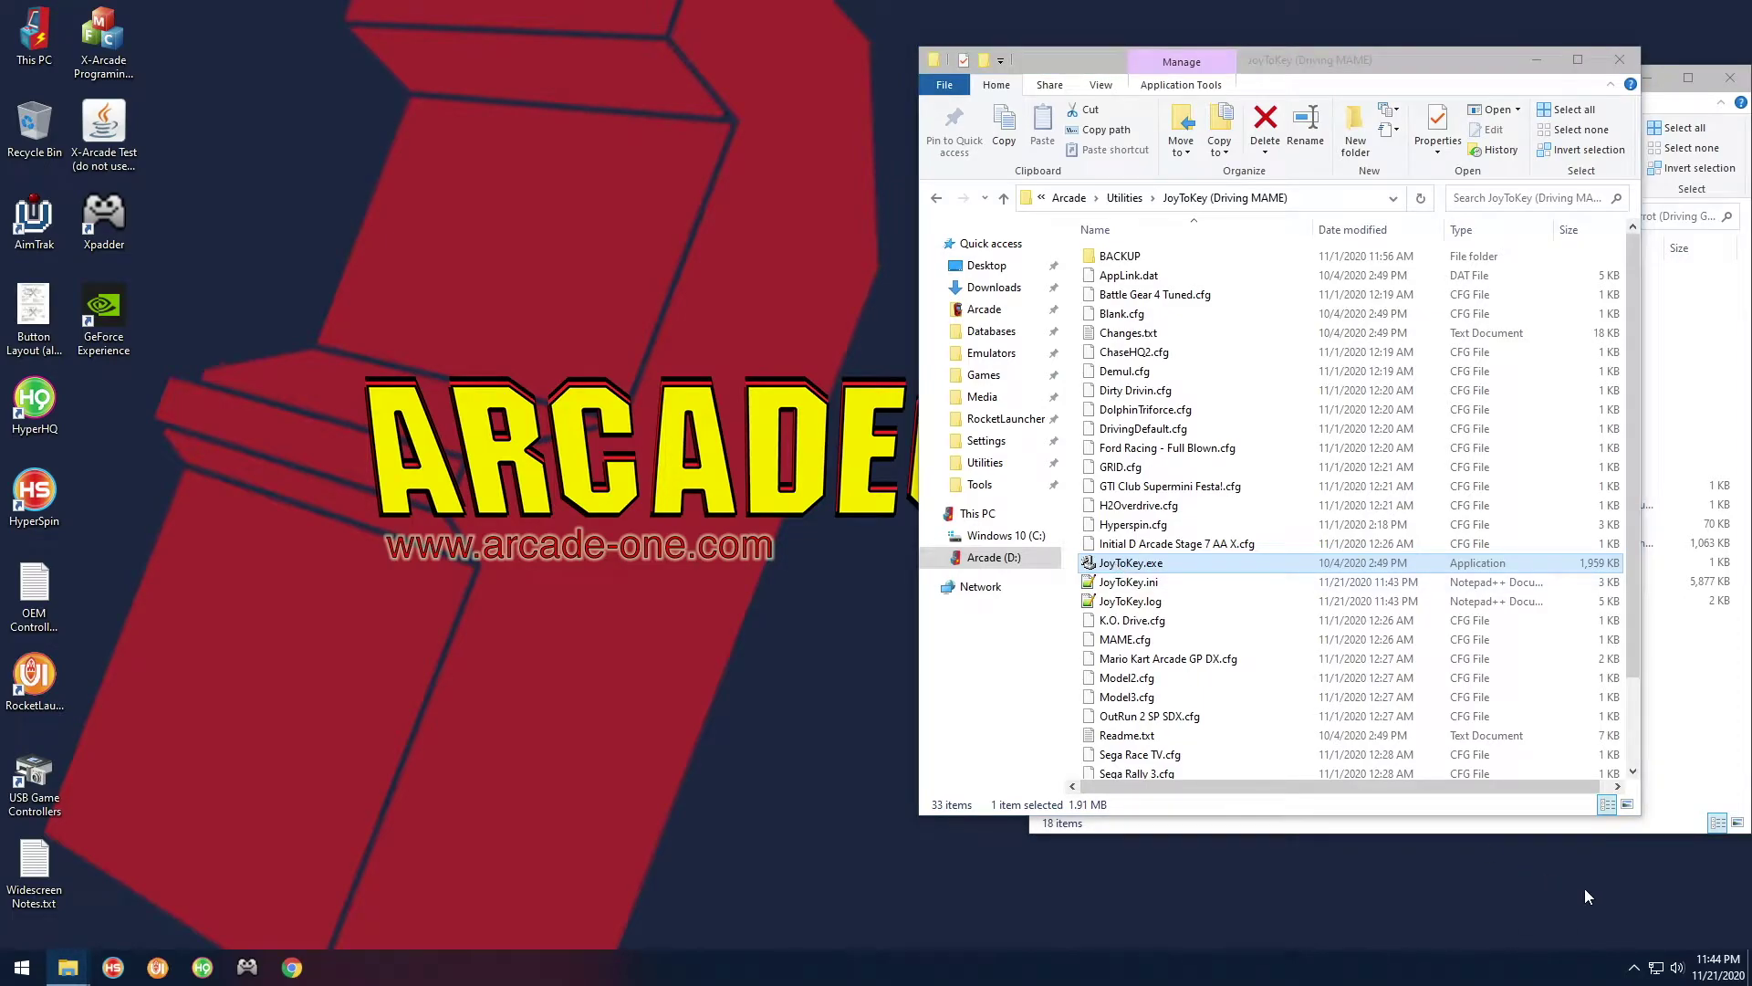
click(1634, 967)
click(1648, 933)
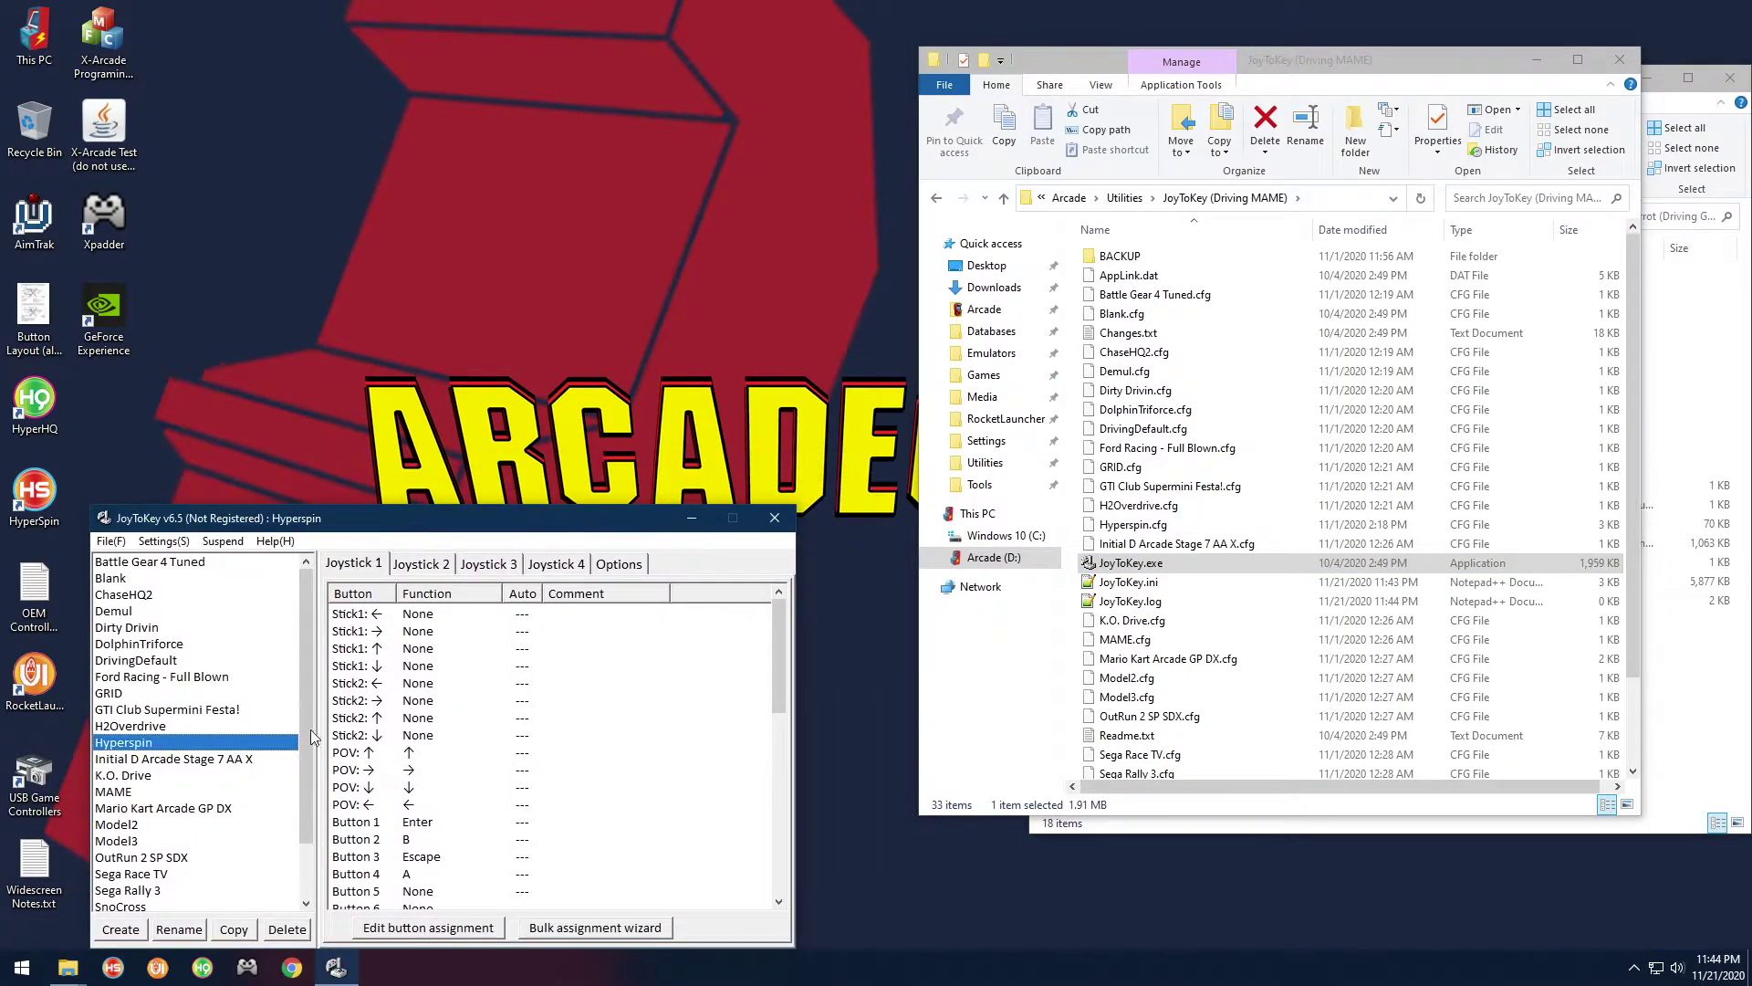
drag(521, 525, 464, 459)
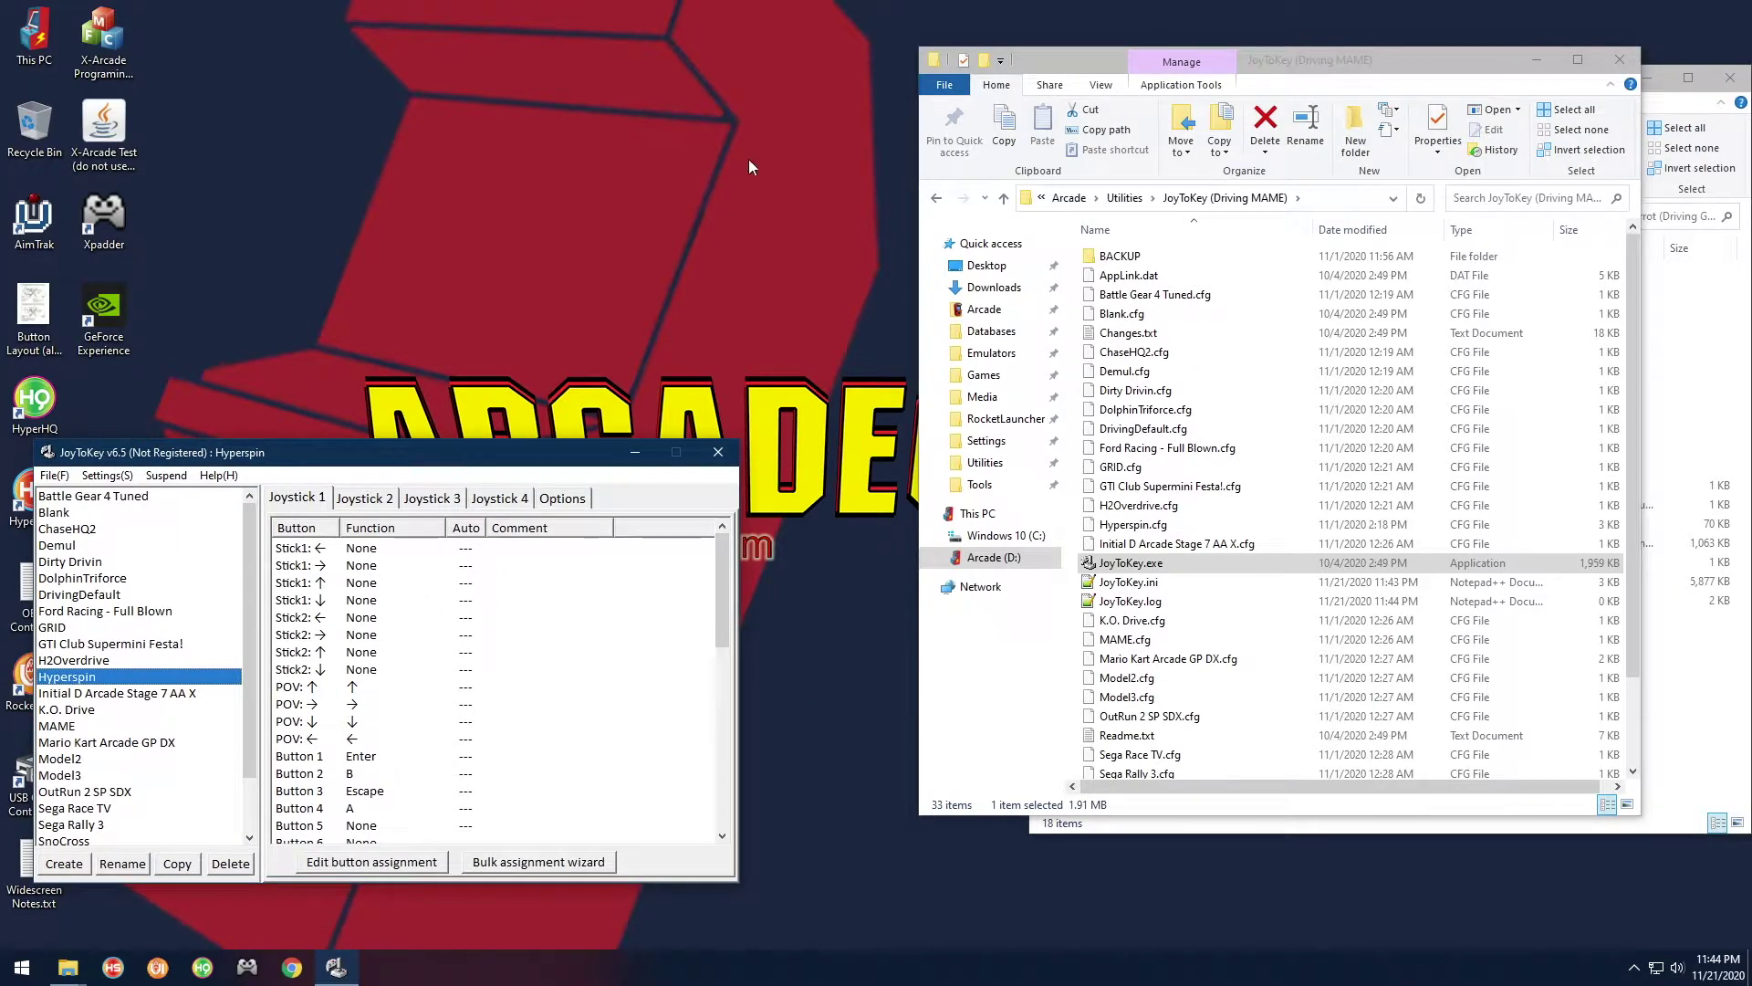
Open the UserProfiles folder inside the TeknoParrot (Driving Games) folder in Emulators
click(991, 356)
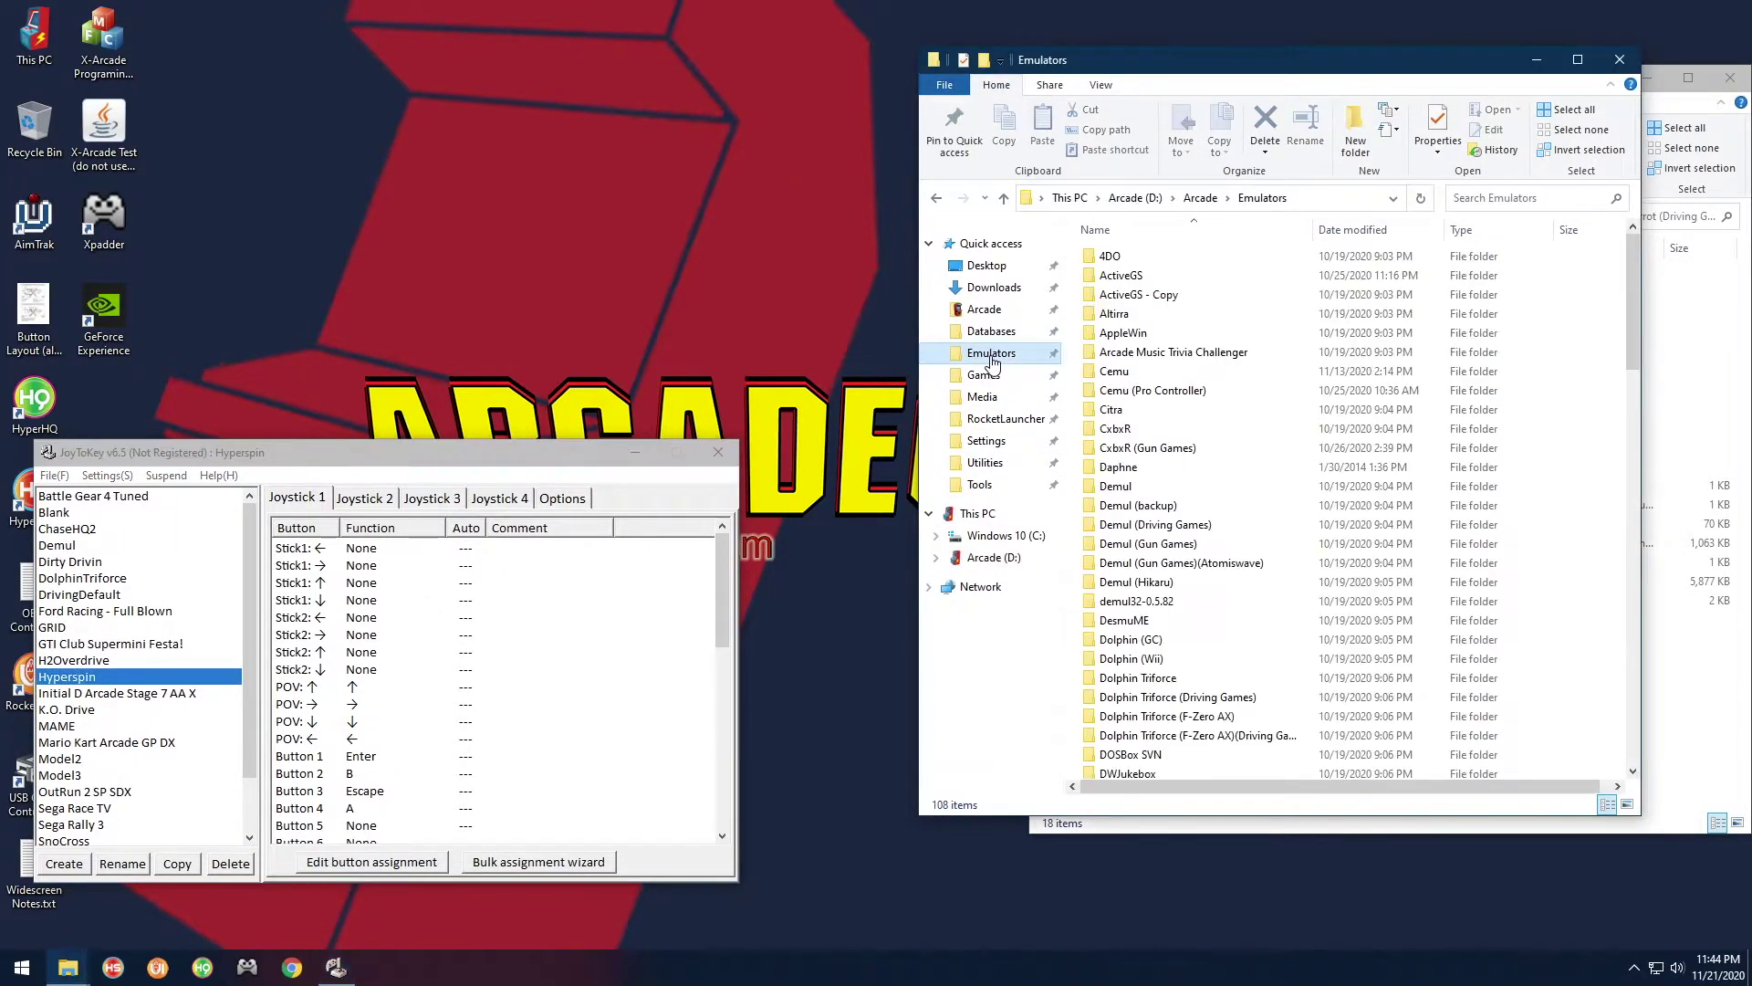
click(1166, 451)
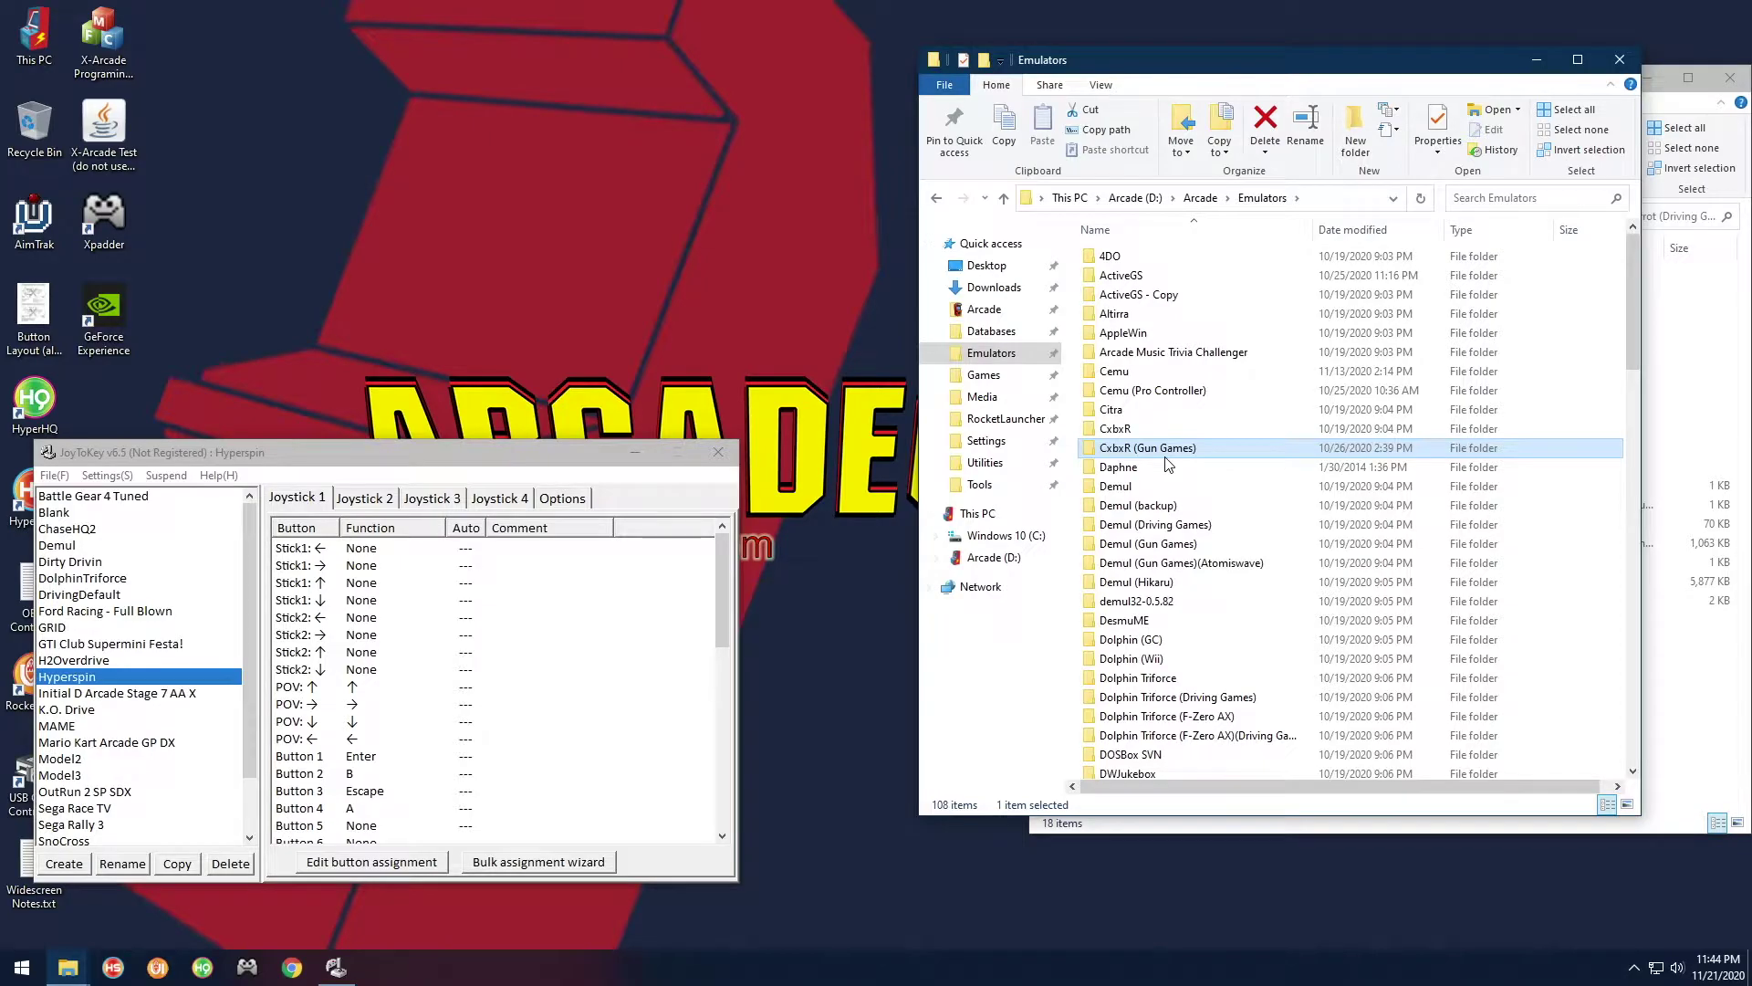
key(t)
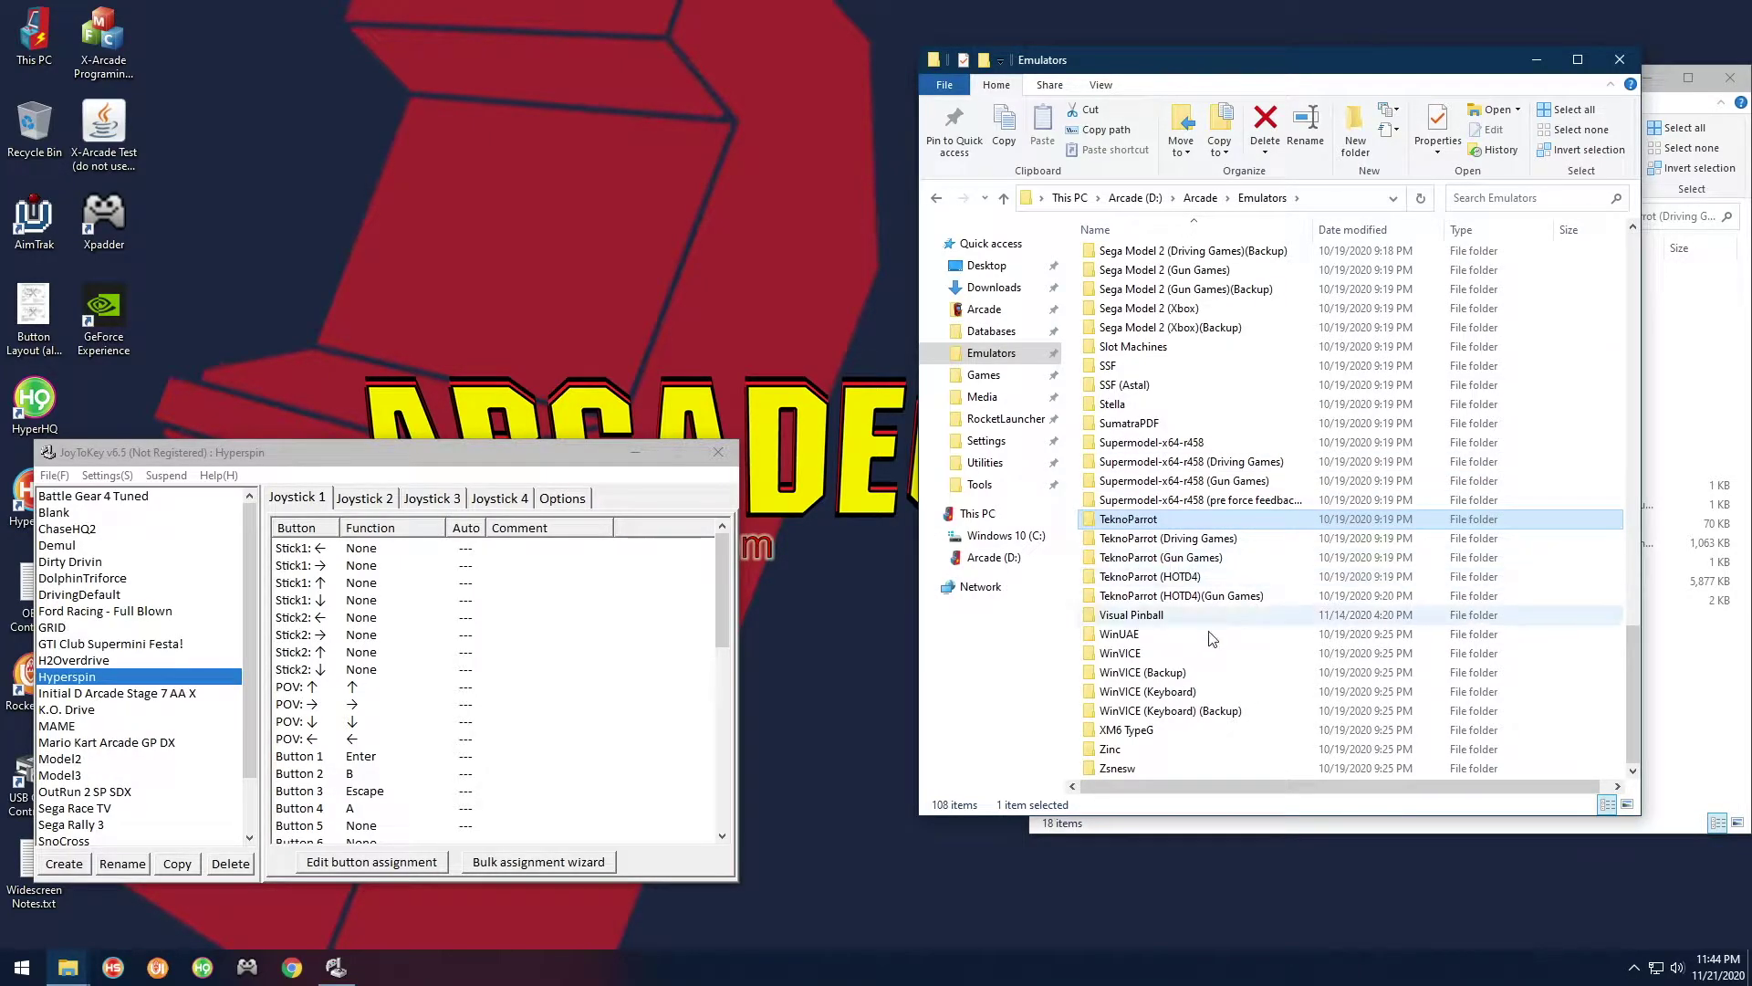
click(1215, 543)
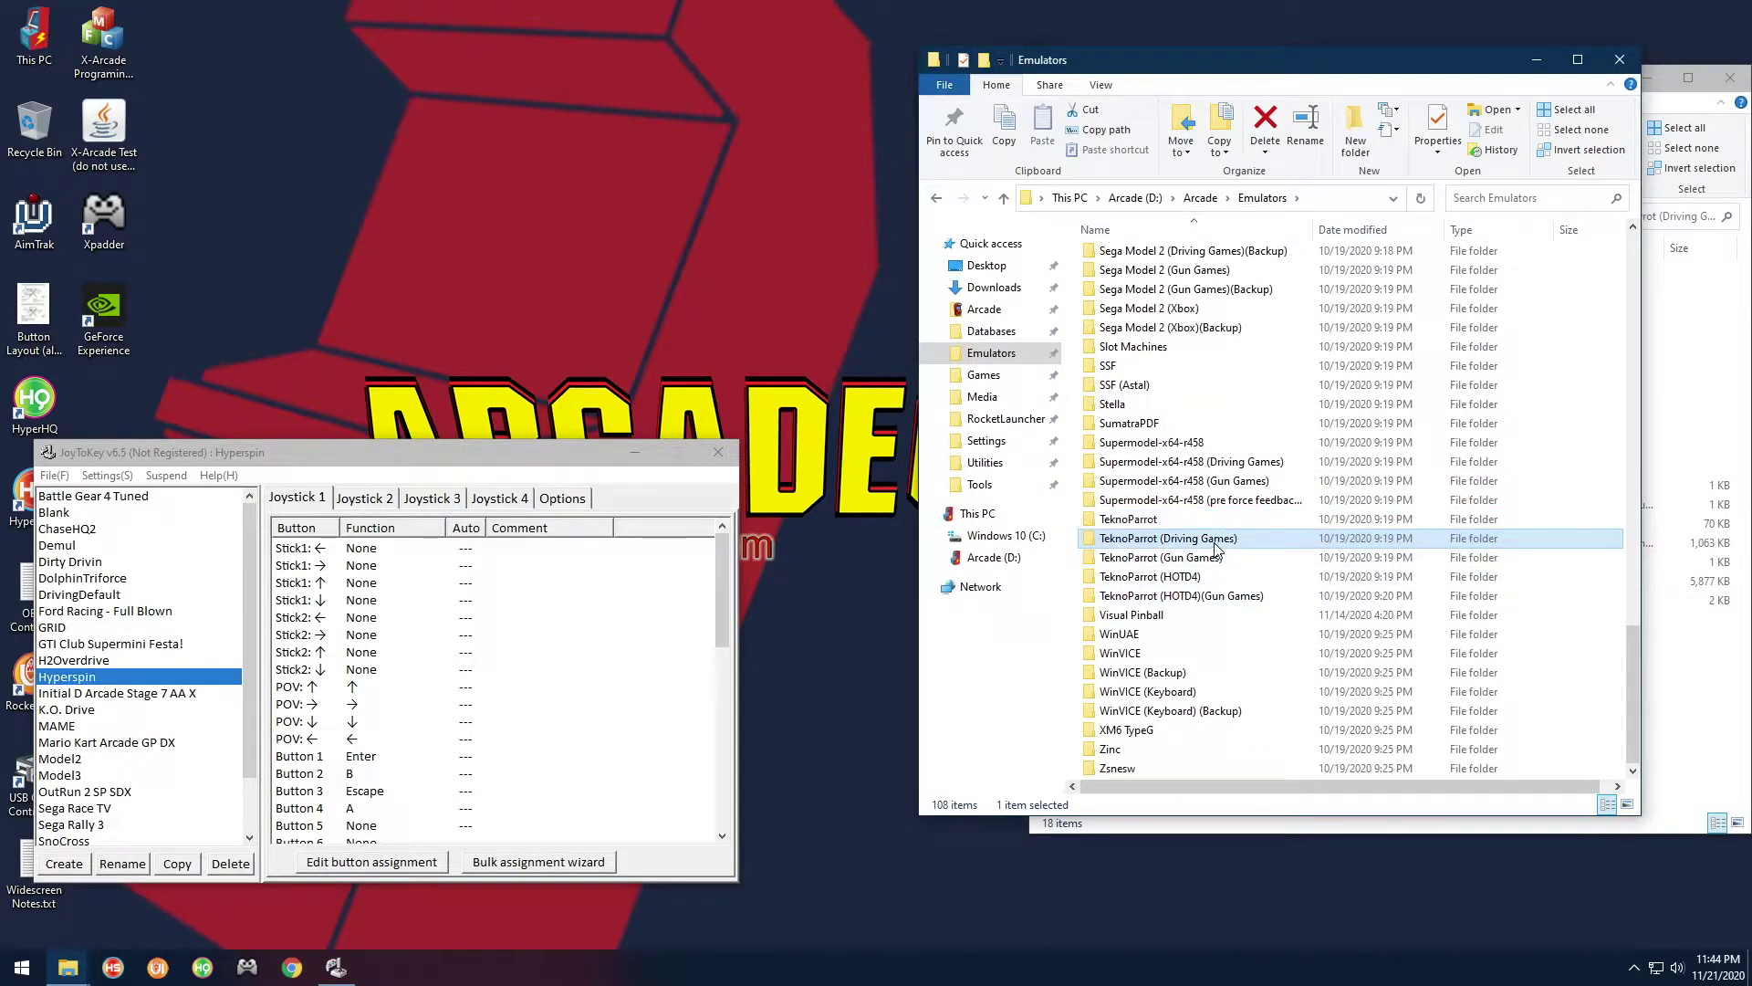
double_click(1215, 540)
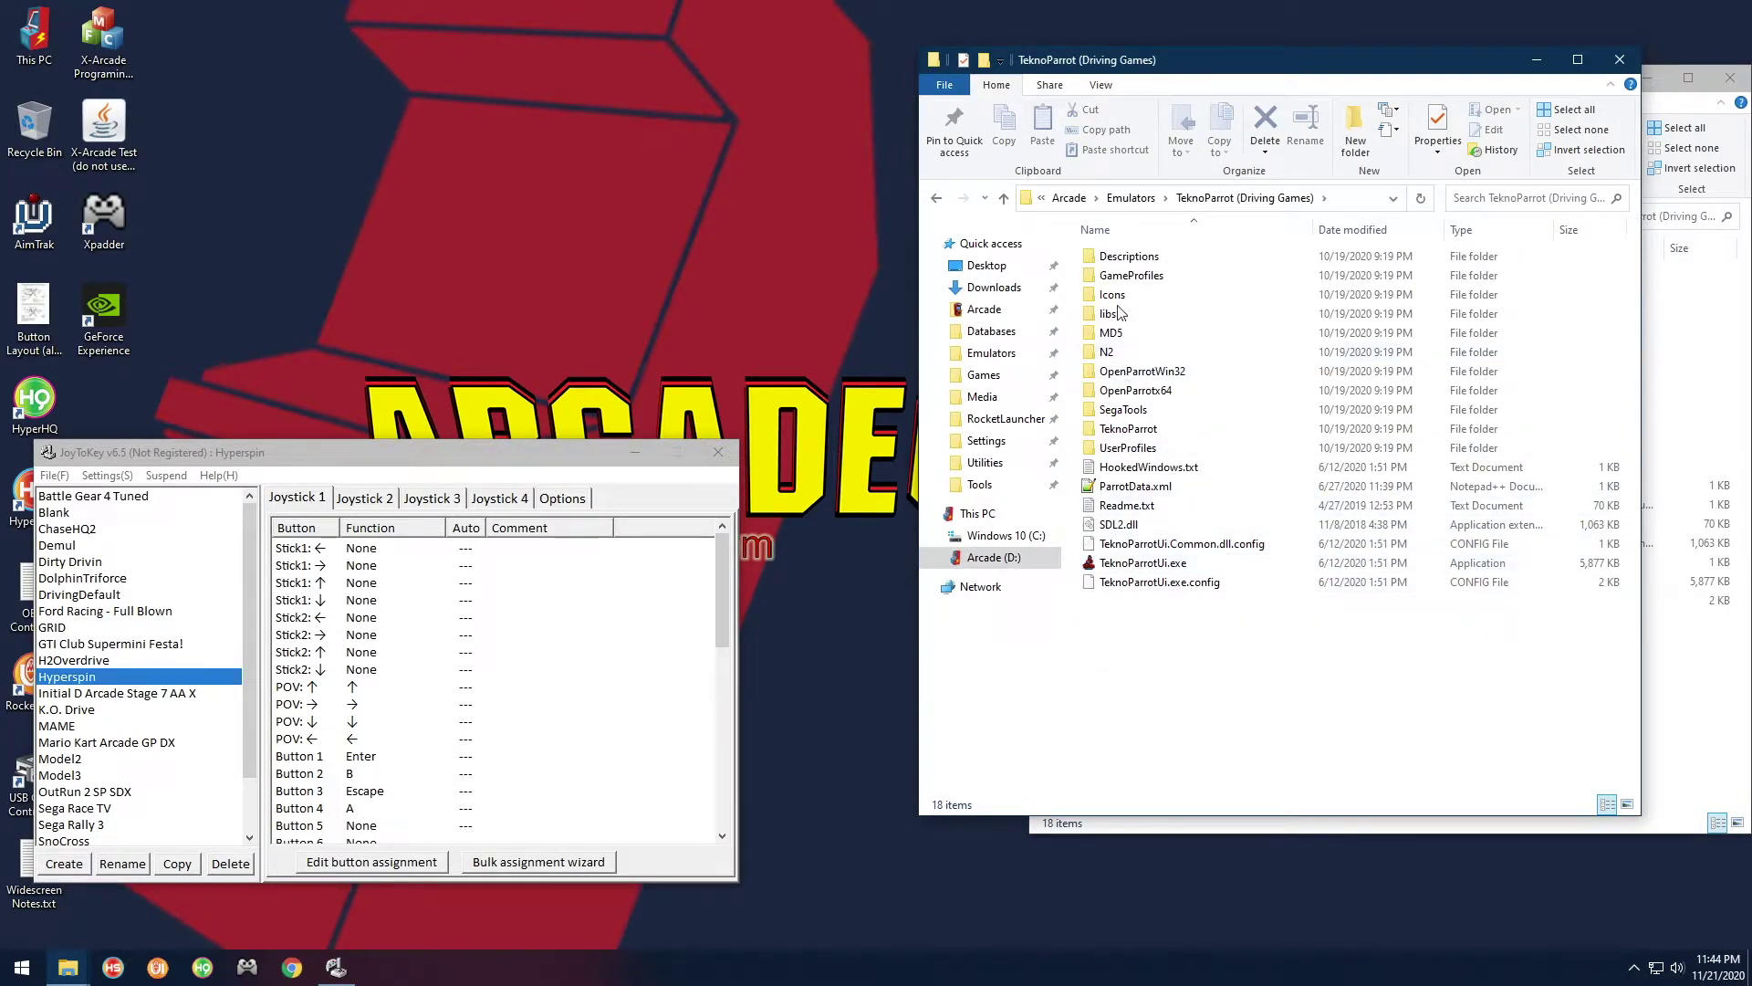
double_click(1126, 448)
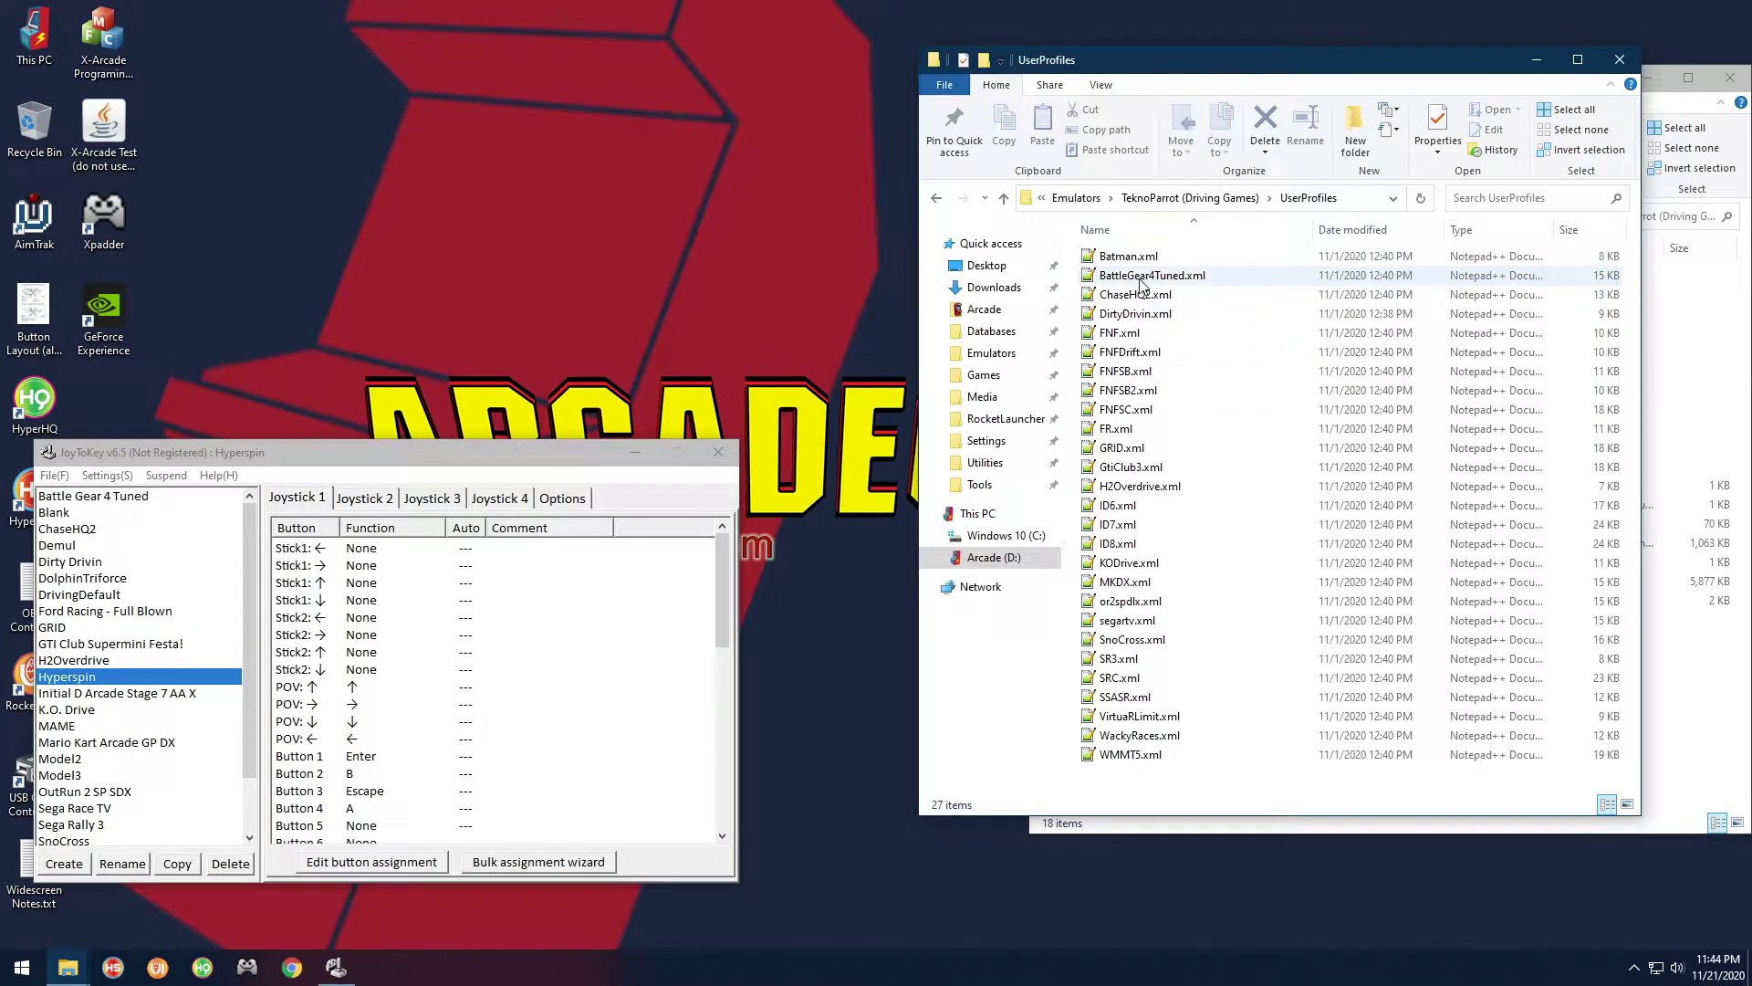
Open Batman.xml and DirtyDrivin.xml from UserProfiles, compare their control mappings in Notepad++, and minimize the editor
double_click(1122, 257)
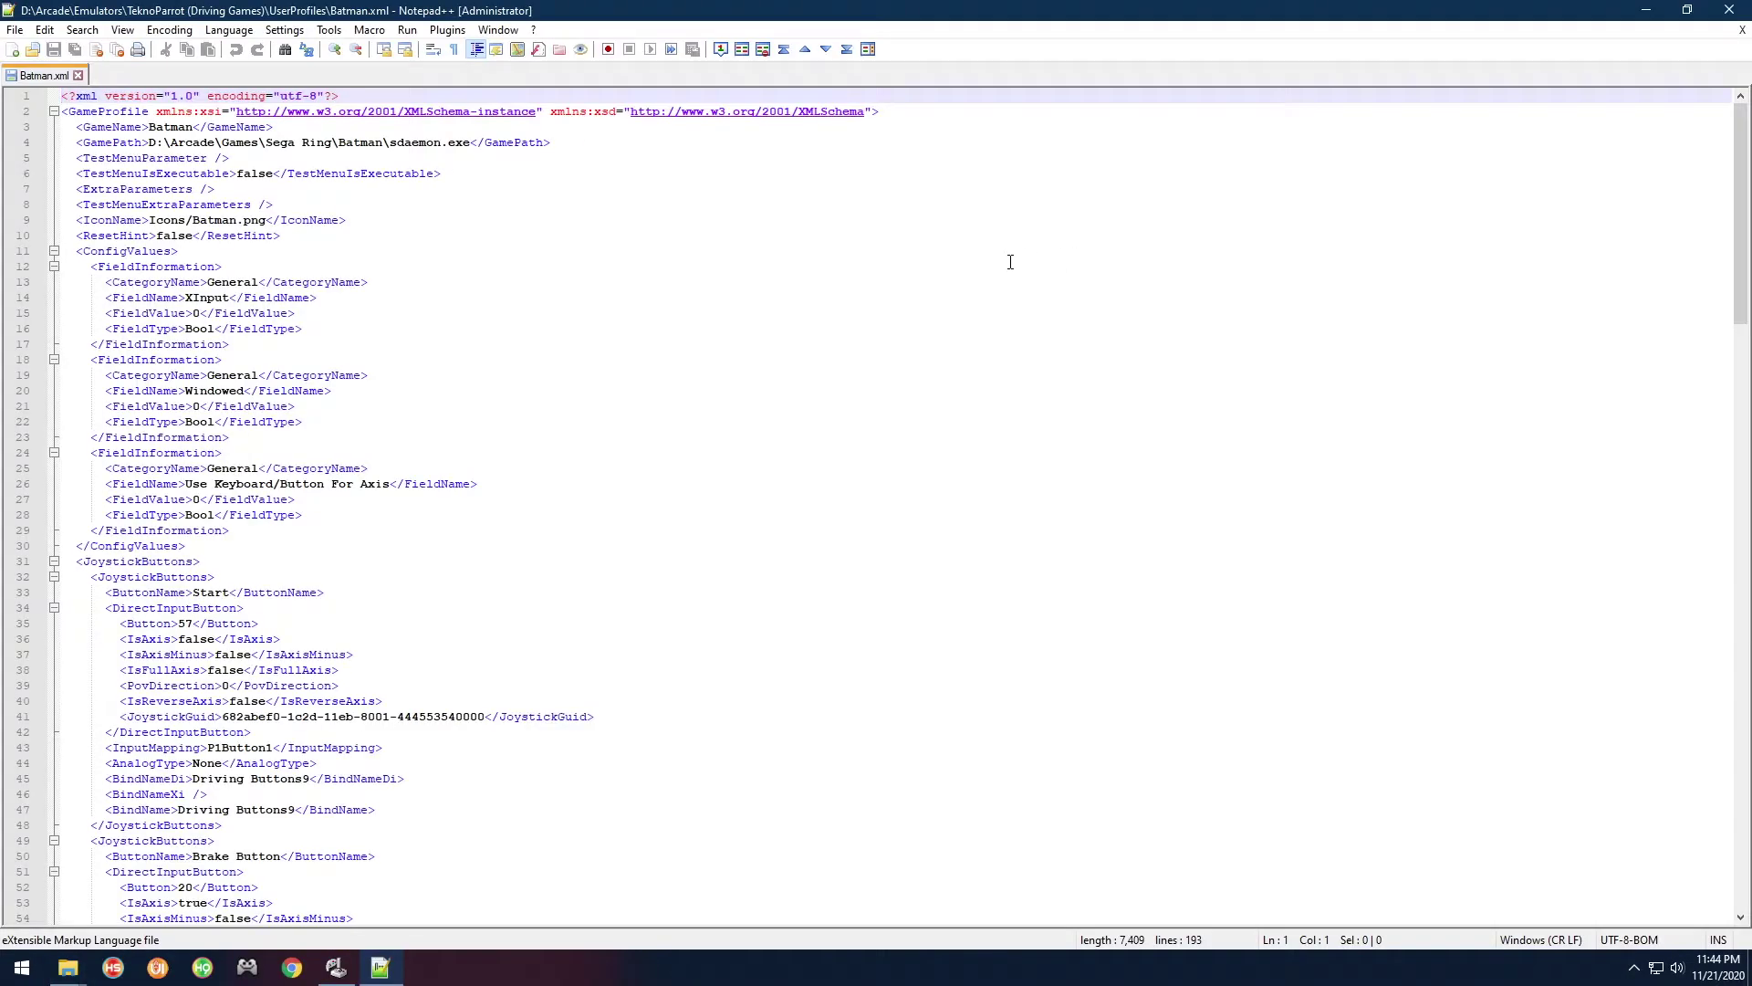
click(1643, 16)
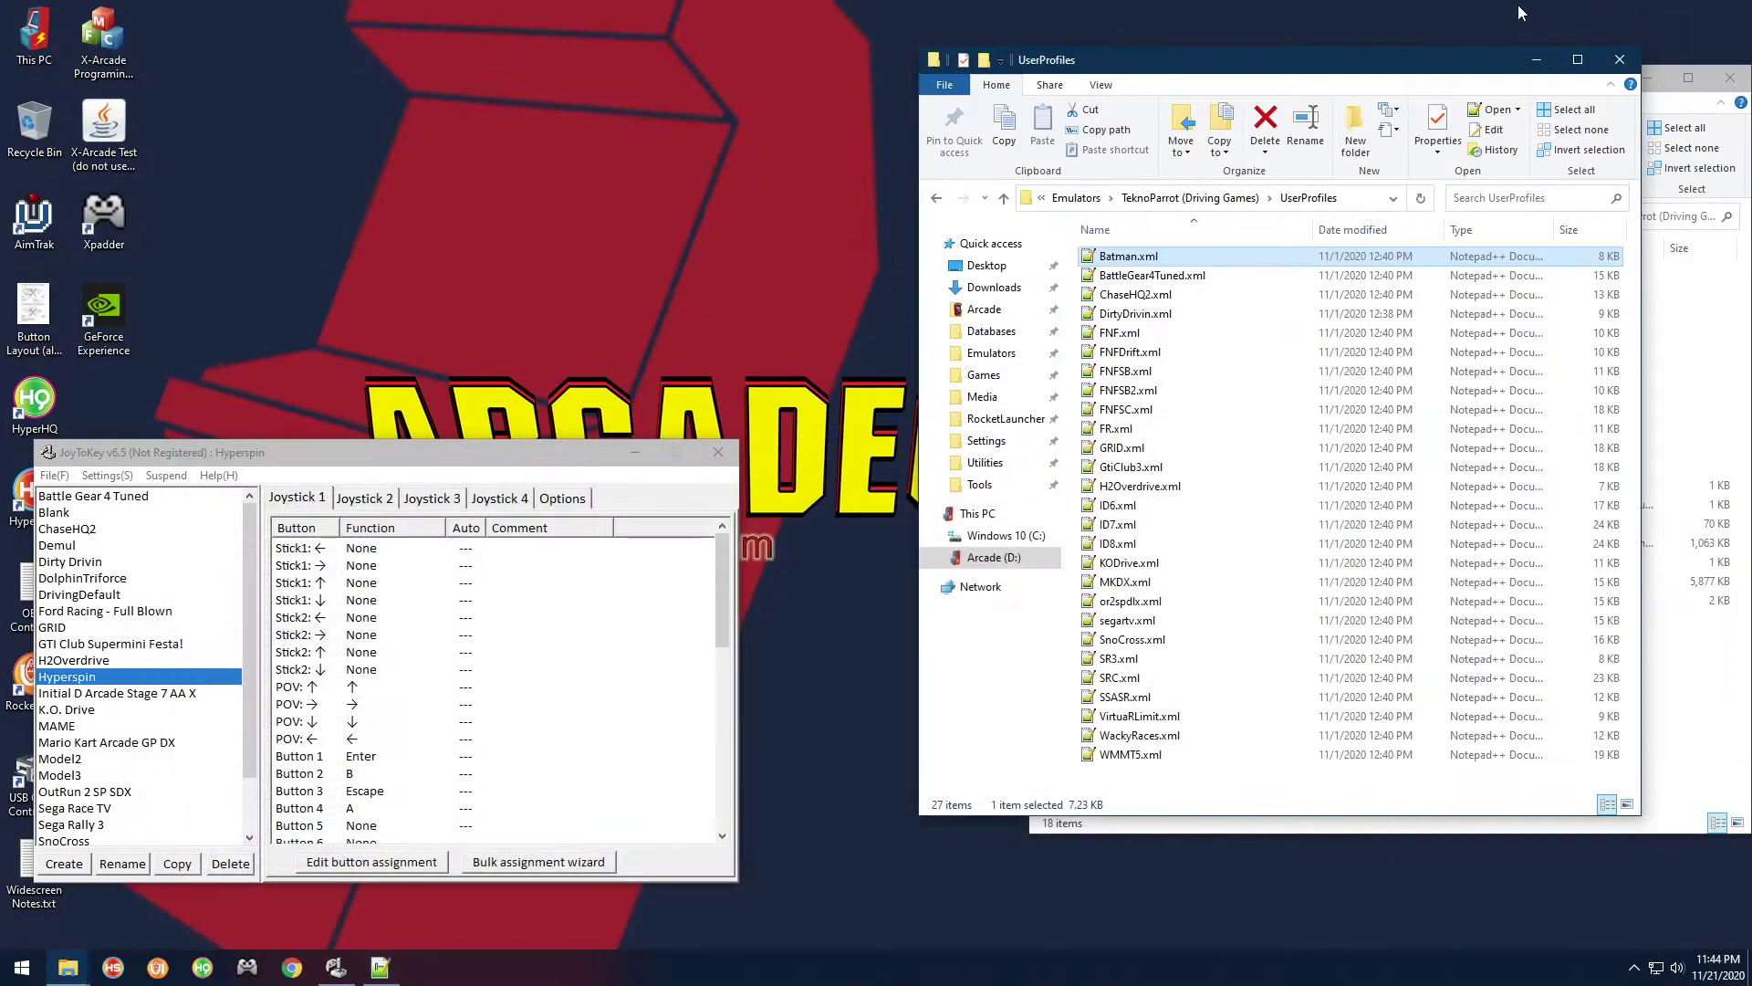
double_click(1123, 315)
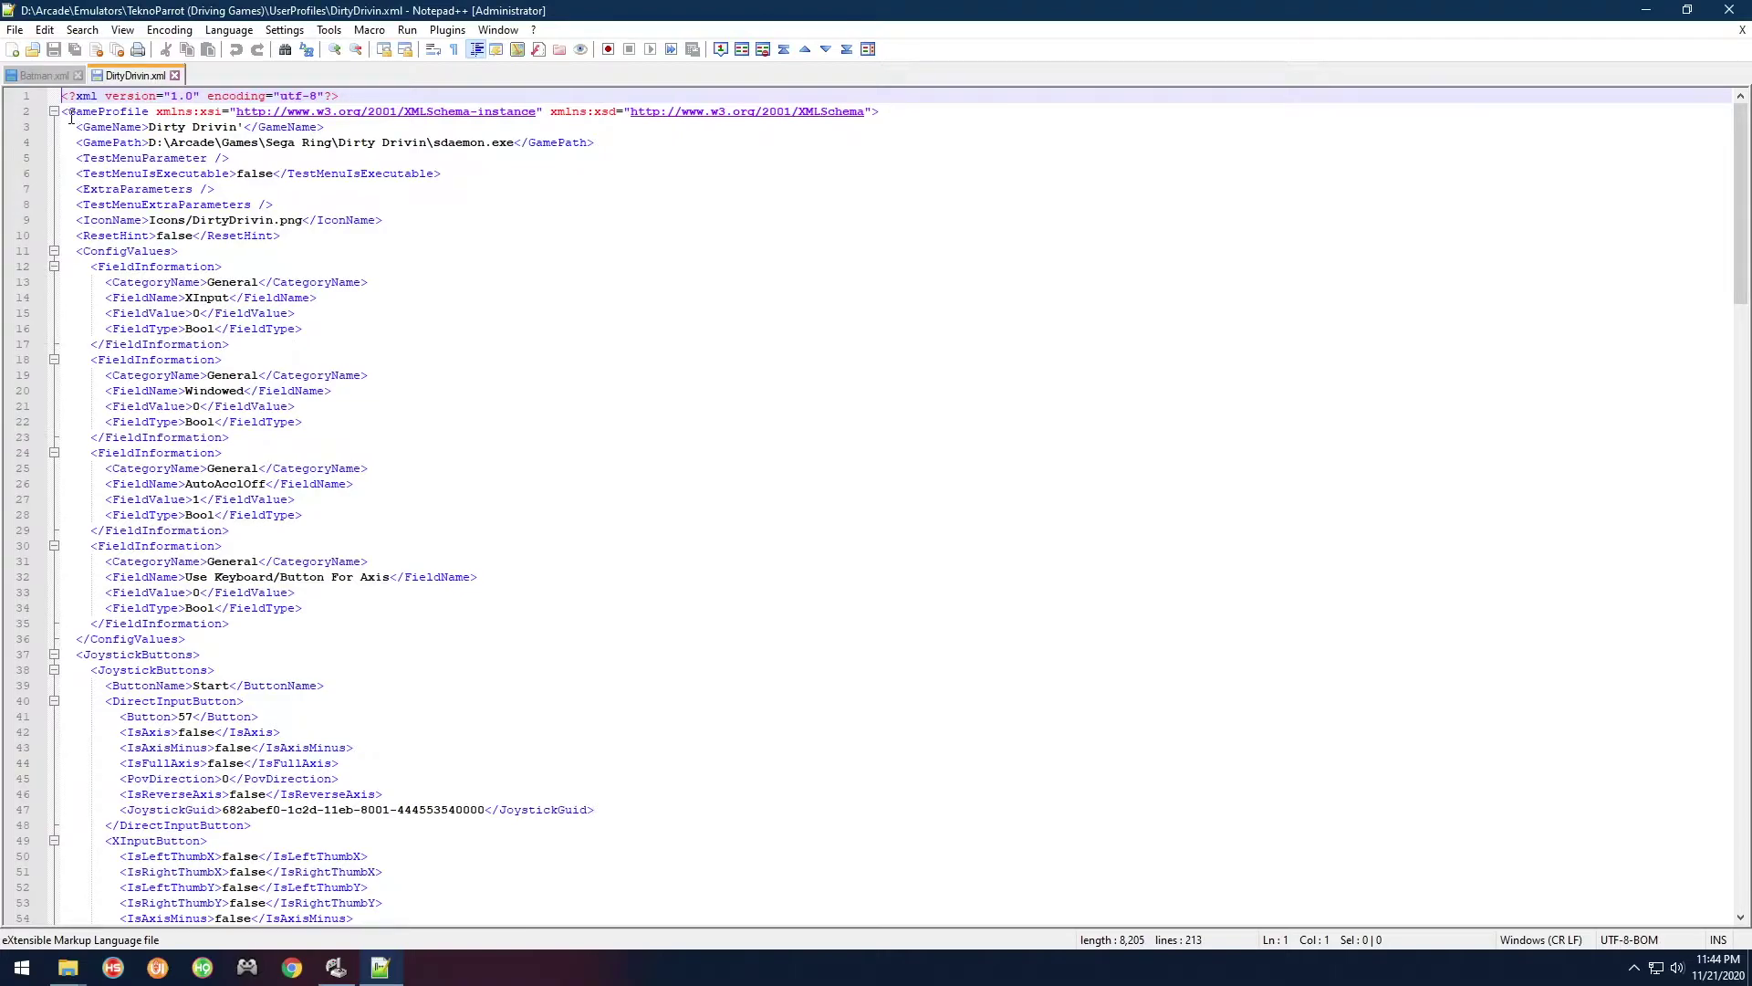
click(47, 77)
click(129, 79)
click(52, 80)
click(137, 77)
click(1646, 10)
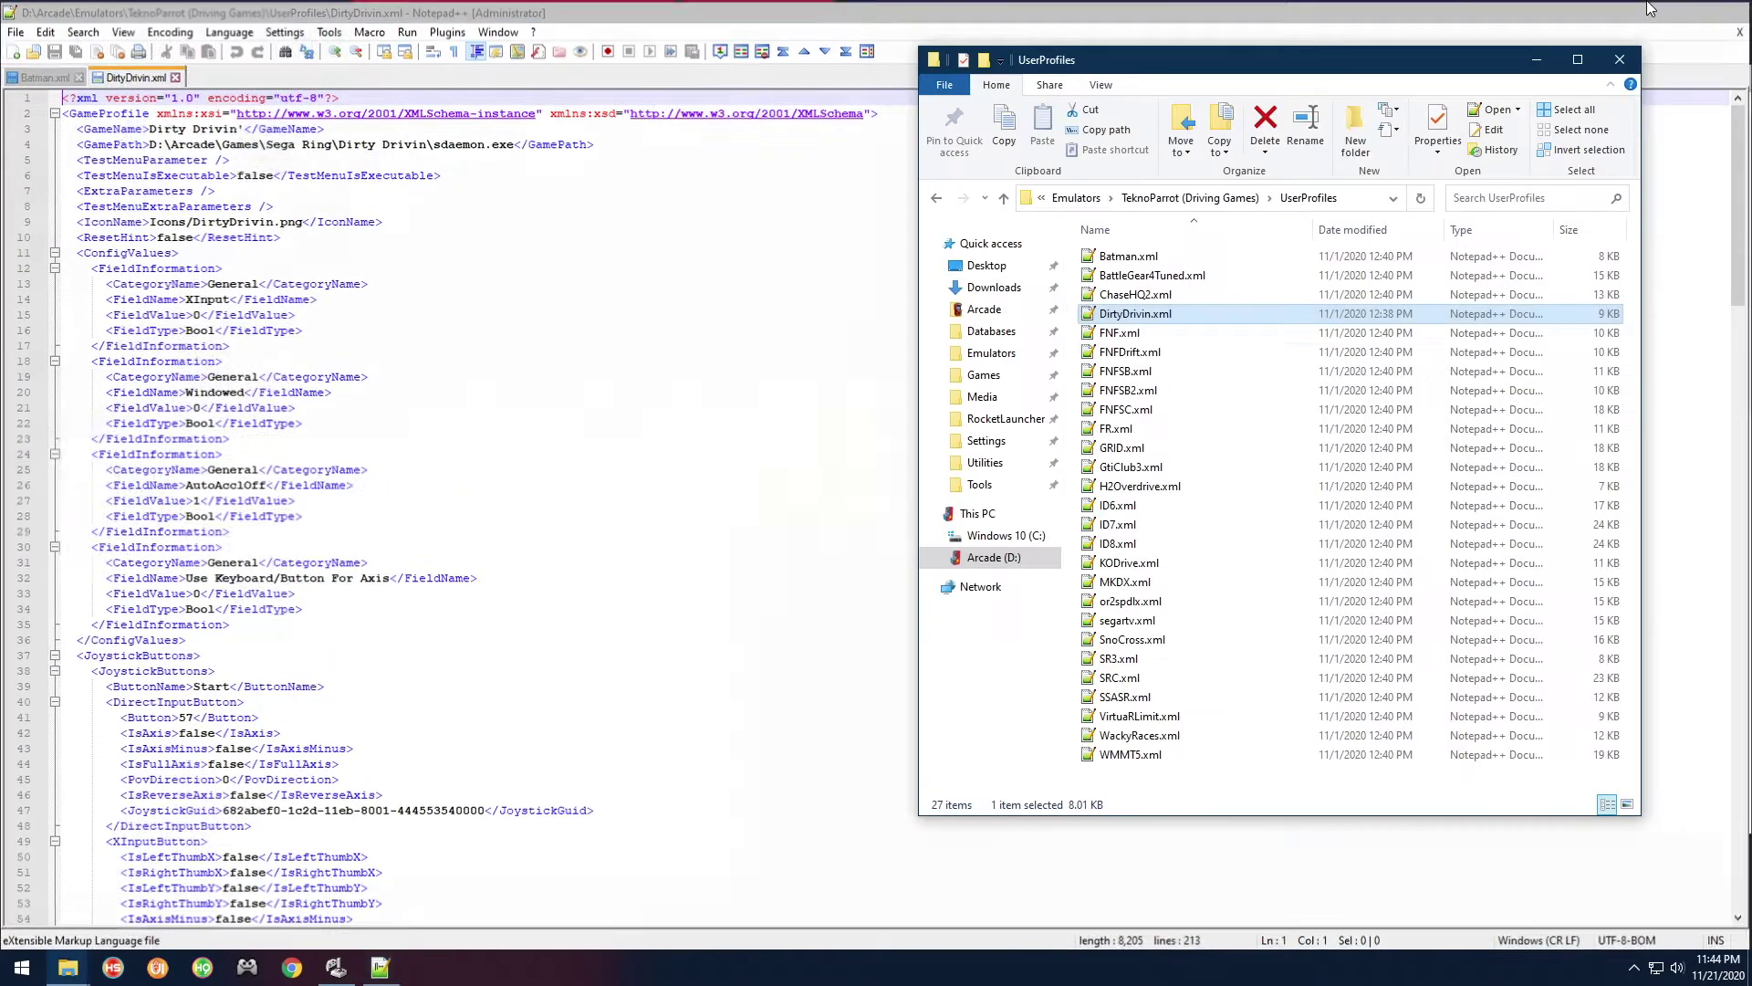
Make a backup copy of the UserProfiles folder inside the TeknoParrot (Driving Games) folder
click(1258, 198)
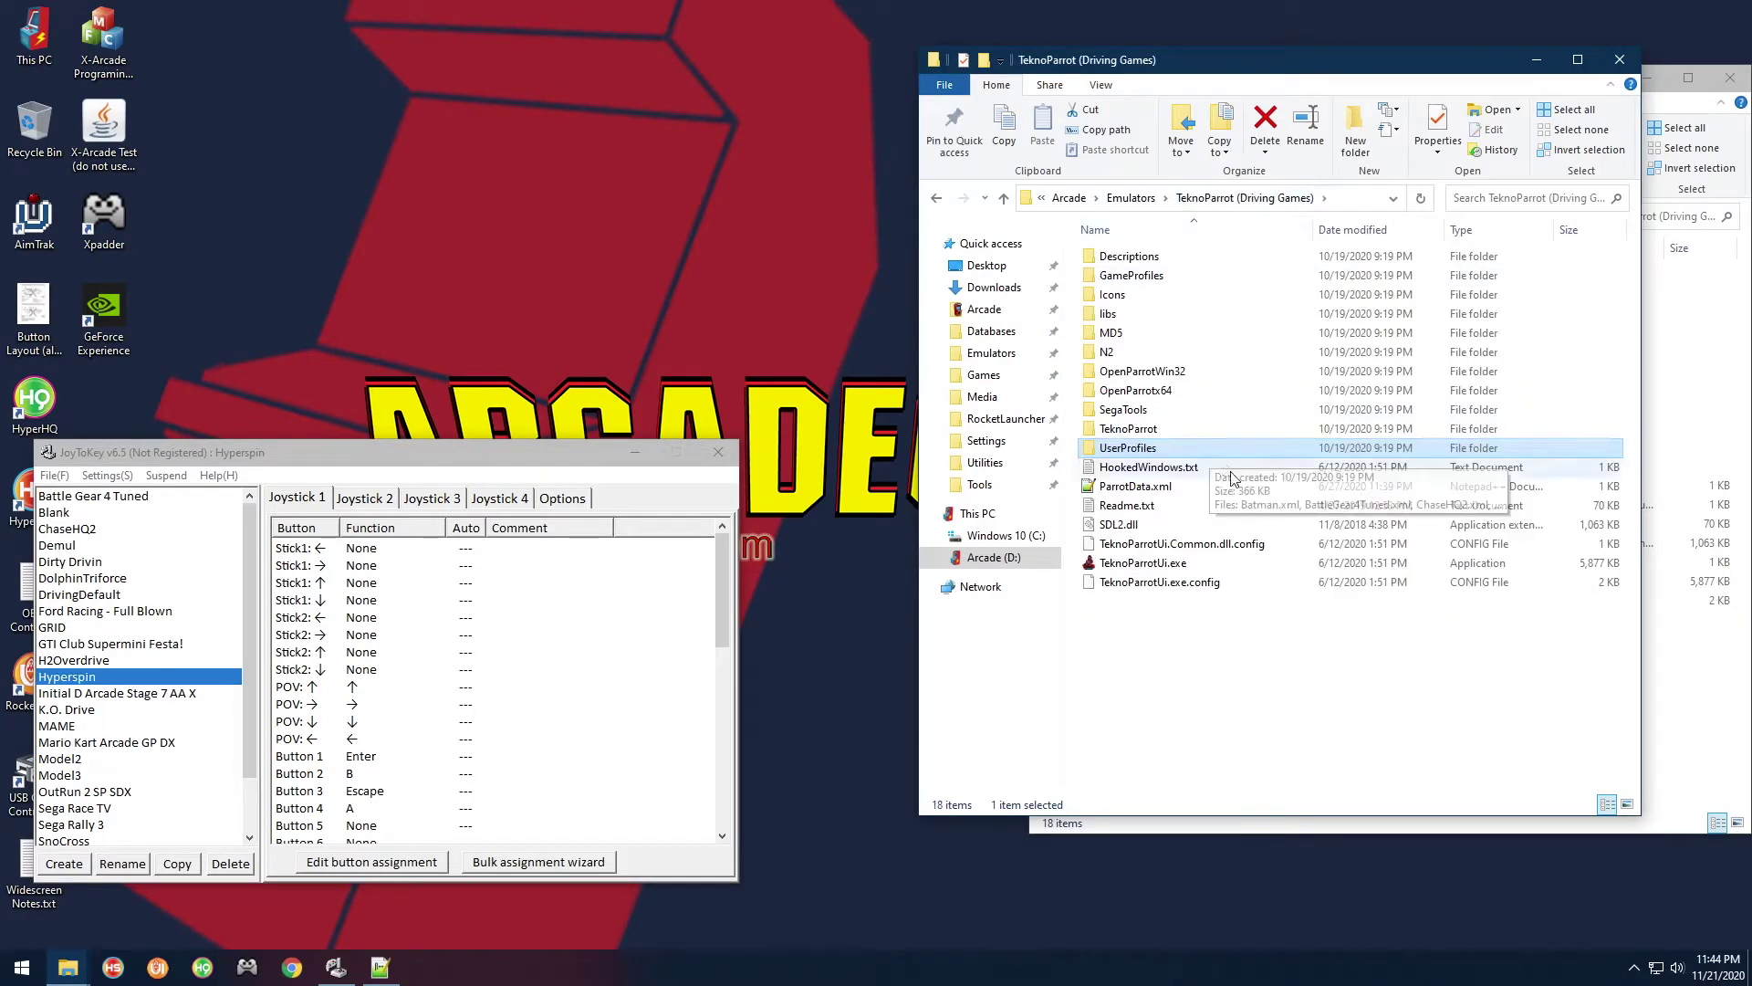
click(1122, 450)
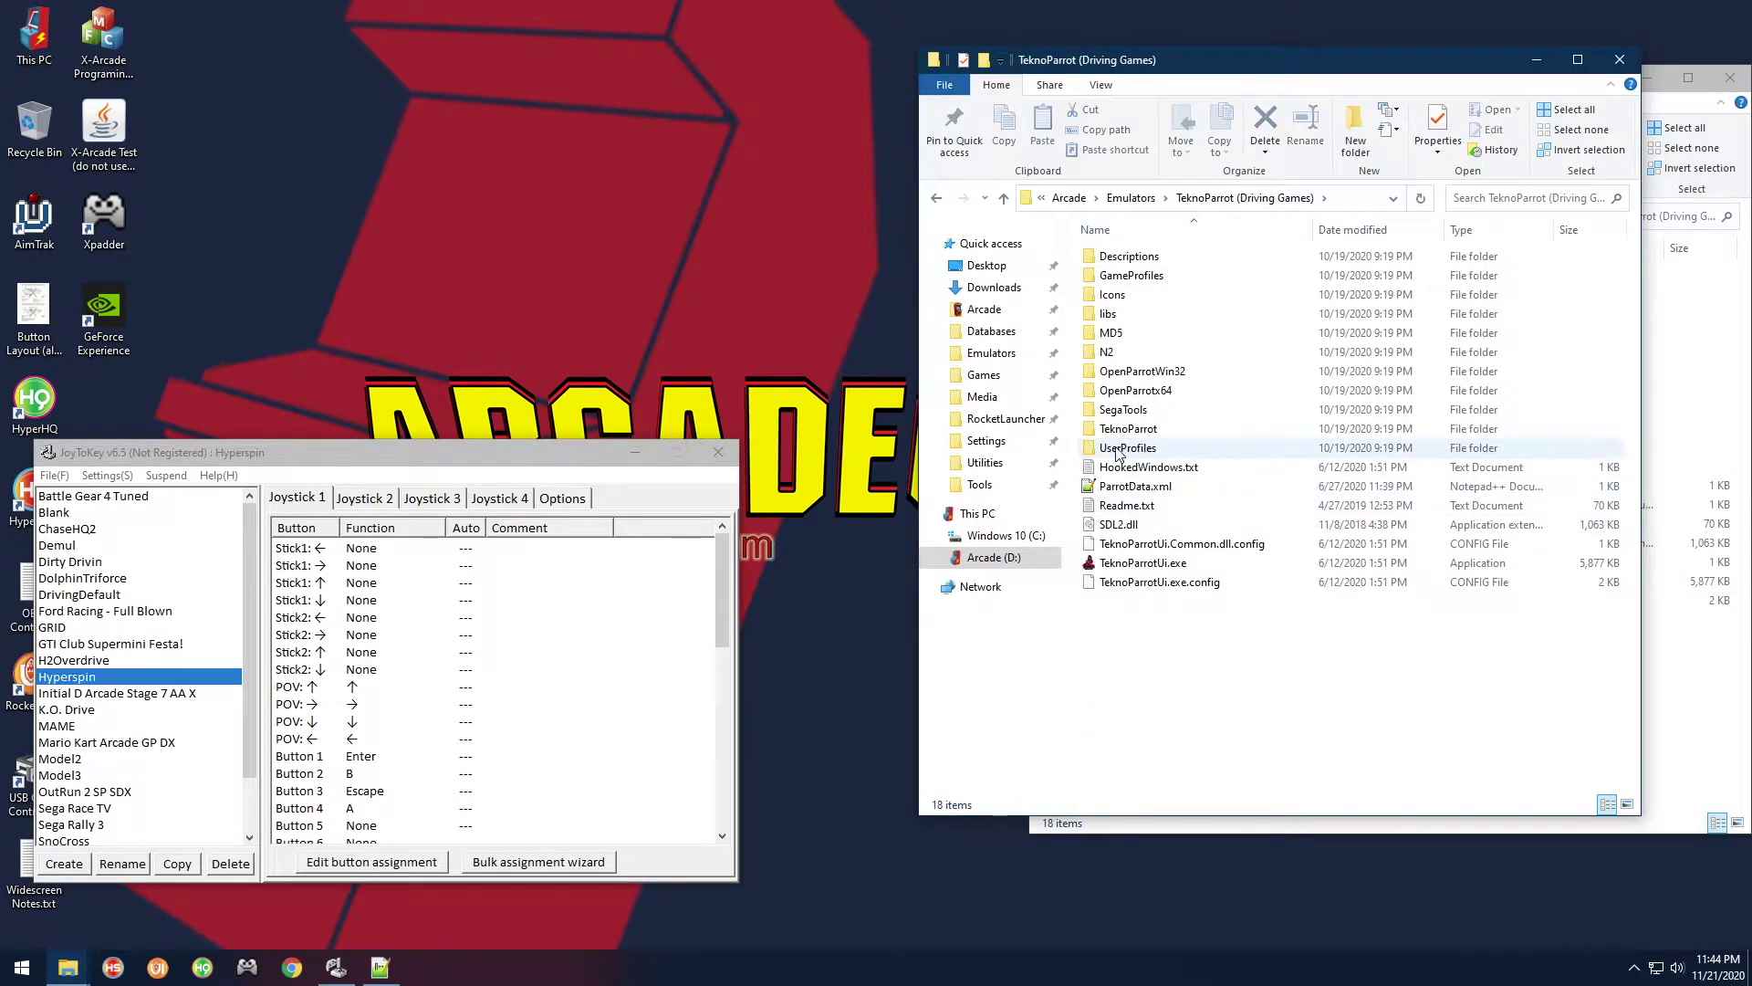
right_click(1119, 454)
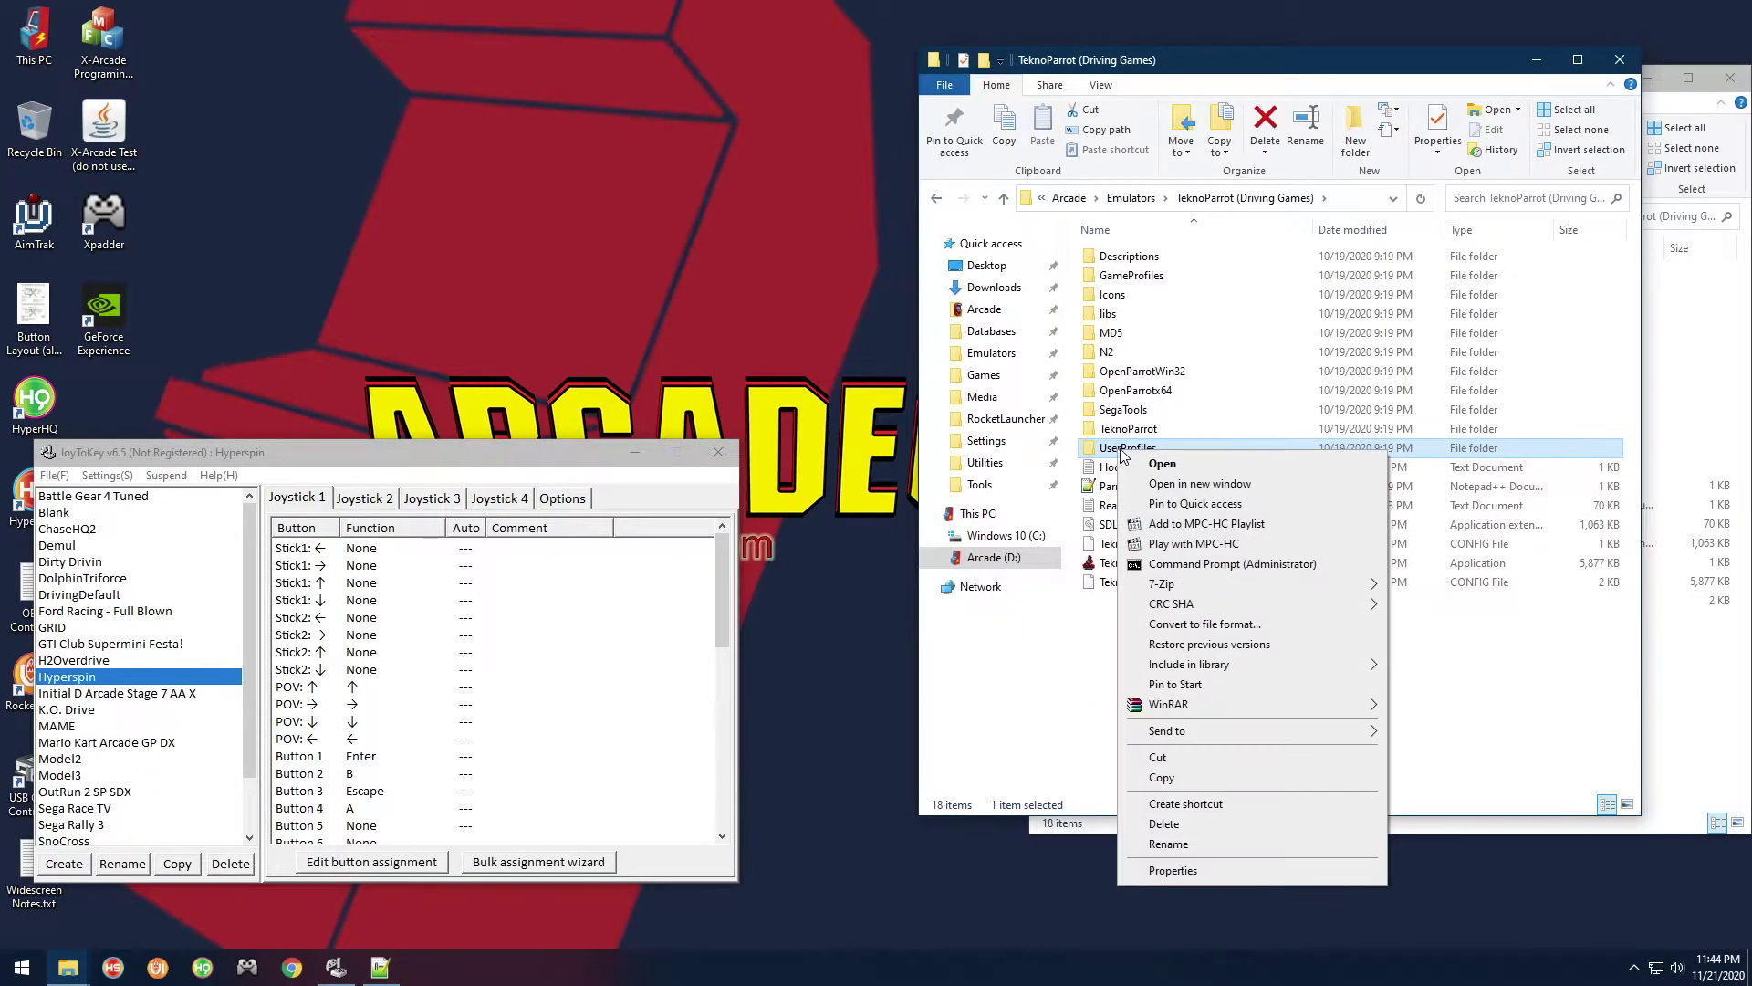
click(1172, 771)
click(1155, 659)
right_click(1155, 660)
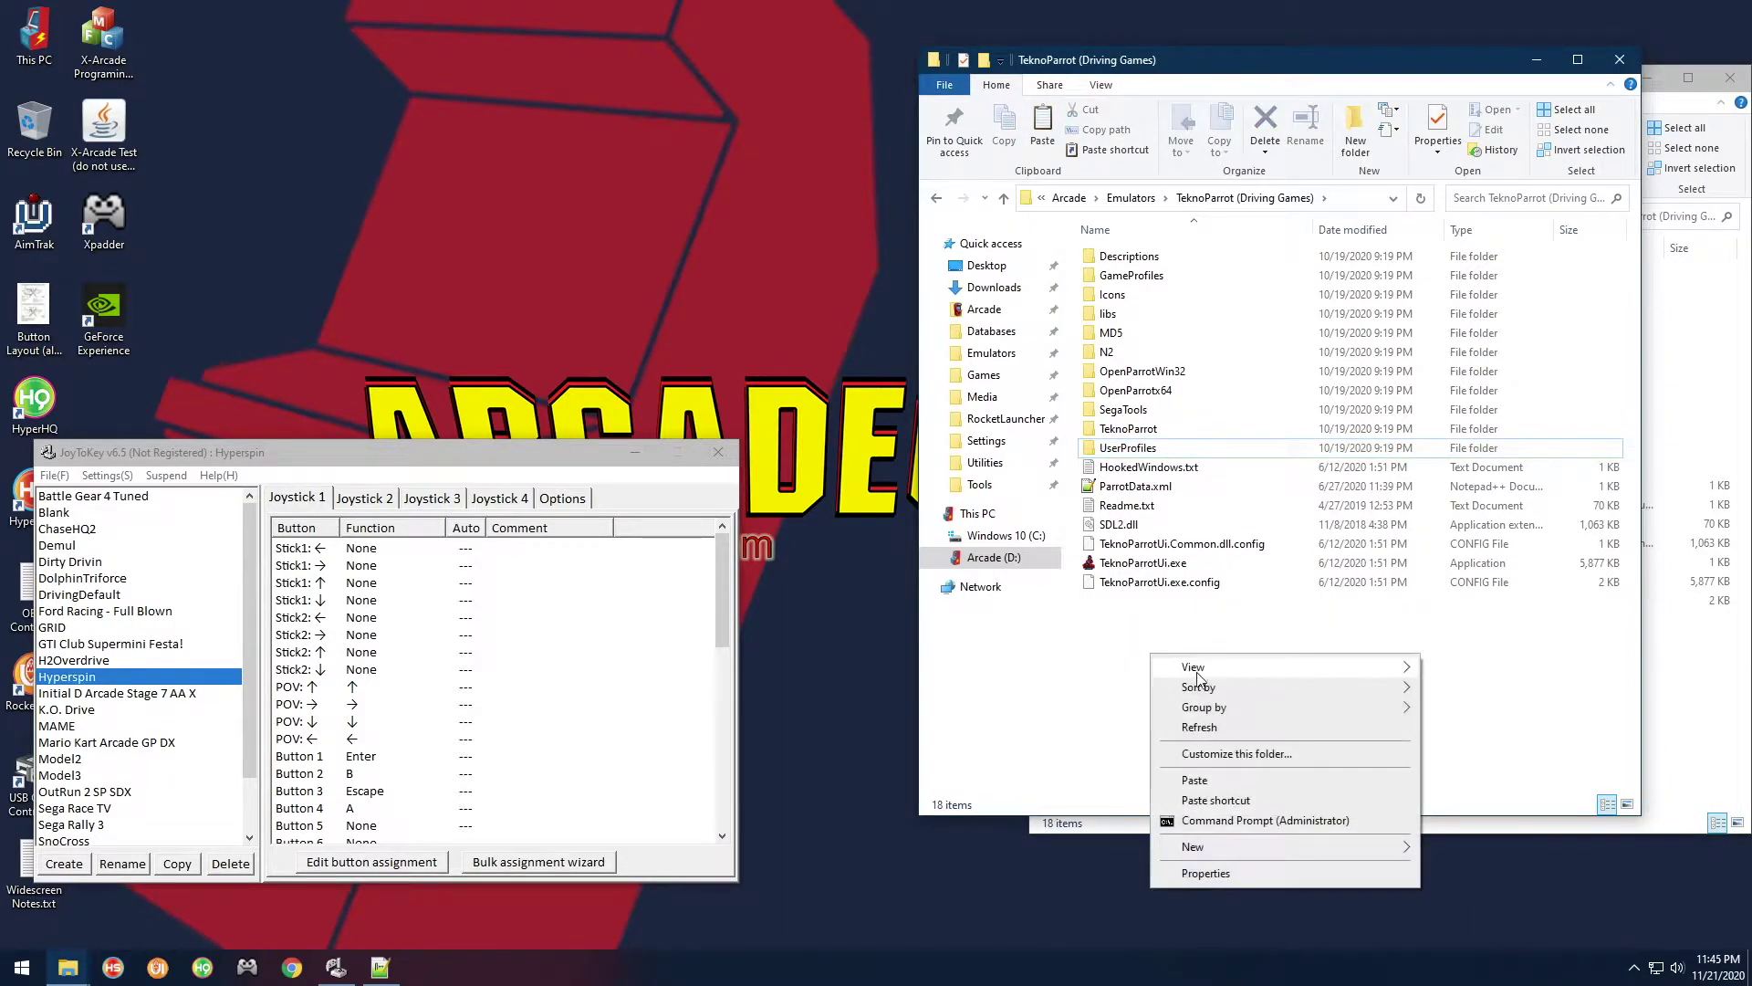
click(1197, 769)
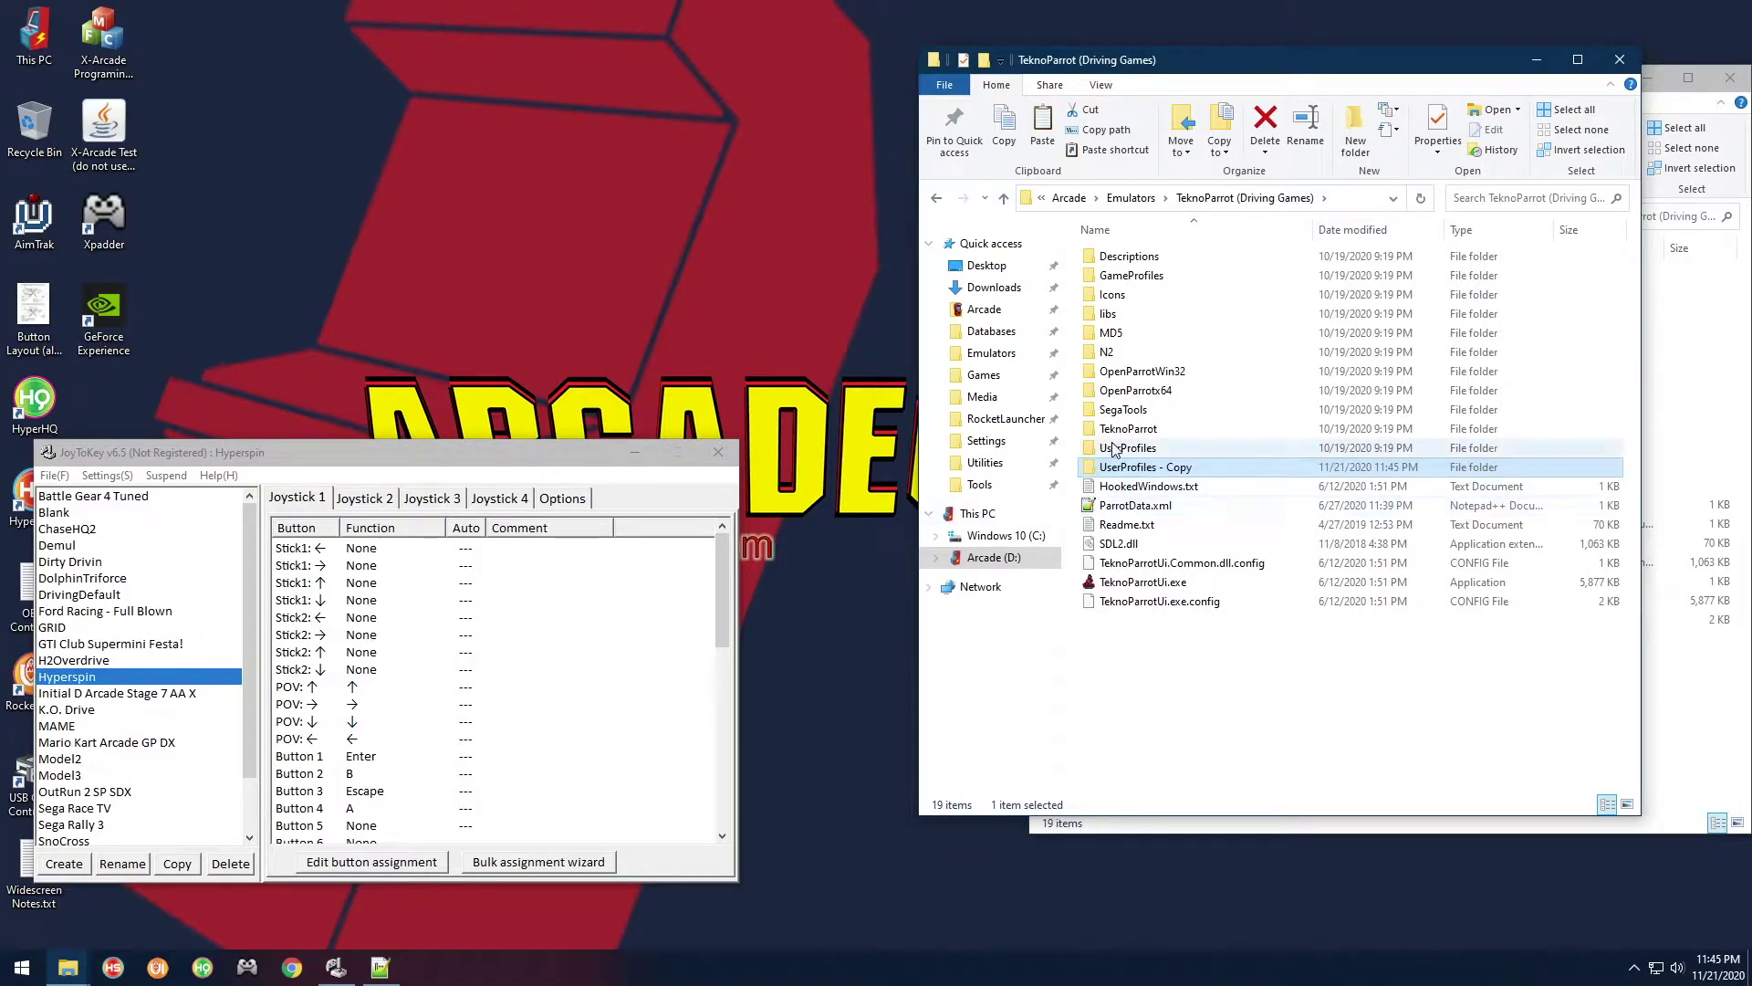
click(1209, 728)
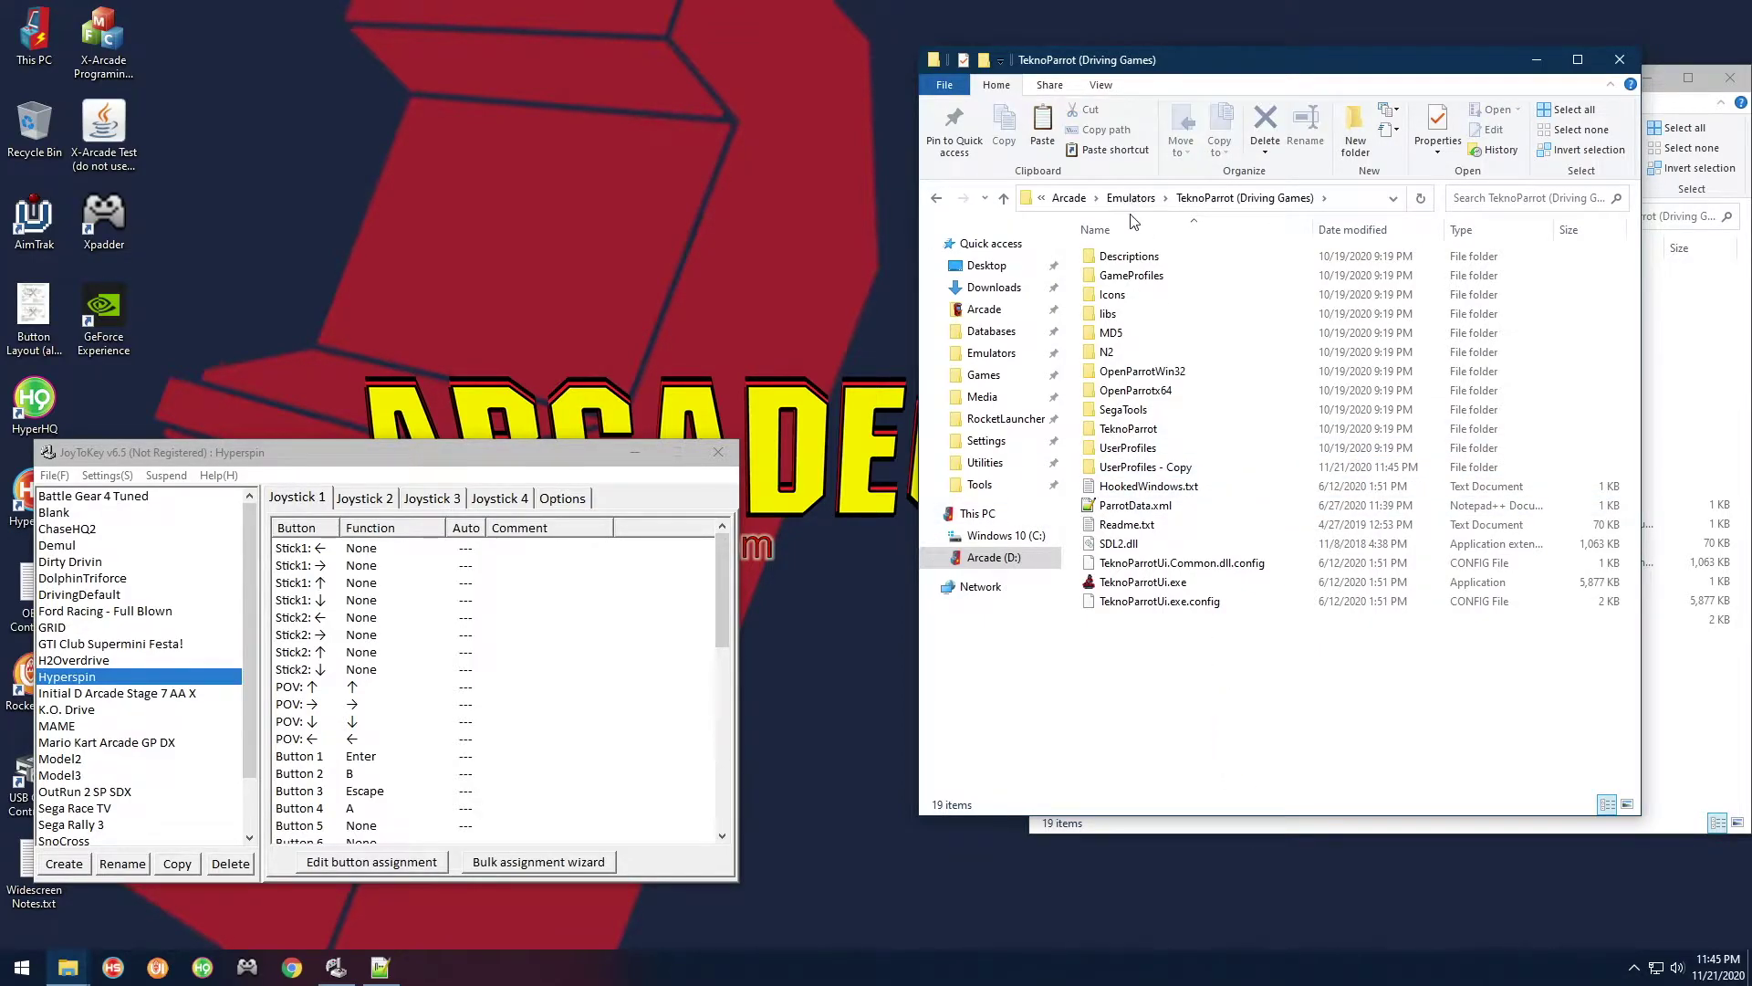
Run TeknoParrotUi.exe and open the controller setup for Dirty Drivin'
click(1139, 585)
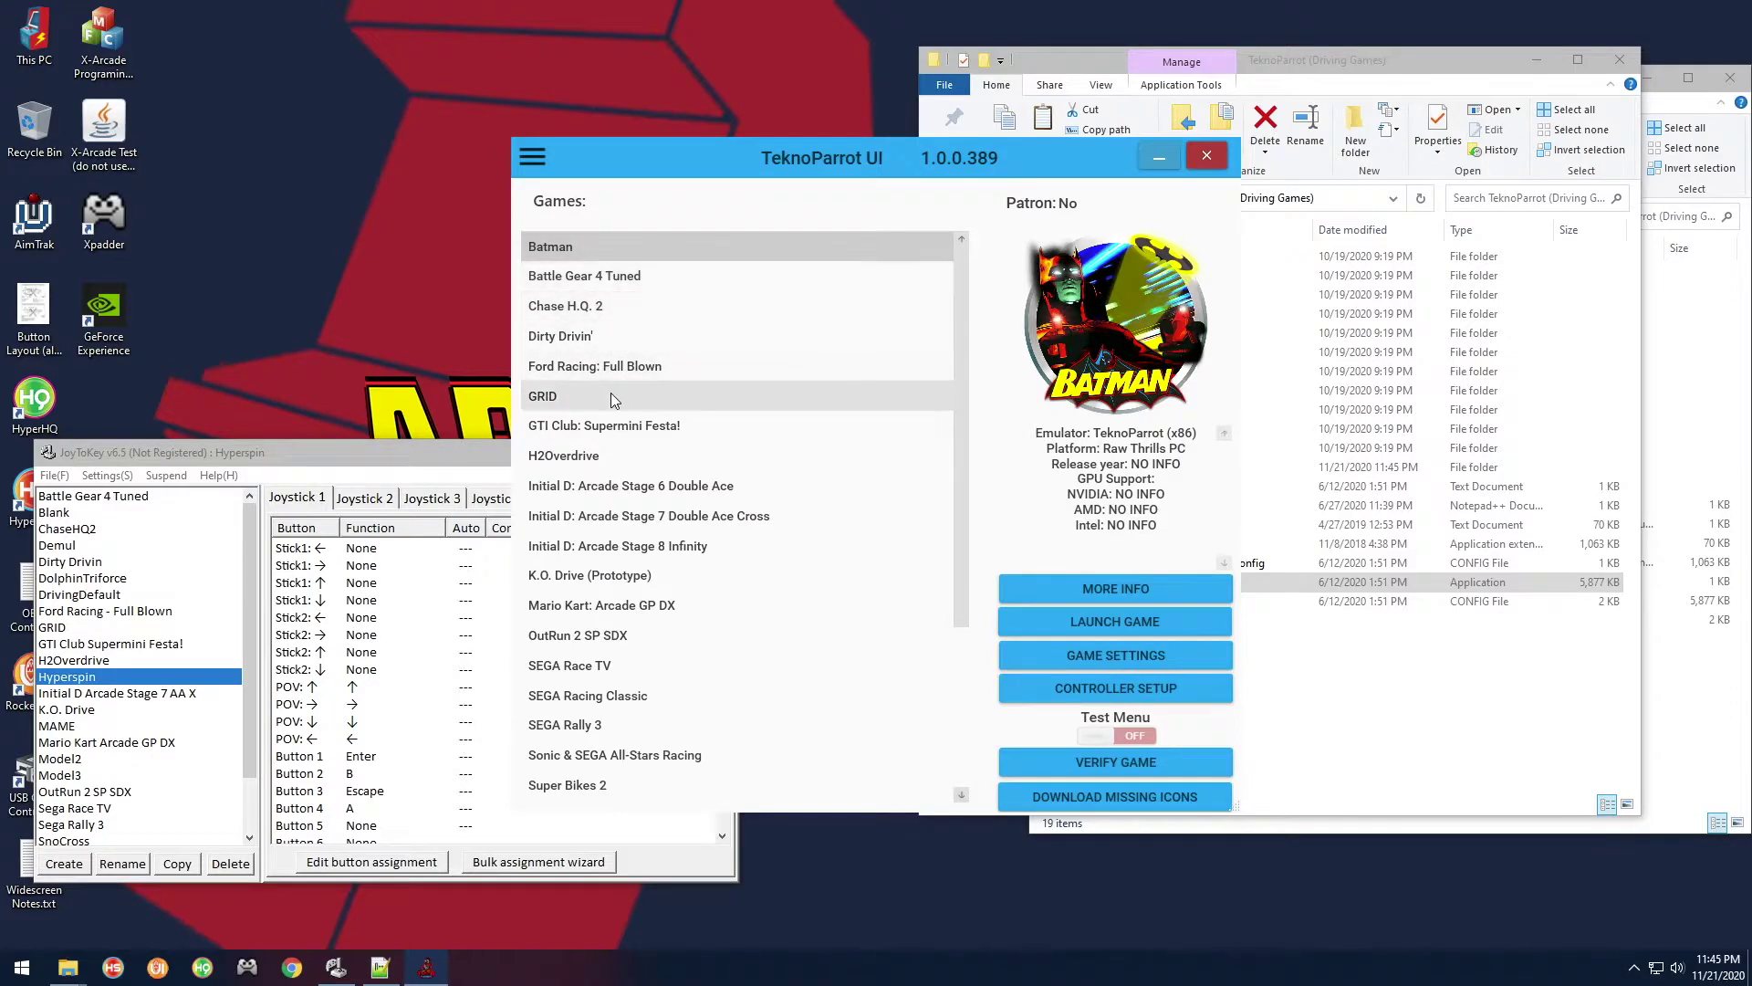
click(653, 338)
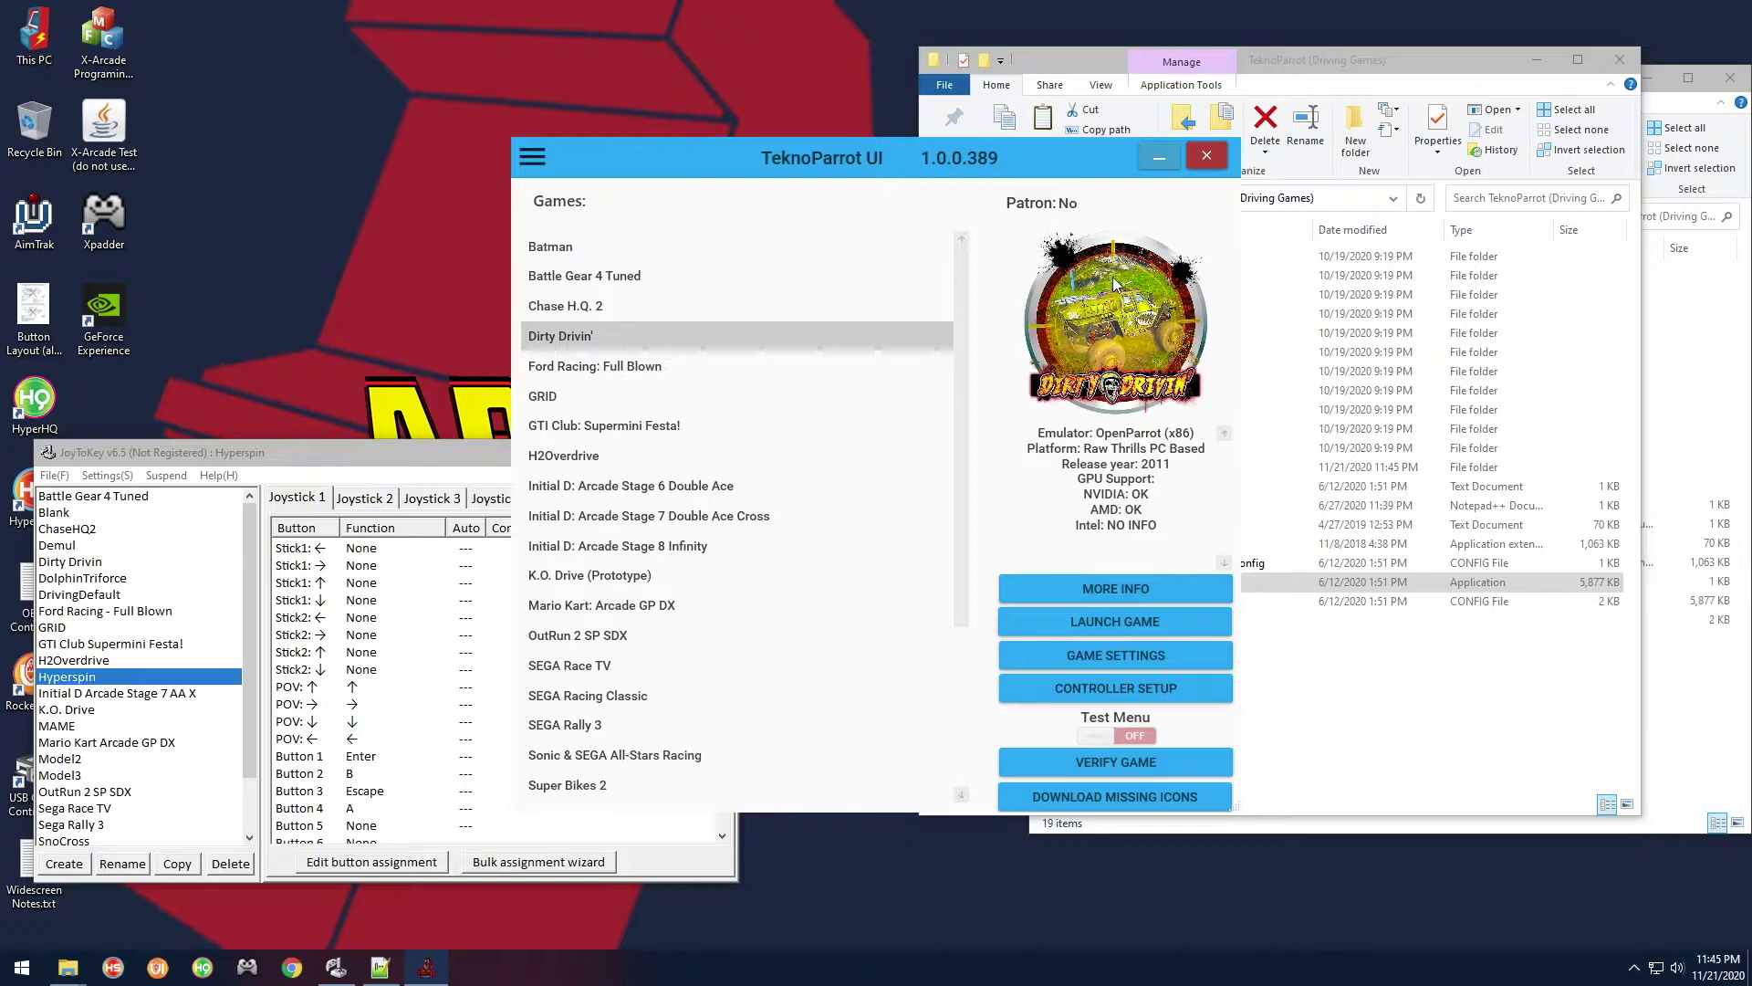
click(1093, 690)
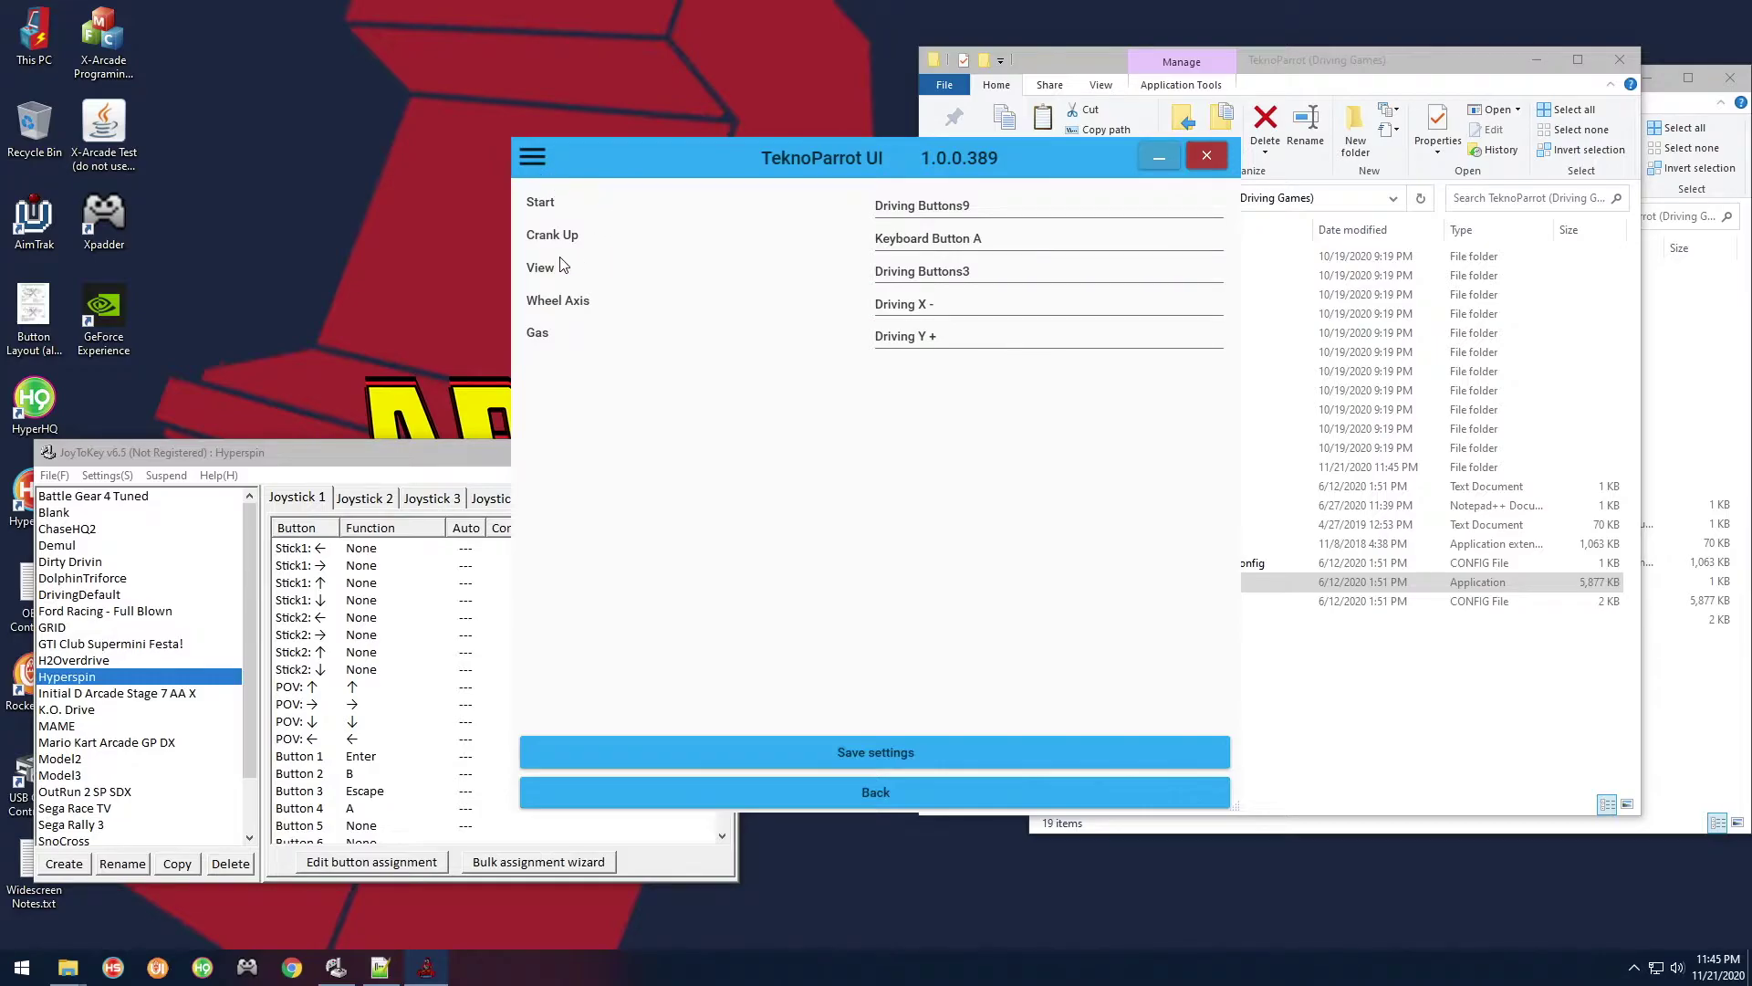
Assign Keyboard Button Return to the Start control of Dirty Drivin'
click(911, 206)
key(Return)
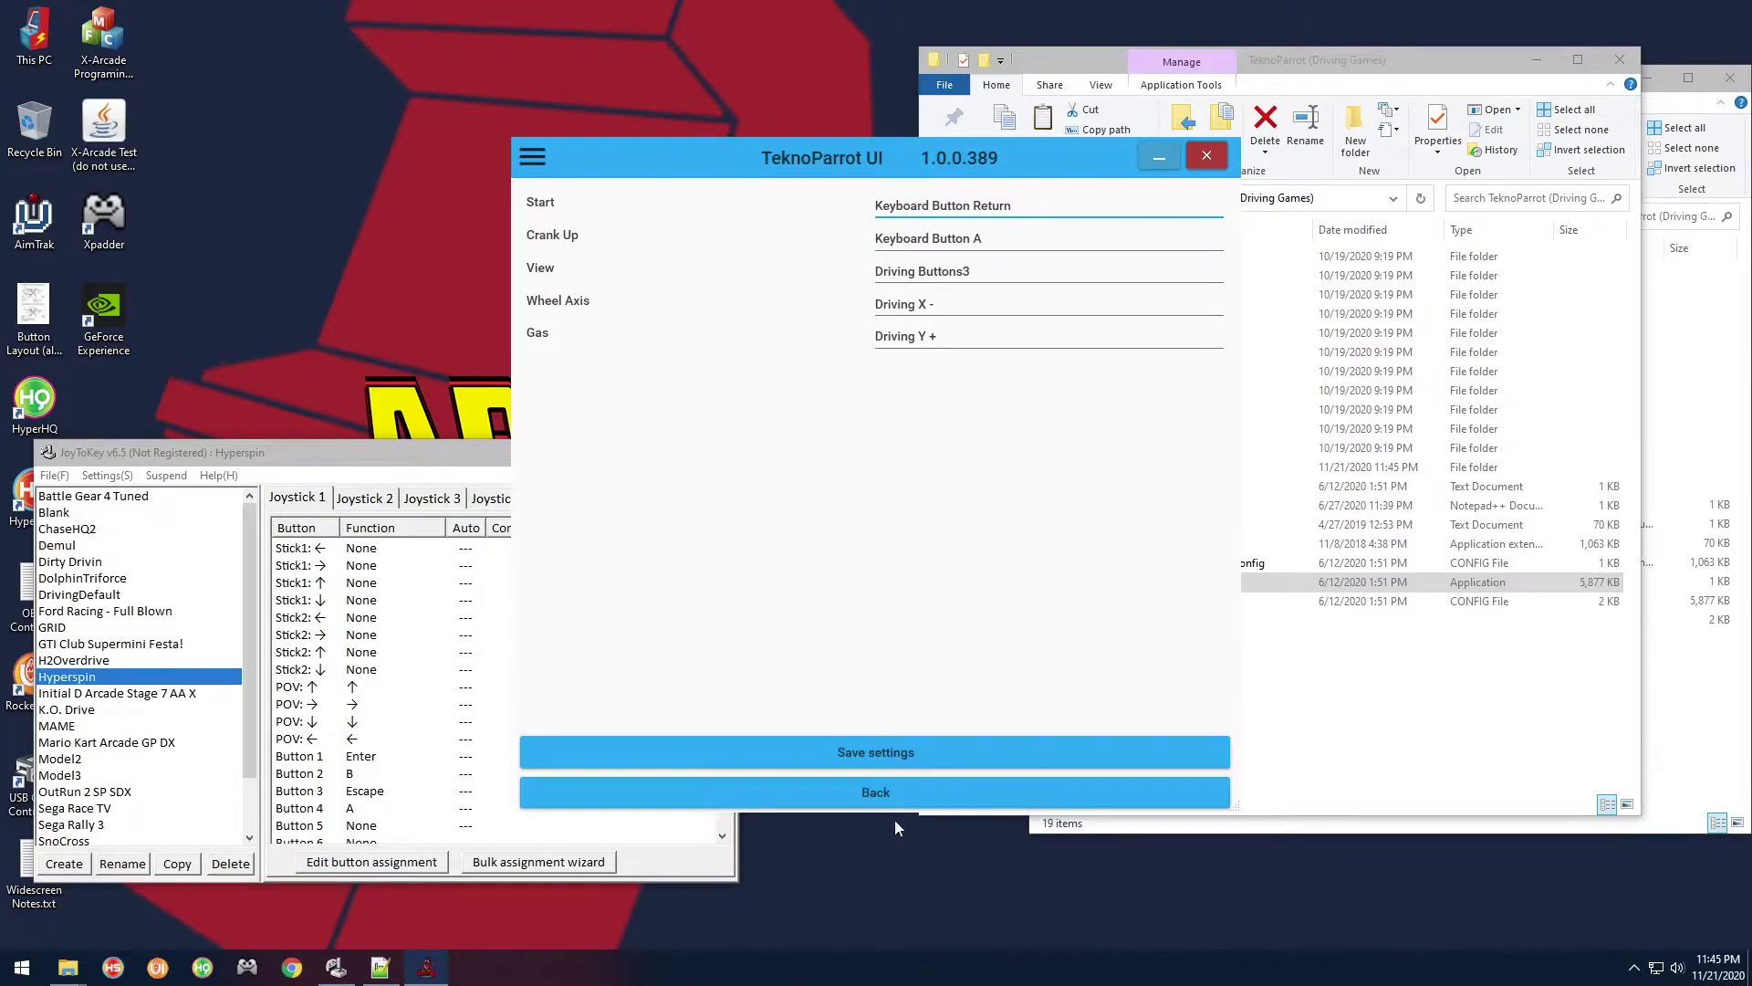
Examine the detailed list of running processes in Task Manager for programs that could interfere with the wheel's input, and close it
right_click(874, 967)
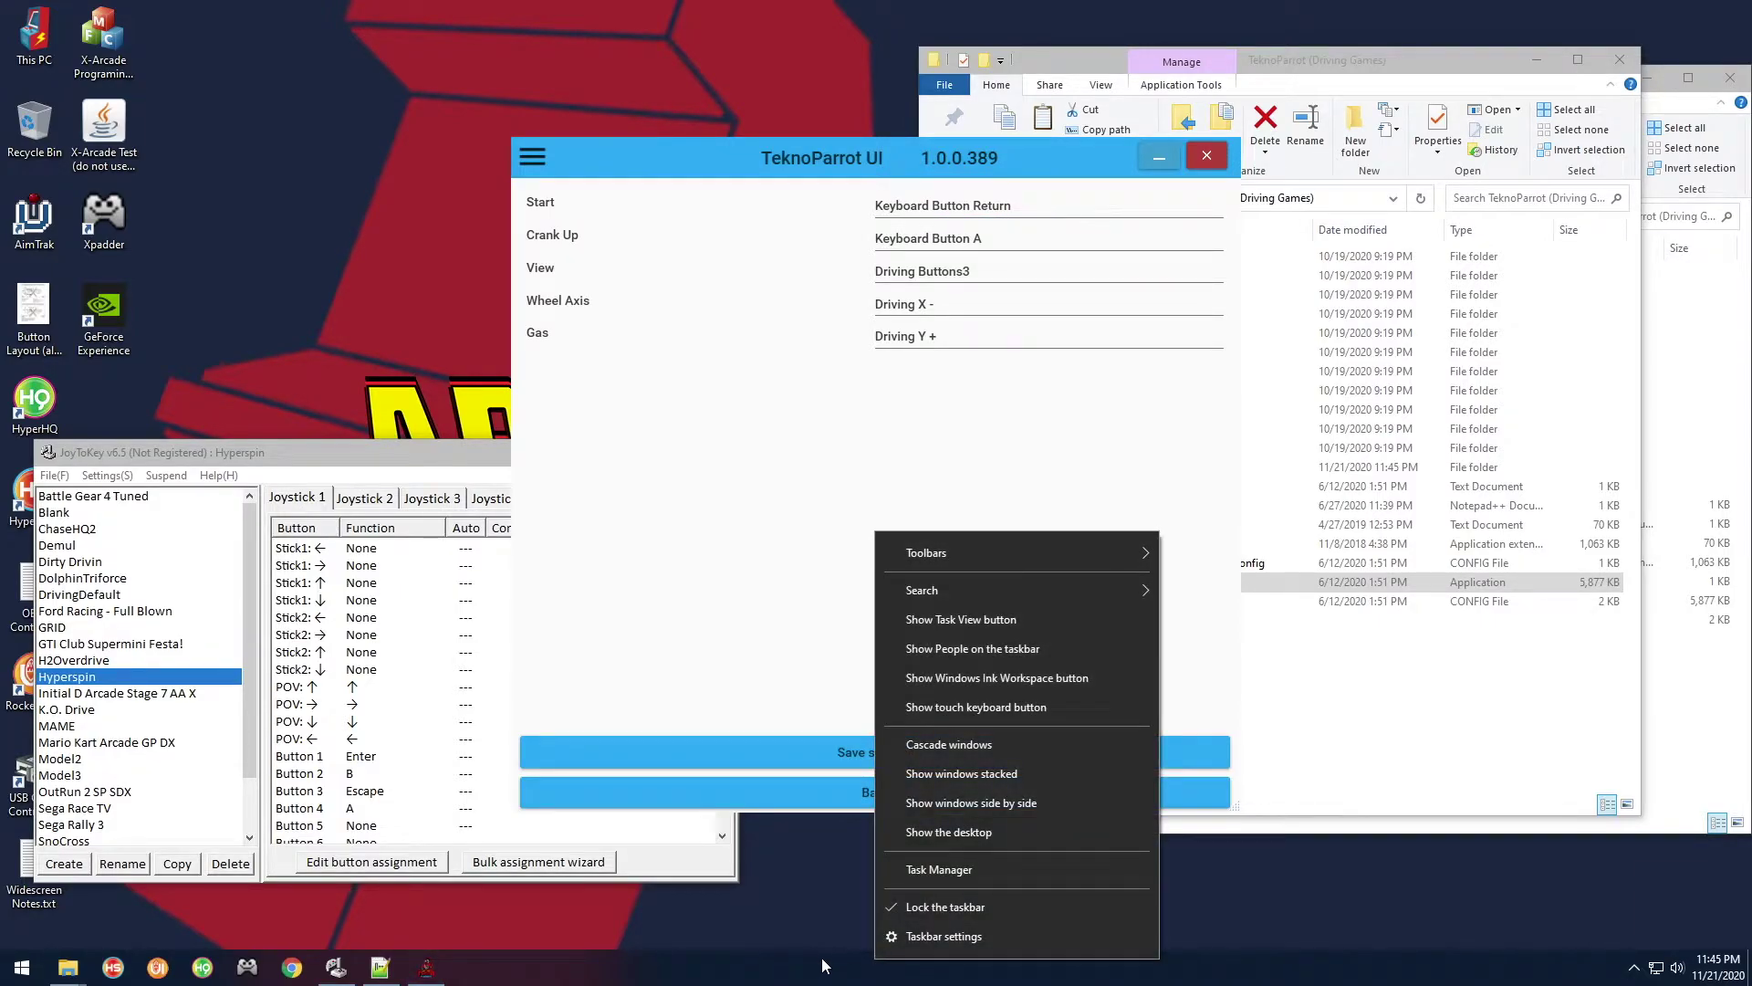
click(937, 869)
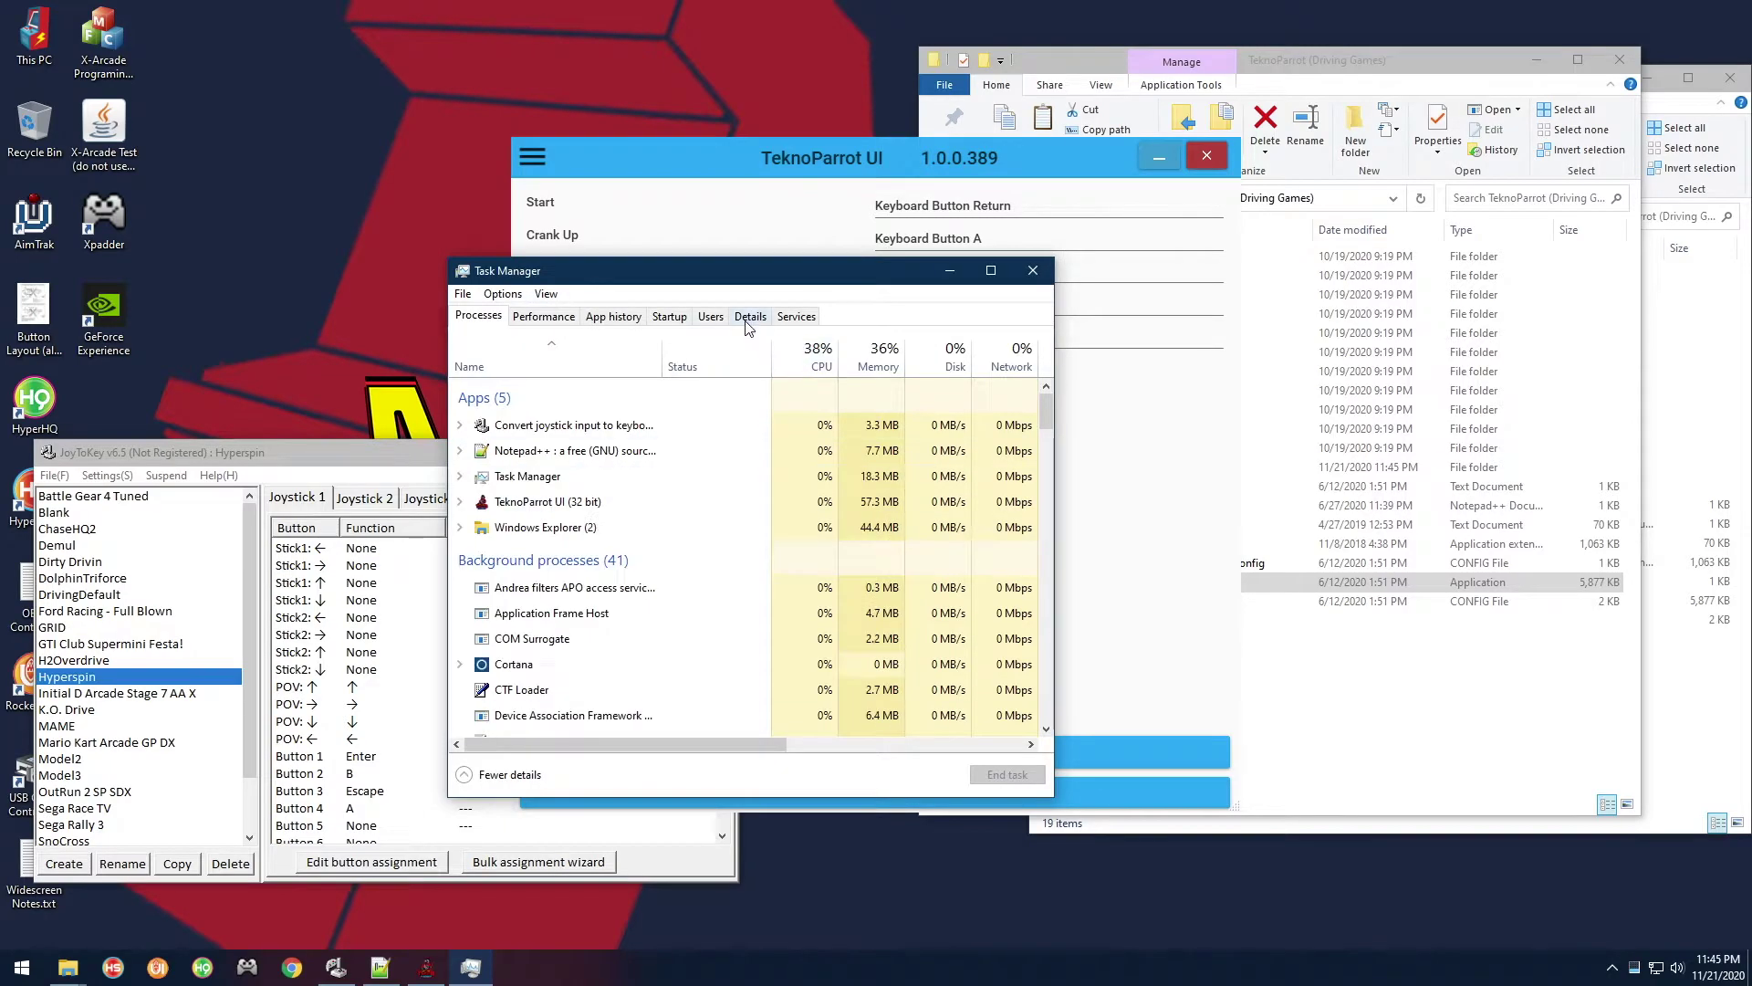
click(750, 315)
click(636, 493)
scroll(603, 520, down, 20)
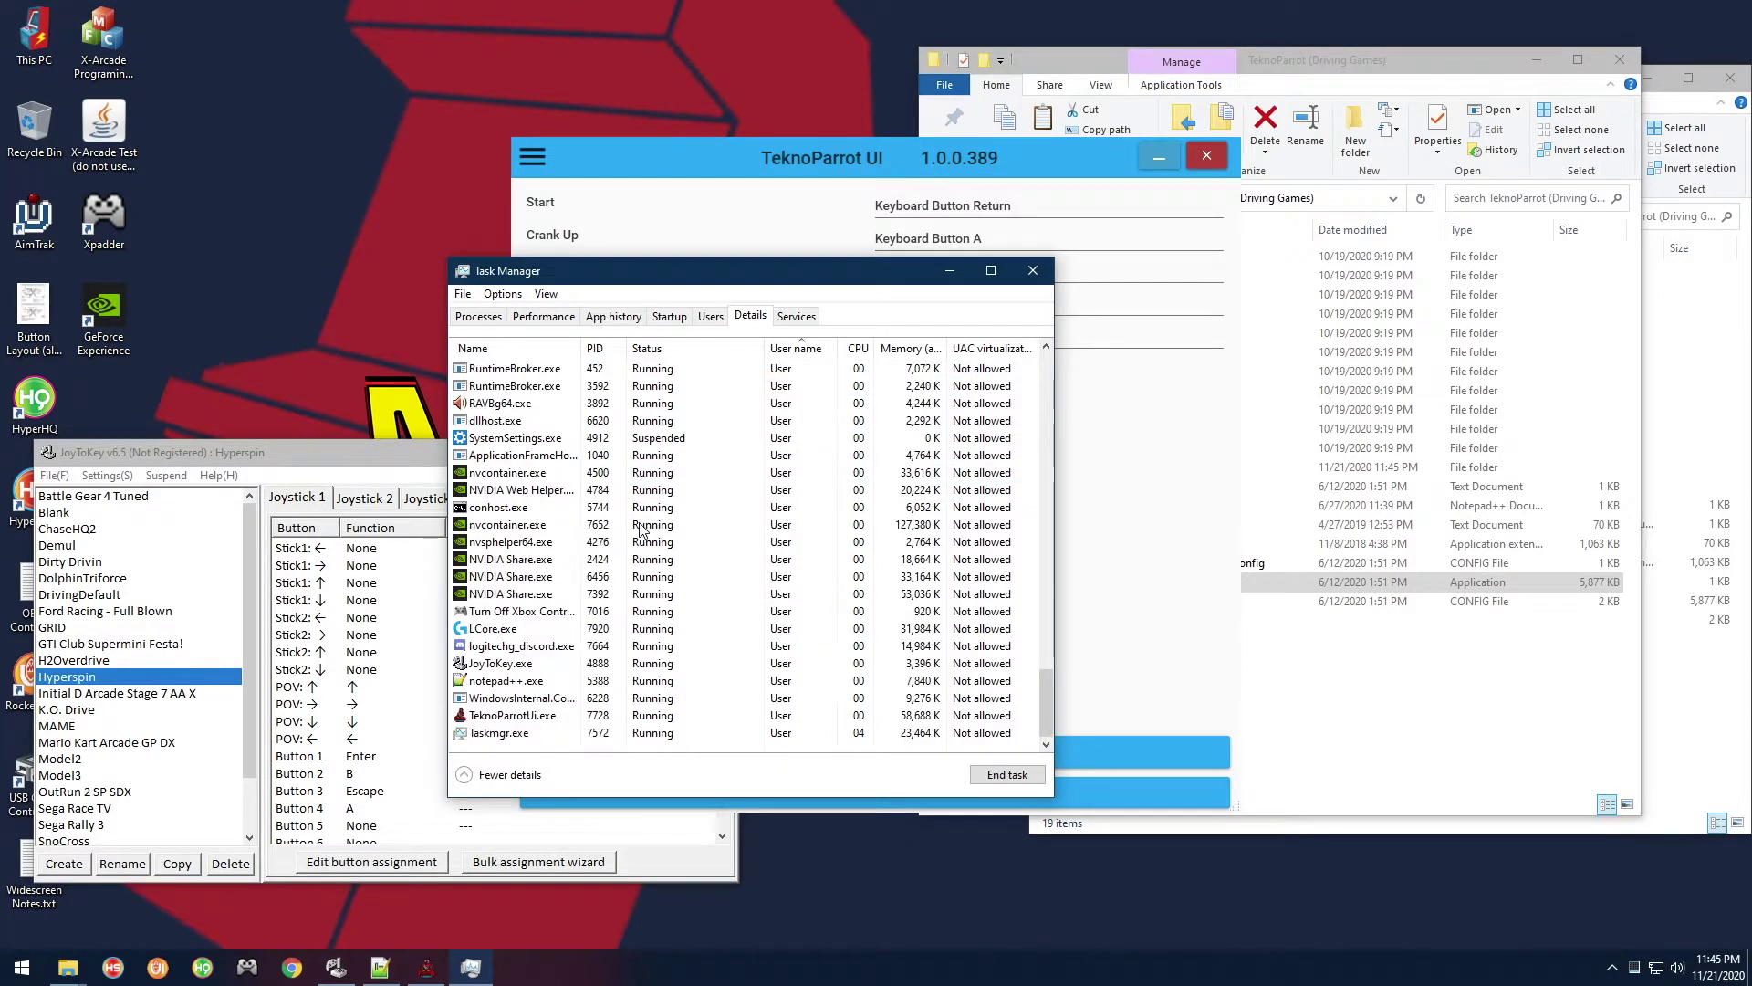
click(569, 509)
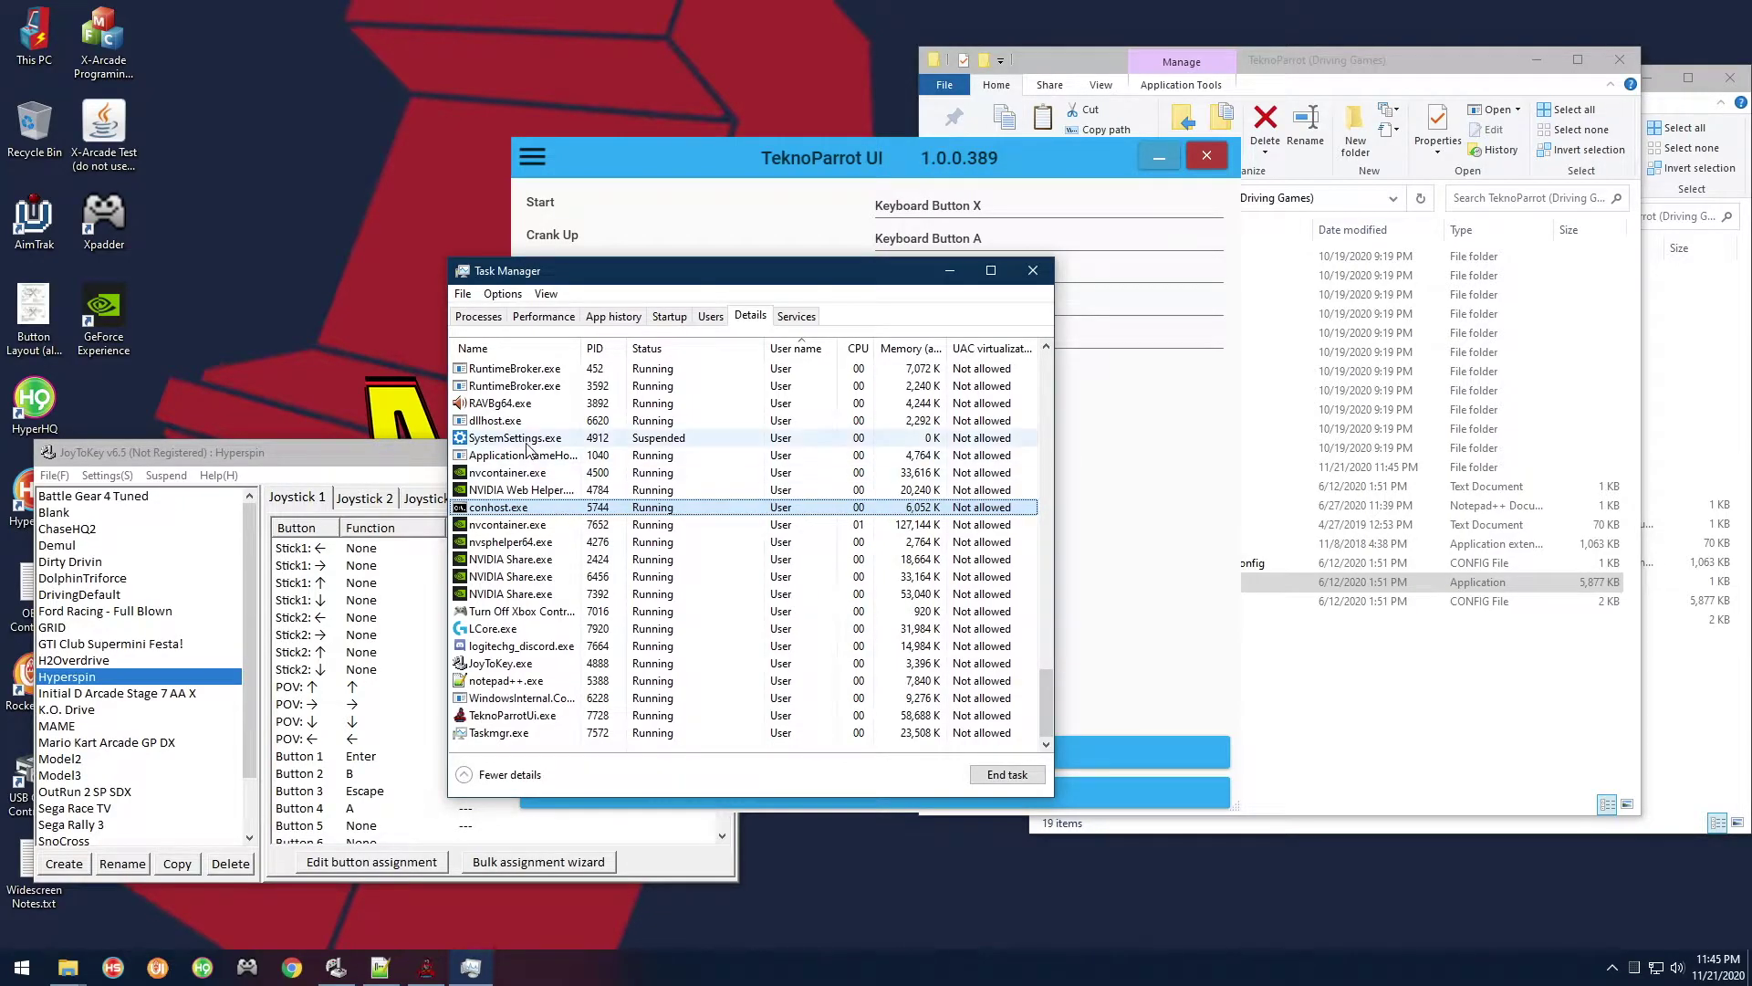
click(528, 442)
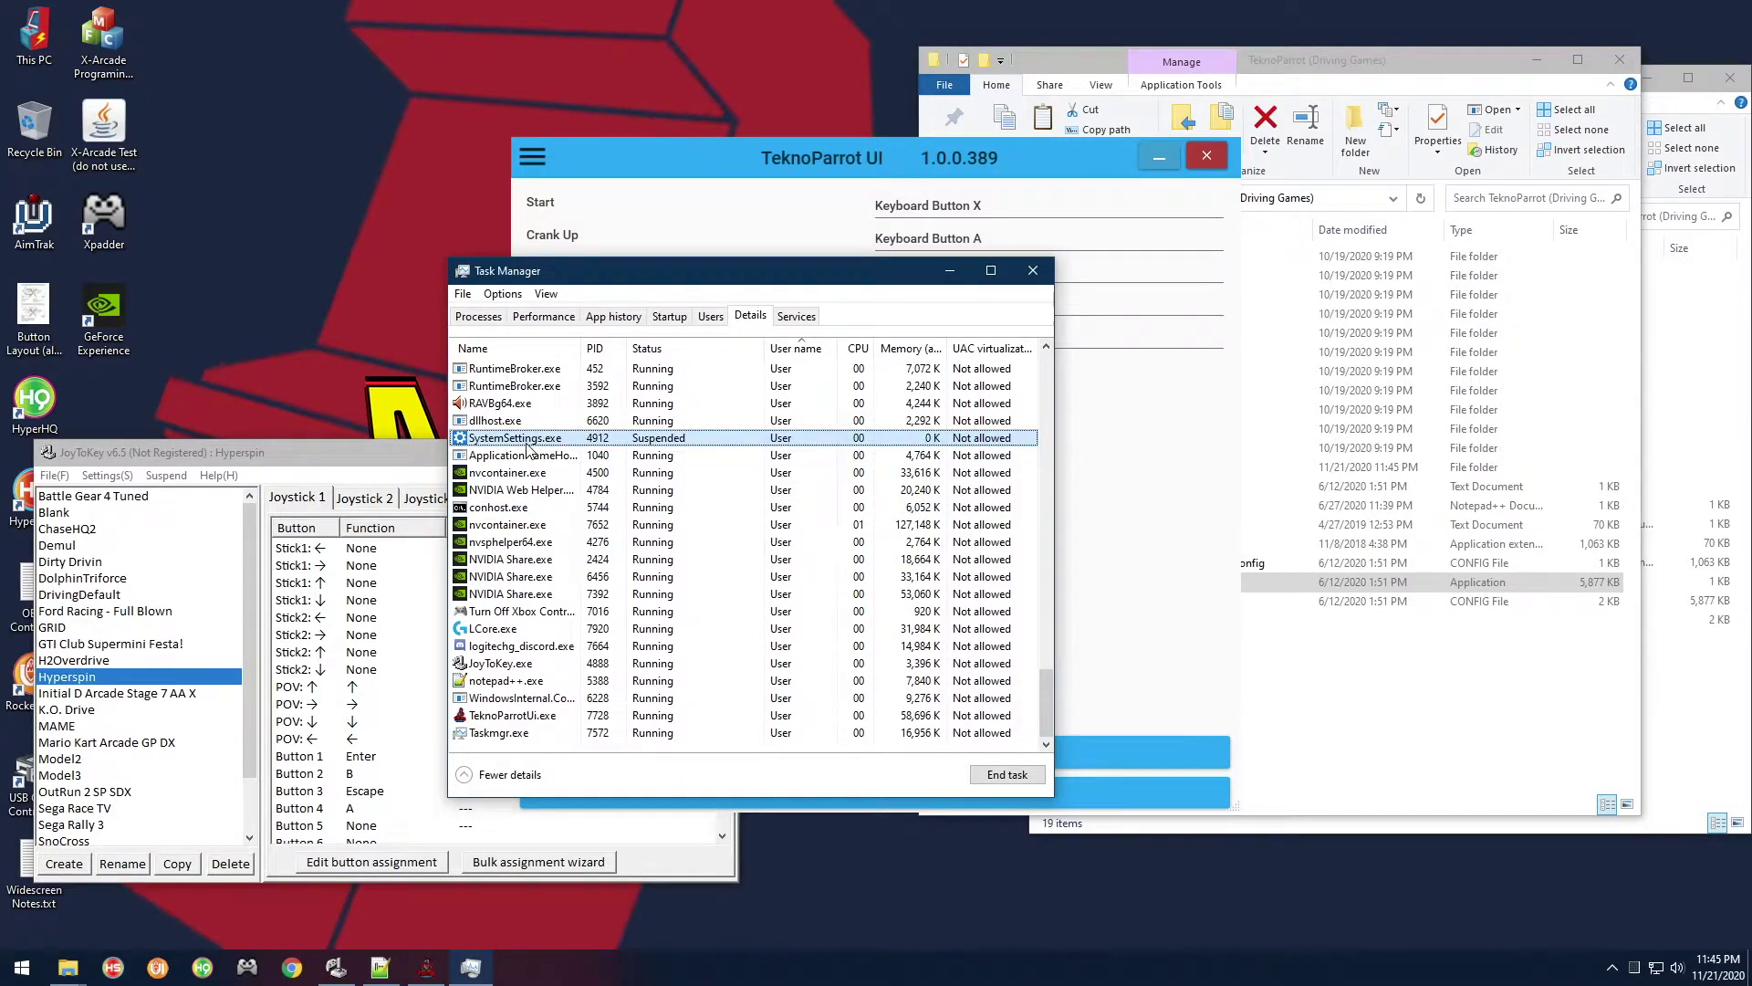
drag(849, 272, 722, 351)
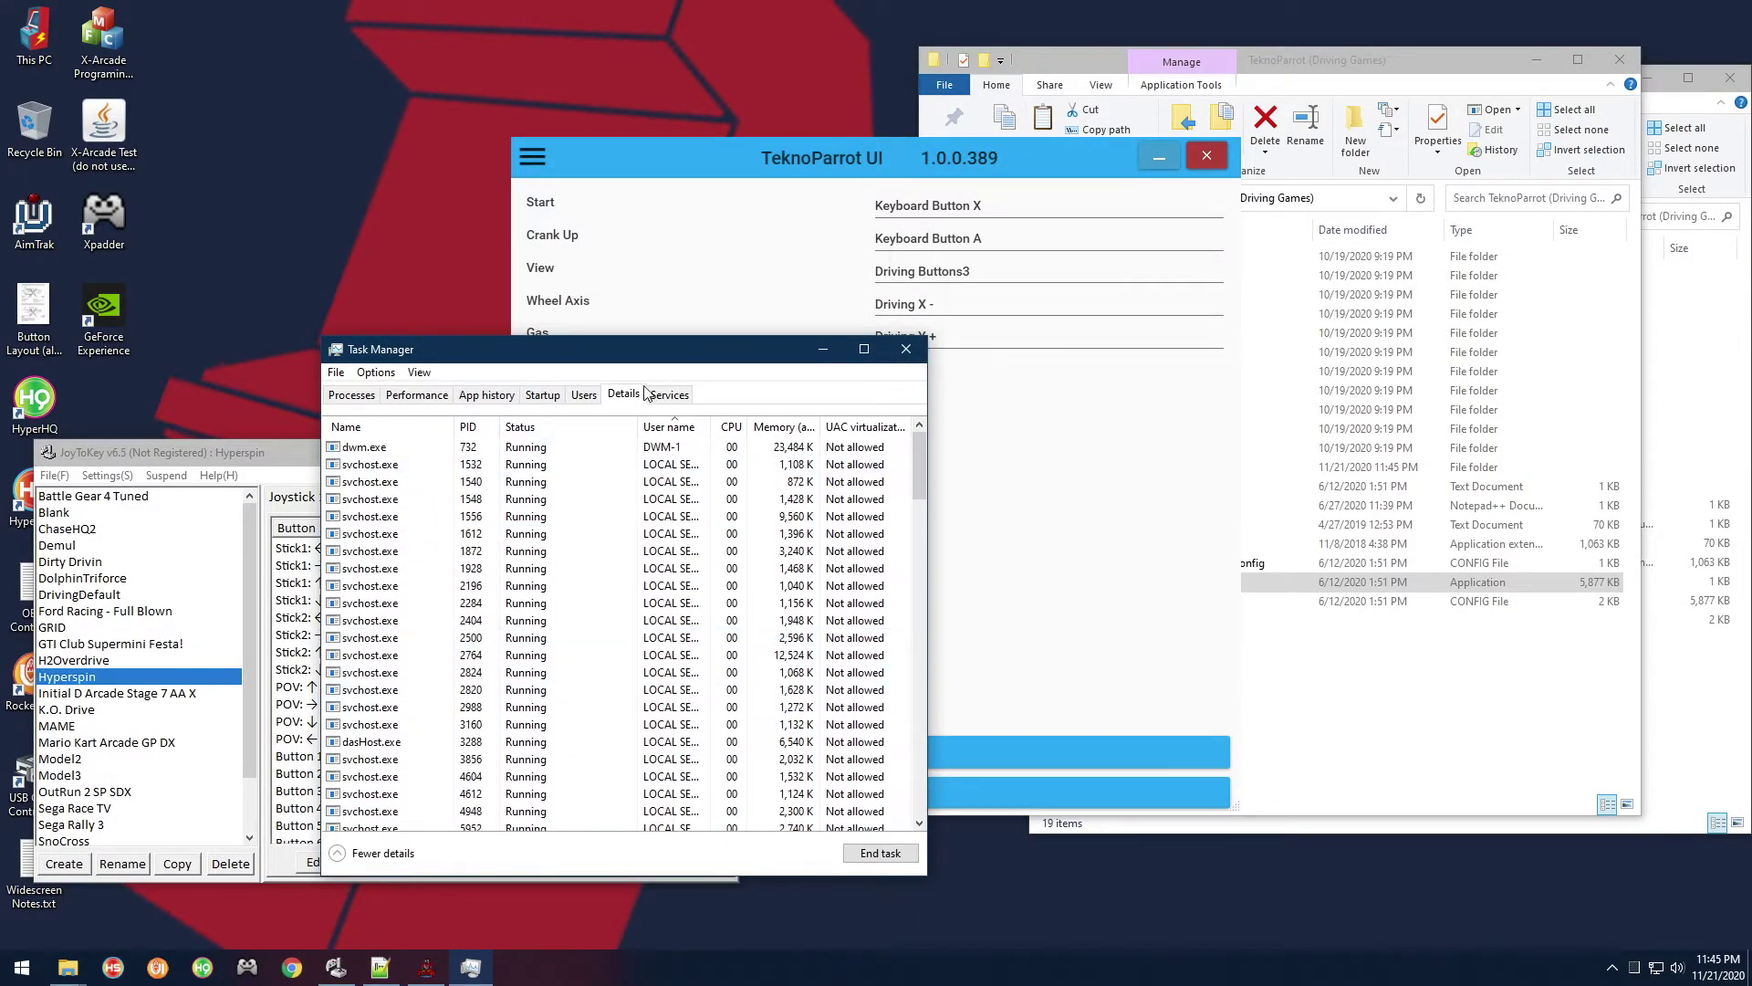
click(906, 349)
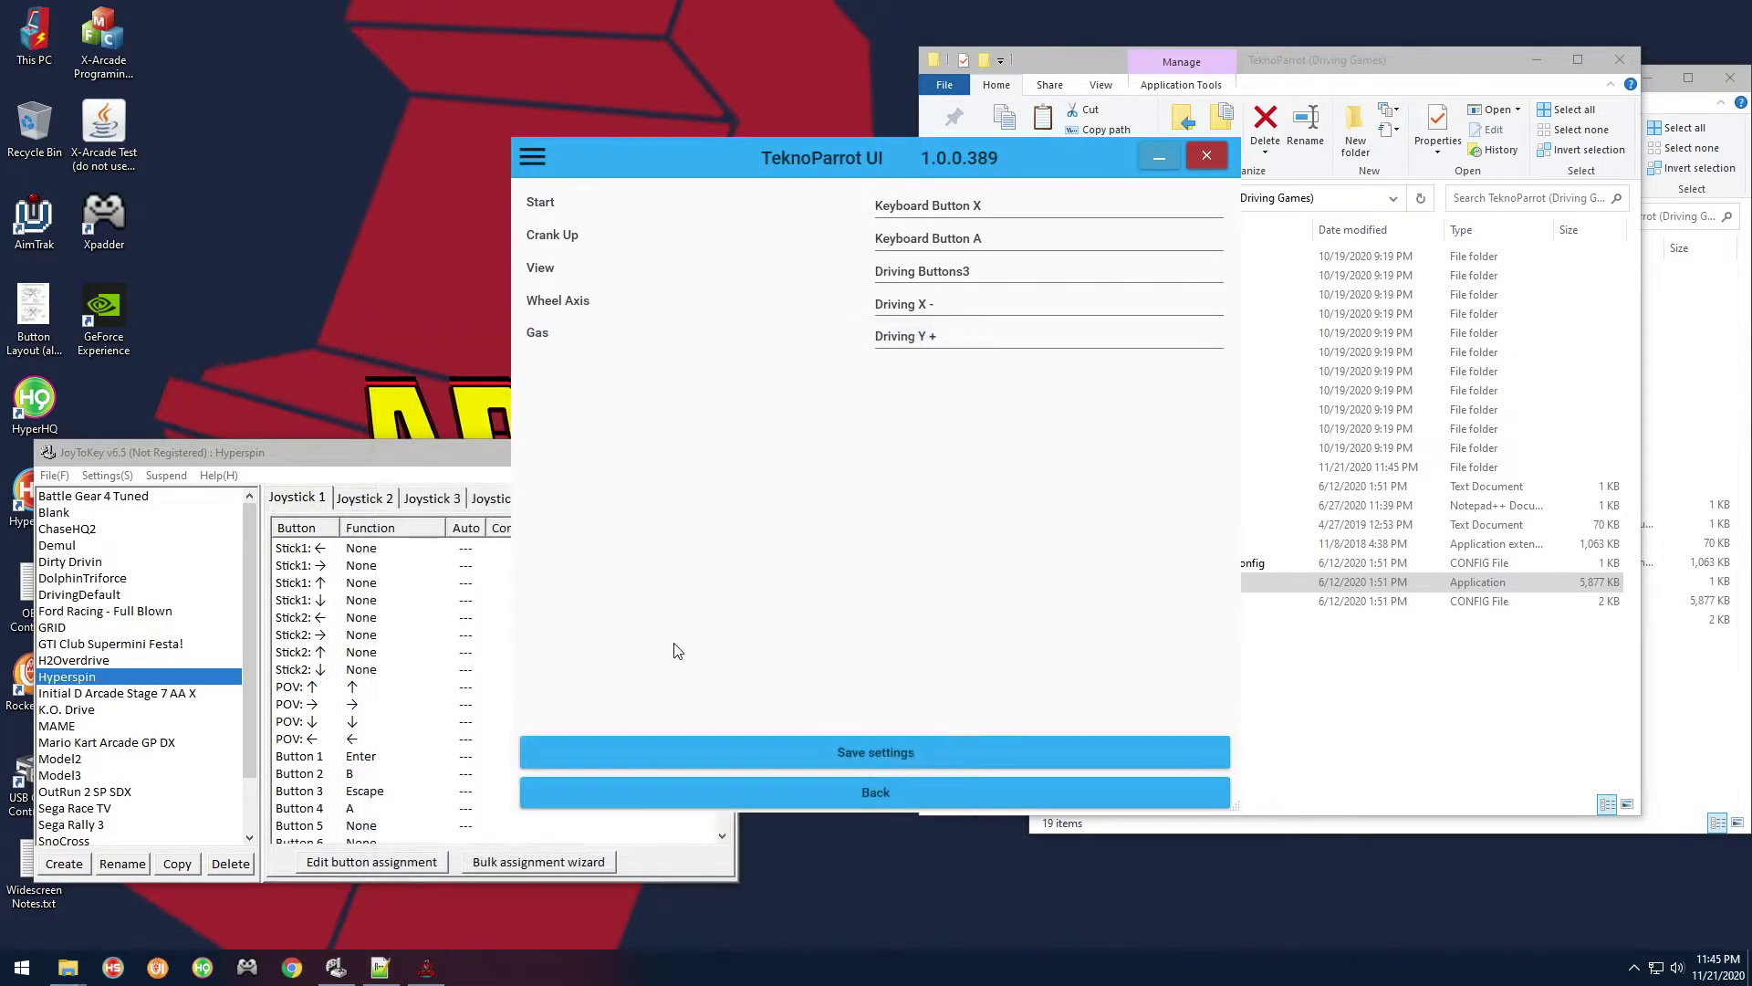
Switch JoyToKey to the Blank profile, check its Joystick 1 assignments, and move the window slightly
drag(423, 446, 425, 442)
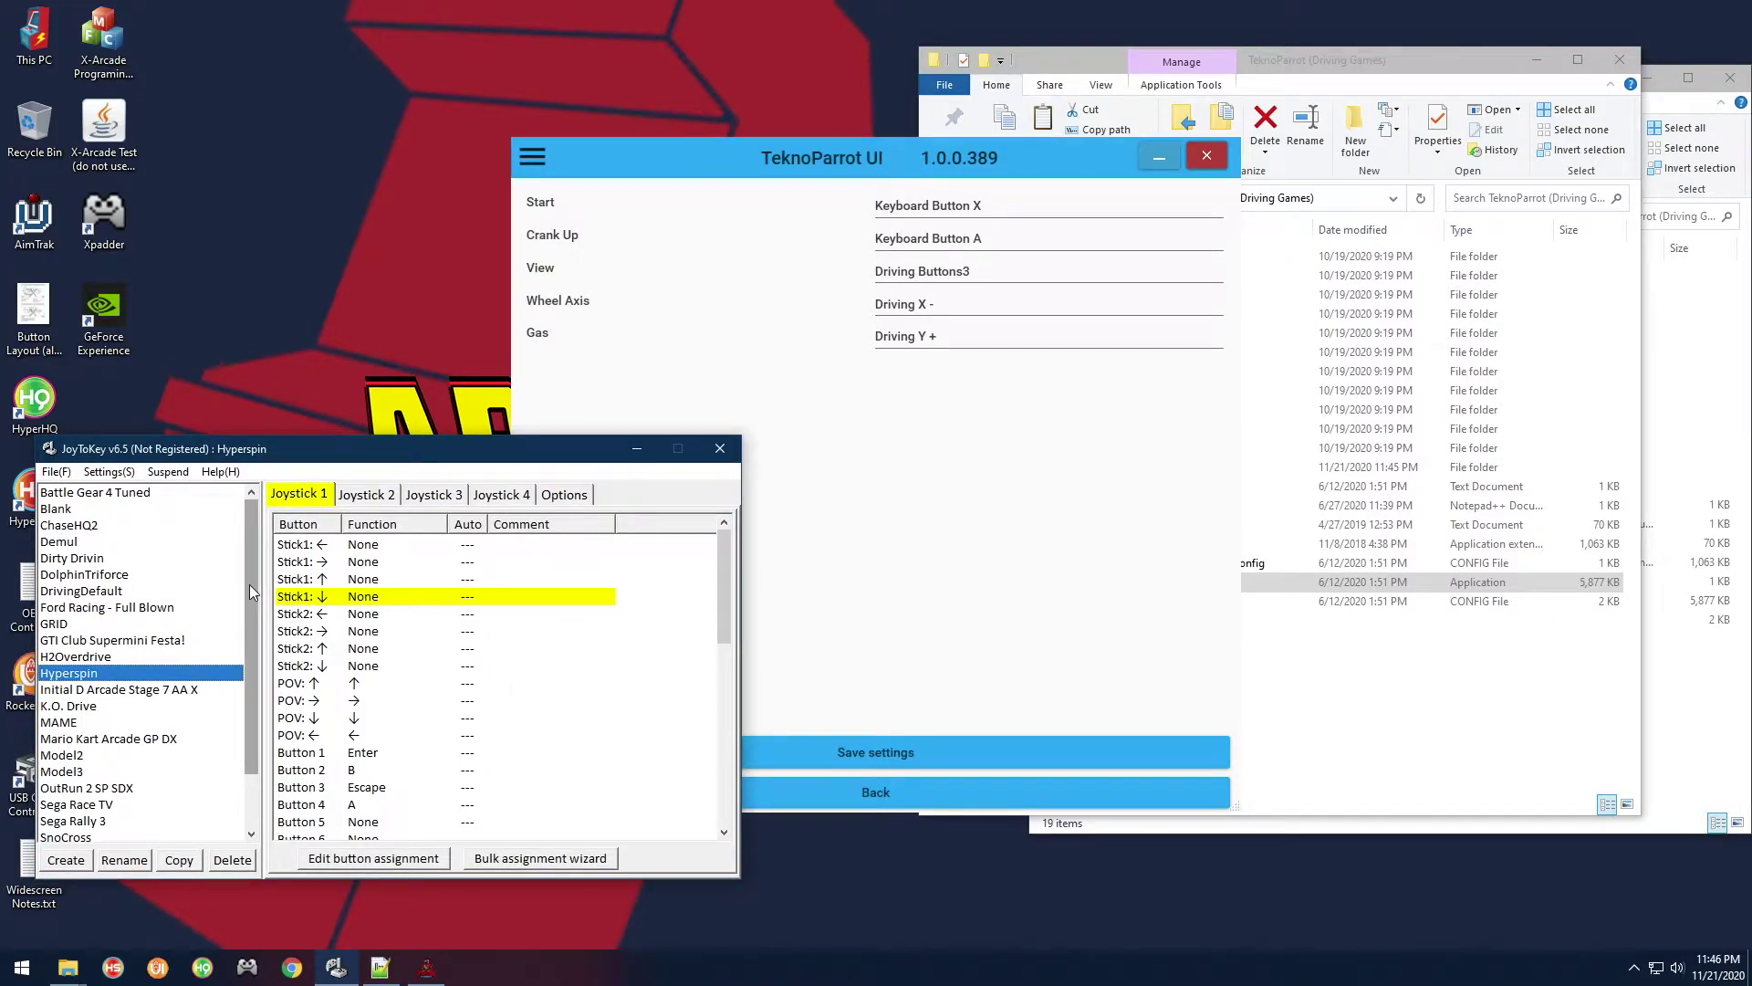
click(60, 510)
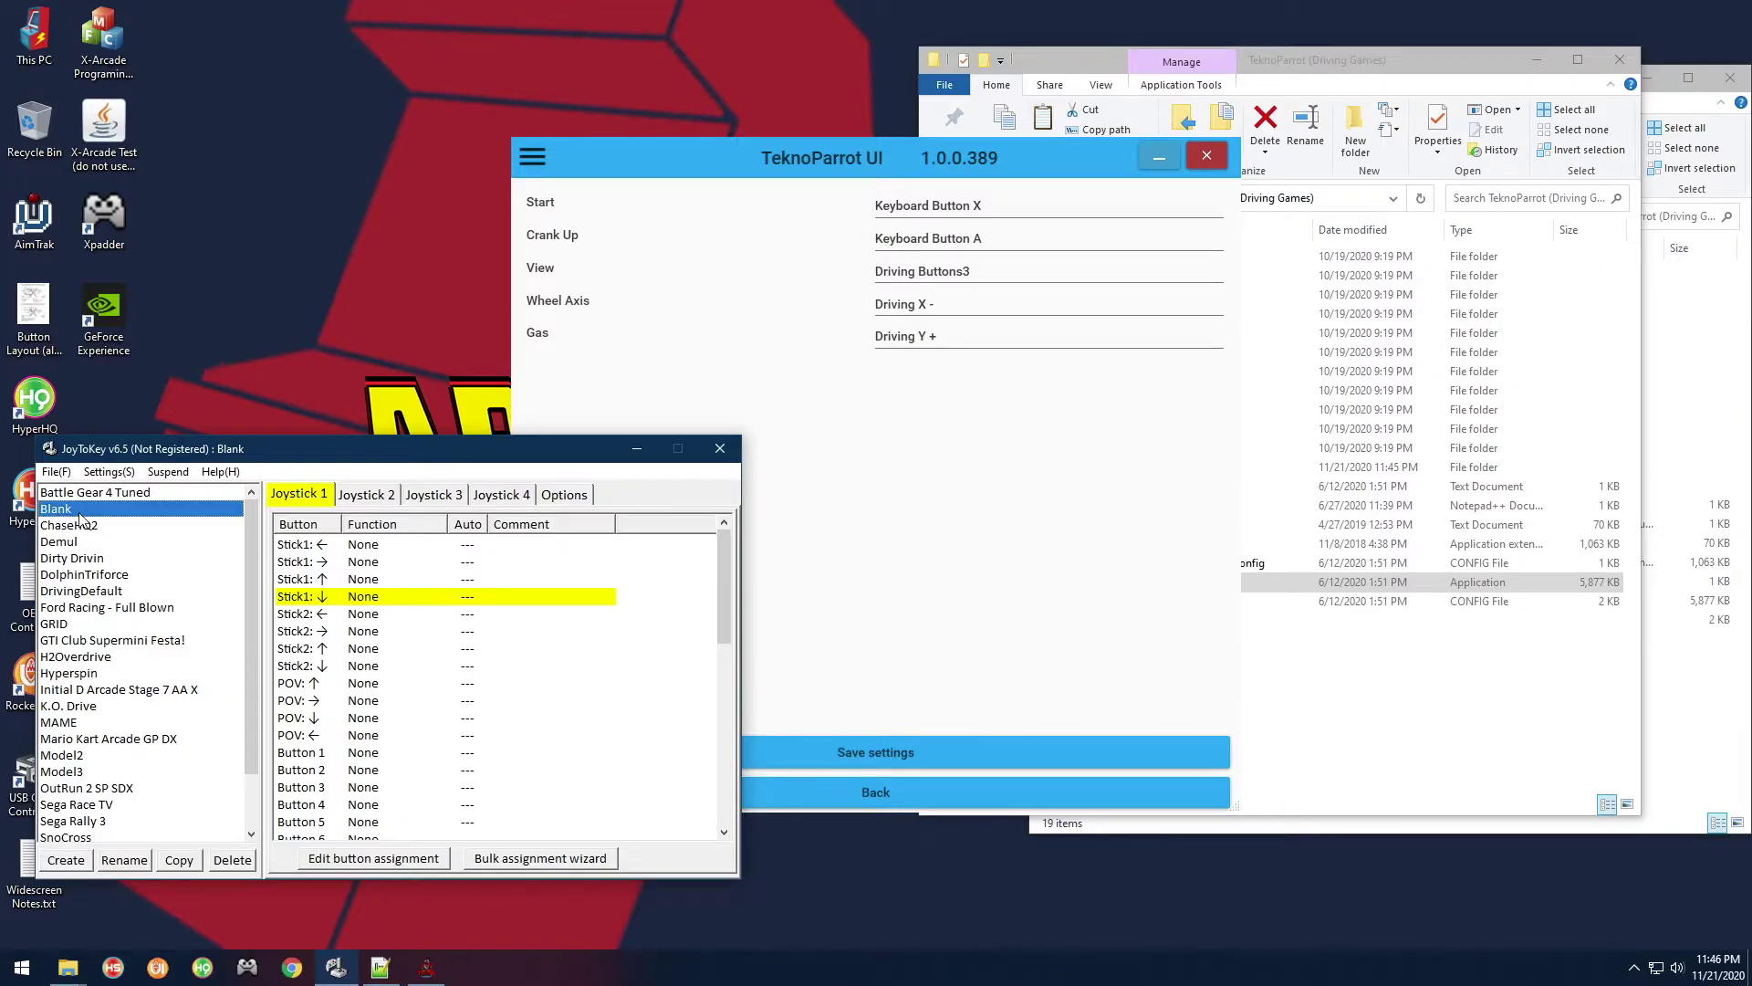
drag(723, 635, 713, 562)
drag(531, 460, 524, 471)
Assign Driving Buttons9 to Start, and set View to Driving Buttons3, Wheel Axis to Driving X - and Gas to Driving Y +
click(915, 202)
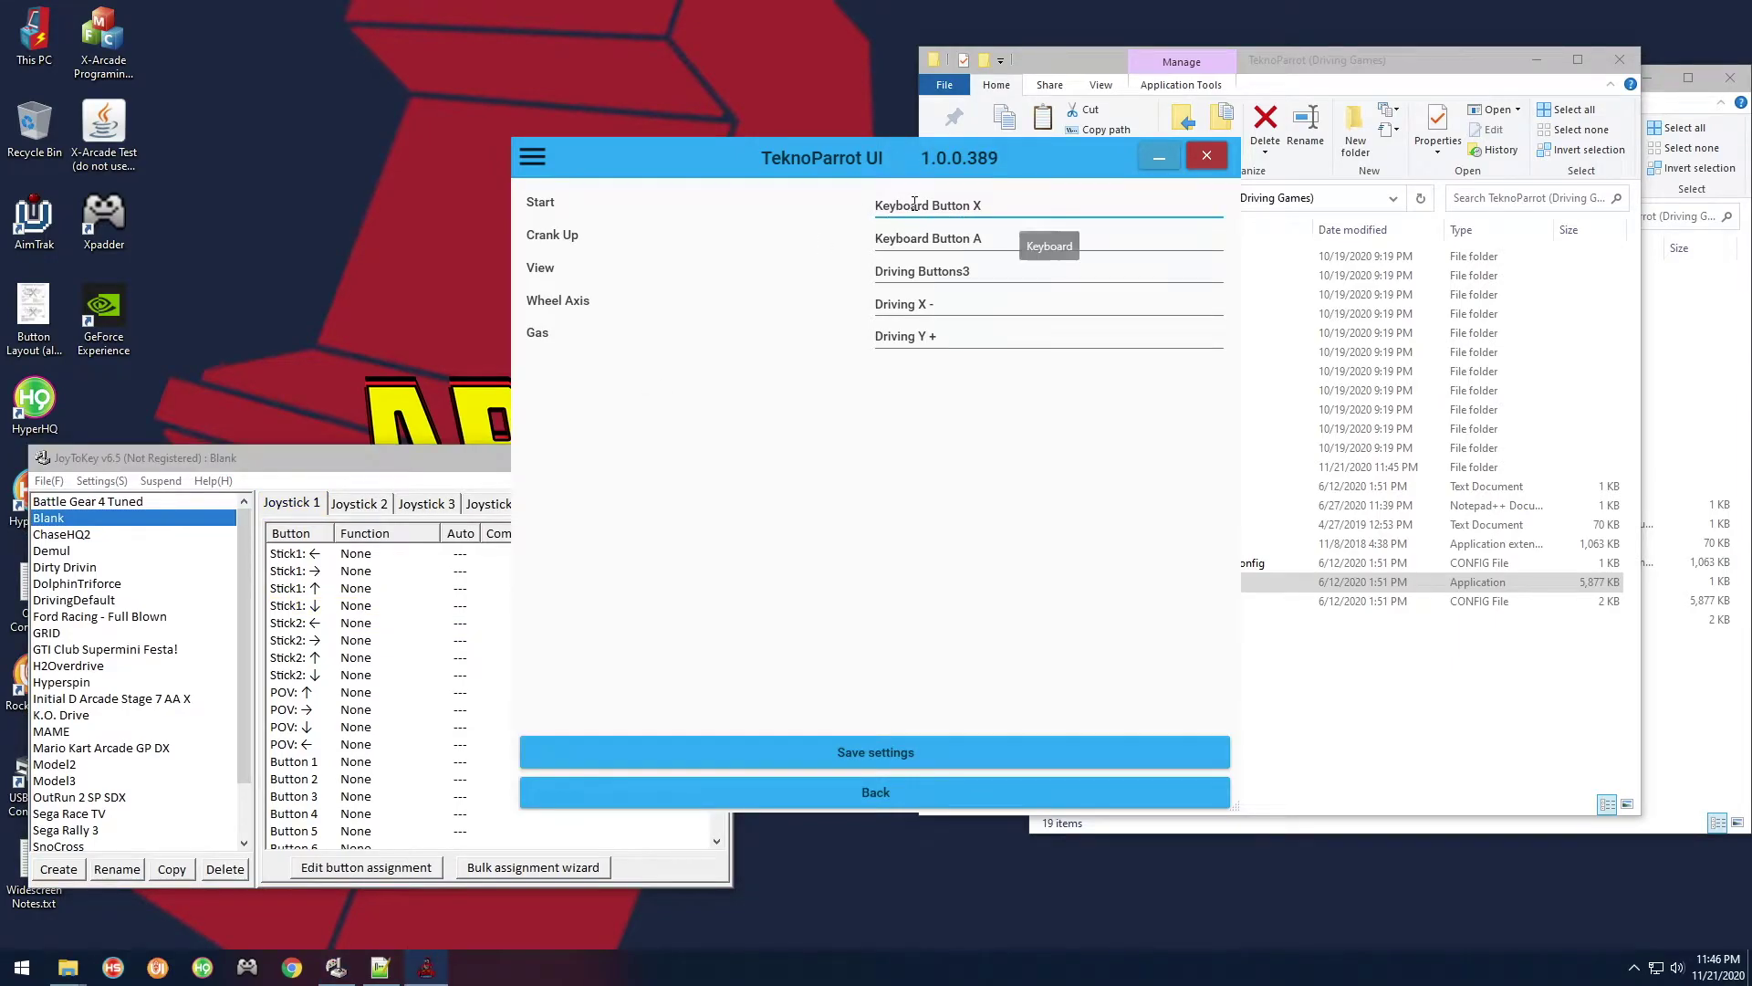
click(915, 203)
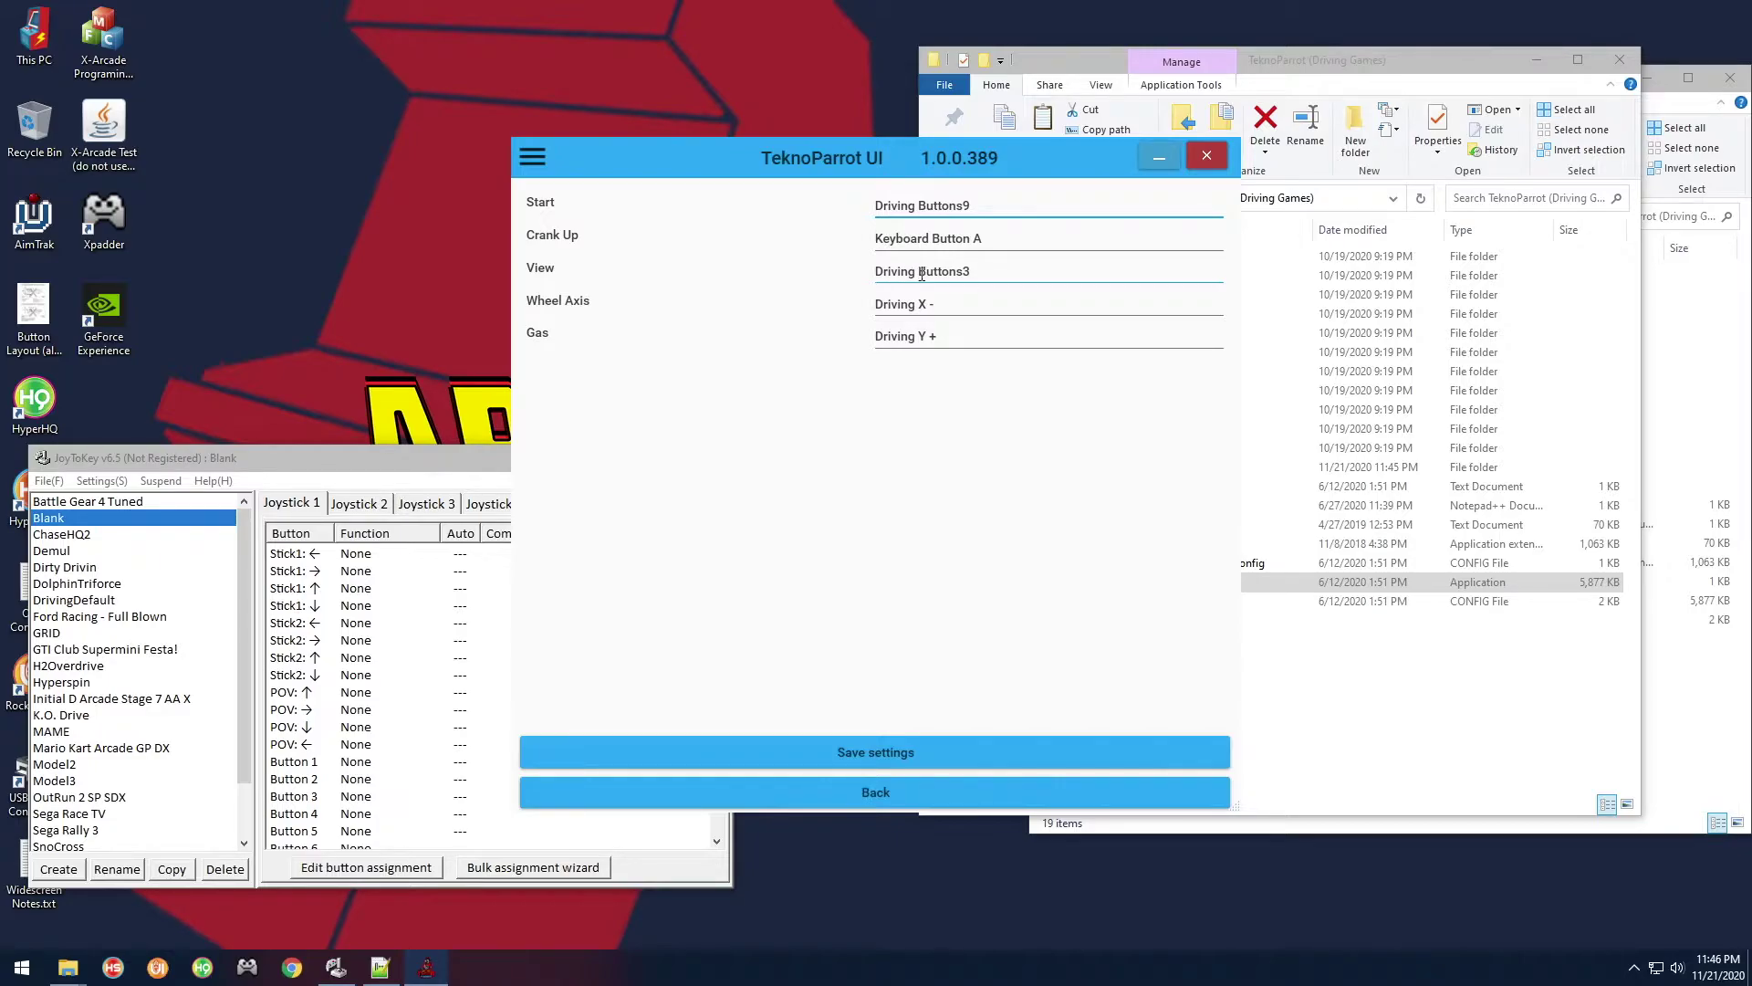
click(990, 273)
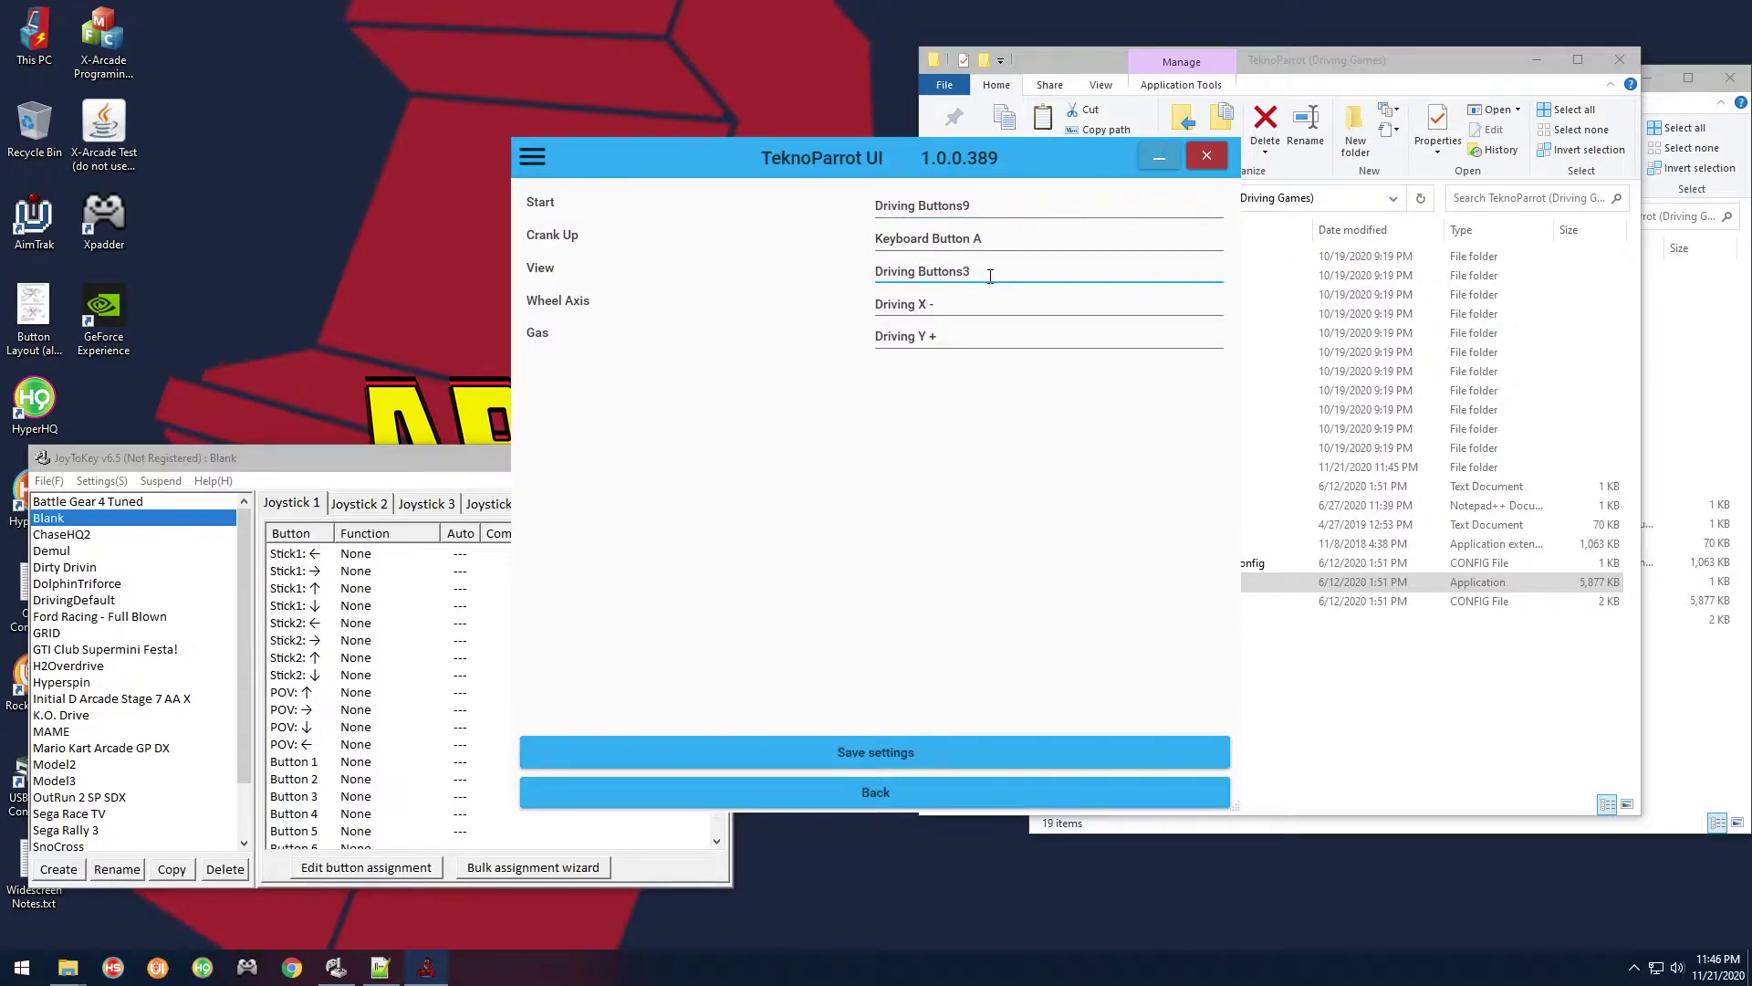
click(915, 304)
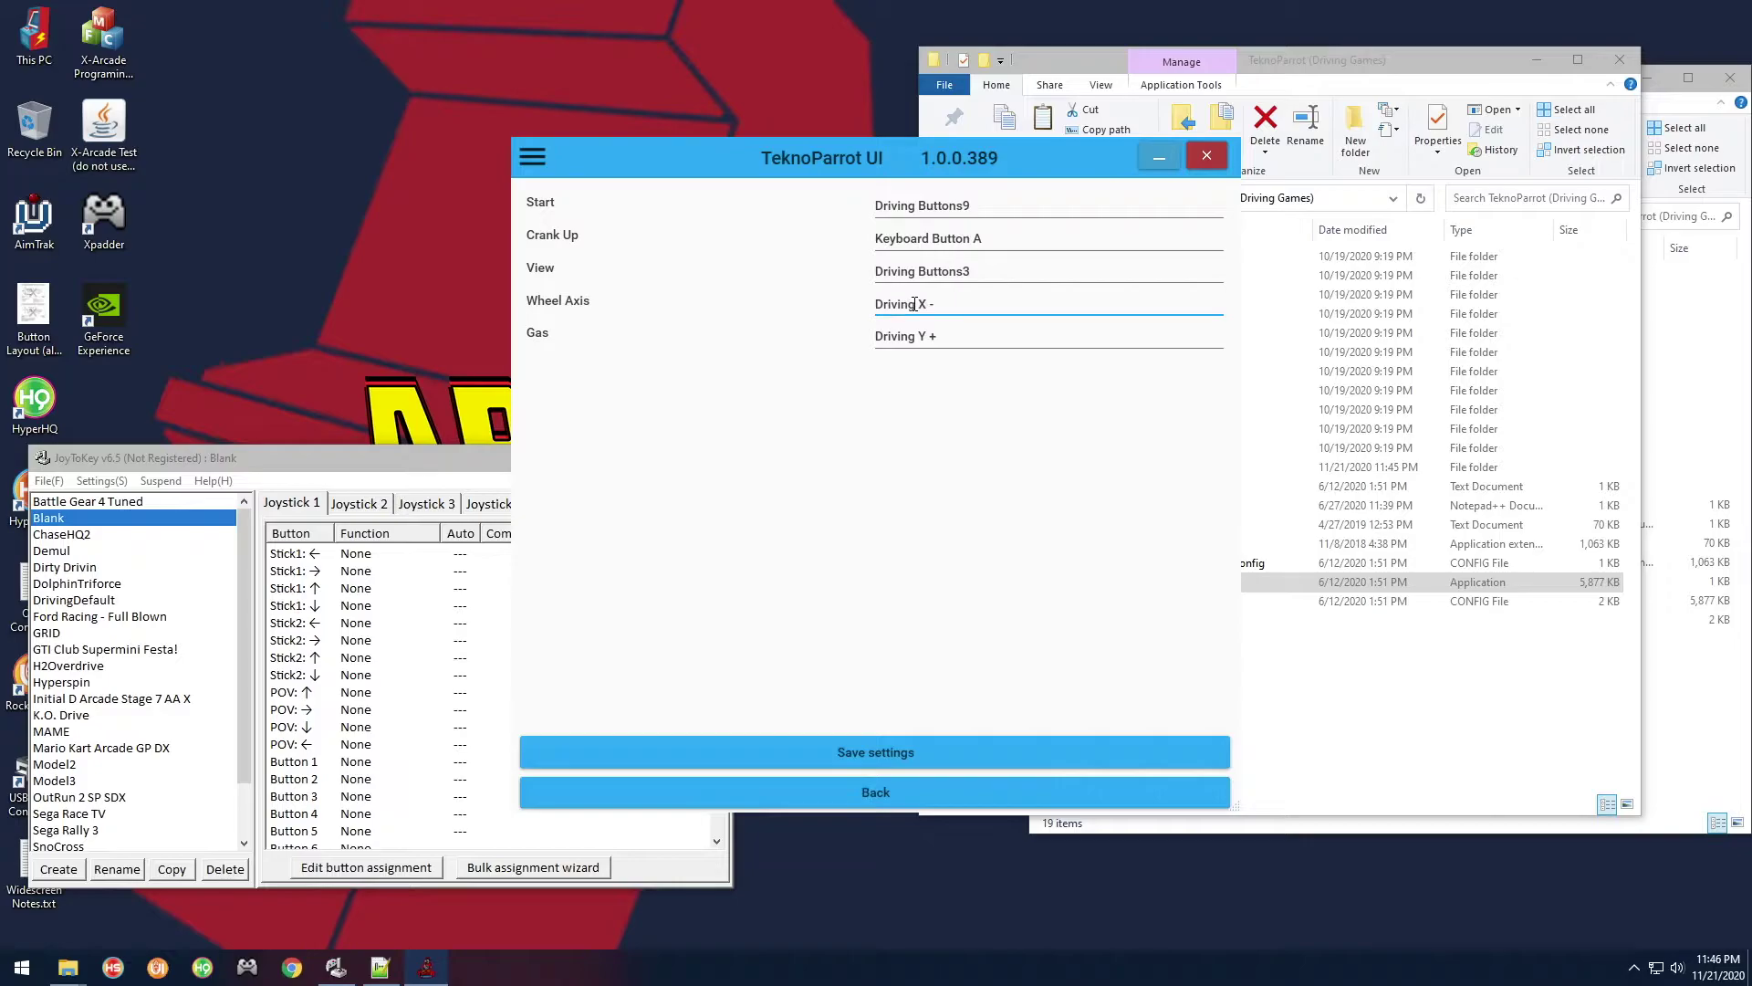
click(922, 338)
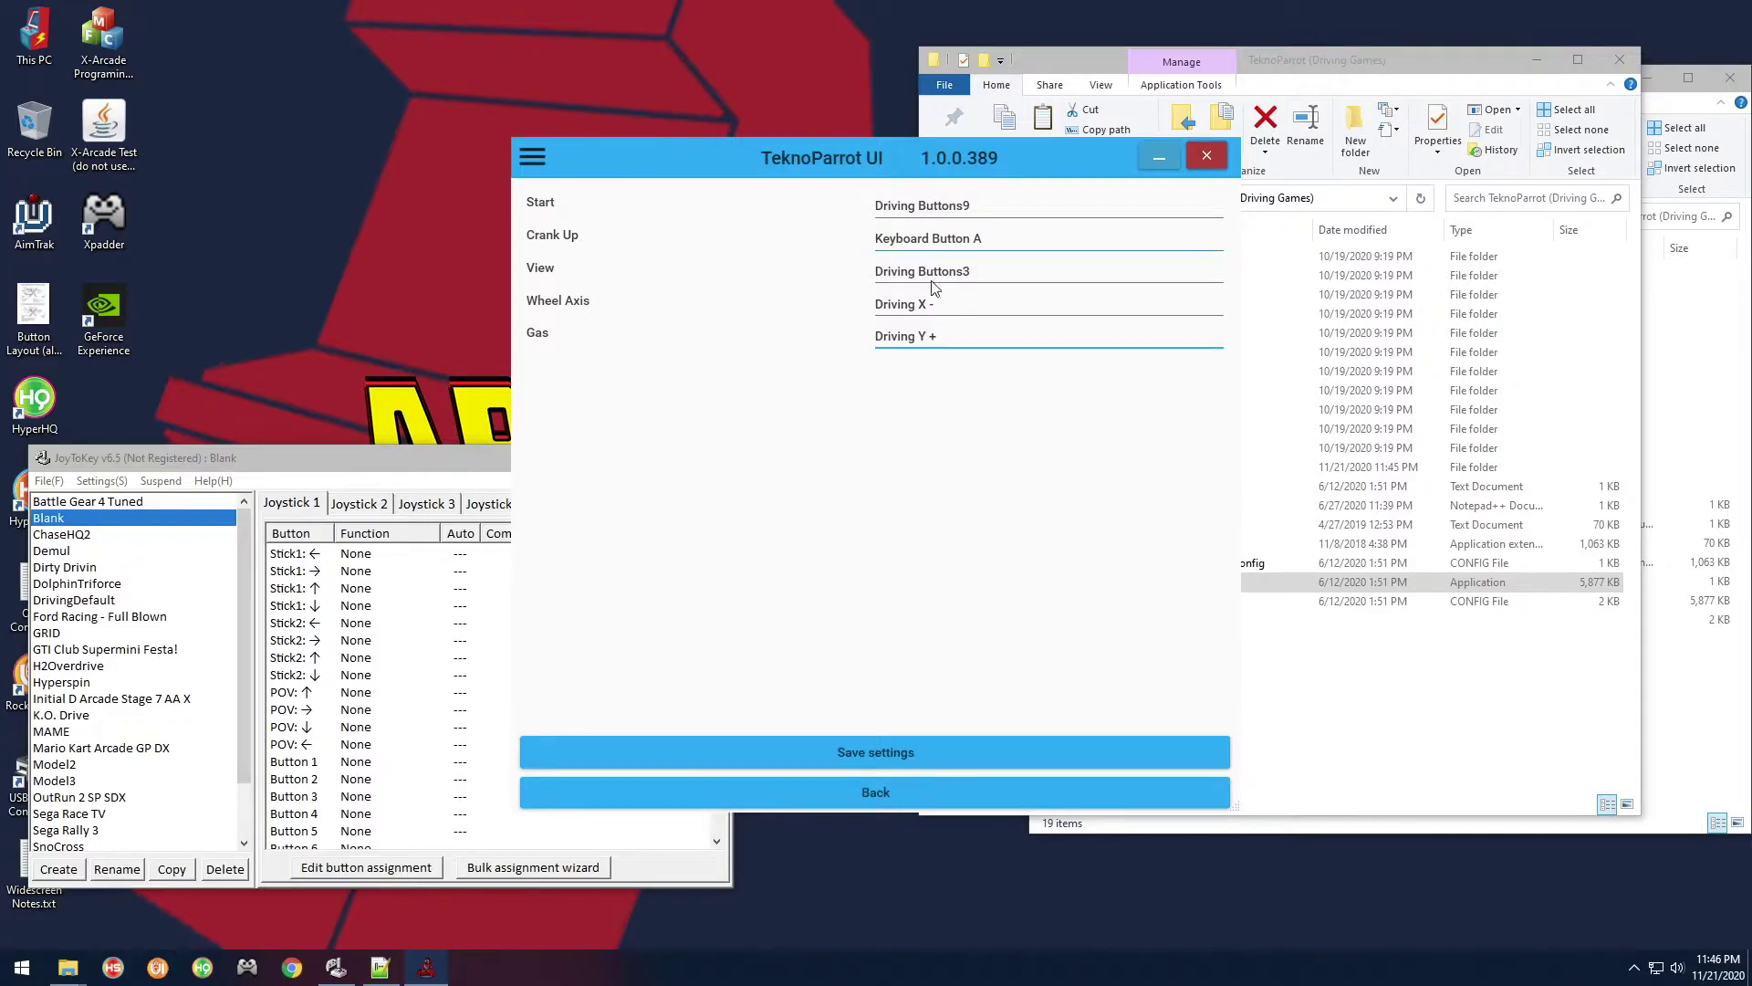
Save the controller settings for Dirty Drivin' and close TeknoParrot UI
click(858, 754)
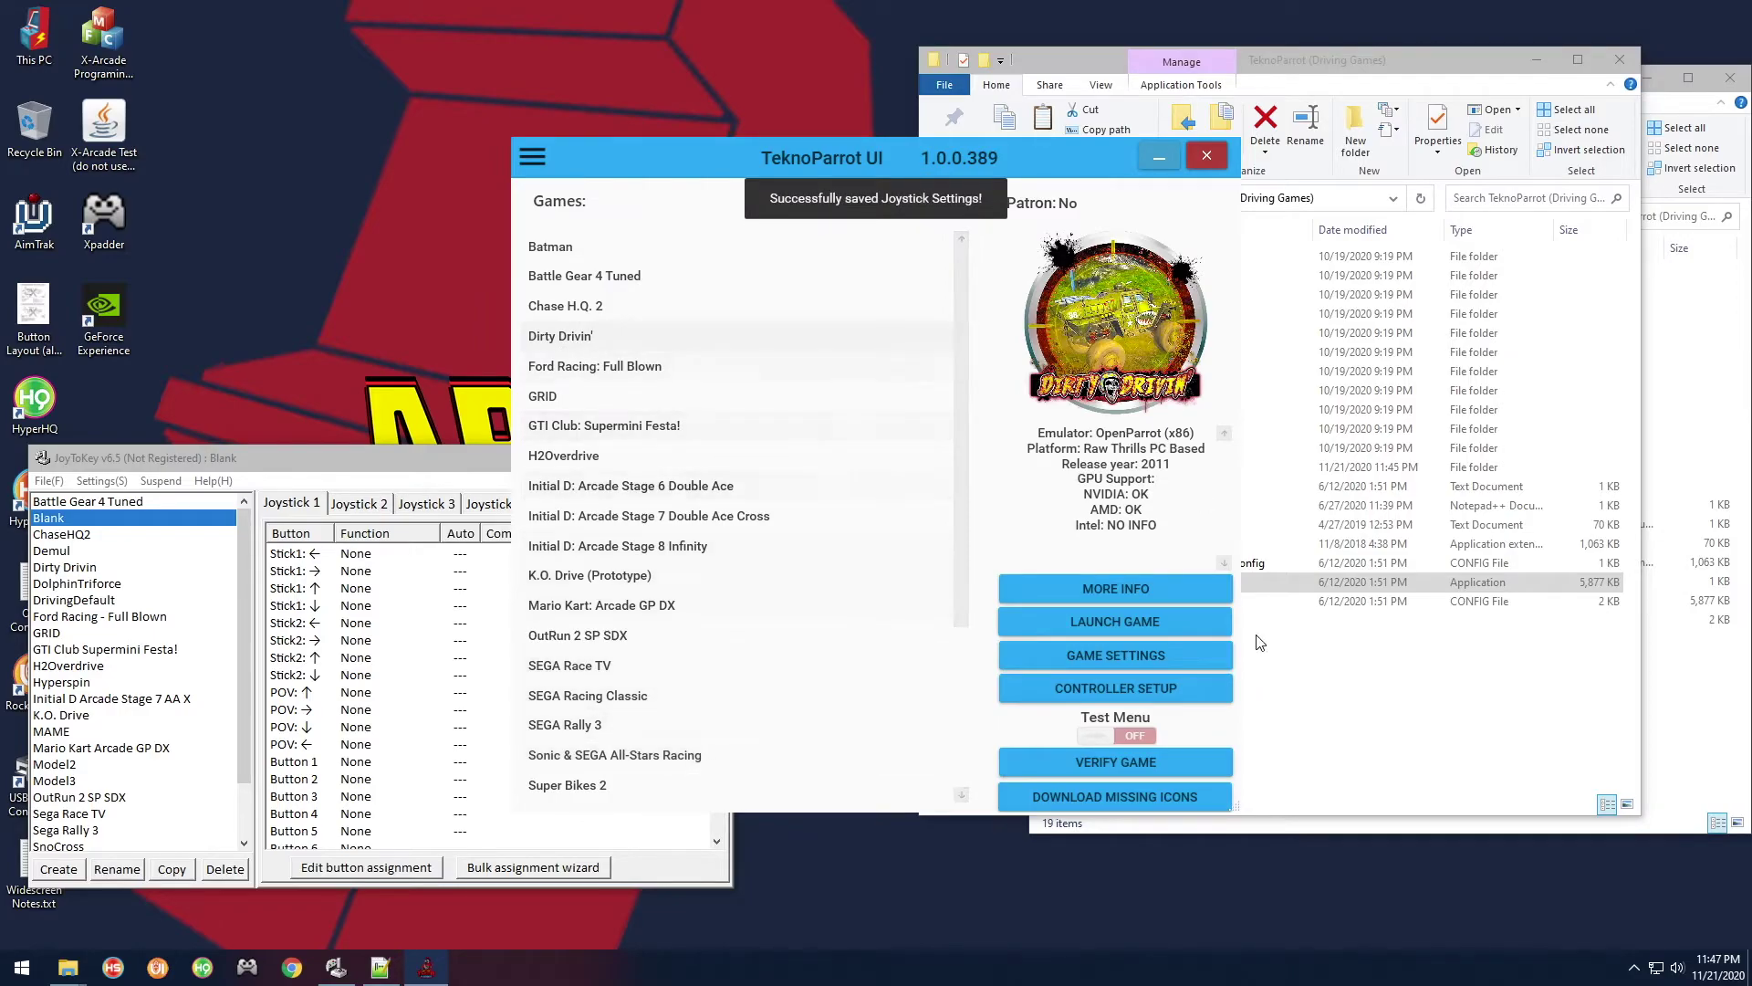
drag(1070, 162, 1057, 178)
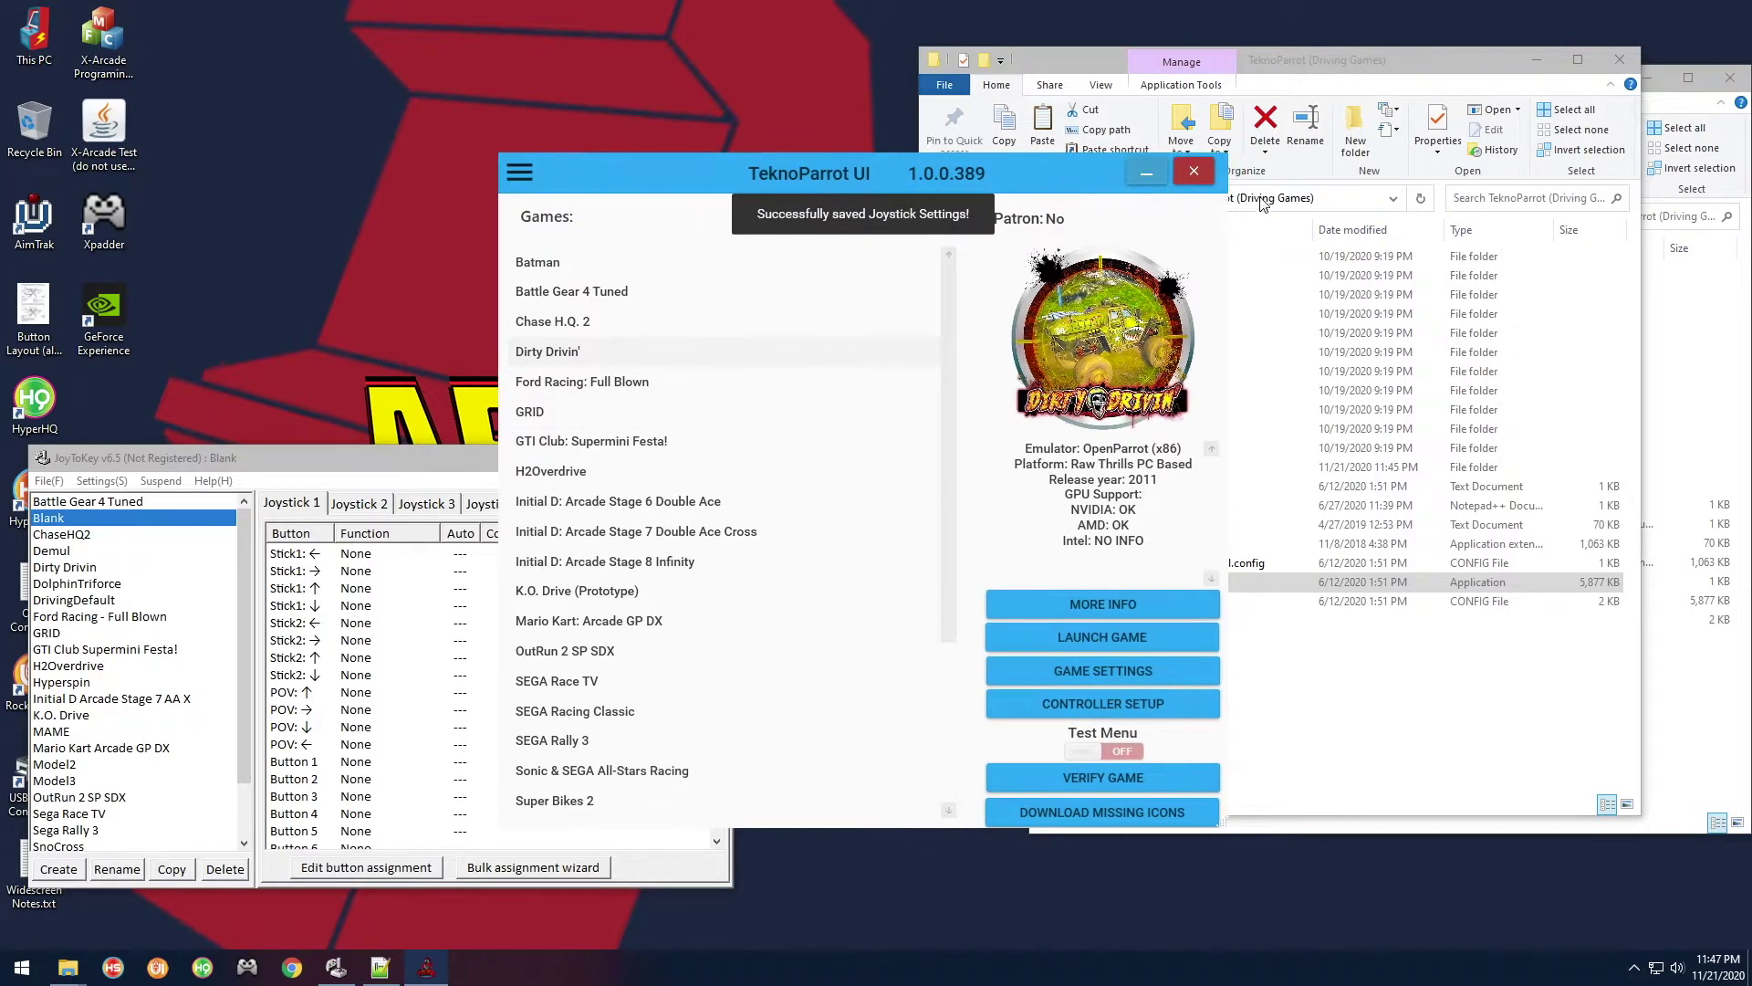
click(1194, 173)
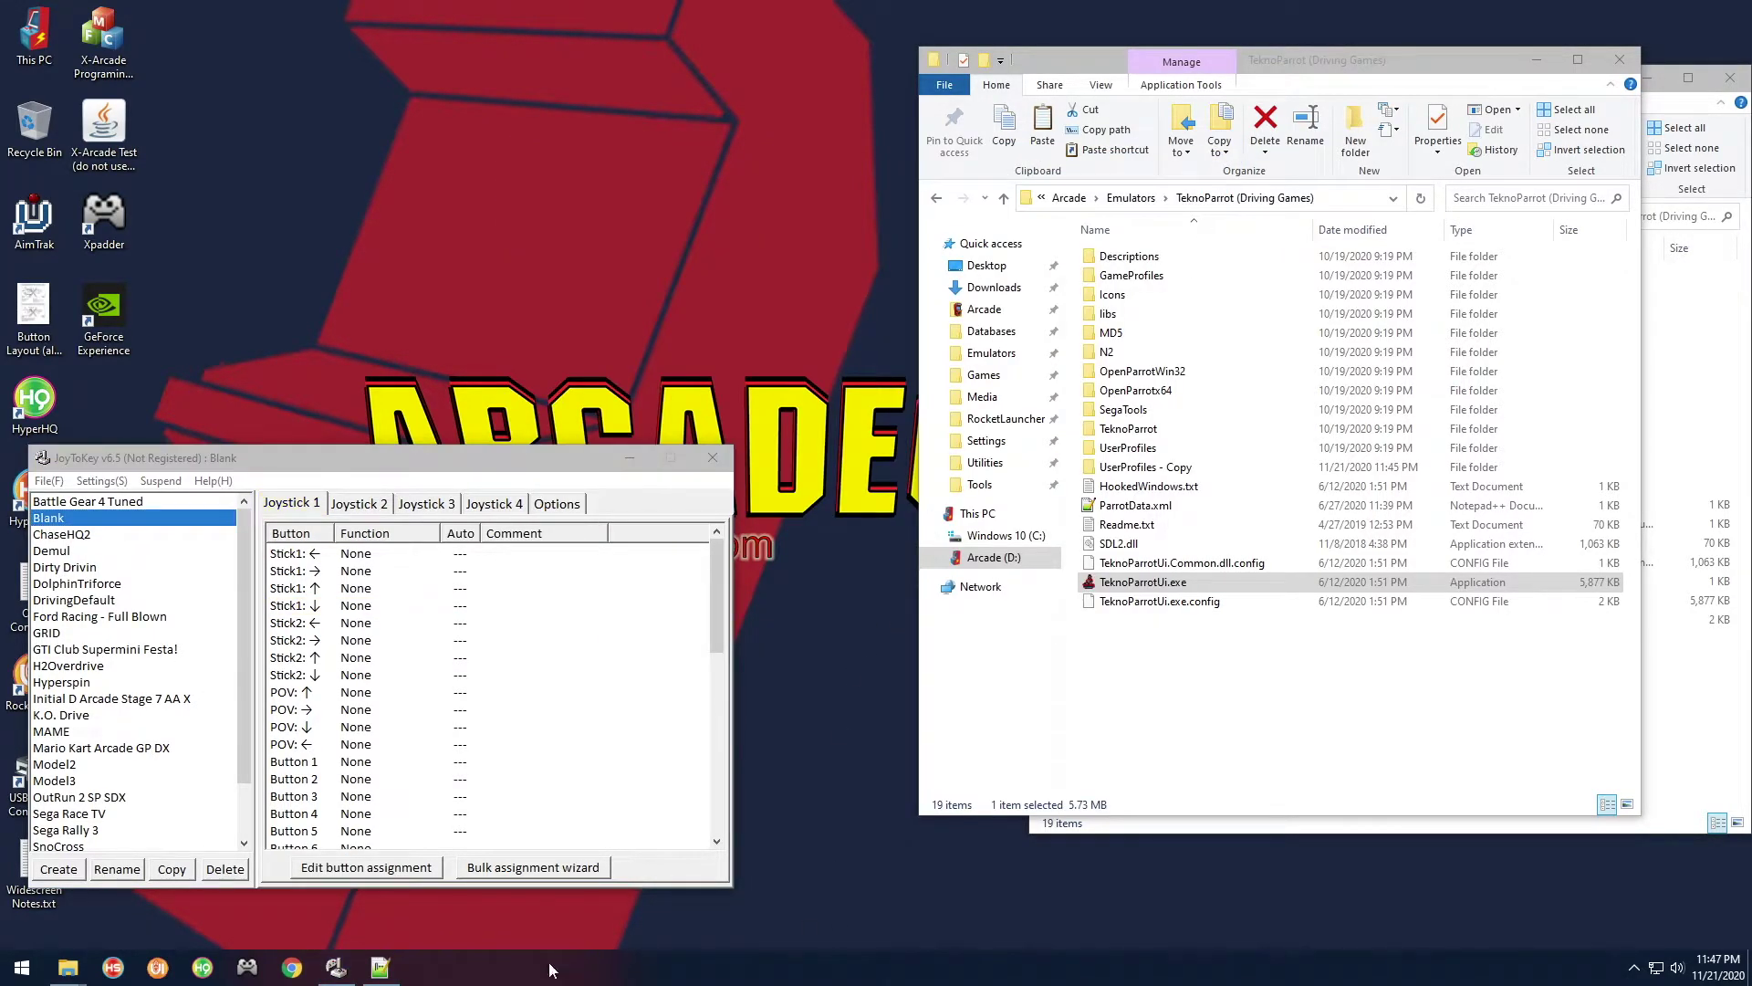
Switch to Notepad++ and reload the modified DirtyDrivin.xml from disk
mouse_move(401, 979)
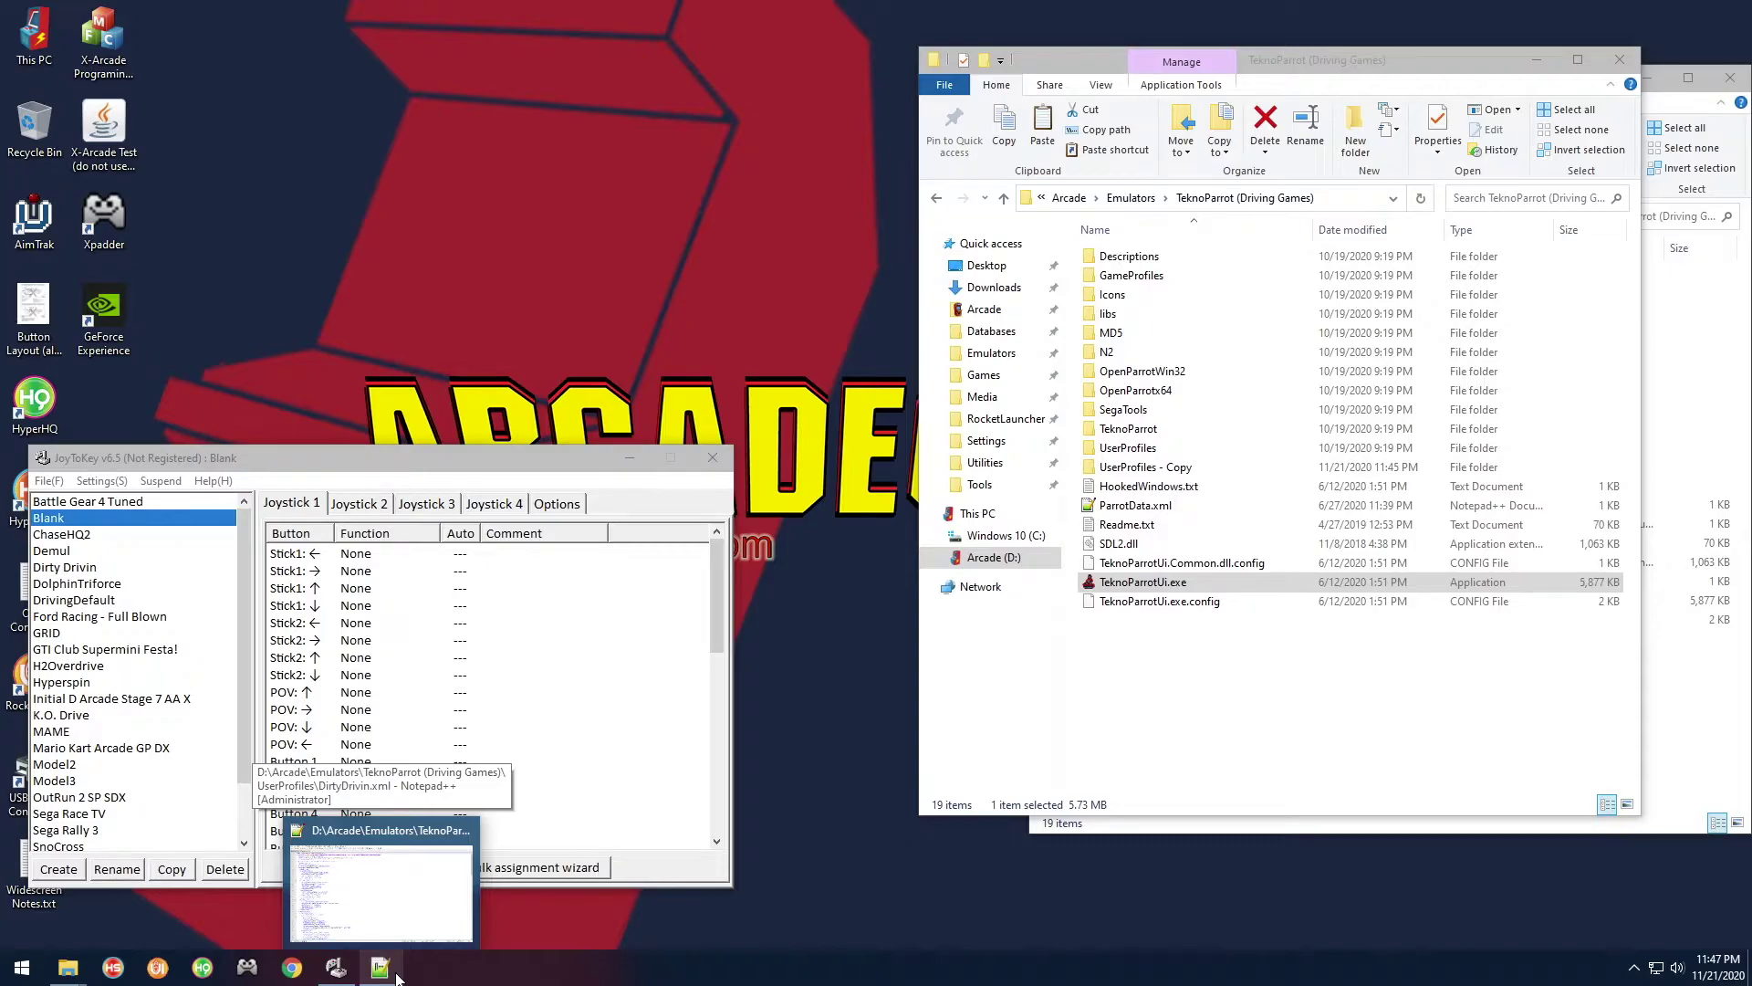
click(398, 976)
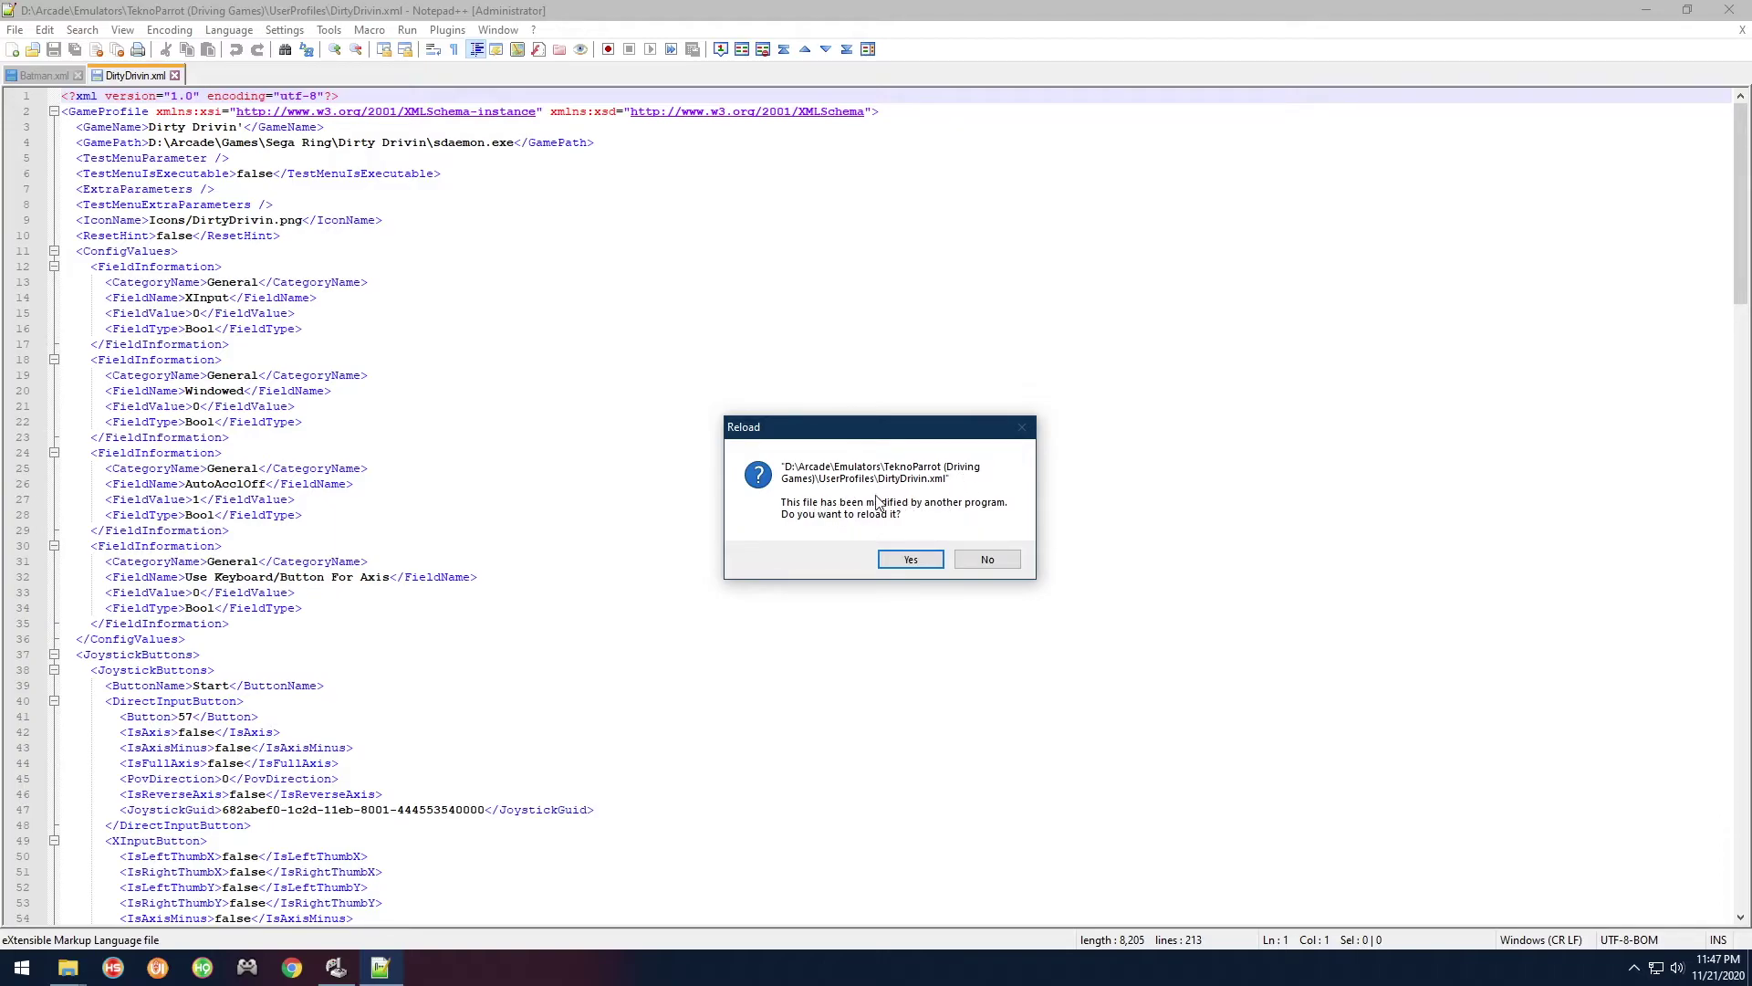
click(910, 561)
Copy the JoystickGuid value of the Start button on line 47 of DirtyDrivin.xml
click(385, 815)
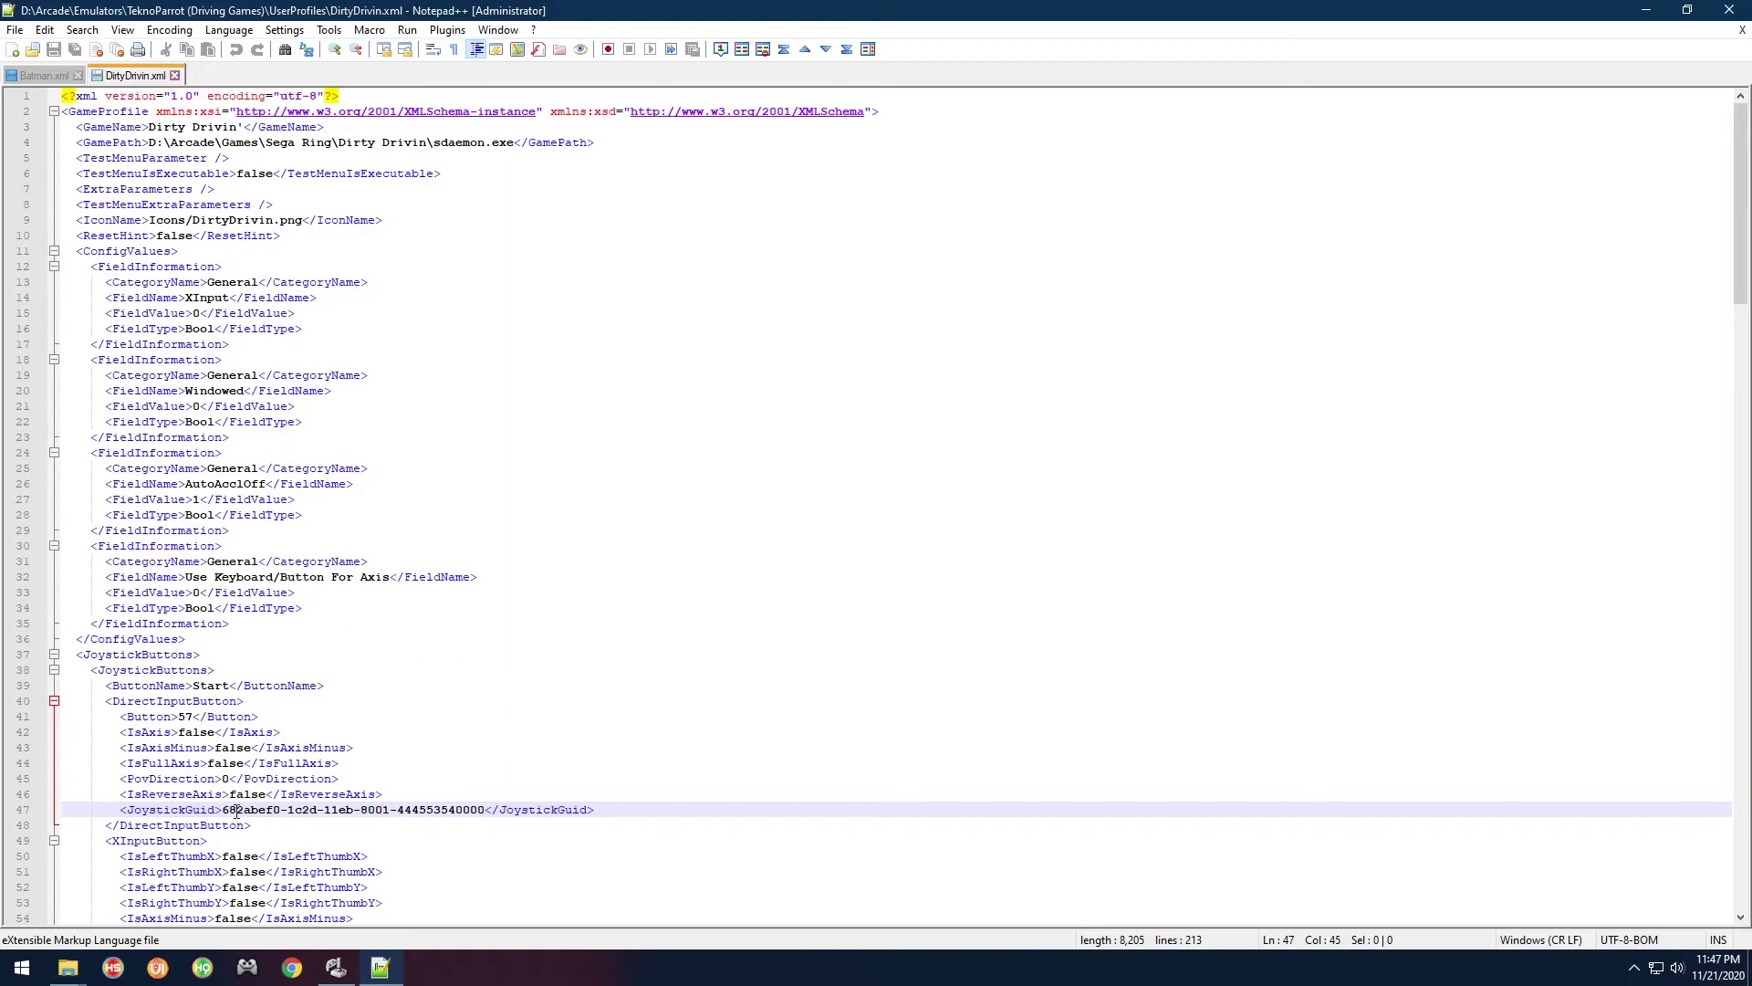
drag(223, 815, 486, 817)
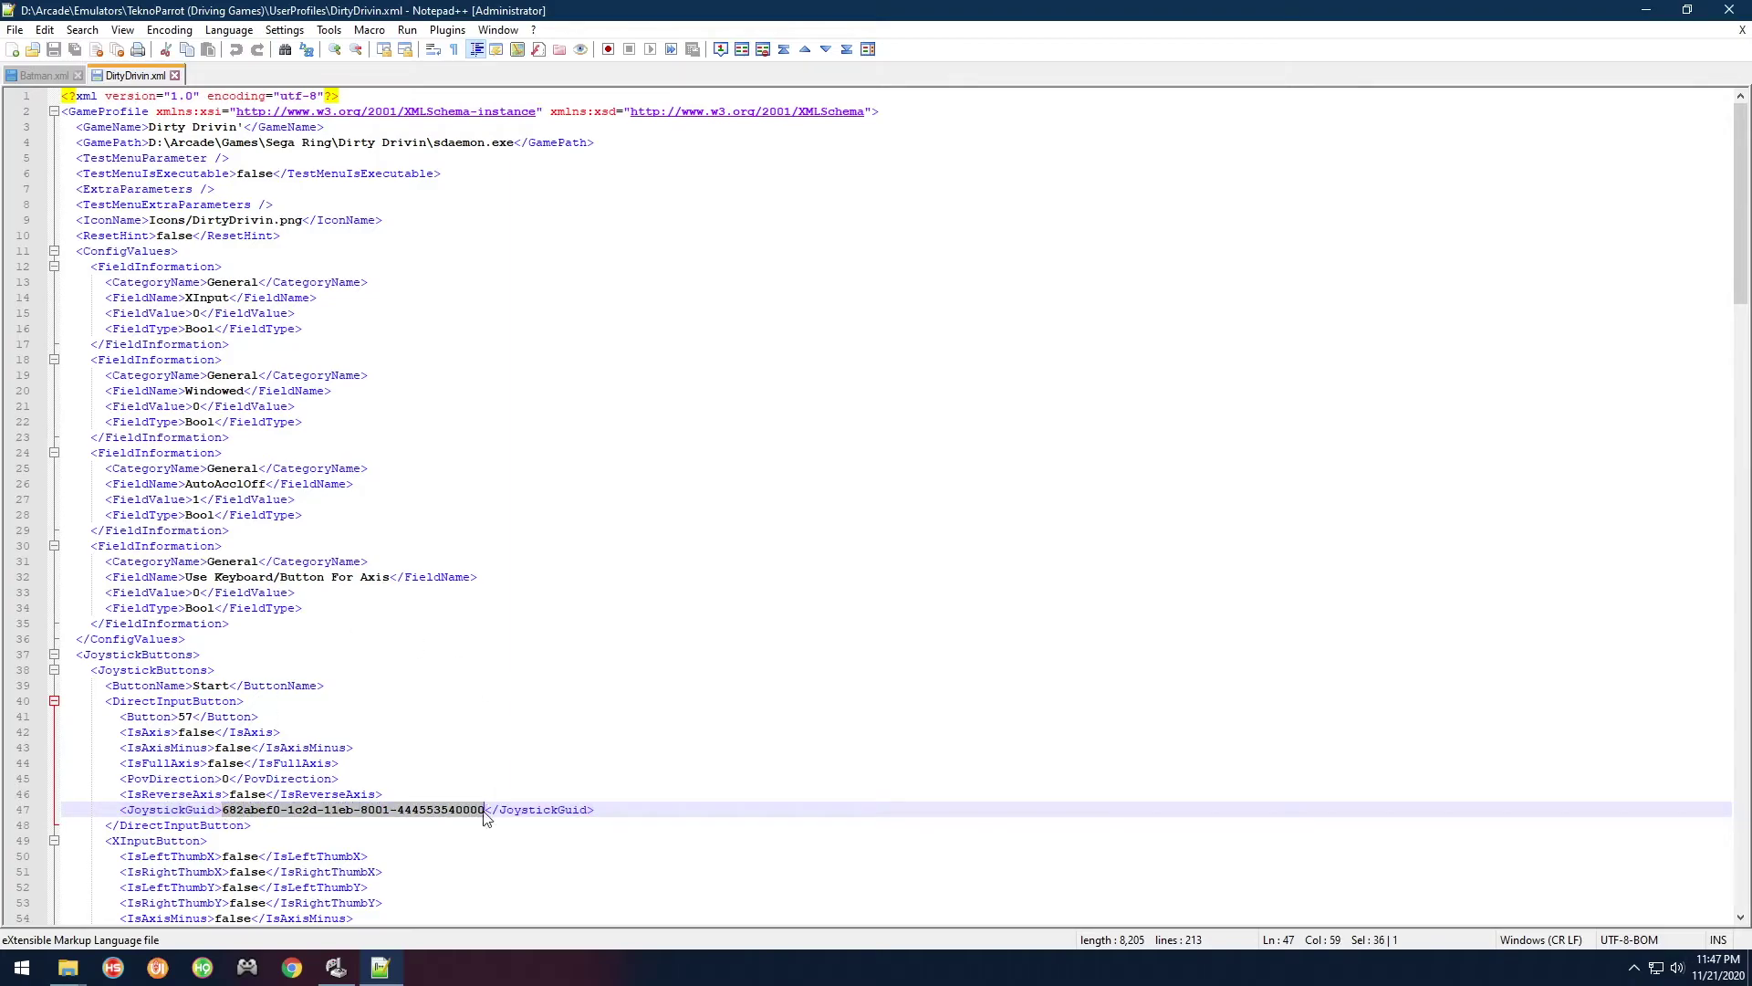
click(436, 815)
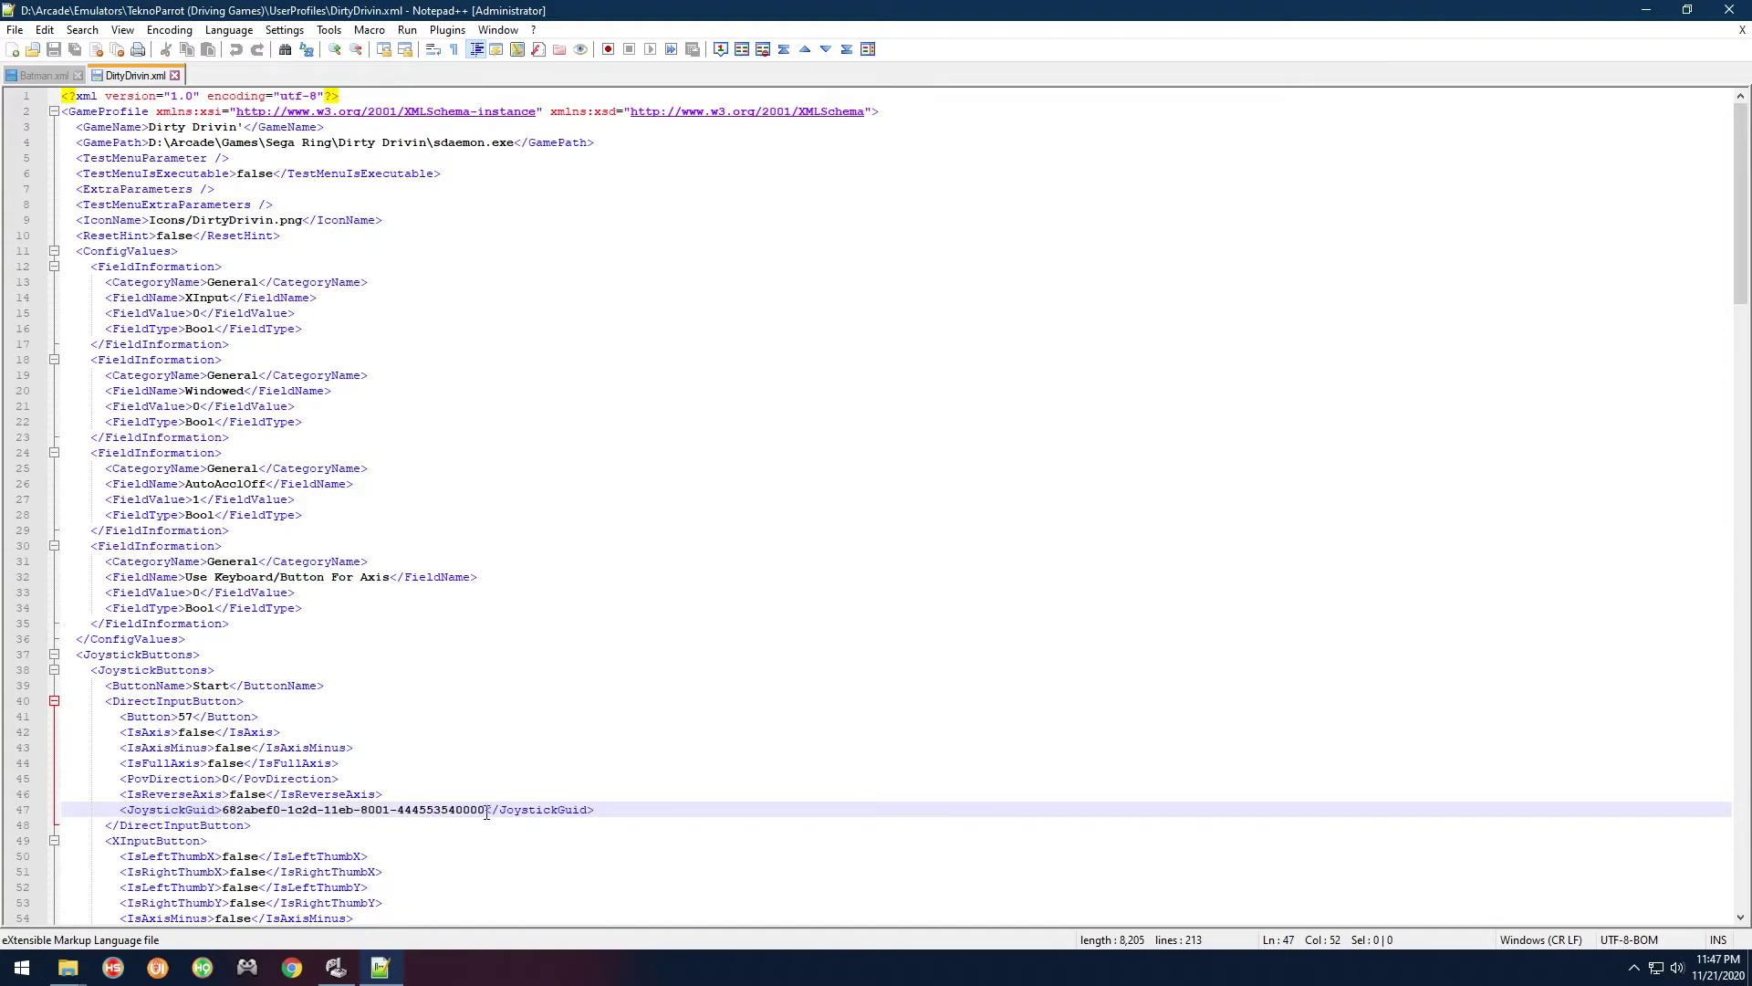
drag(485, 812, 495, 812)
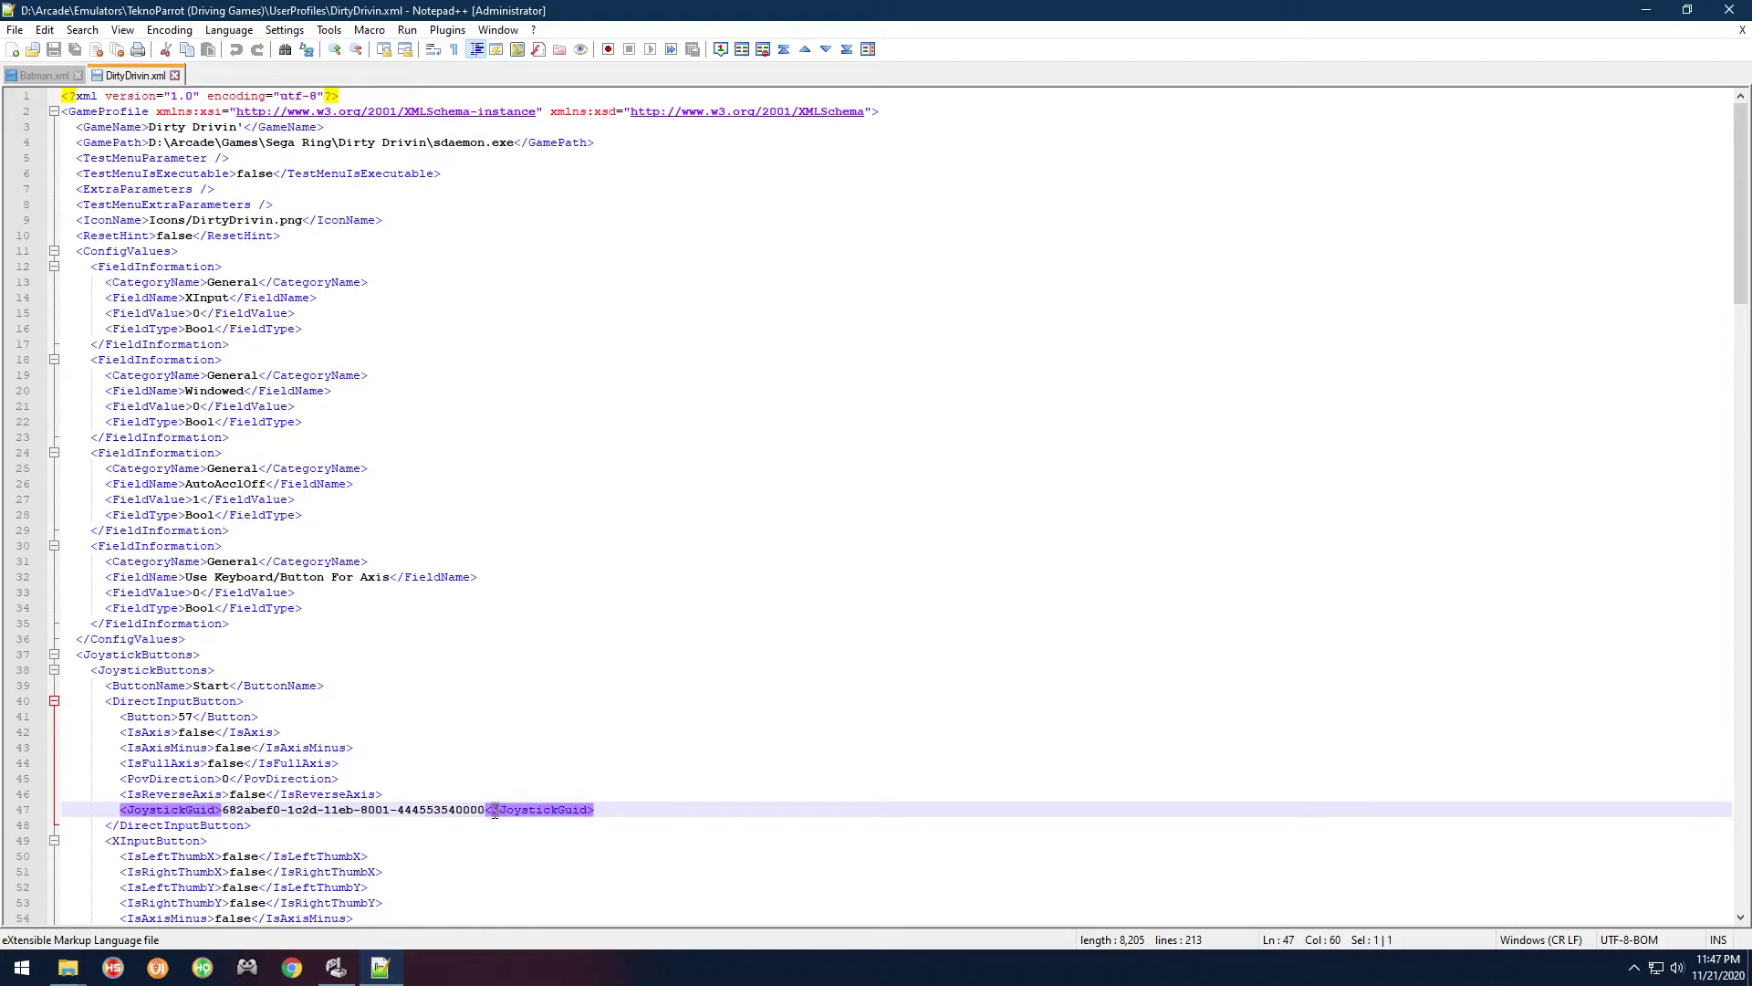
click(397, 821)
drag(223, 813, 484, 819)
key(Up)
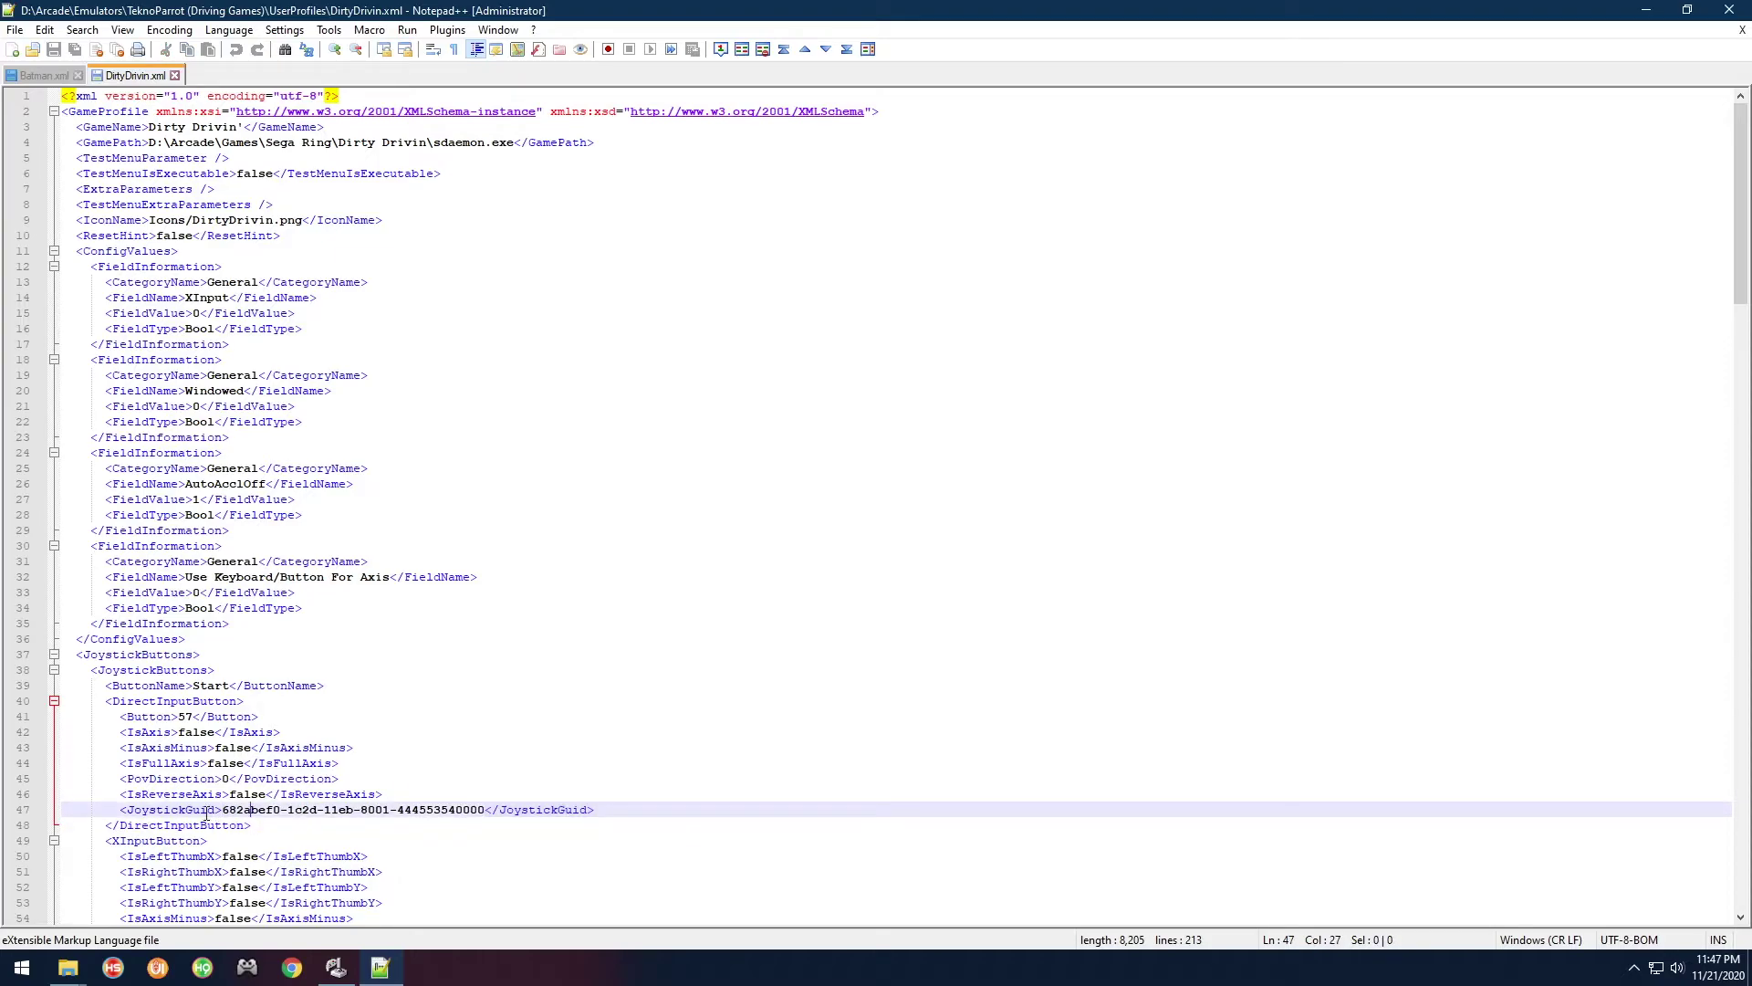
shift+click(224, 812)
drag(223, 811, 482, 811)
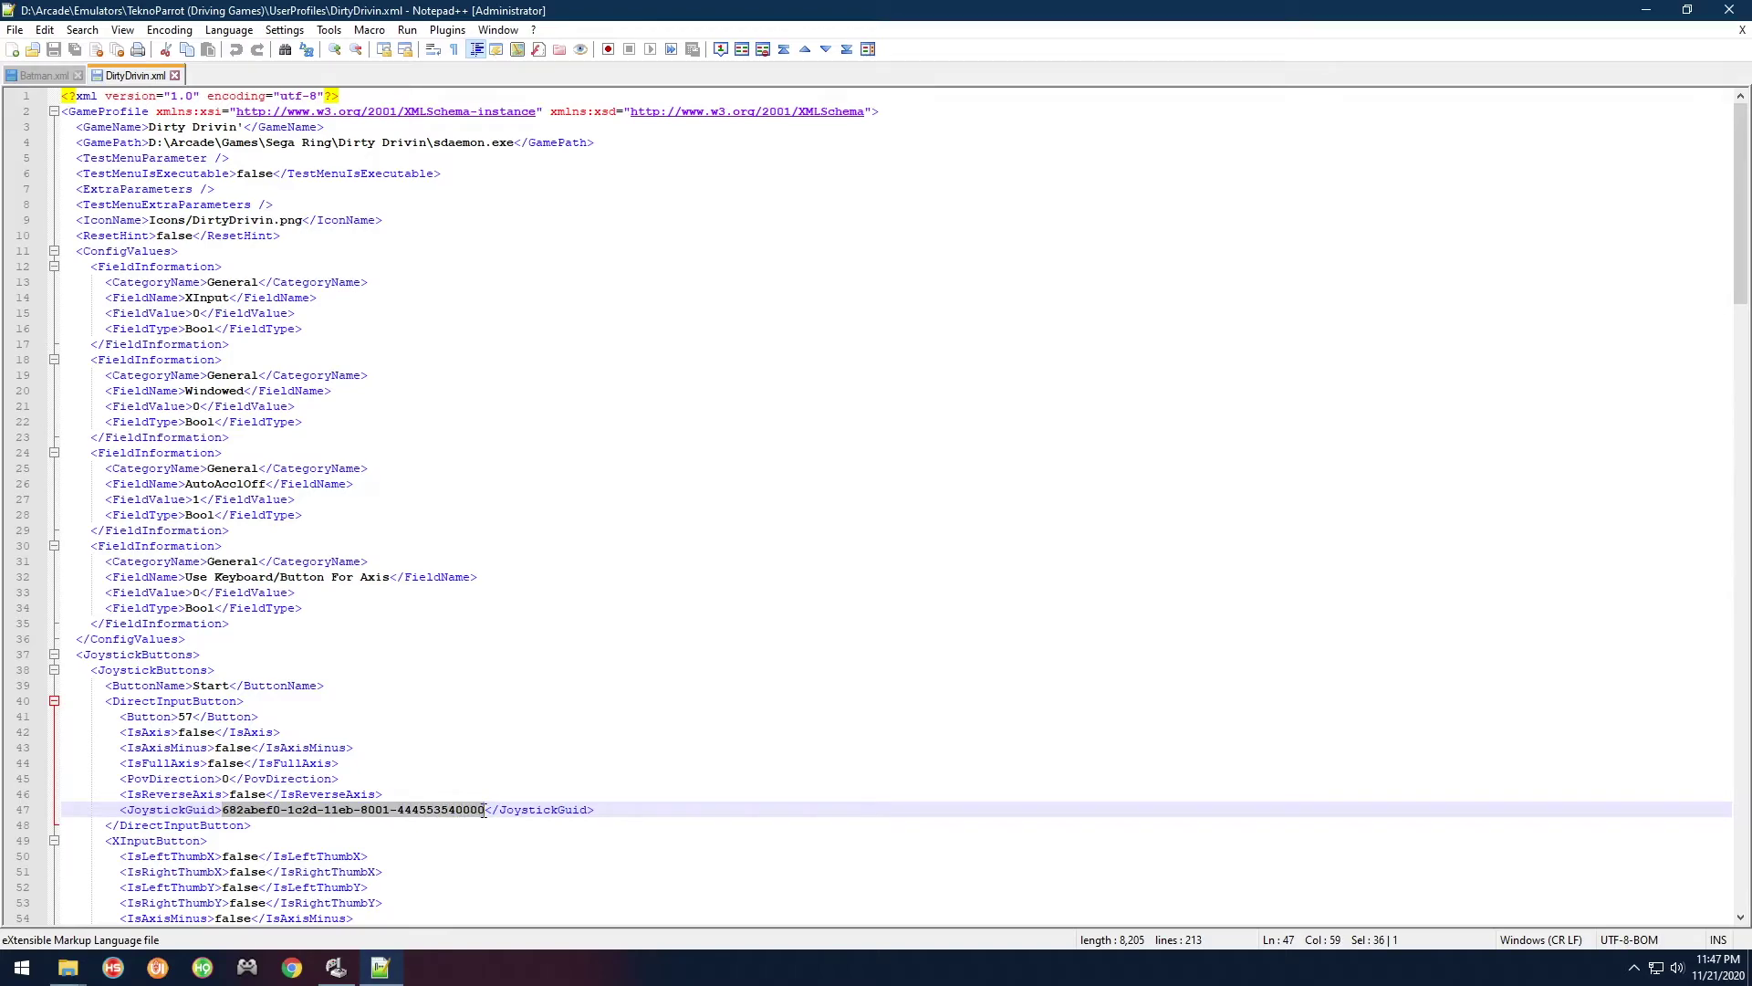
right_click(458, 820)
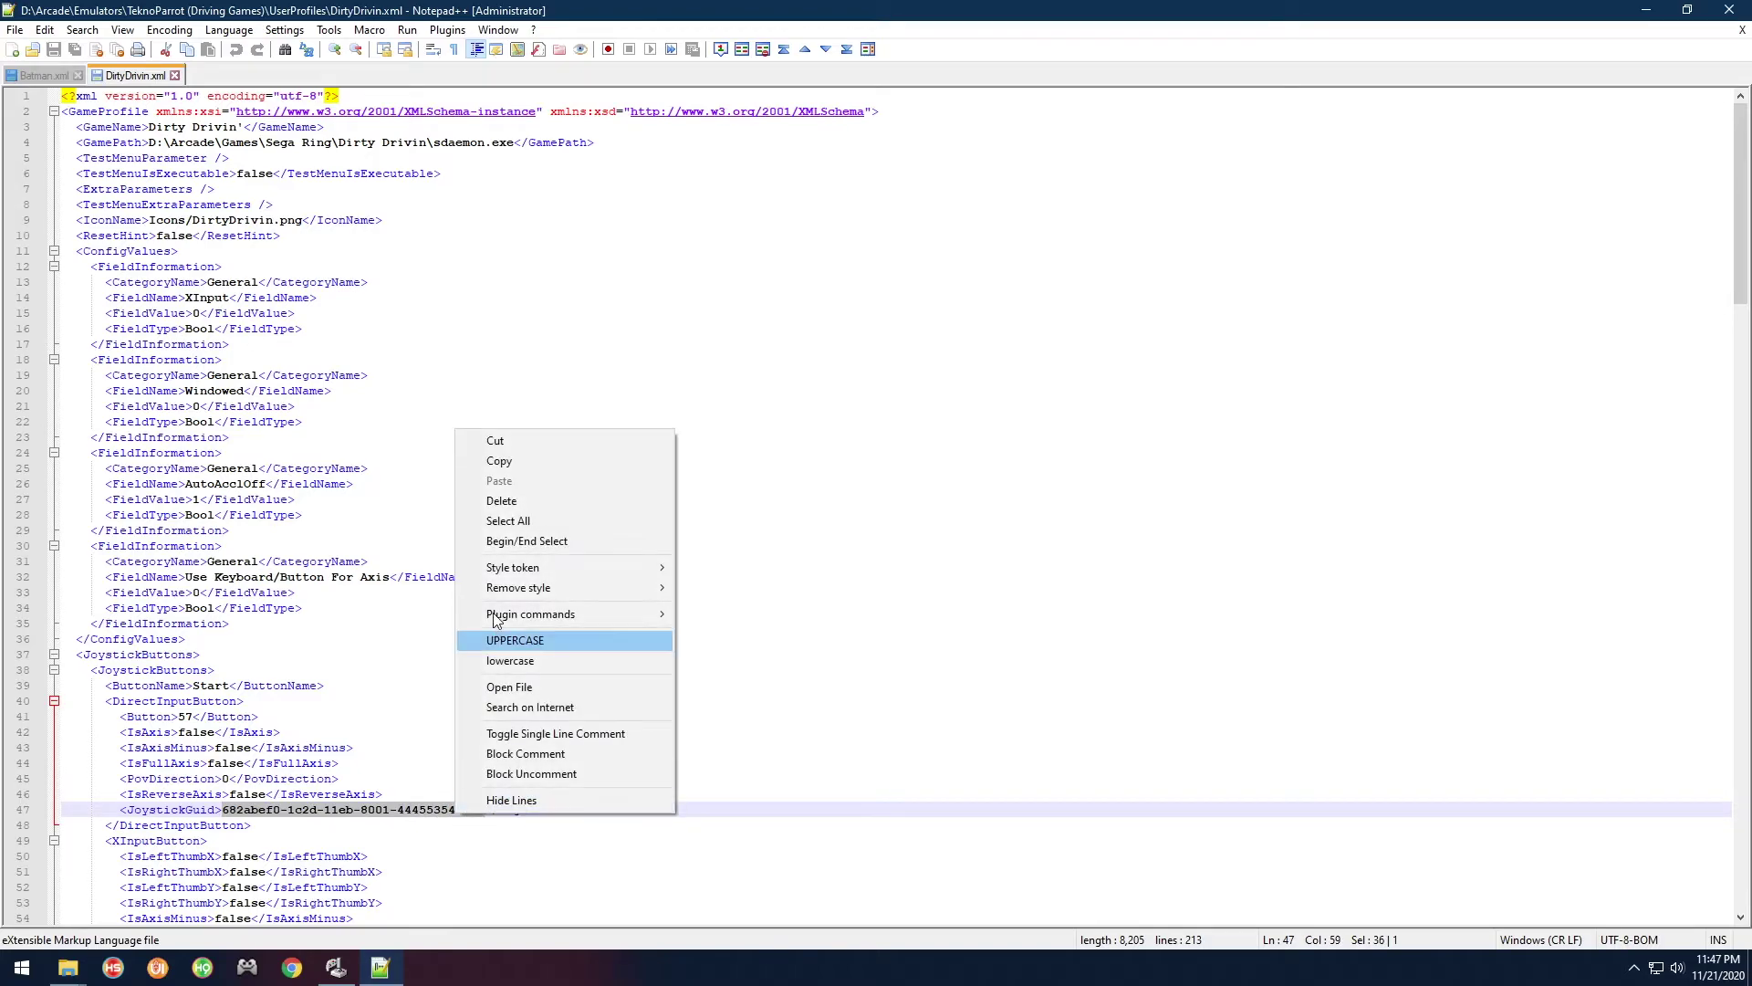
click(502, 460)
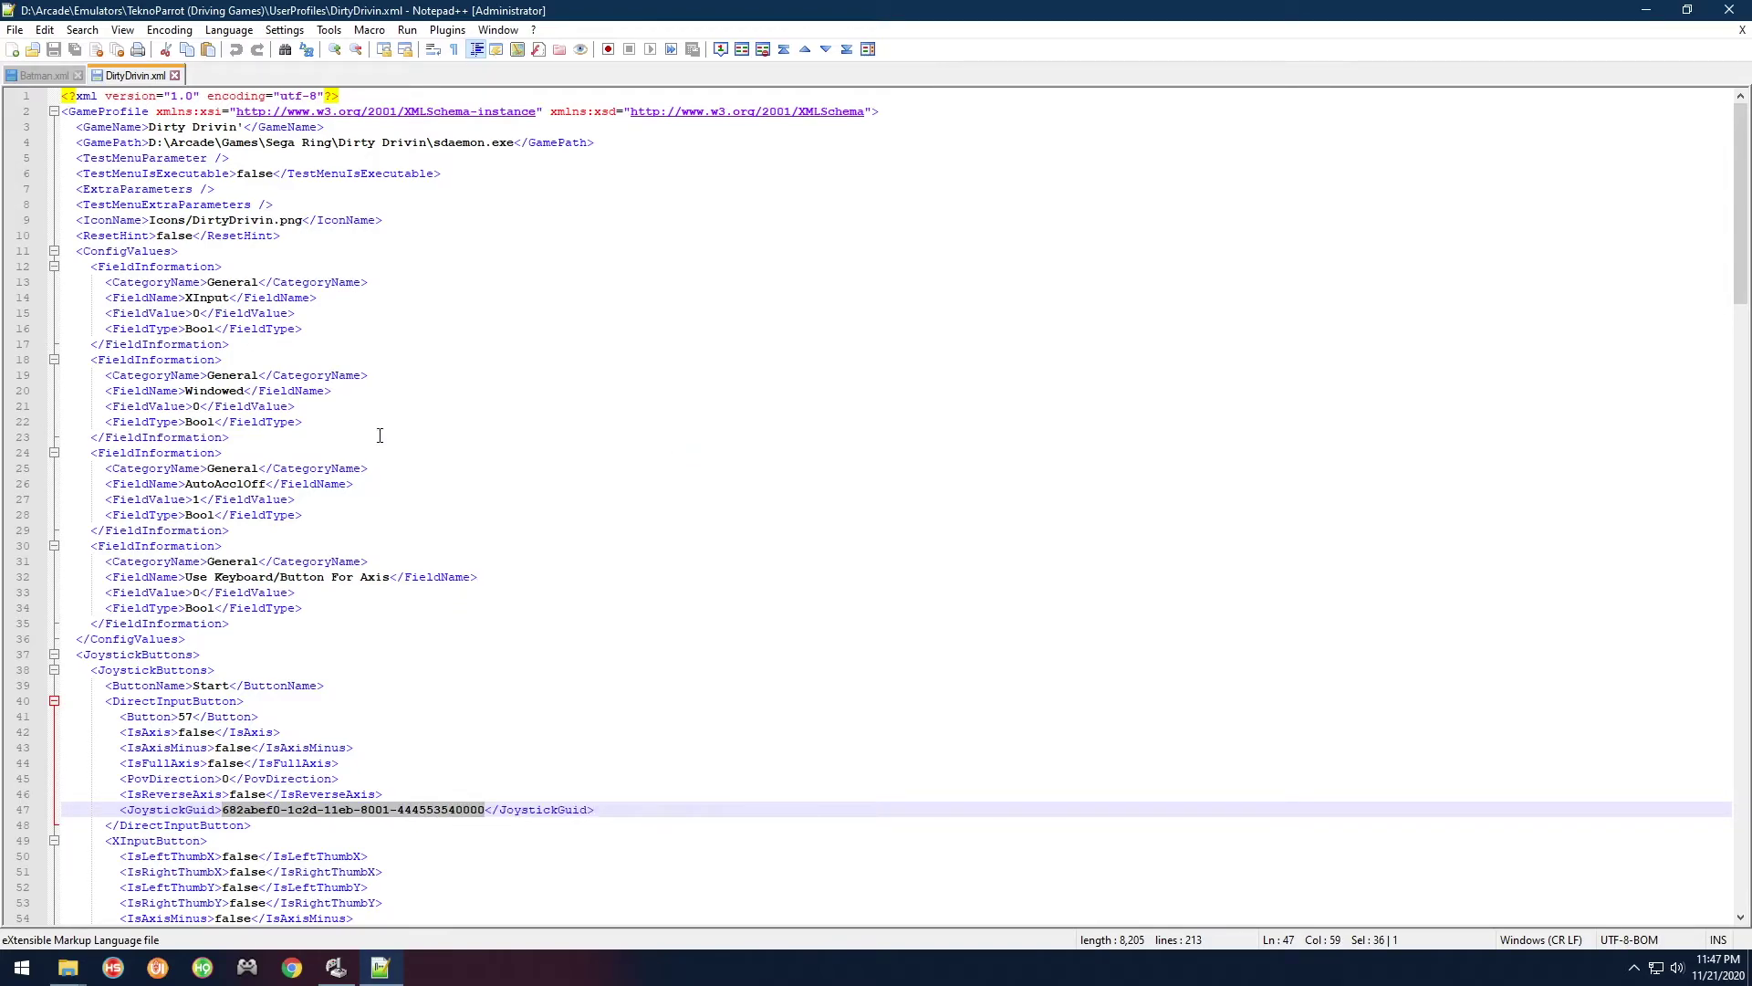
Compare the Start button's JoystickGuid in Batman.xml with the one in DirtyDrivin.xml
click(39, 73)
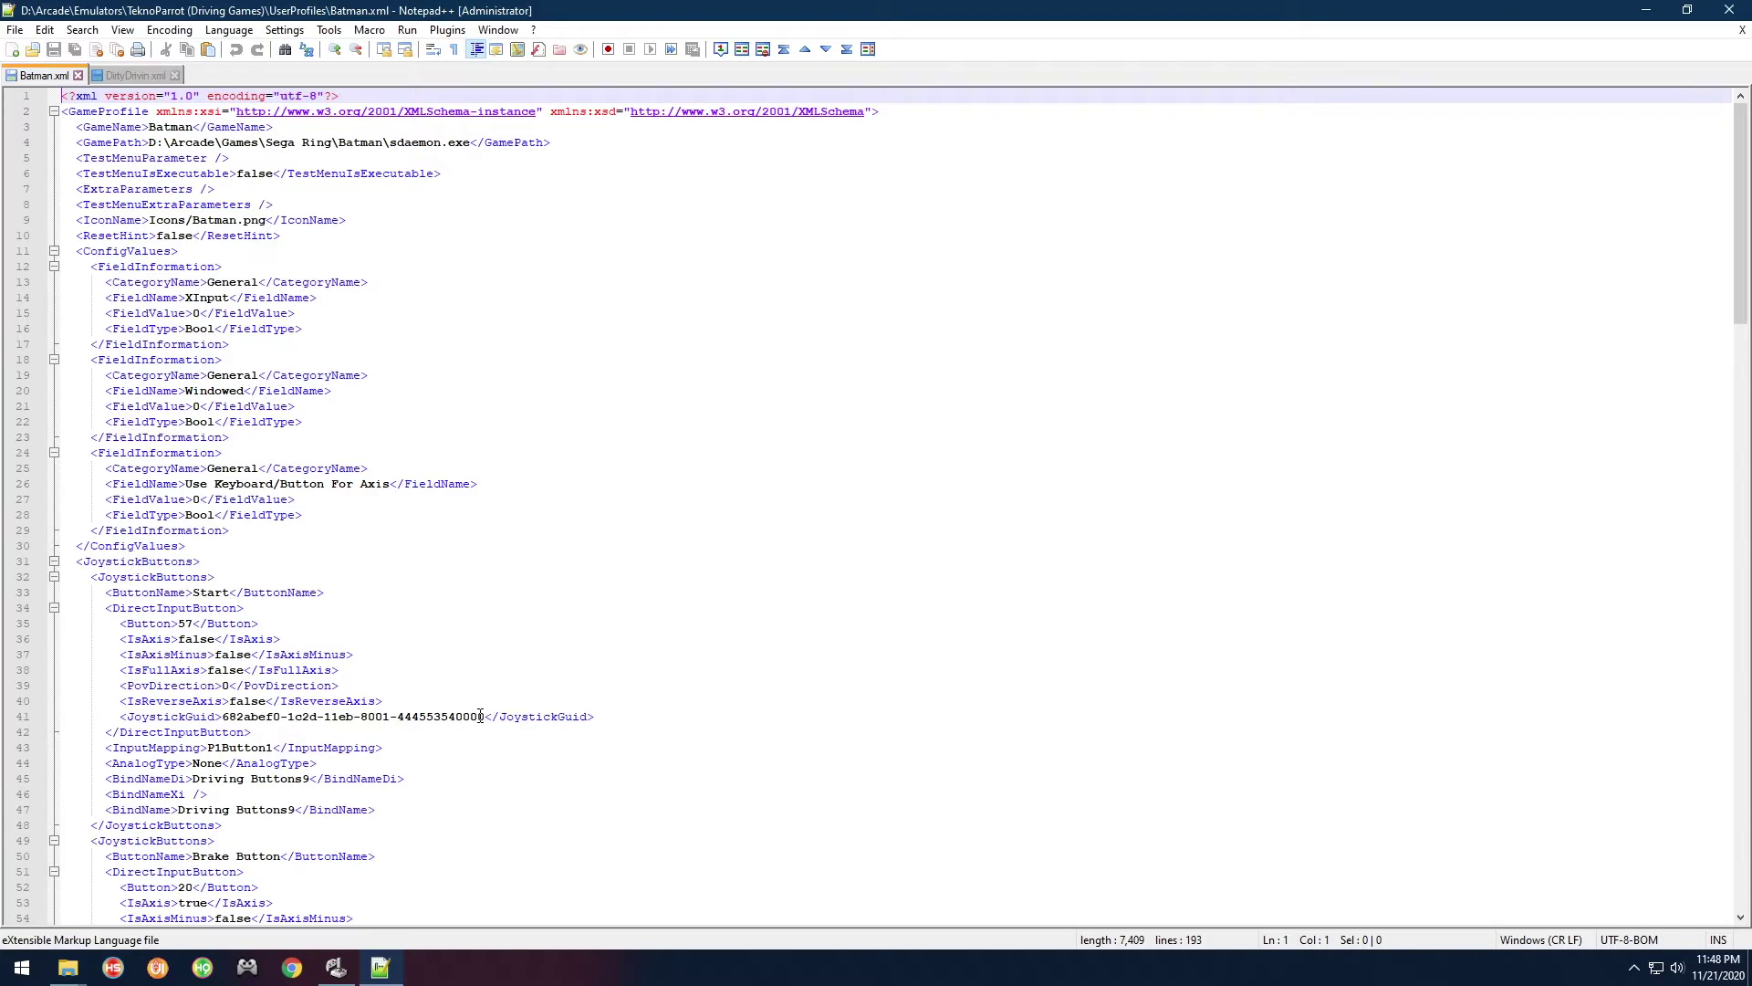
click(135, 77)
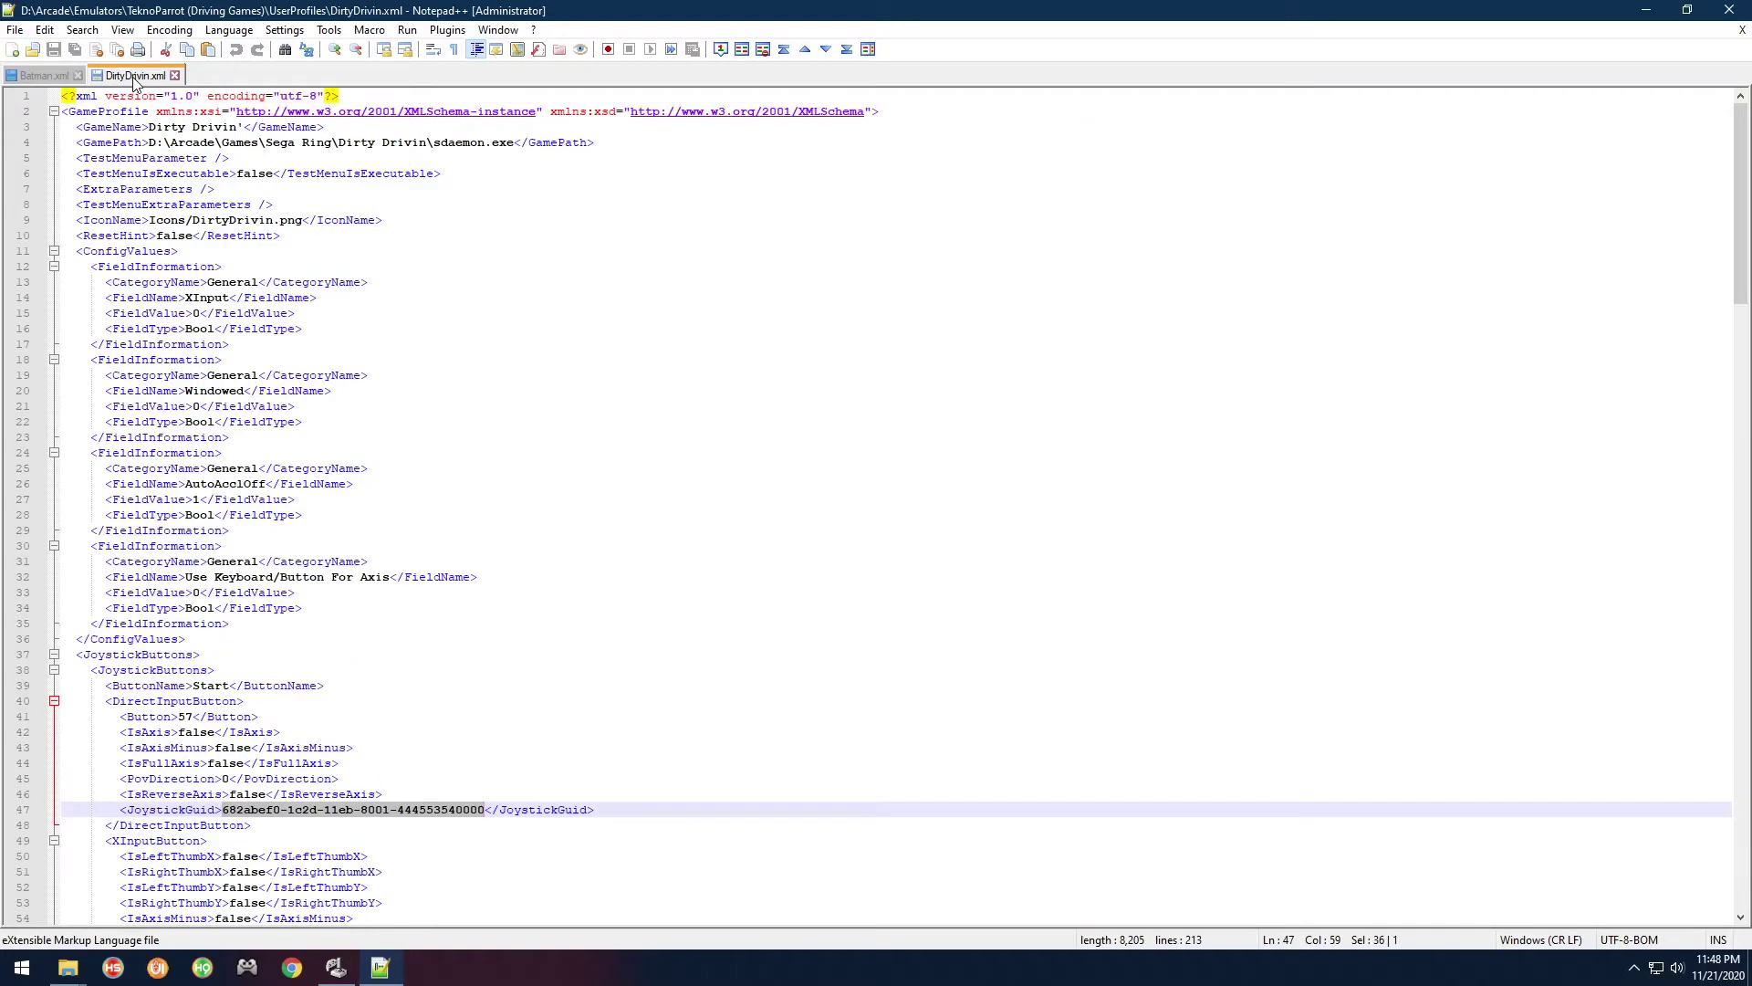
click(42, 74)
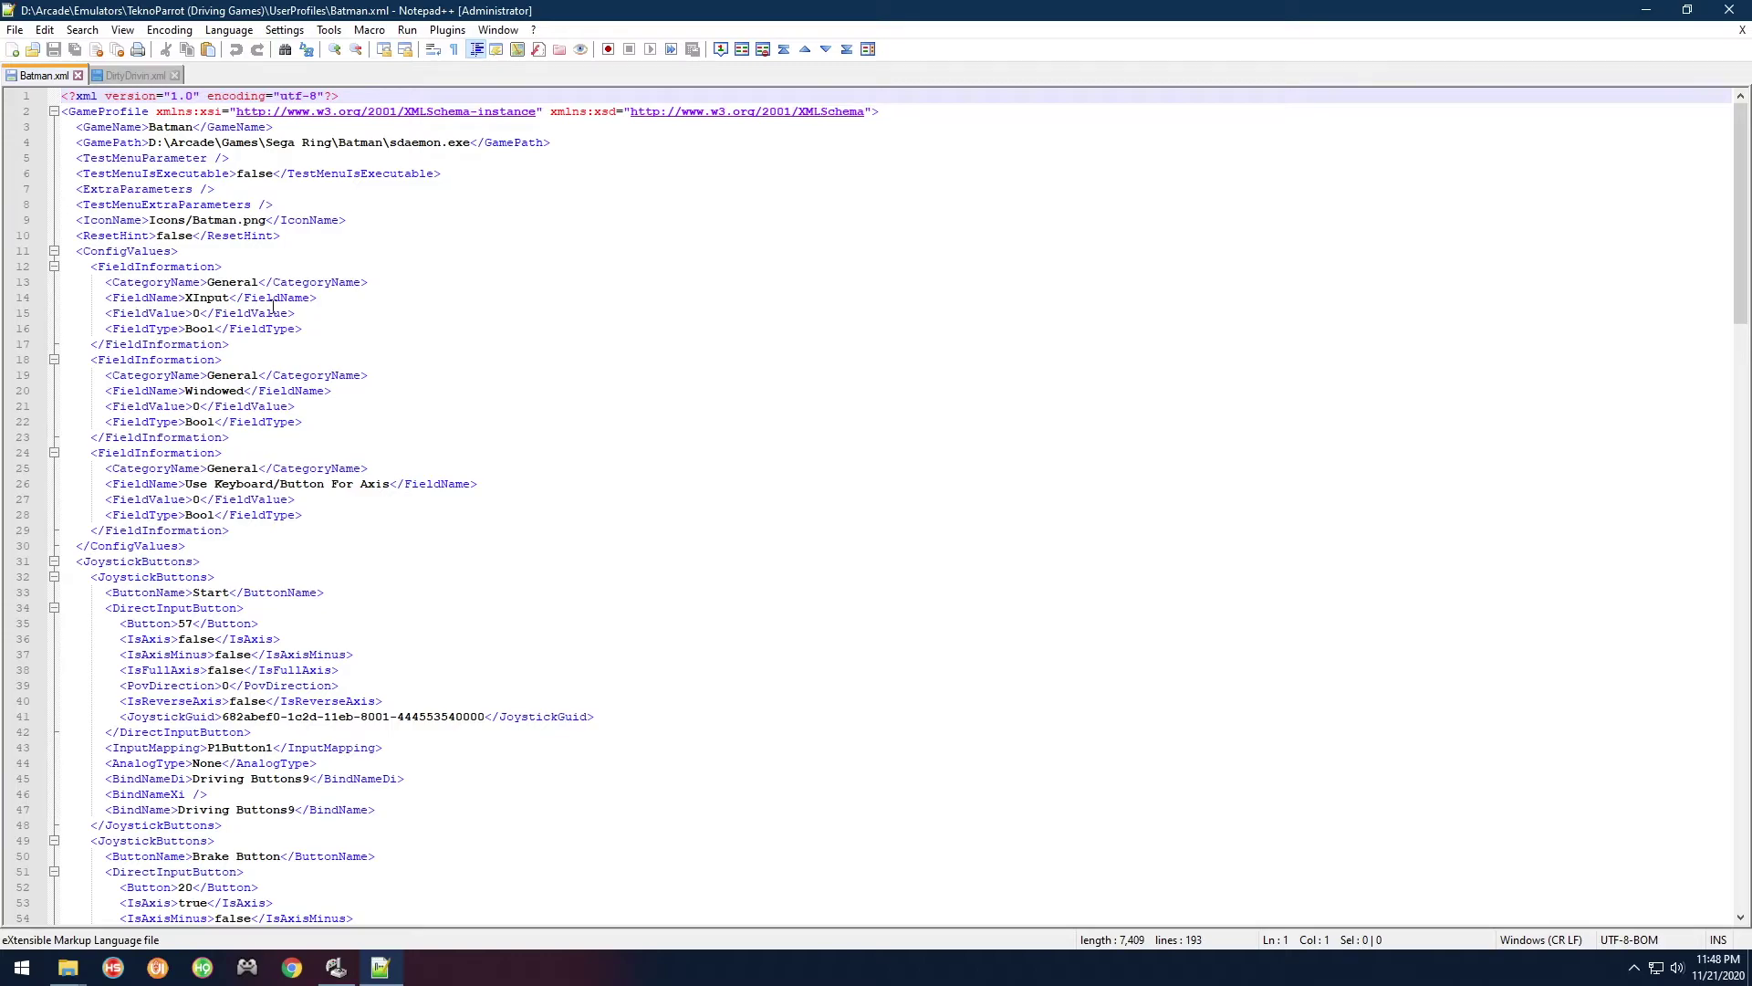
Open Find in Files and paste the copied JoystickGuid as both the search text and the replacement text
click(82, 29)
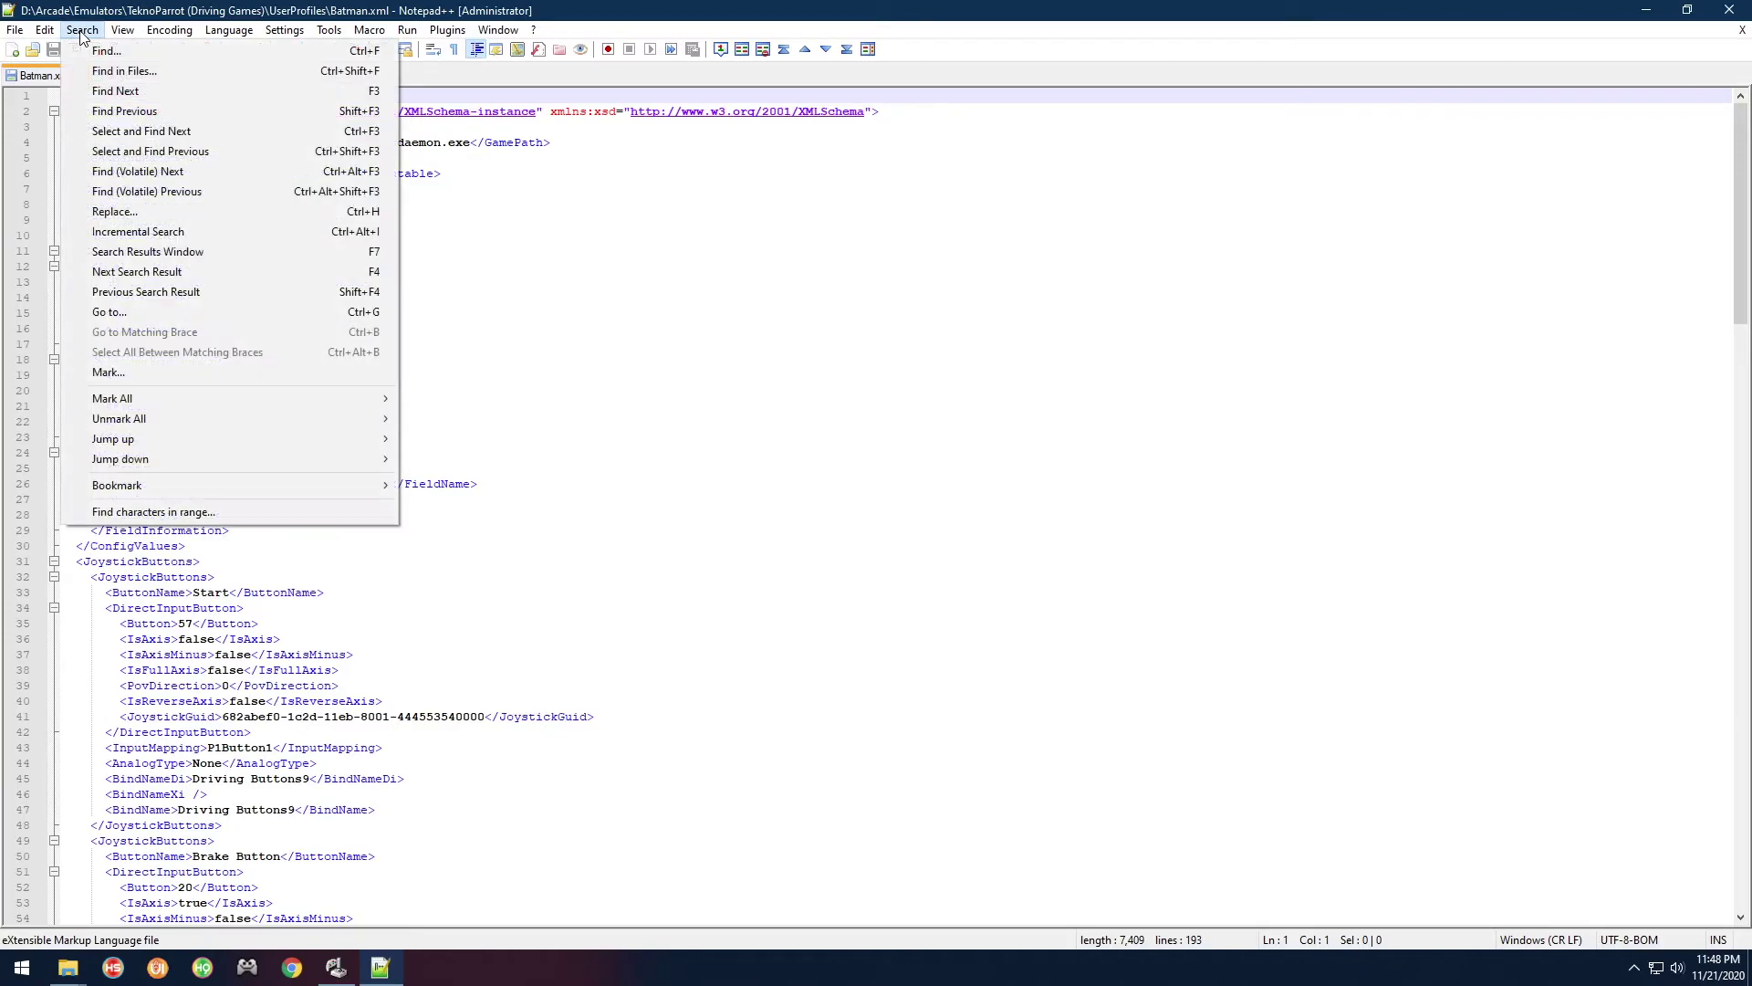
click(101, 71)
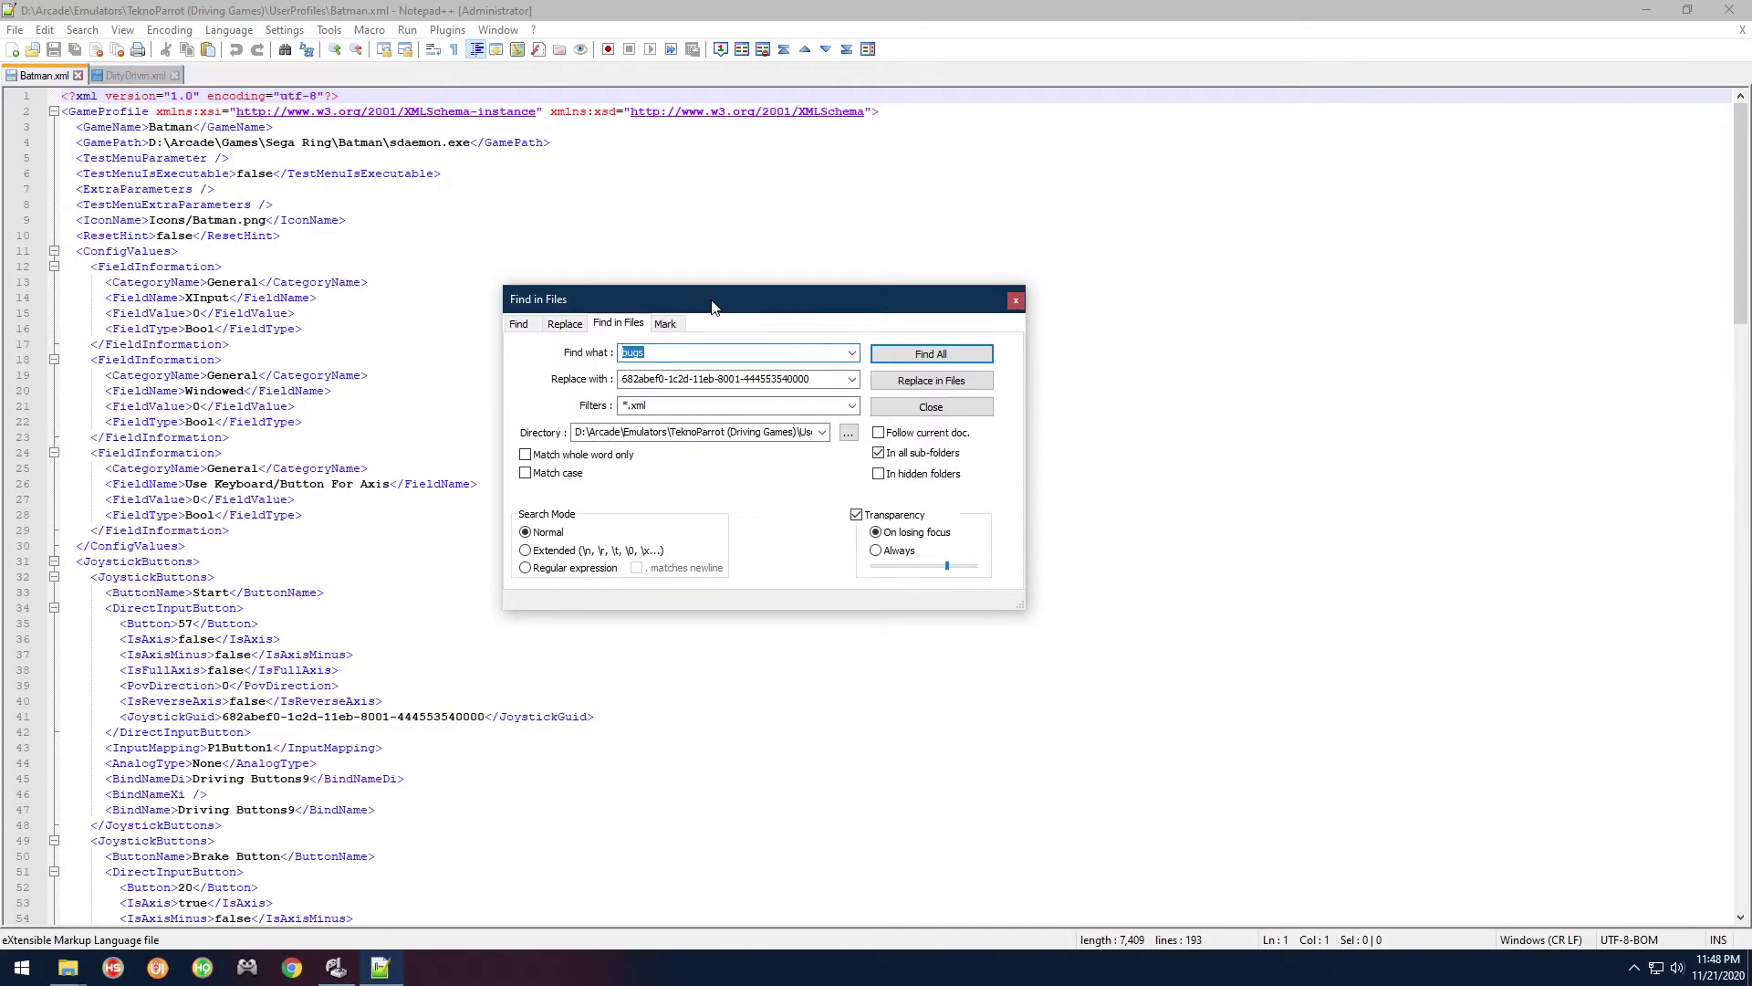
drag(715, 309, 717, 328)
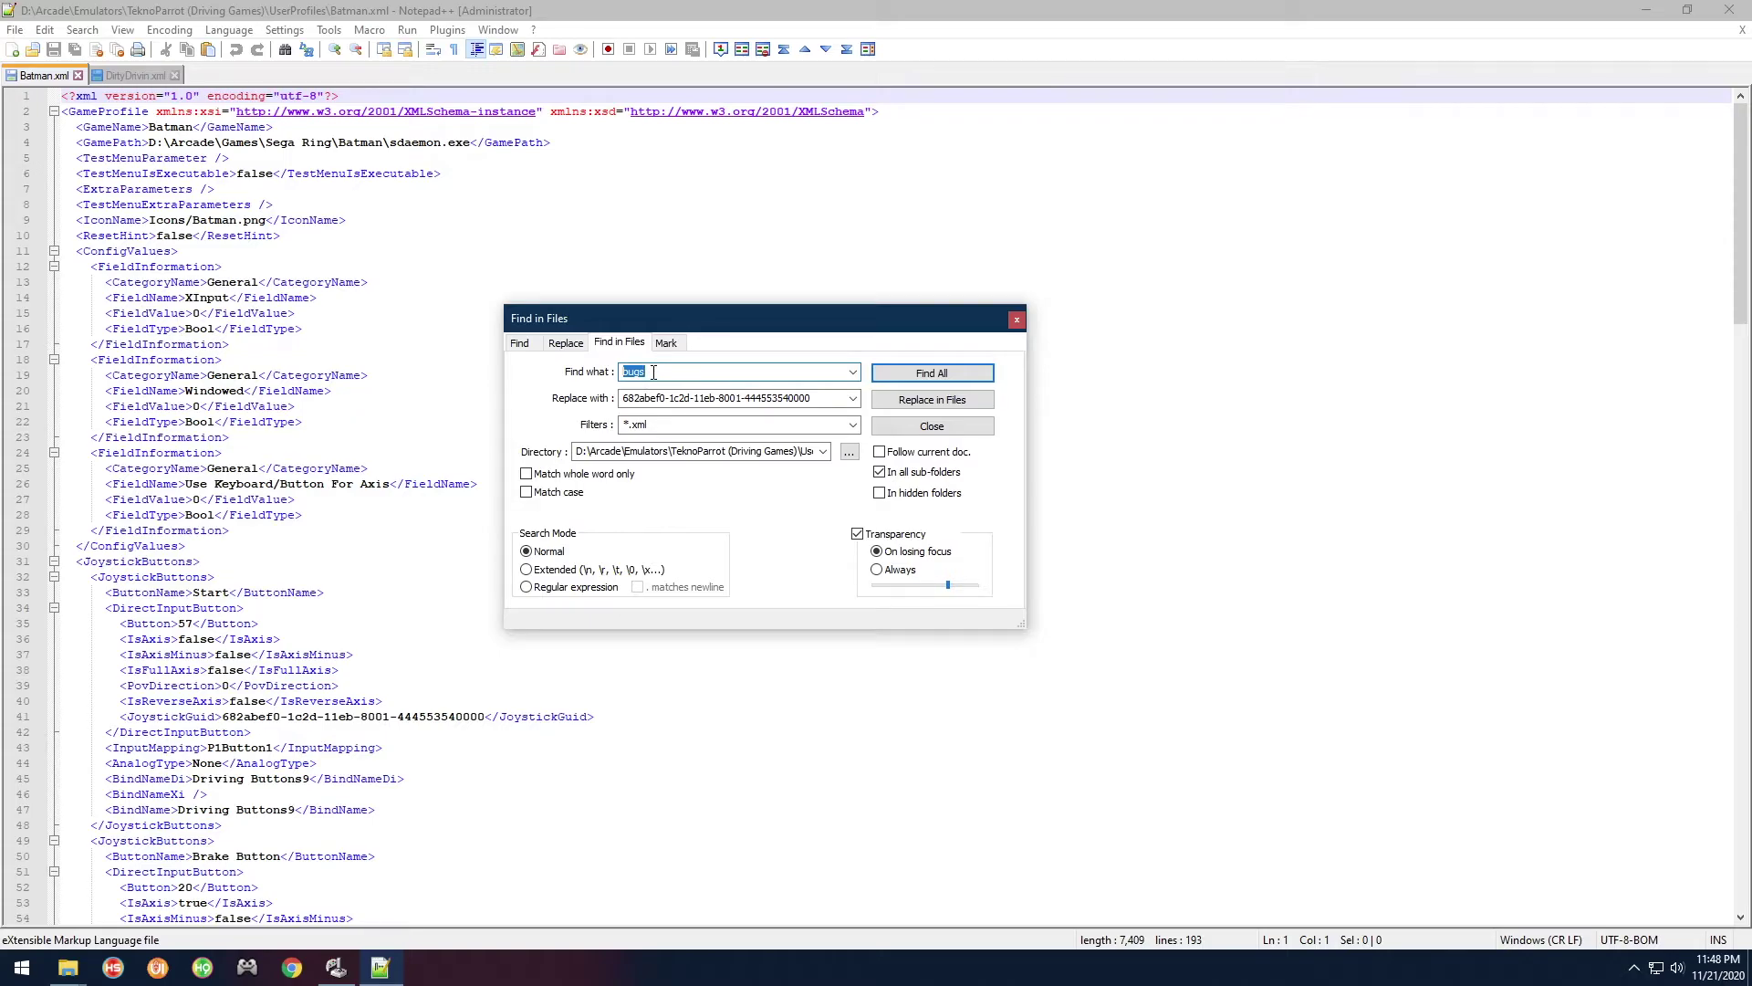
right_click(654, 372)
click(717, 454)
click(767, 398)
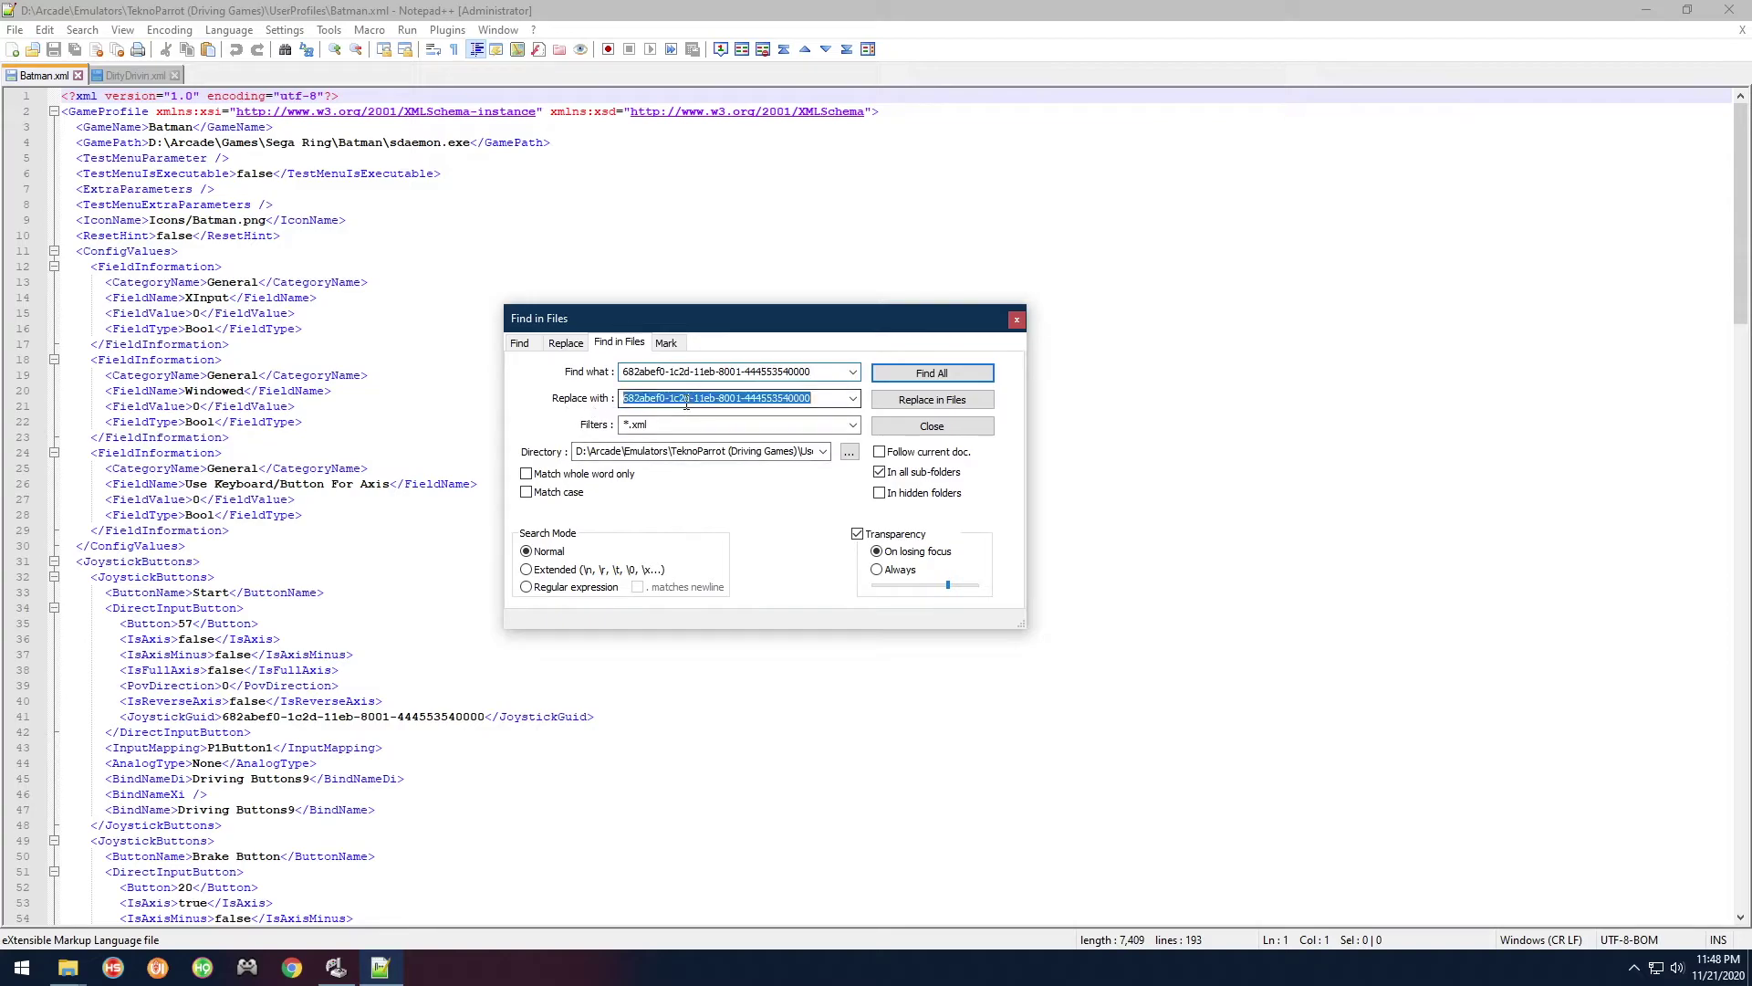
right_click(767, 398)
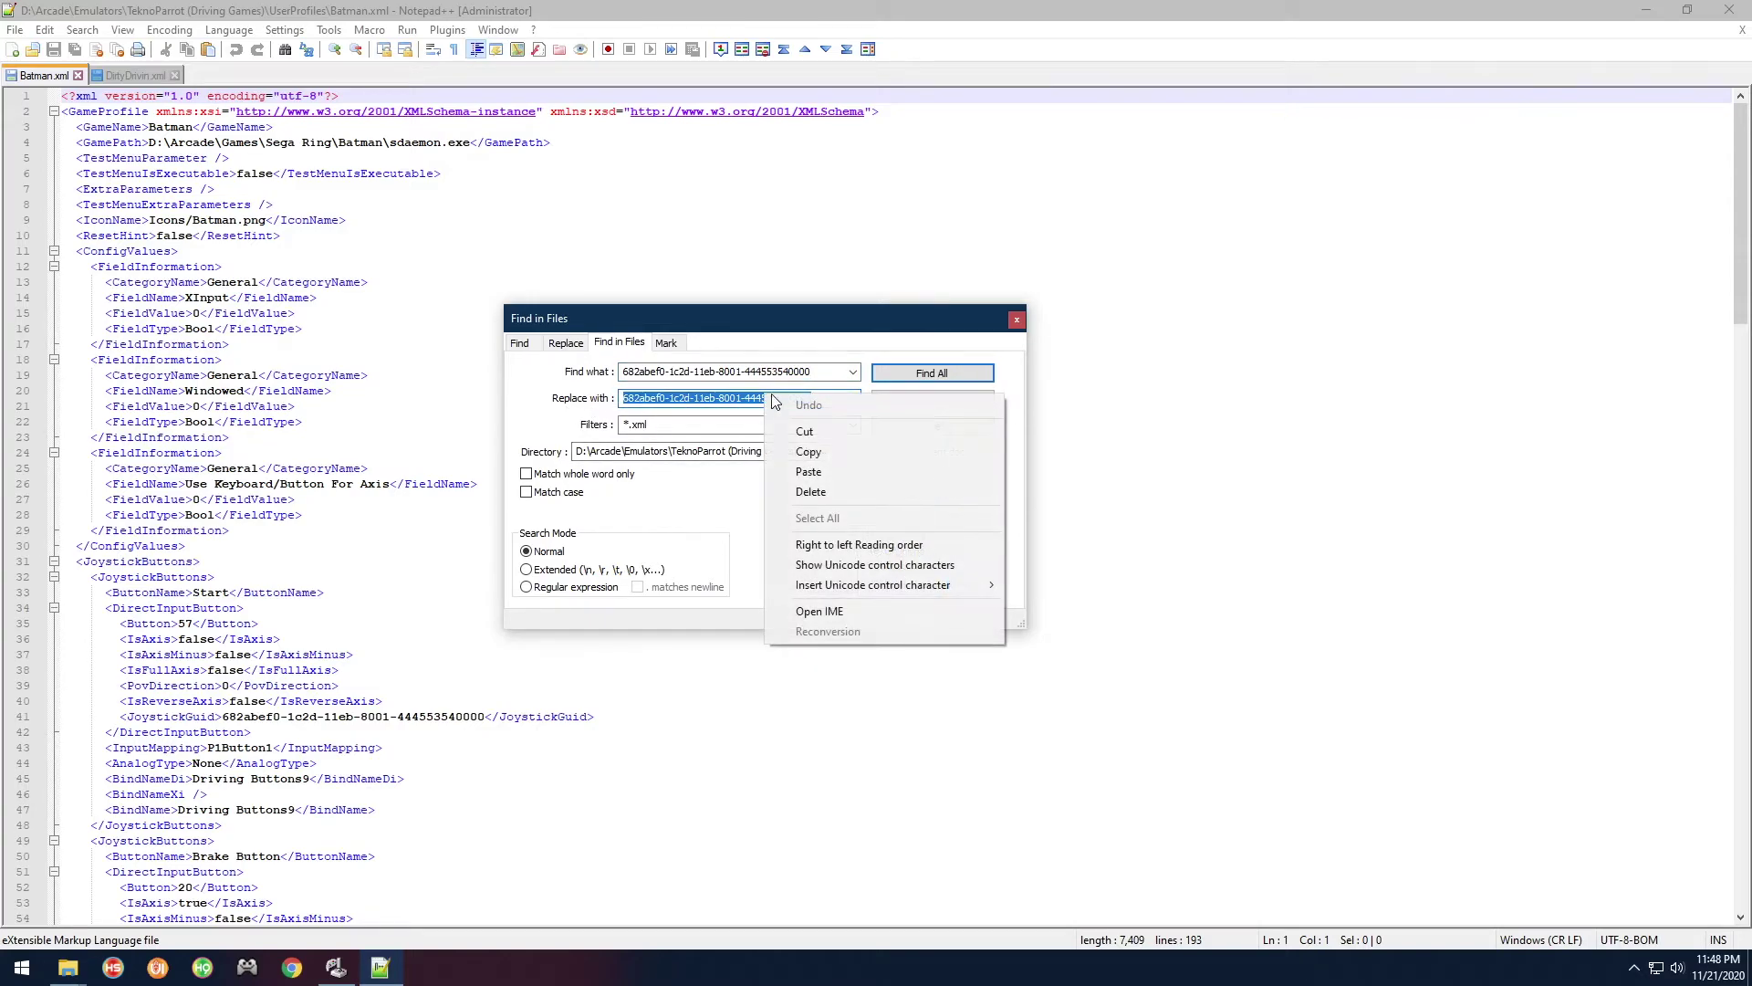
click(810, 471)
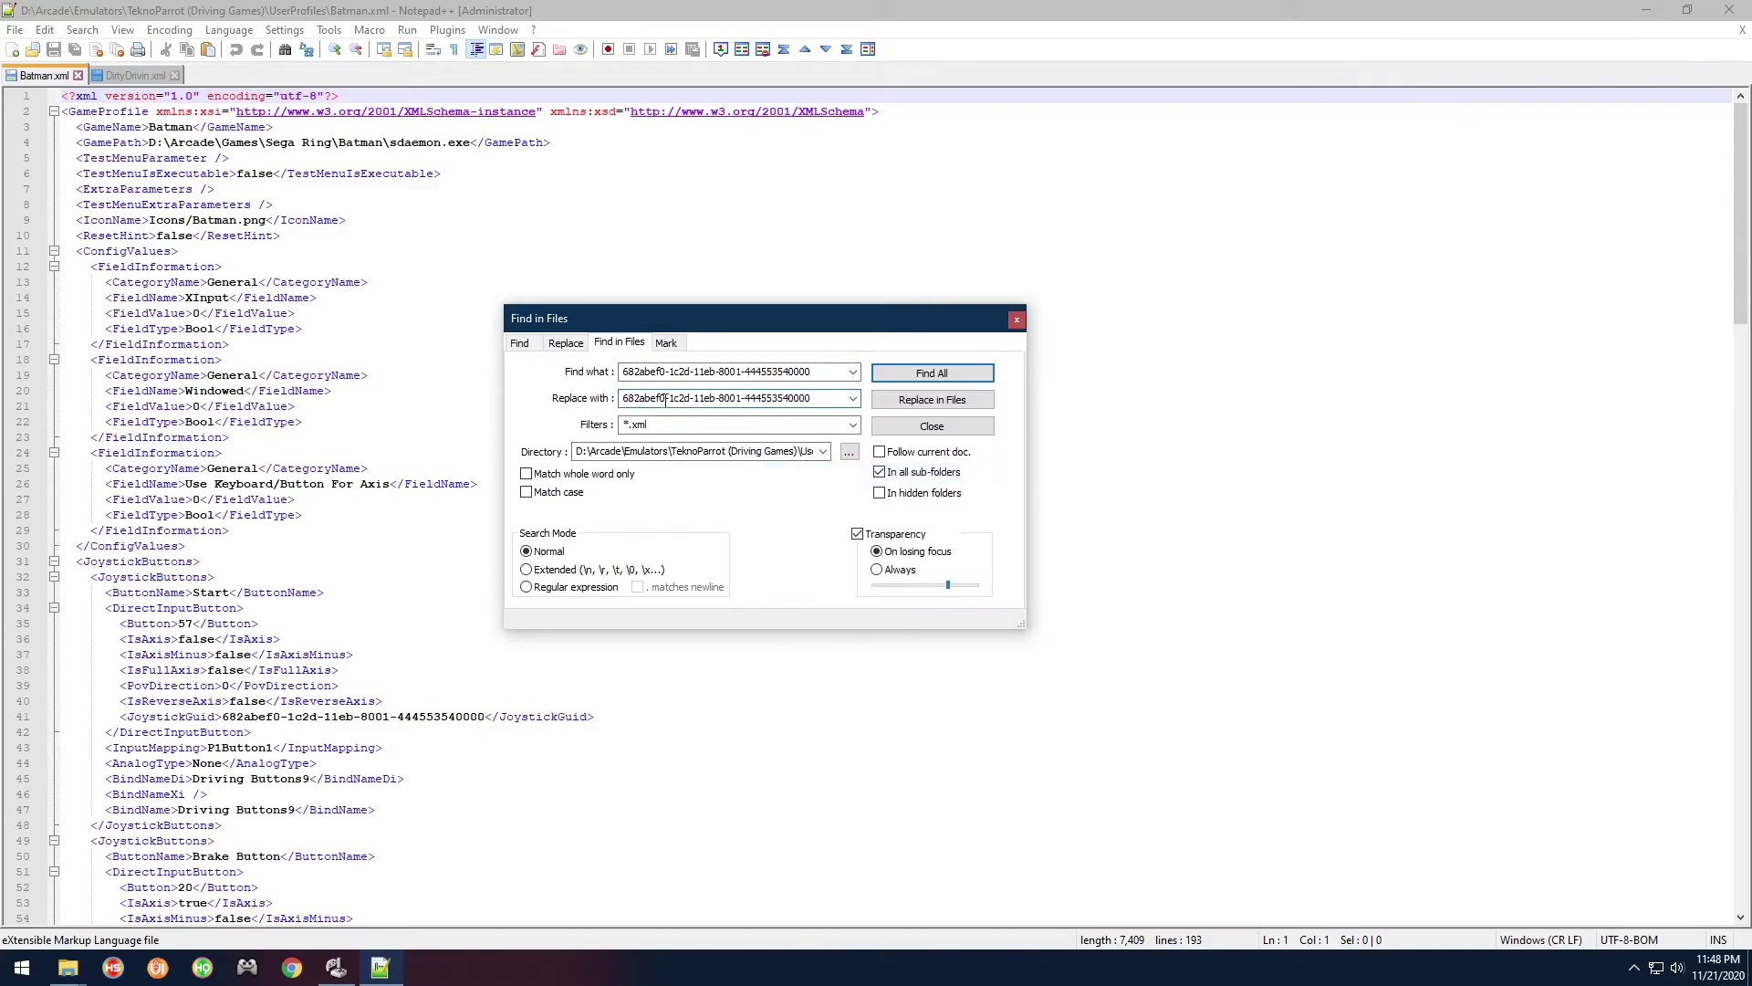
Copy the Start button's JoystickGuid from Batman.xml and paste it as the Find in Files search text
click(137, 76)
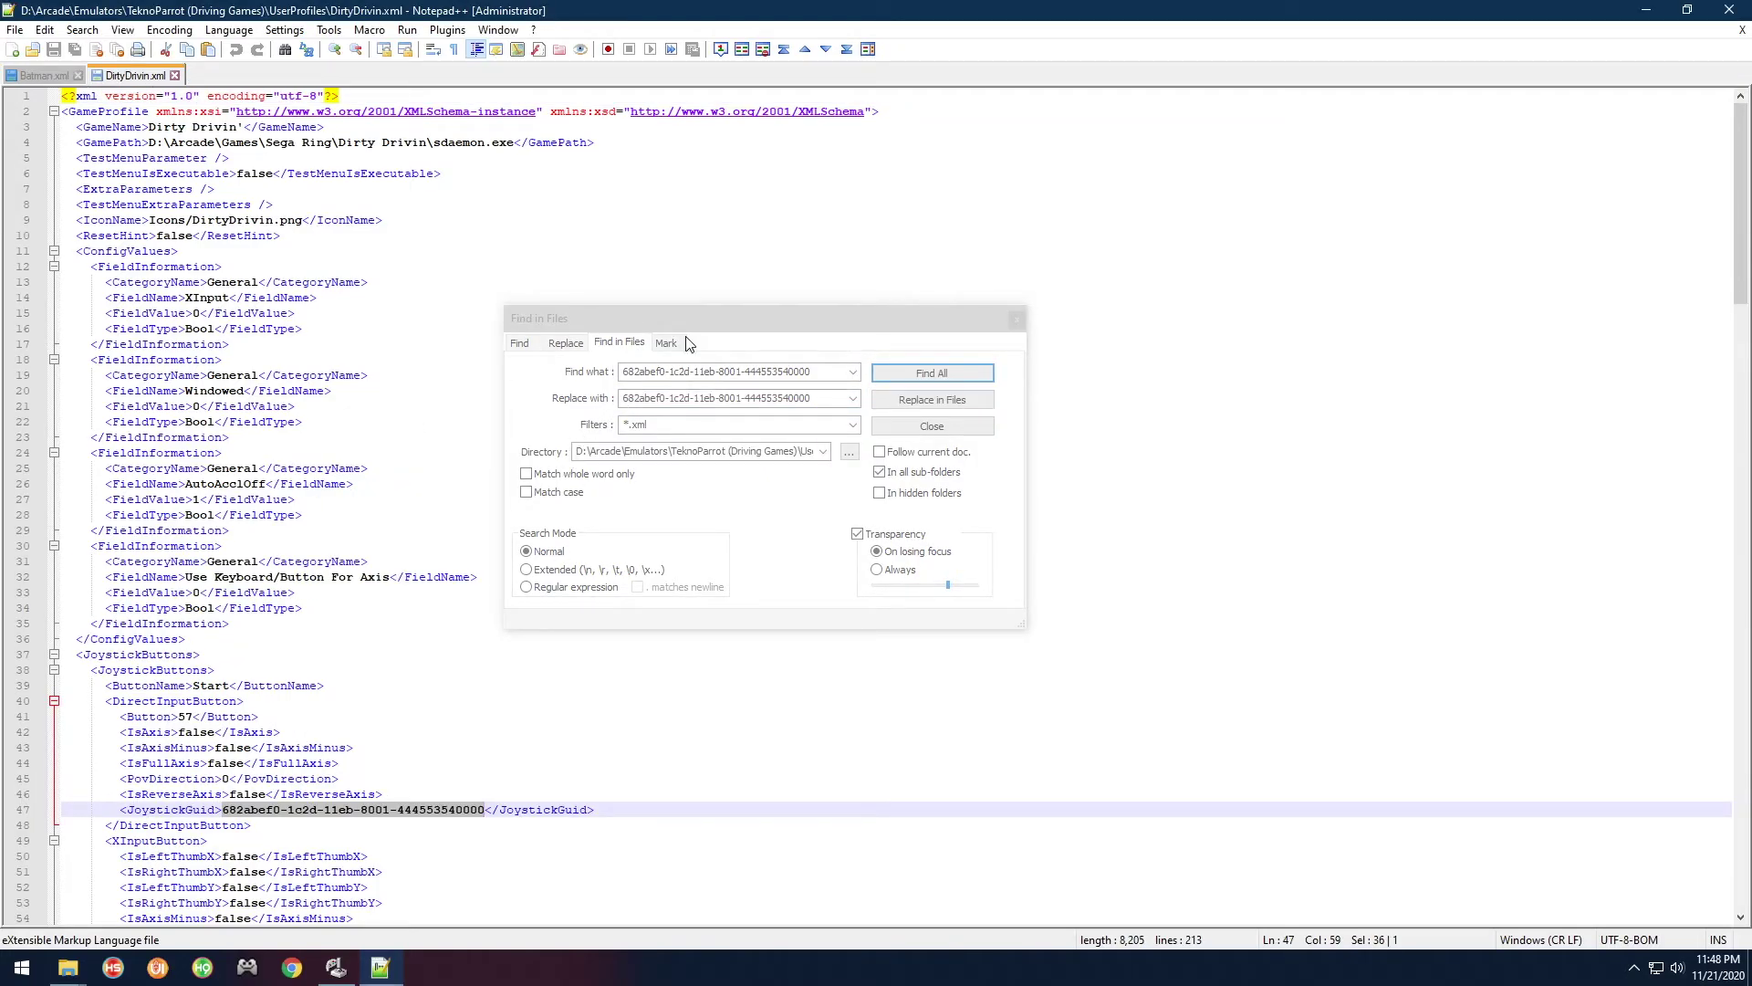
key(ctrl+shift+f)
click(37, 73)
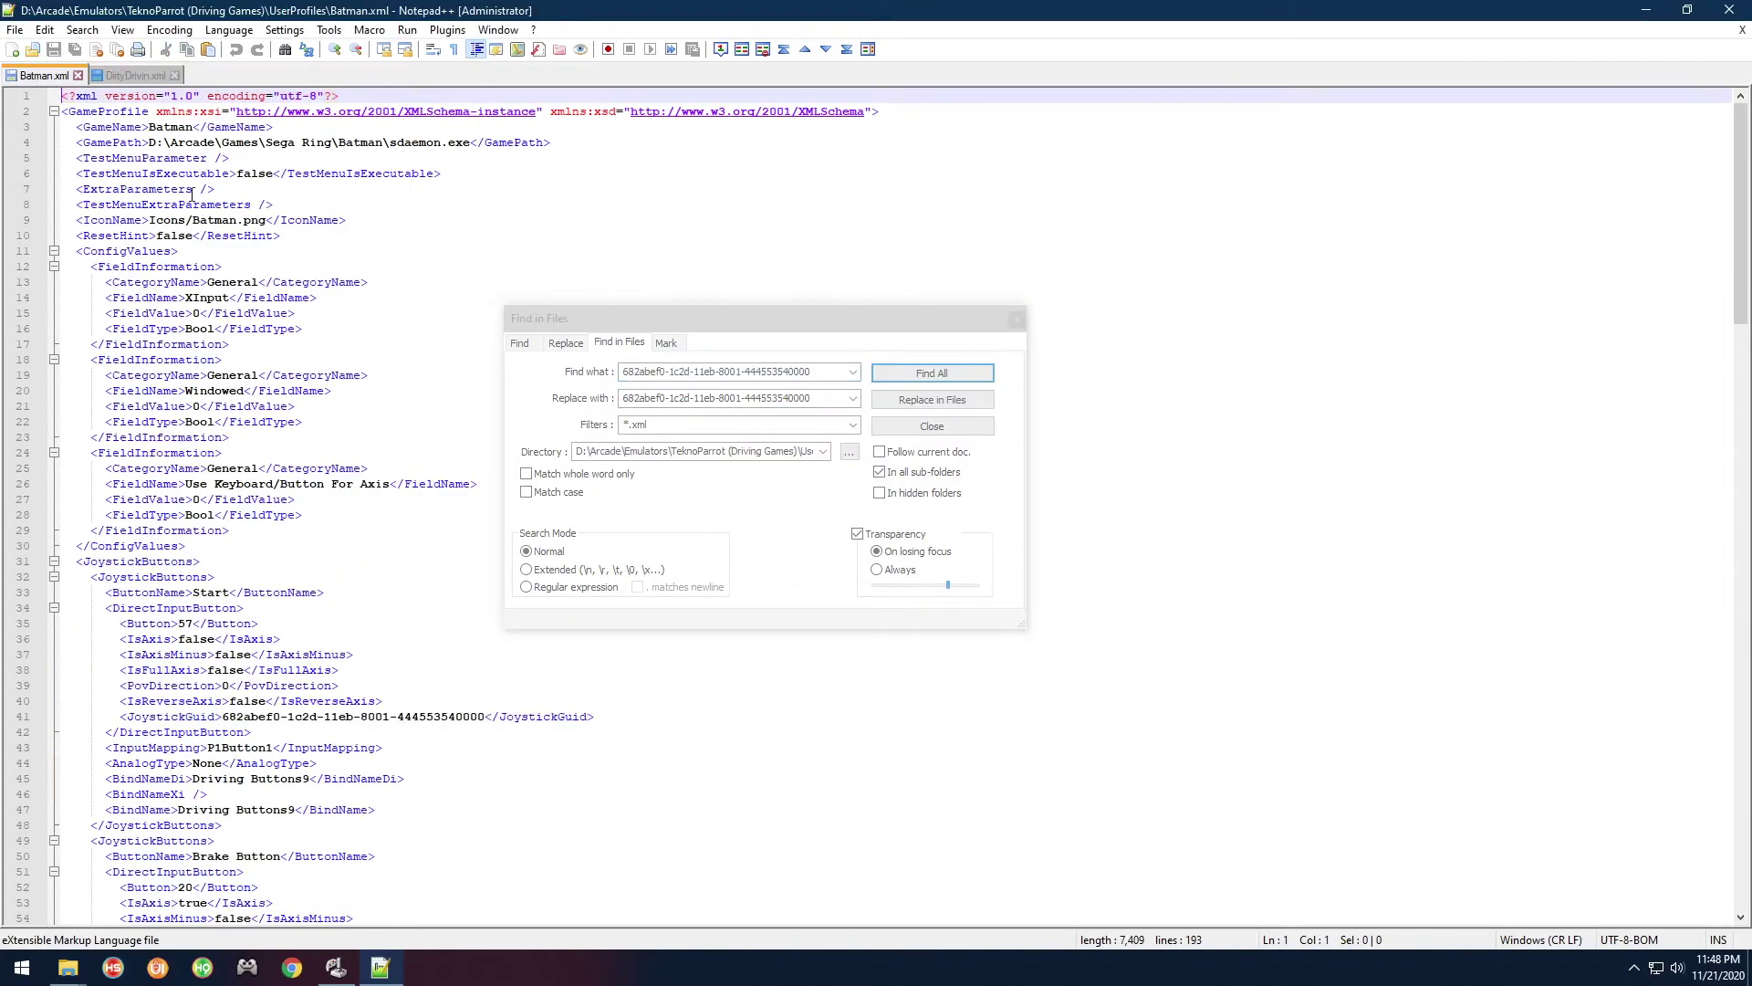
drag(225, 718, 483, 723)
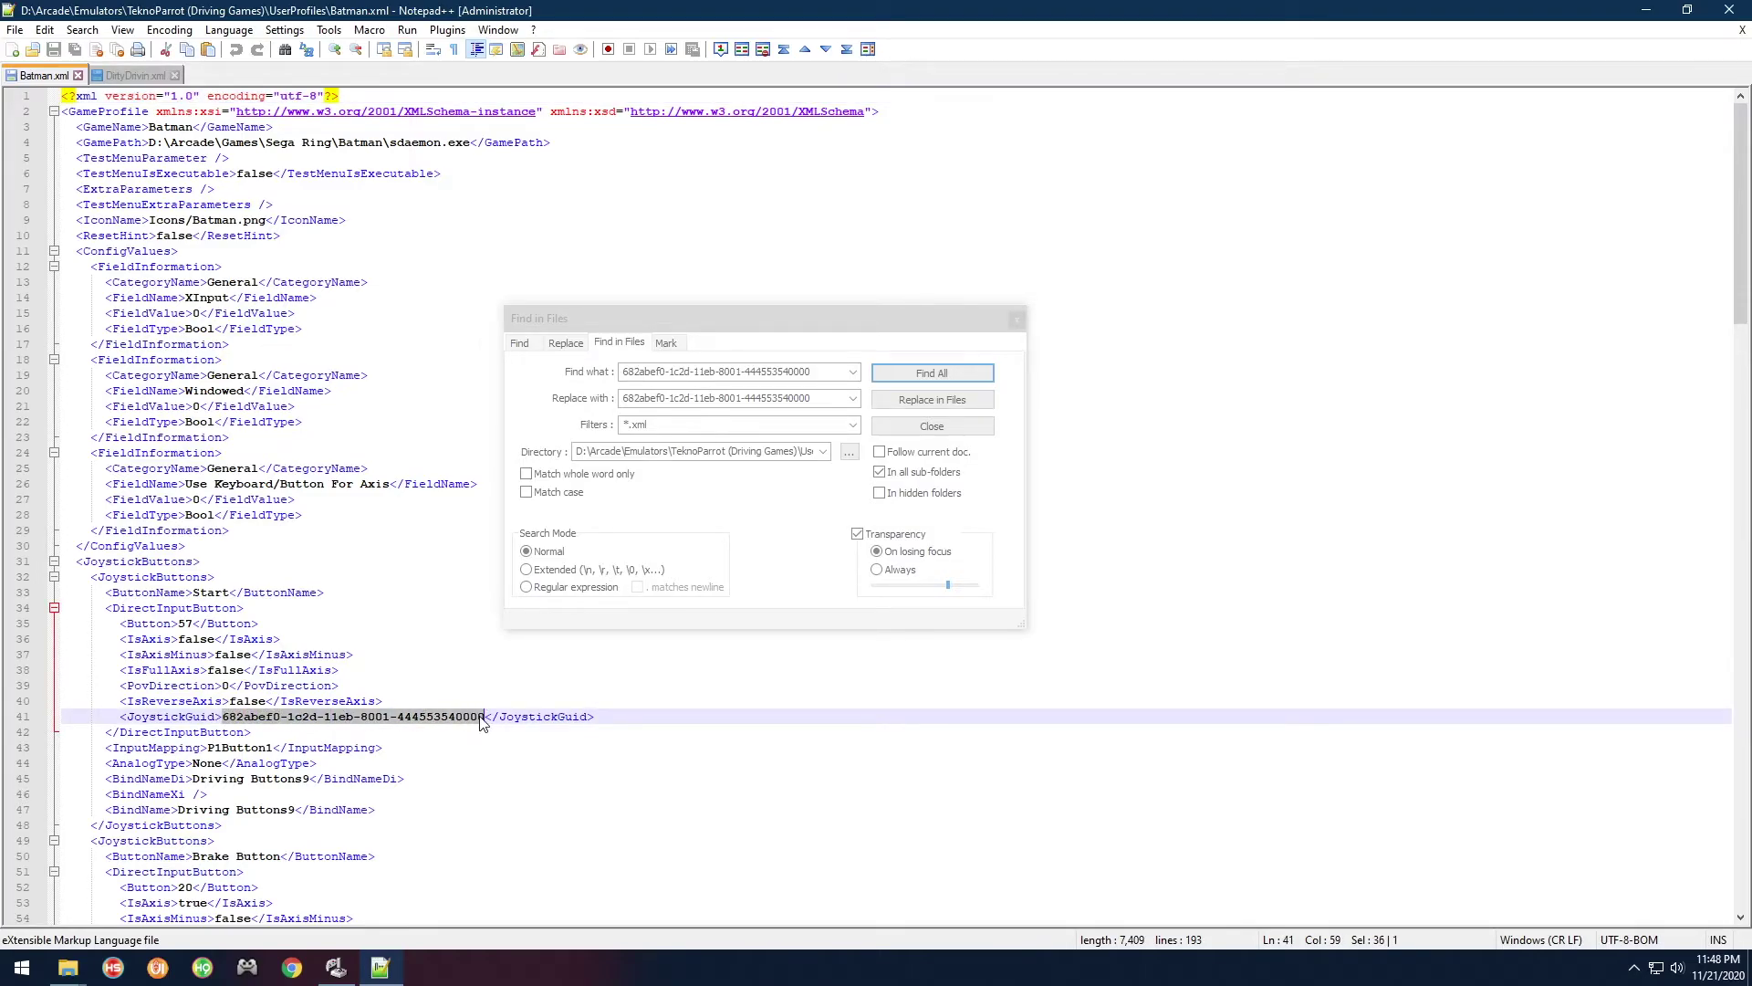
right_click(483, 723)
click(547, 360)
click(805, 372)
drag(805, 373, 616, 372)
right_click(663, 374)
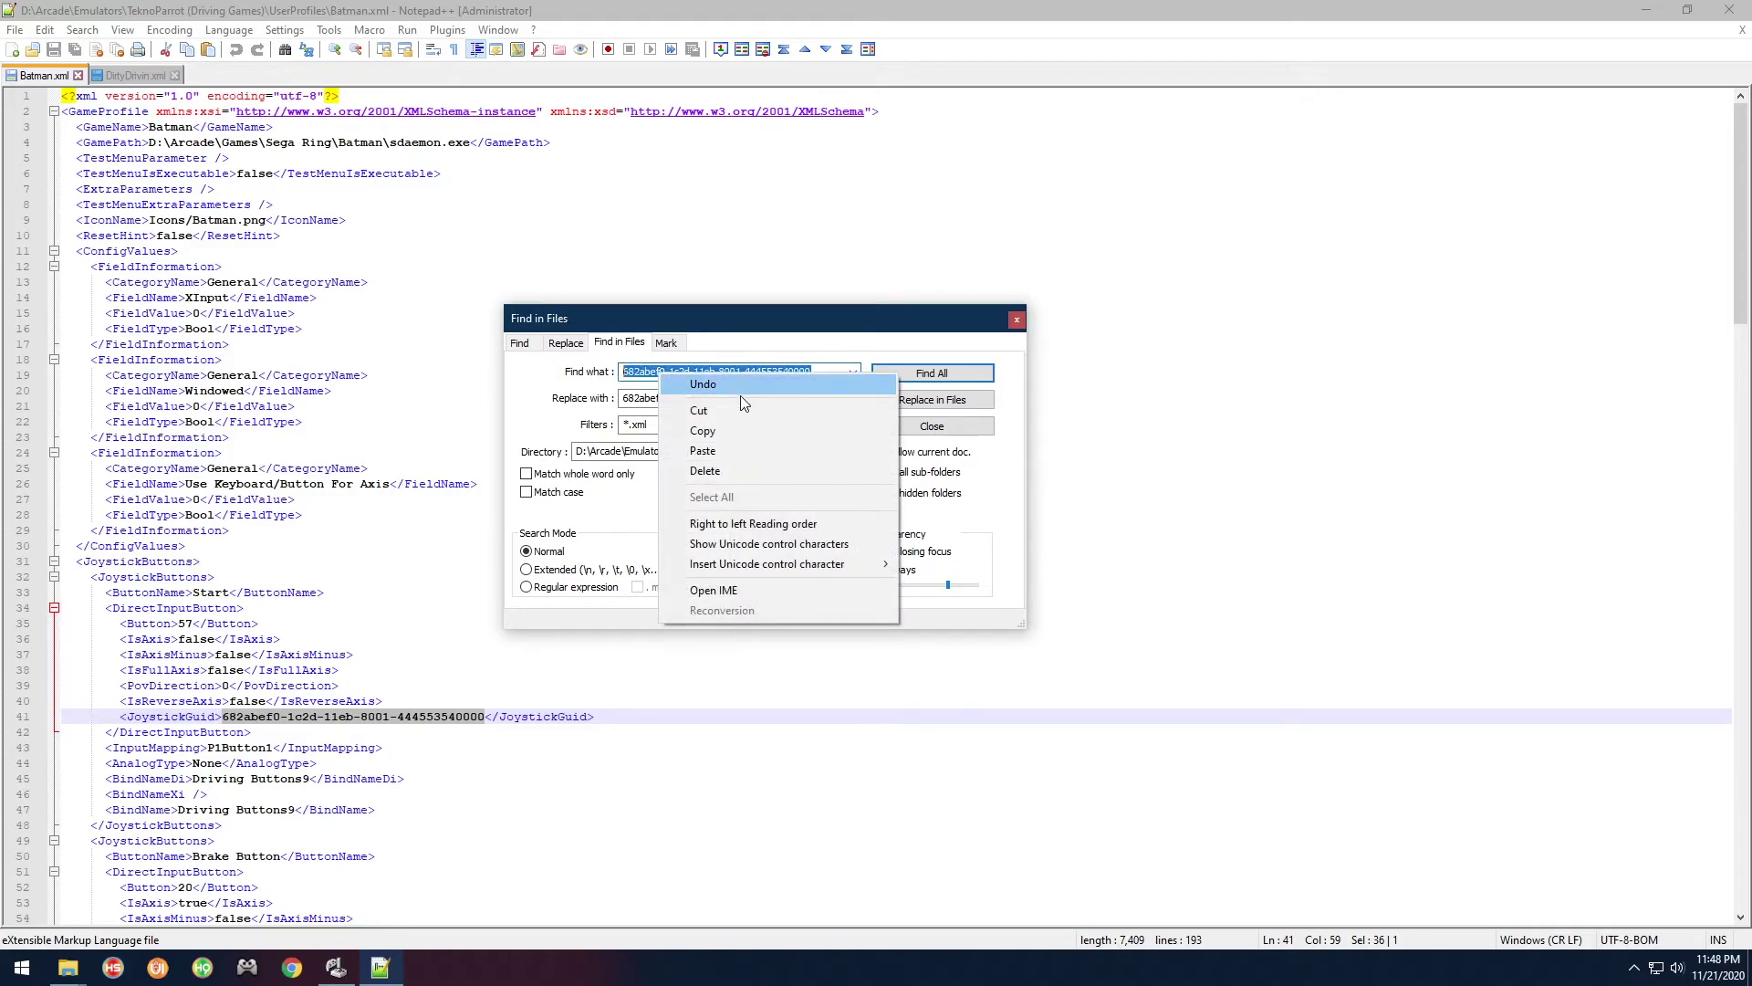
click(721, 451)
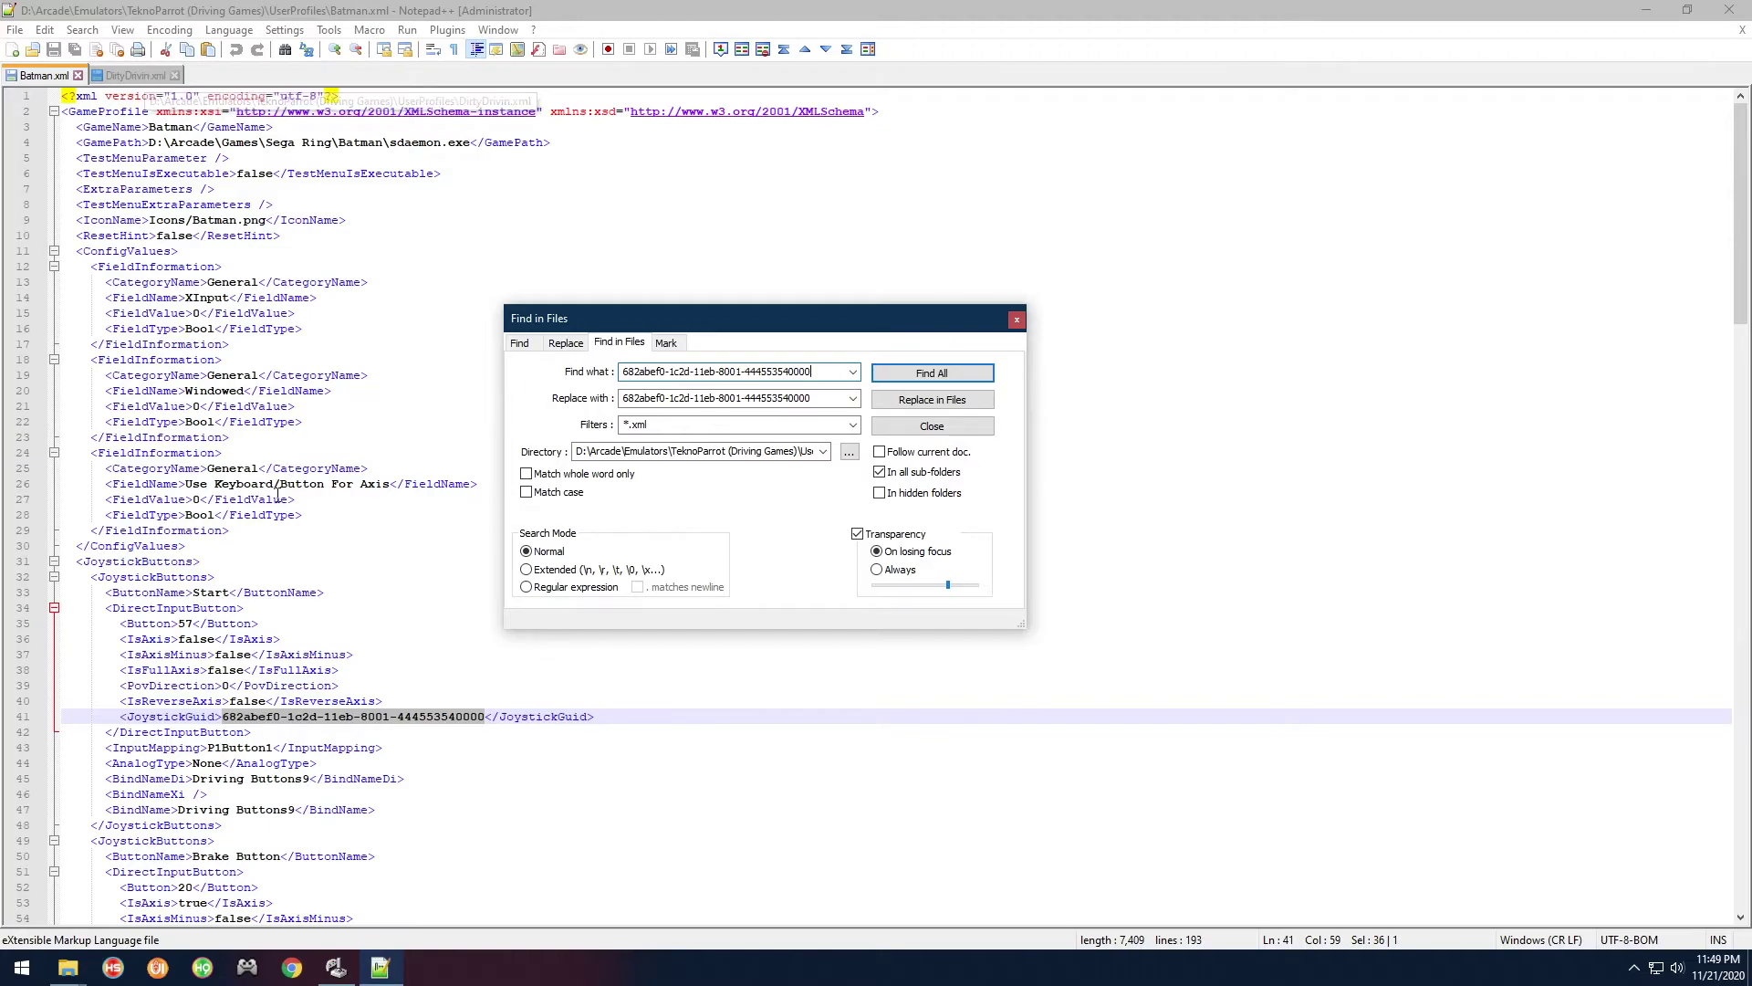
Check the JoystickGuid lines in both XML profiles again and return to Find in Files with DirtyDrivin.xml showing
click(137, 76)
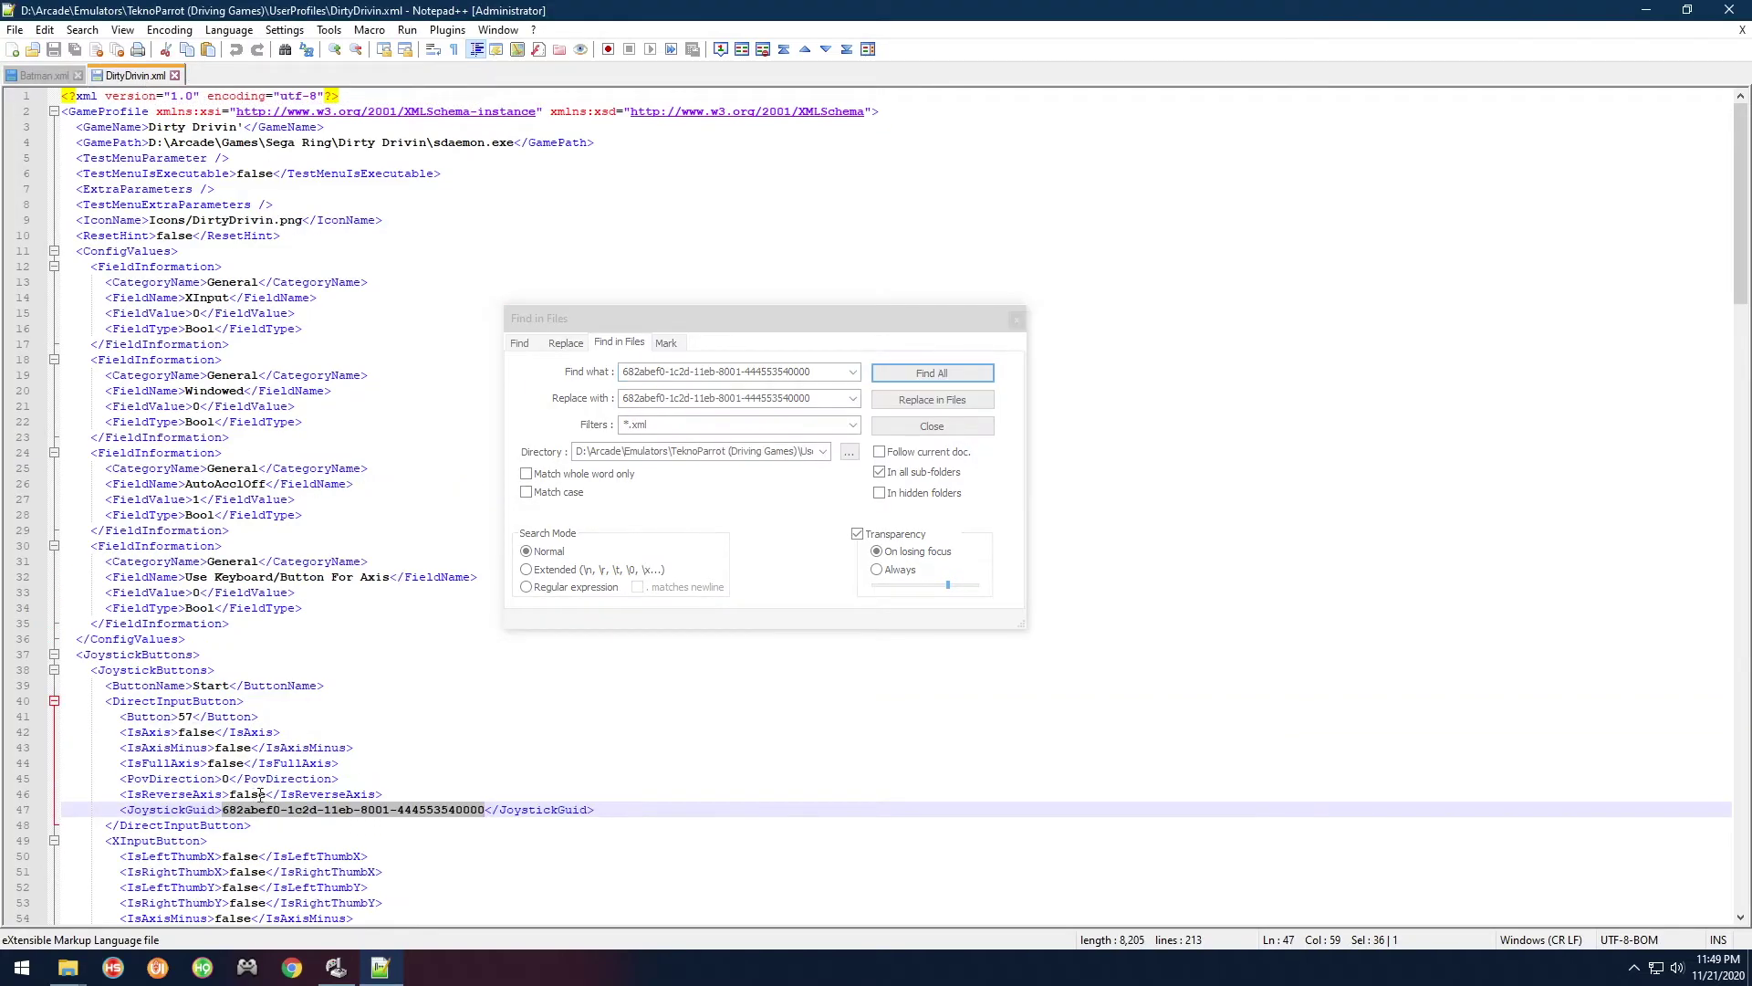
click(41, 78)
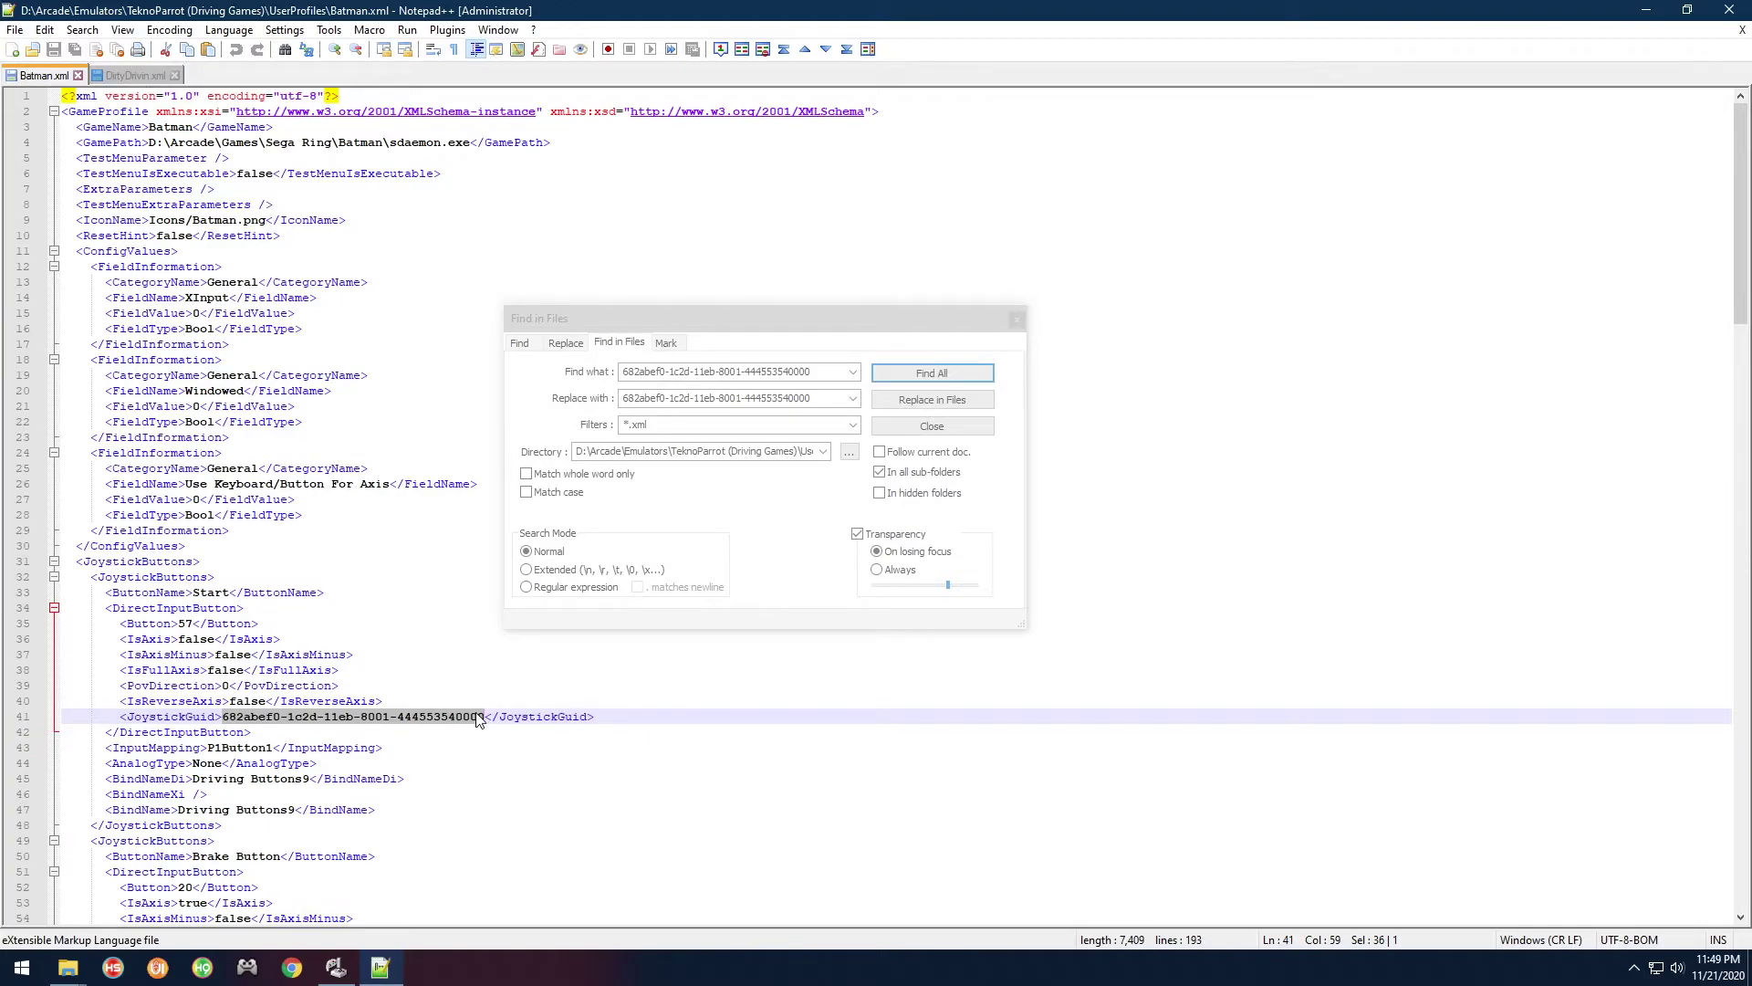
click(137, 75)
click(792, 322)
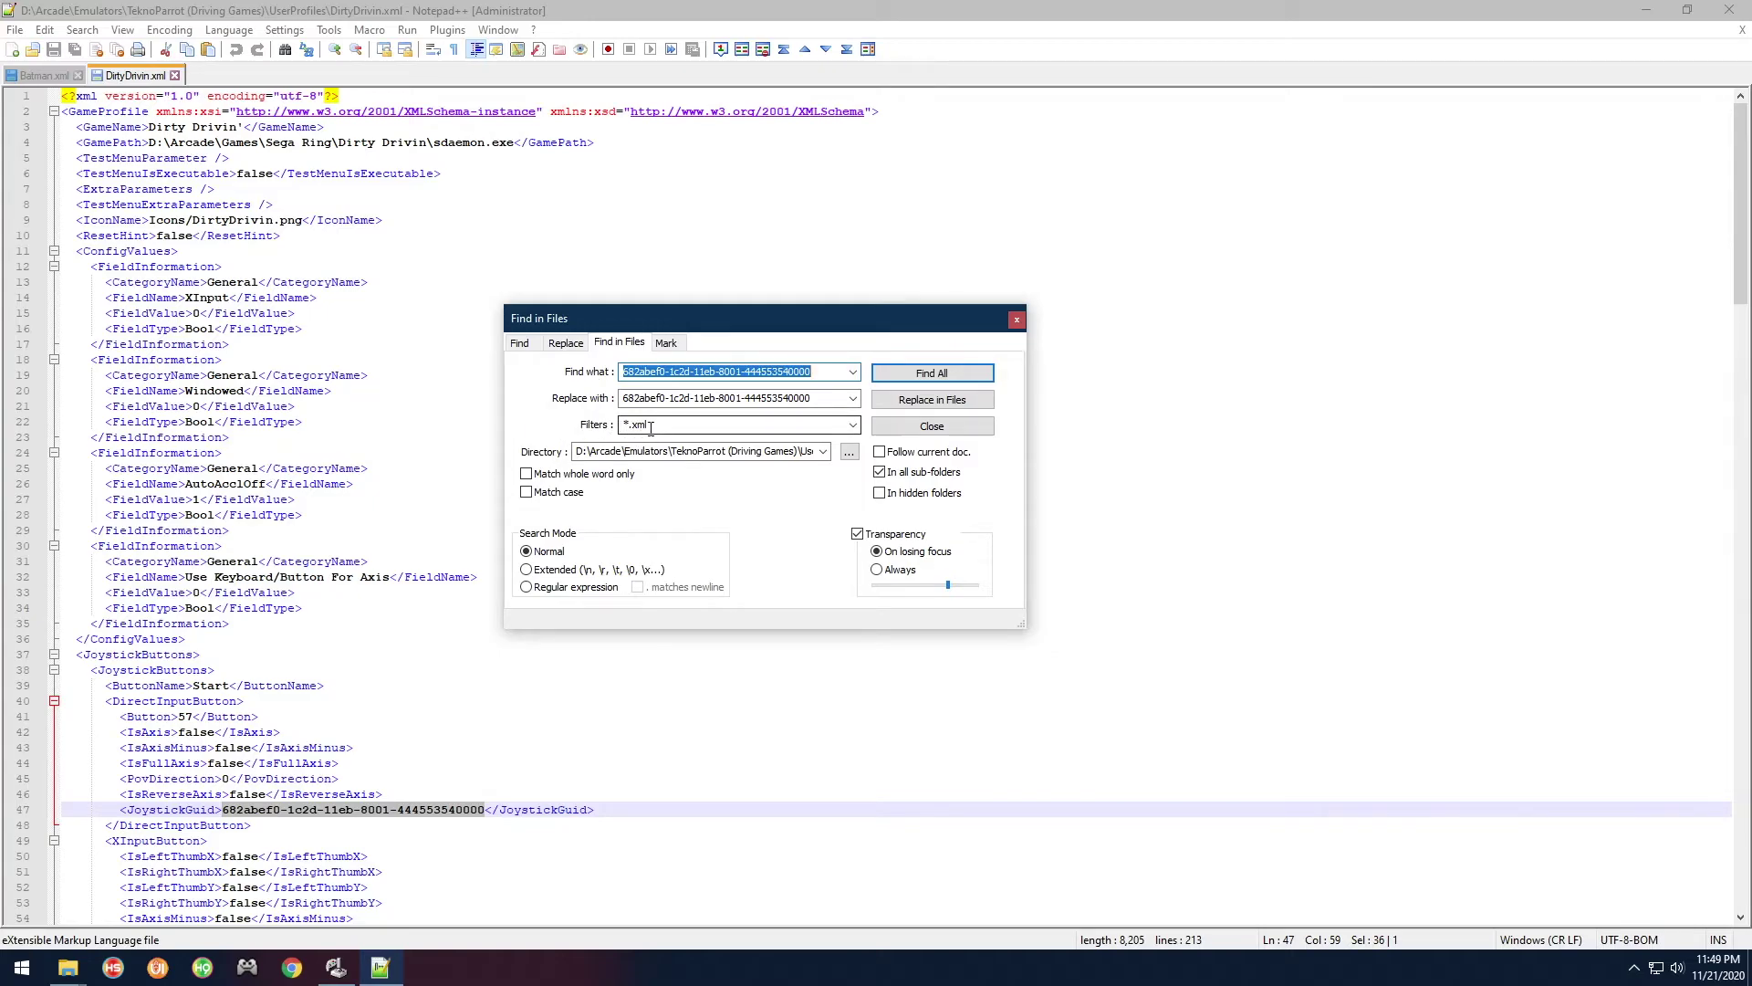
Browse to the UserProfiles folder inside TeknoParrot (Driving Games) and set it as the Find in Files directory
click(849, 452)
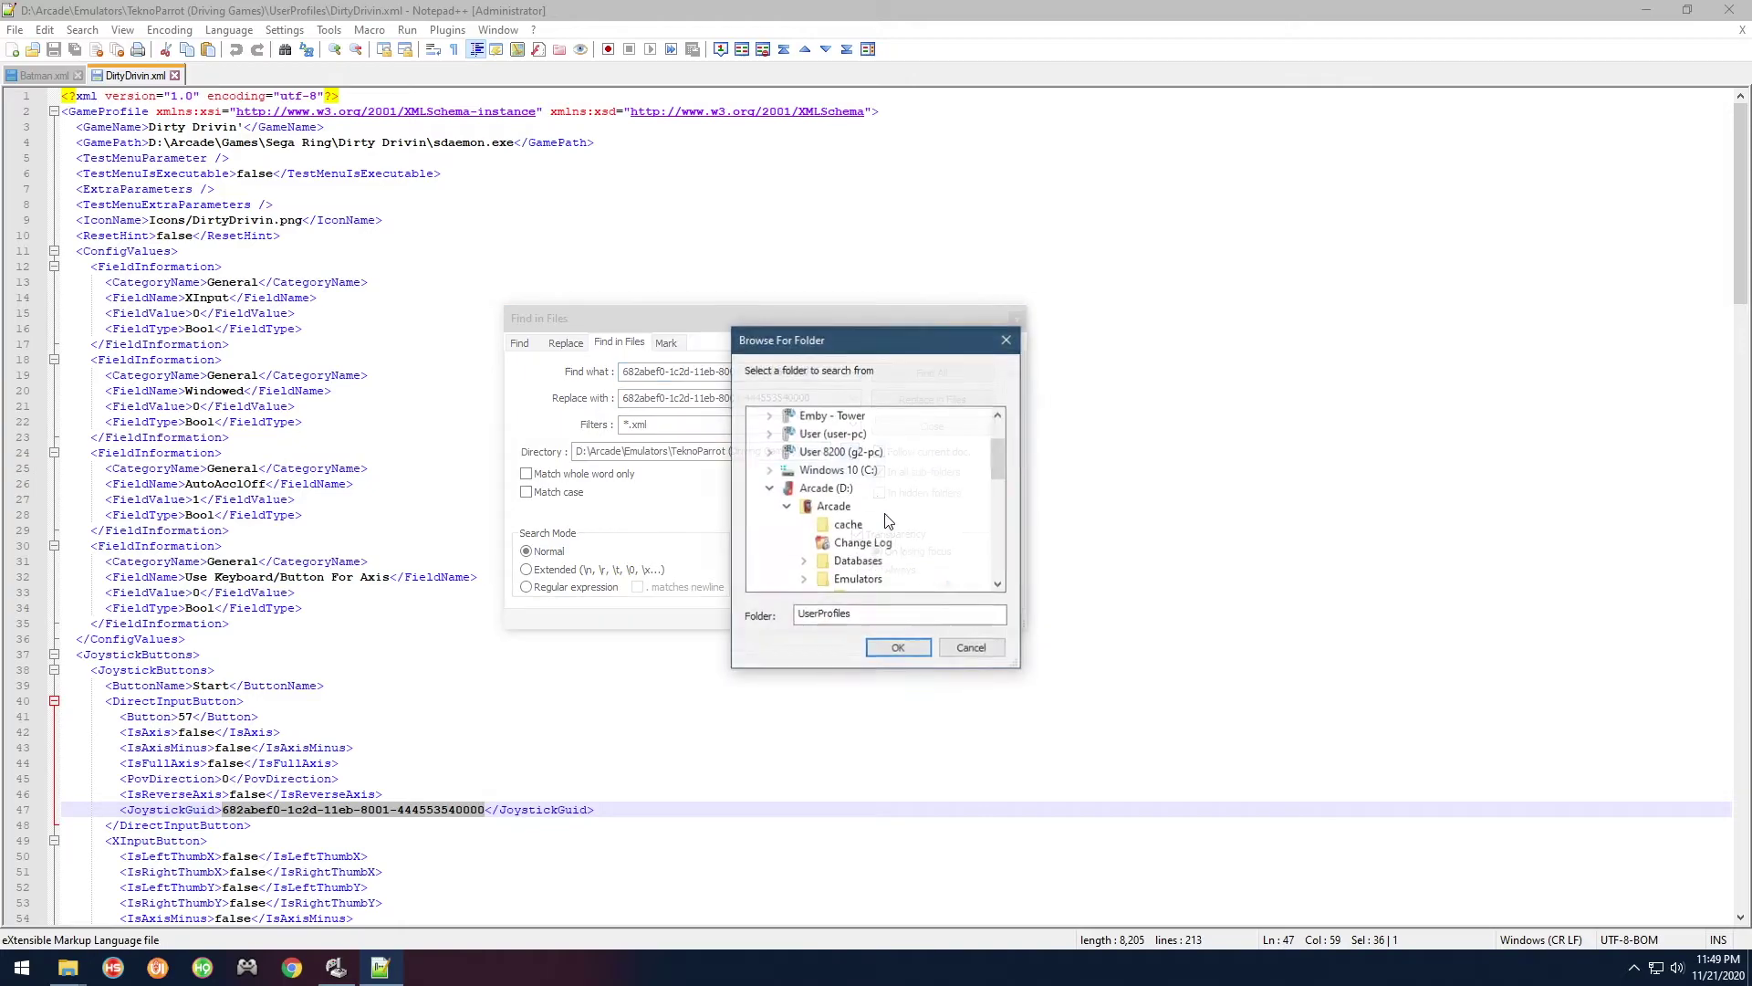
drag(1002, 467, 1000, 488)
click(832, 433)
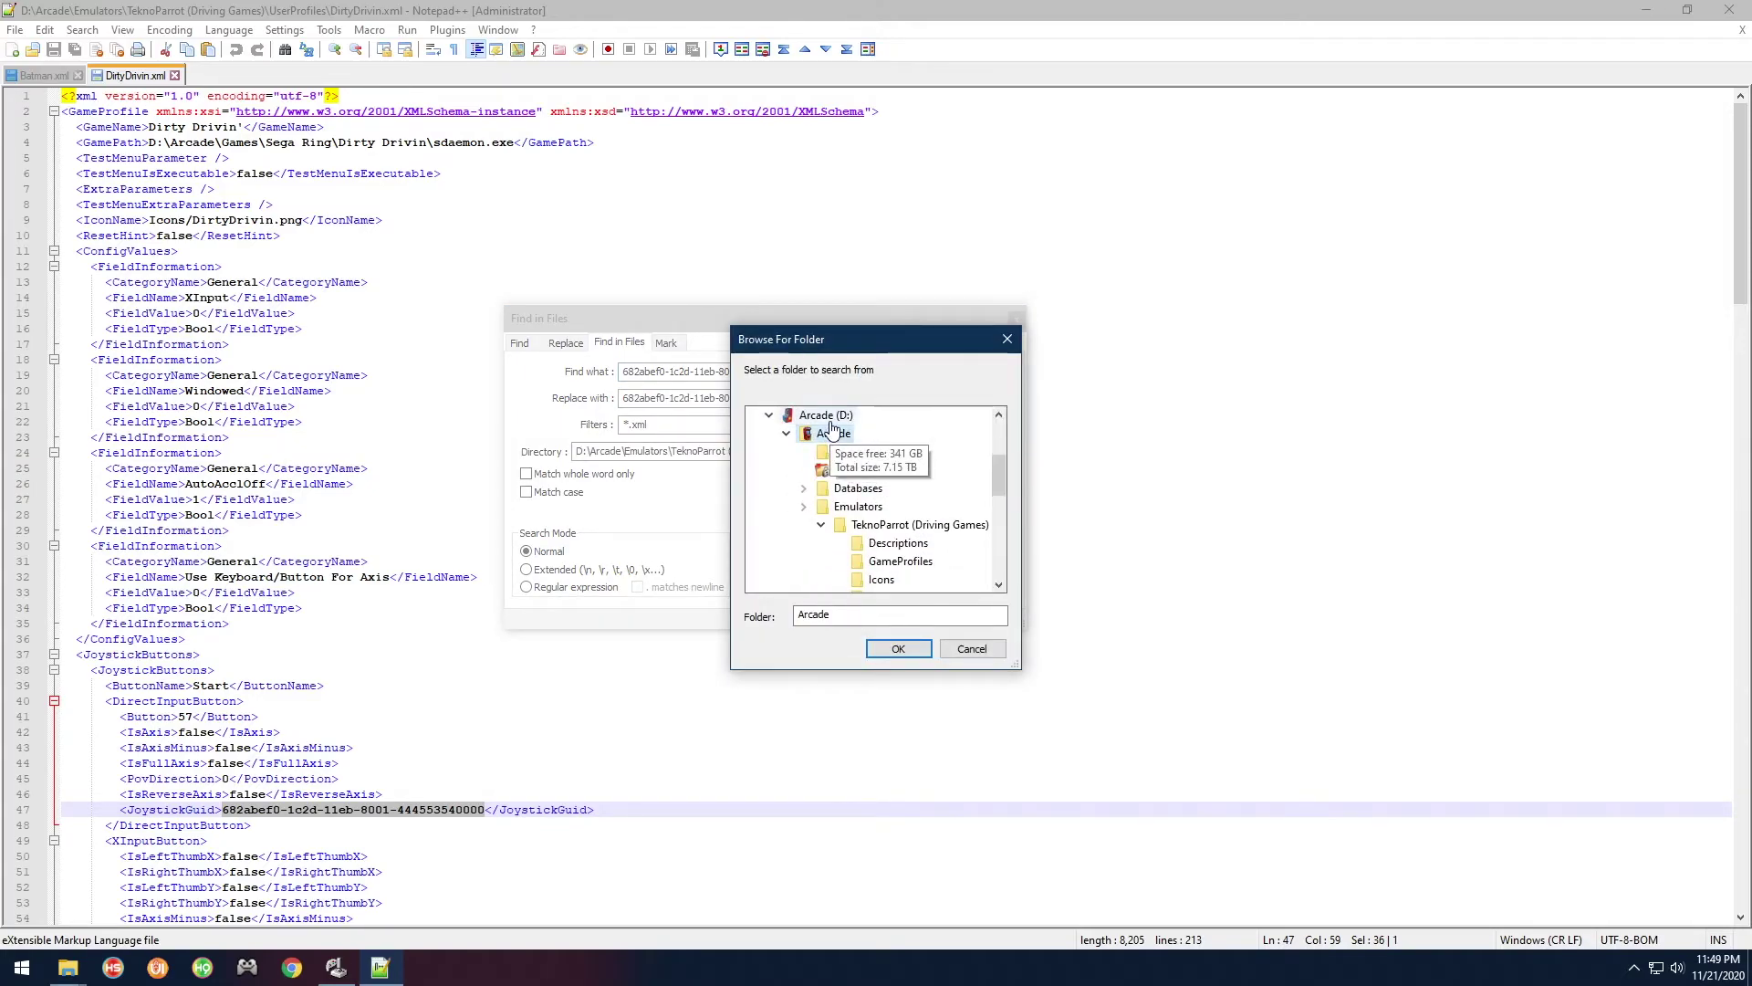
click(849, 506)
drag(991, 480, 1004, 527)
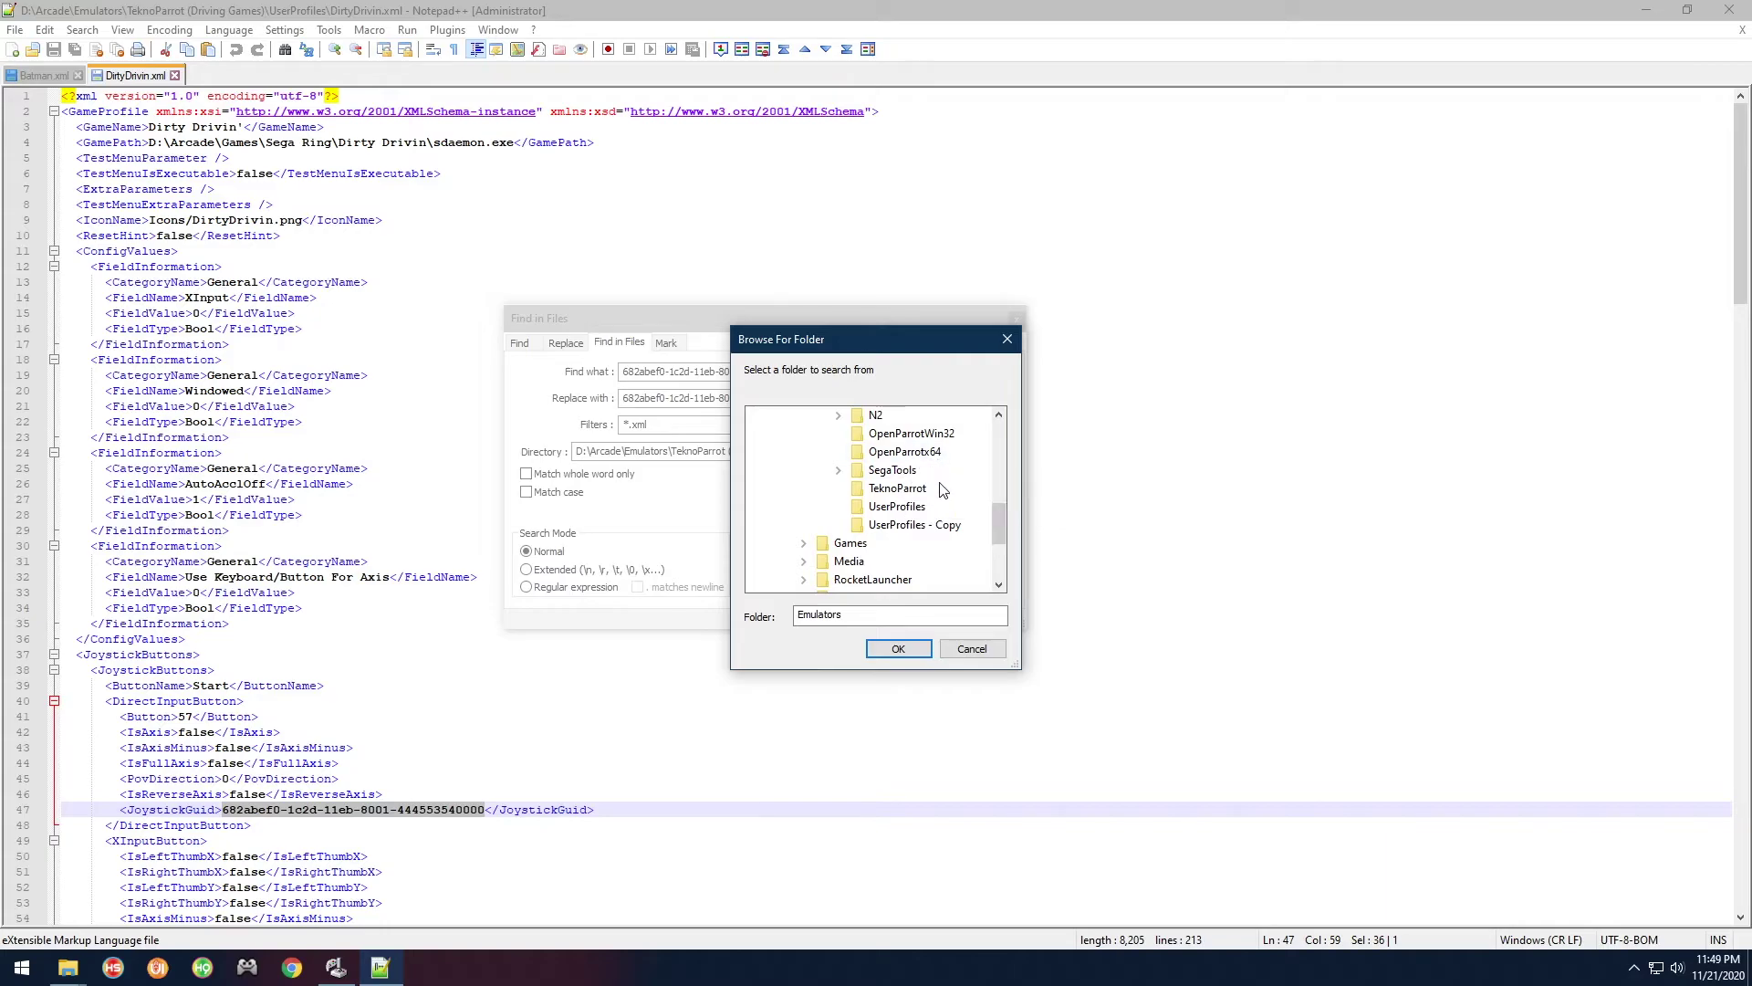
drag(999, 516, 999, 487)
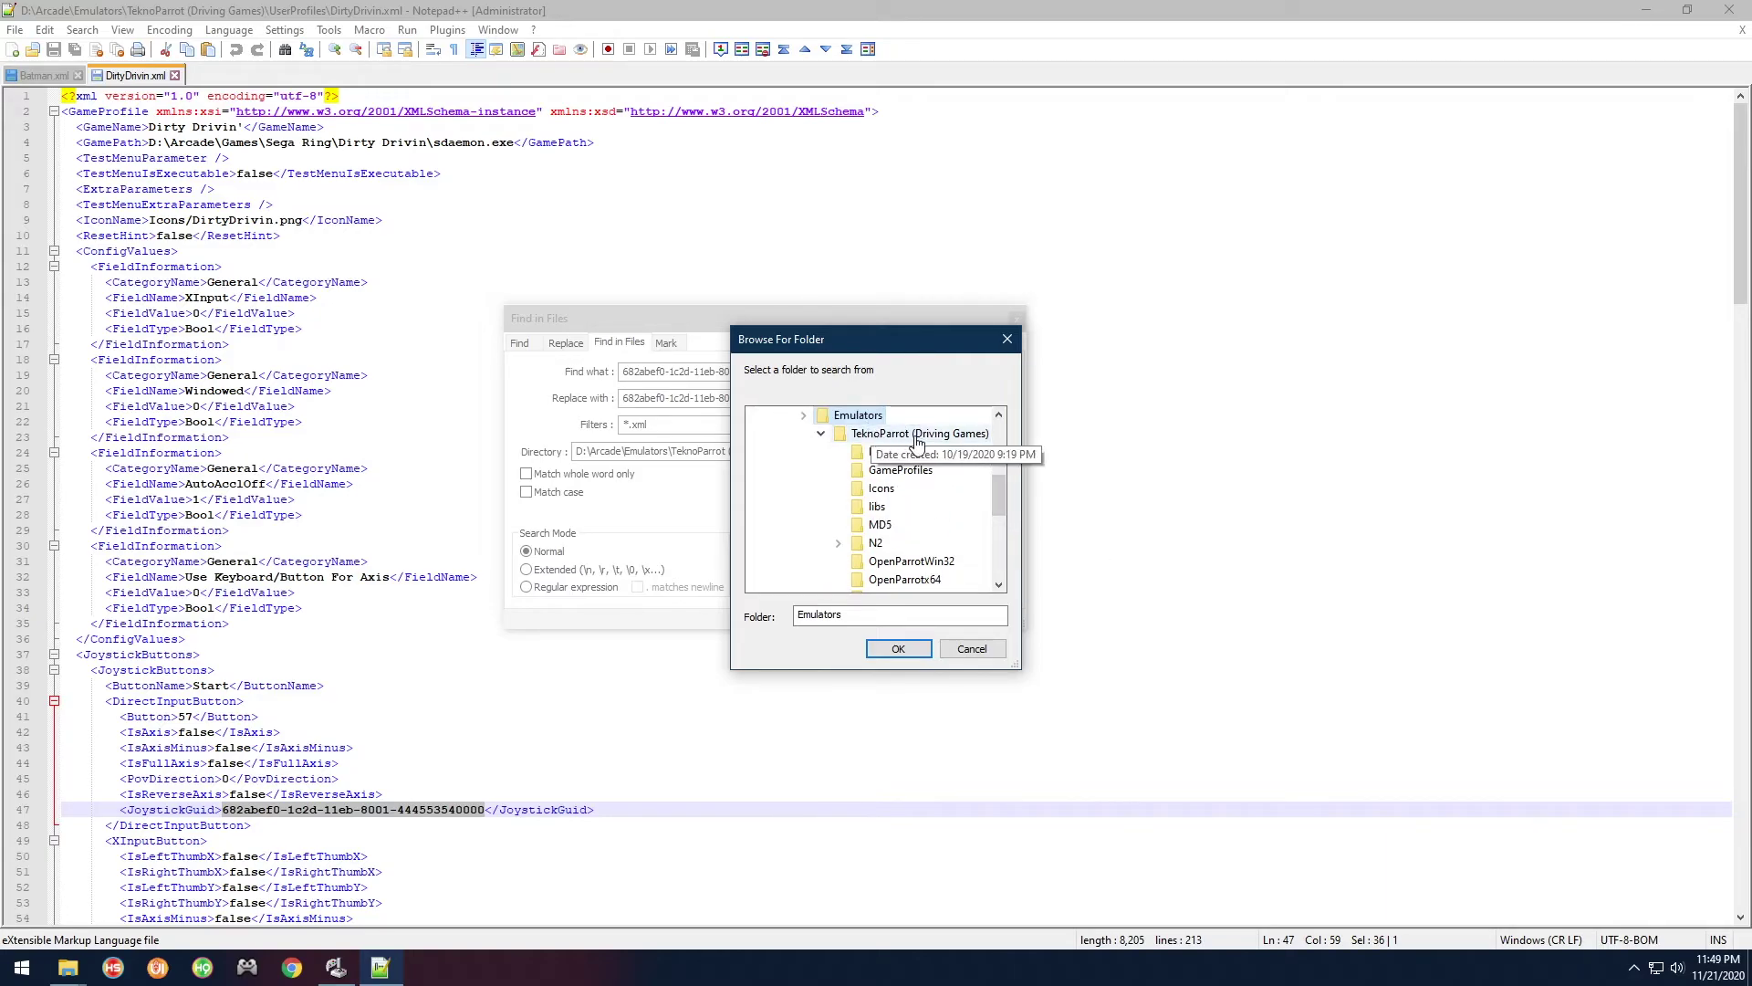
drag(998, 485, 1002, 502)
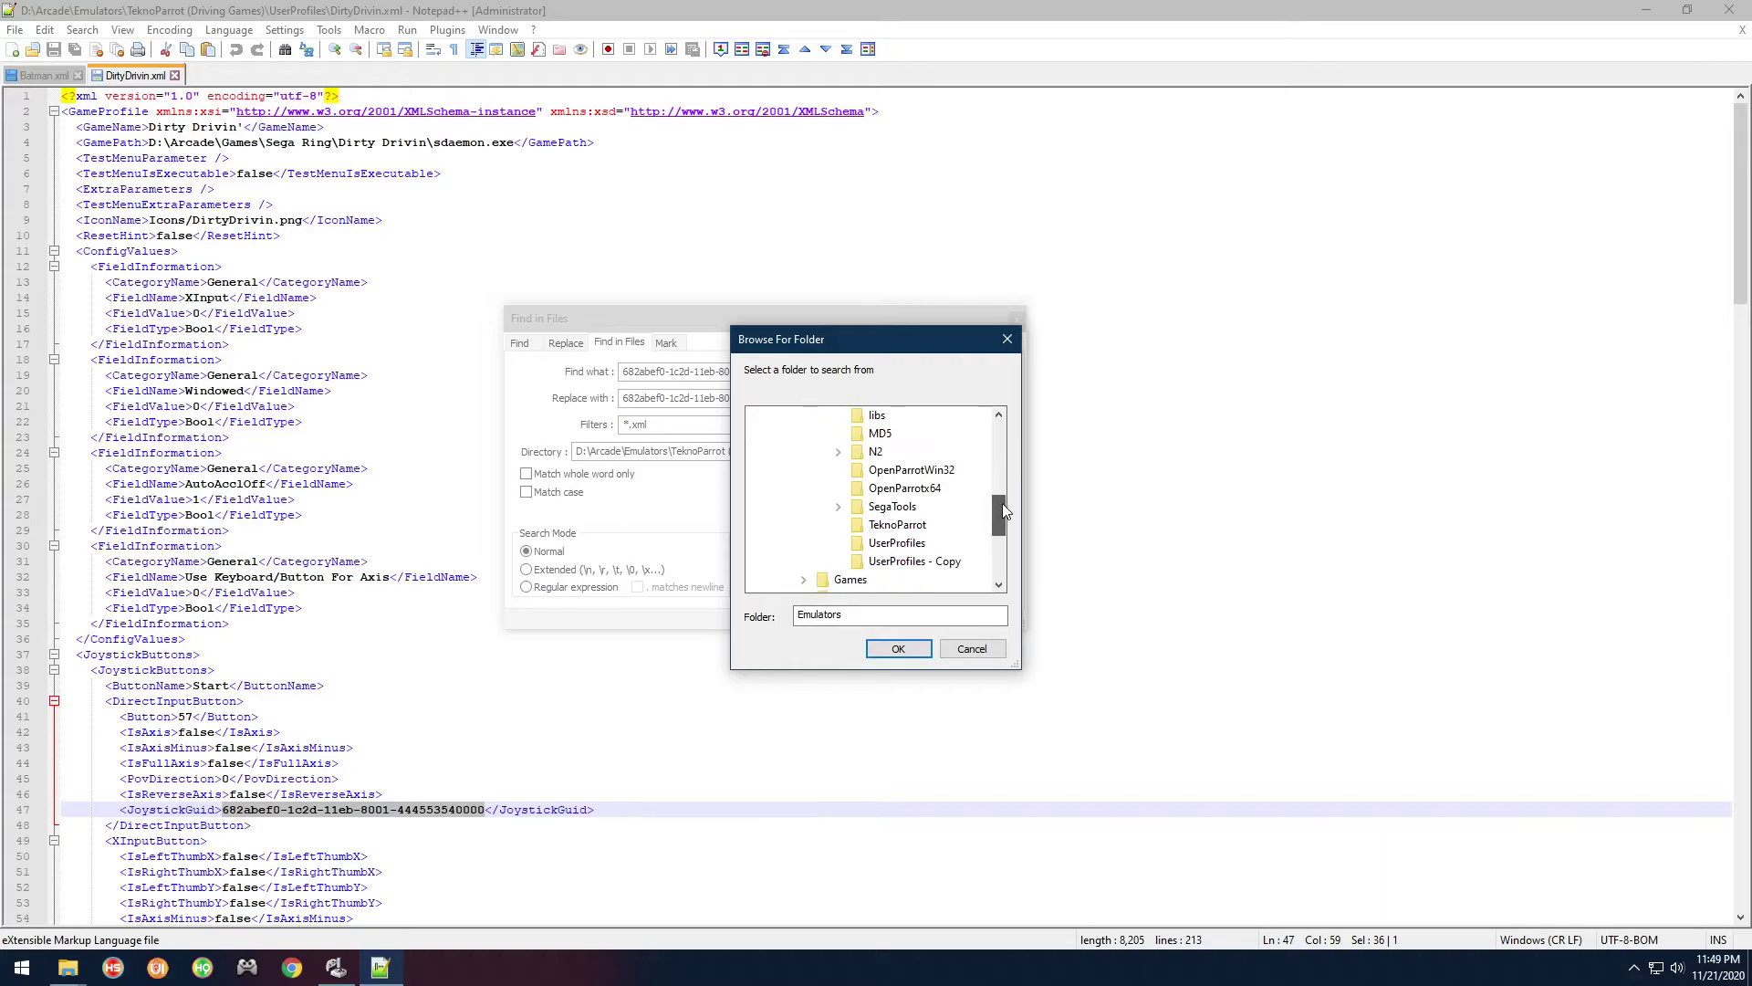
click(924, 543)
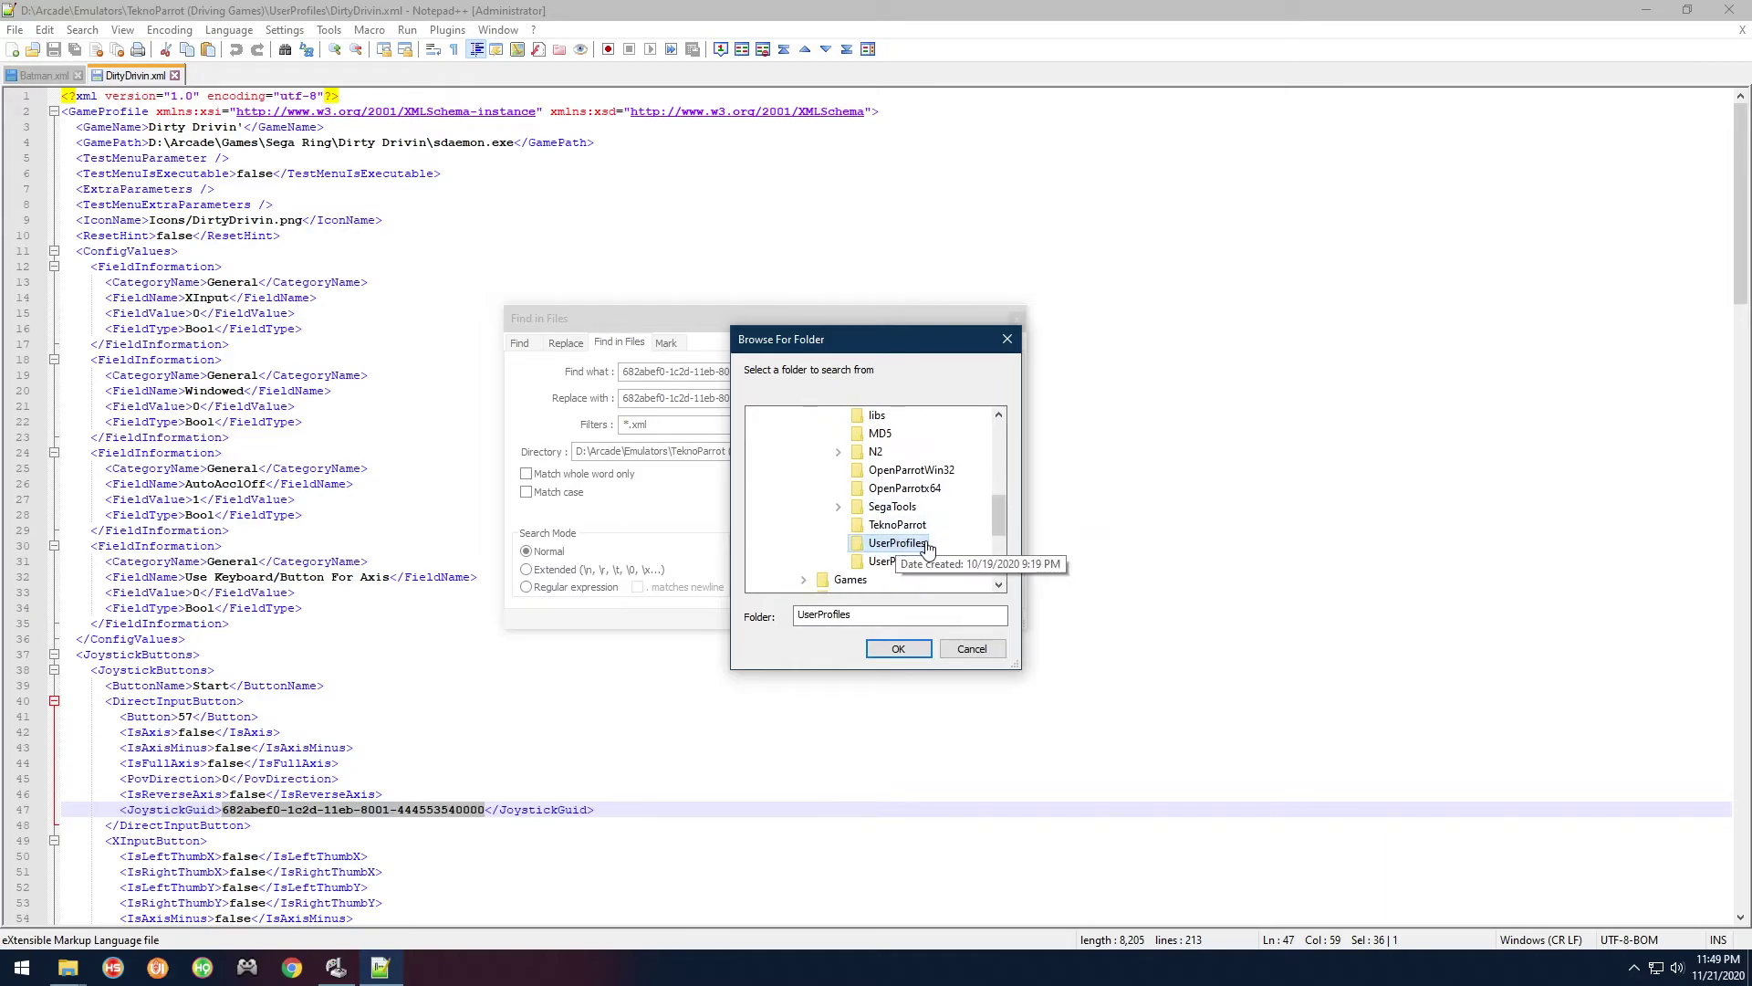
click(896, 649)
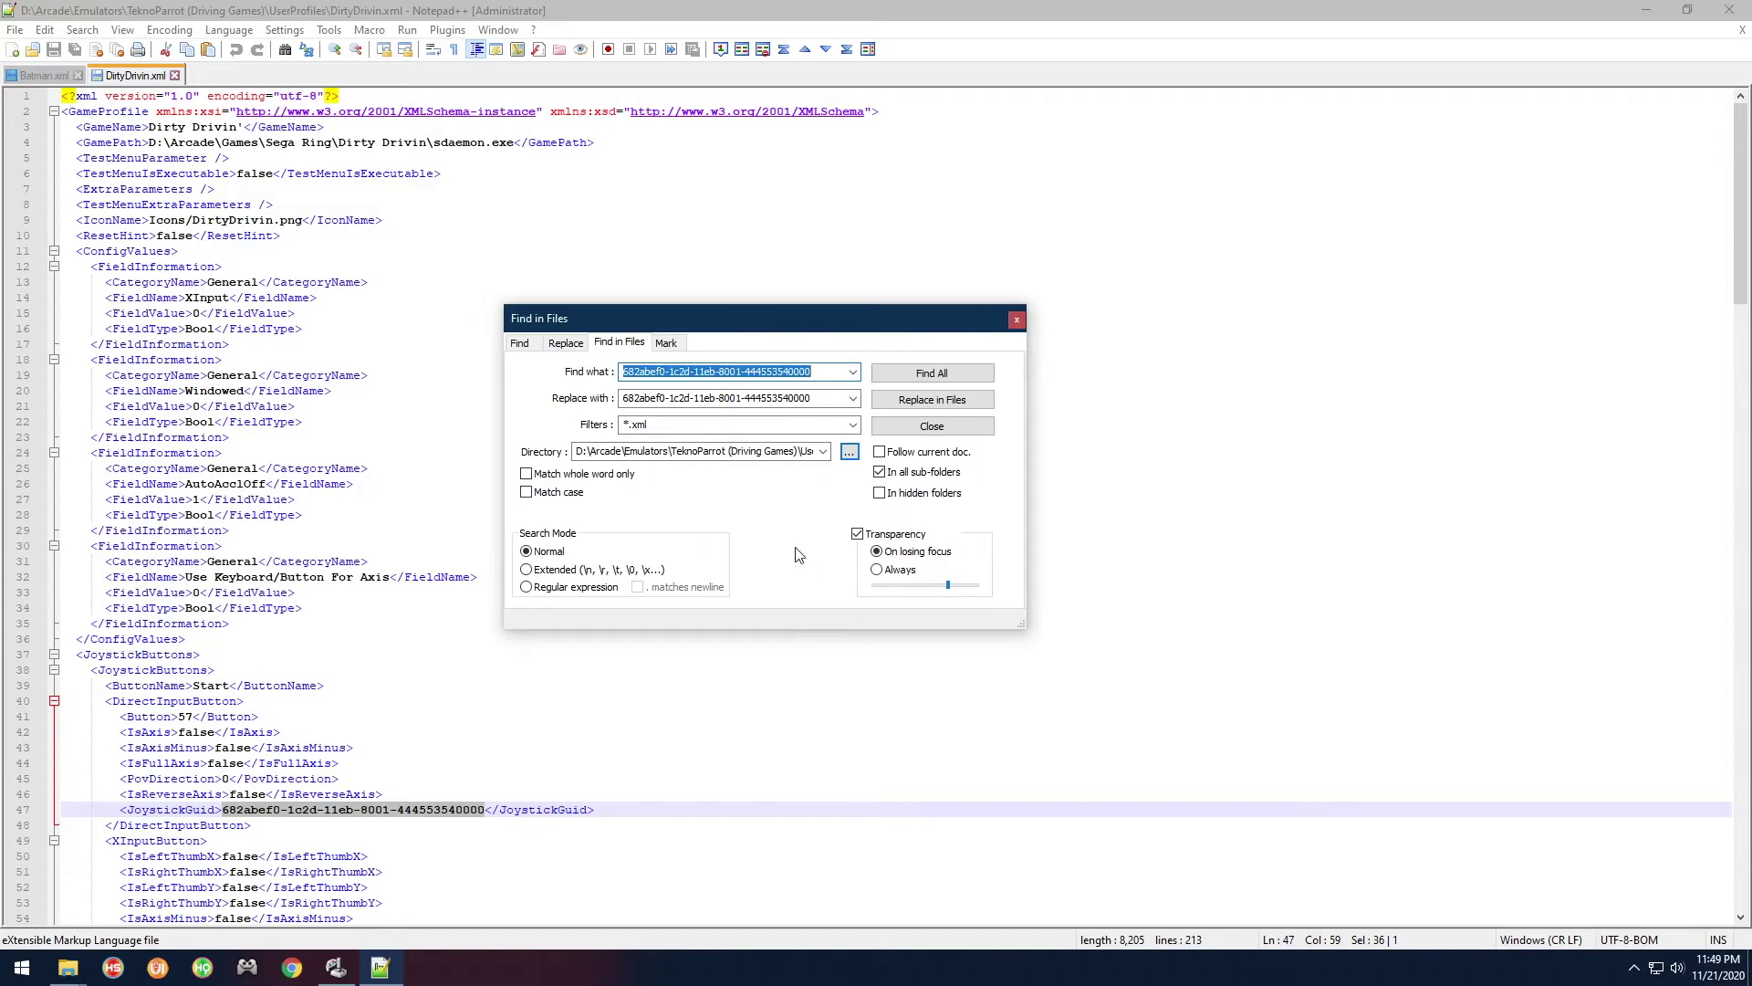
Check the full Find in Files directory path through to UserProfiles and reposition the dialog
click(694, 451)
drag(641, 450, 587, 453)
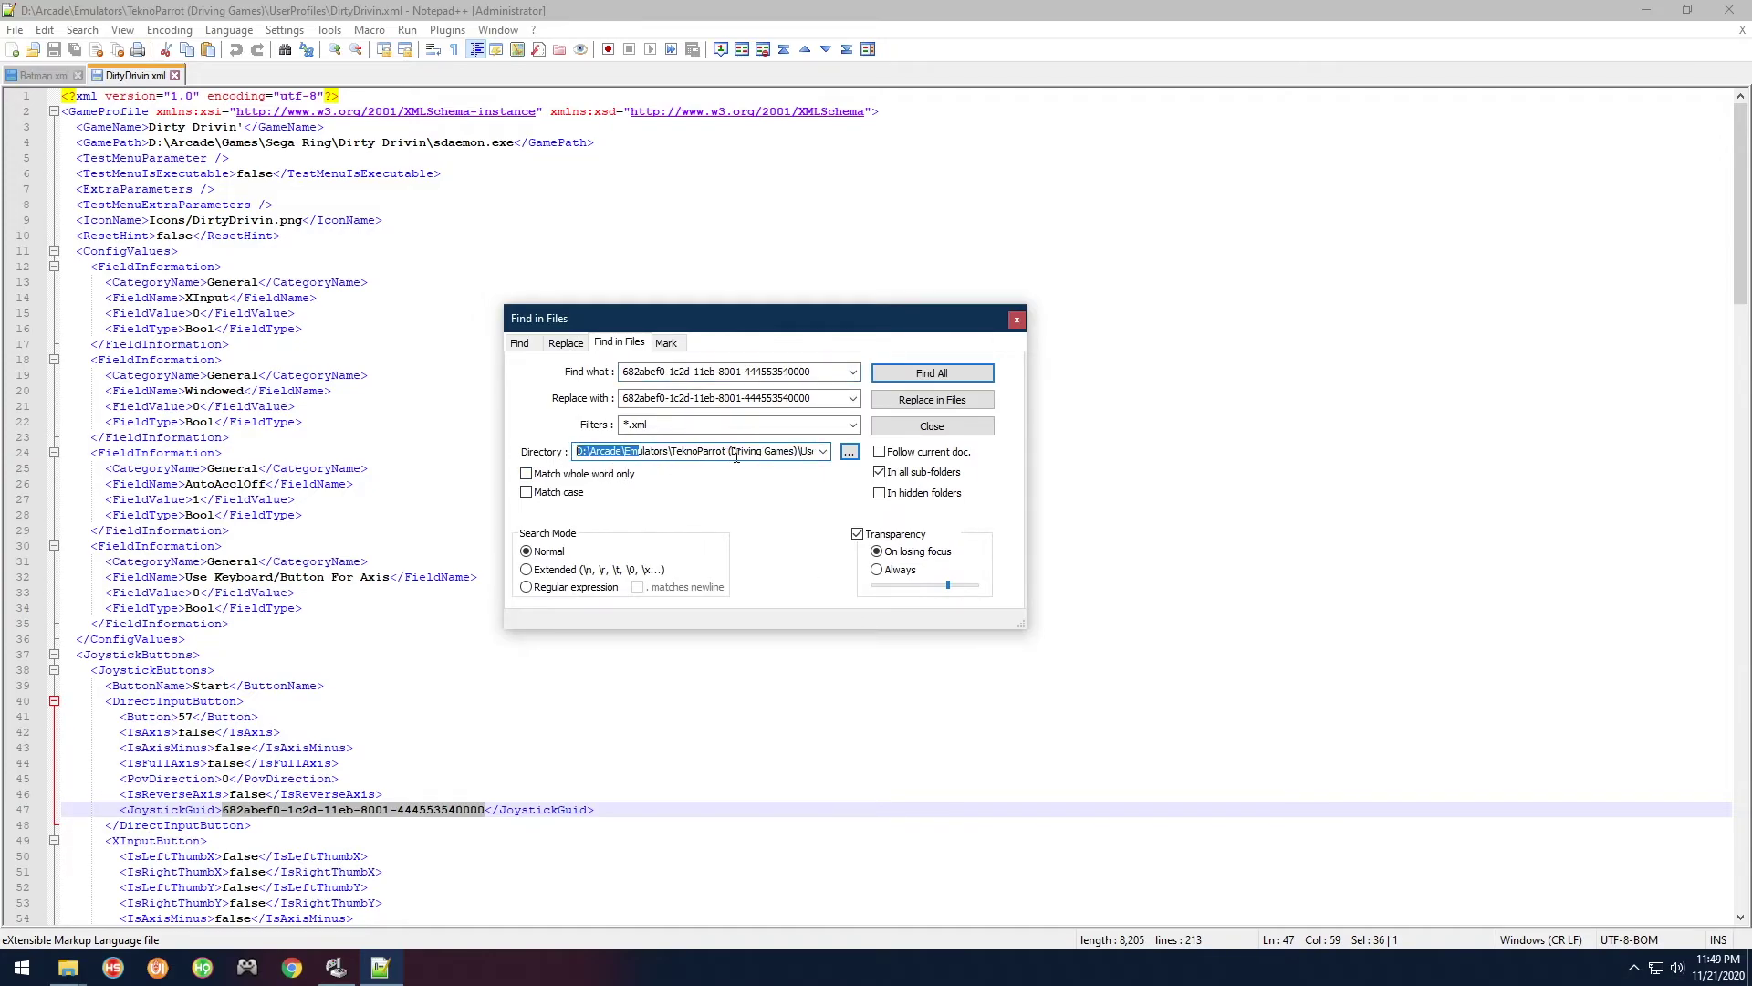
click(800, 455)
double_click(802, 454)
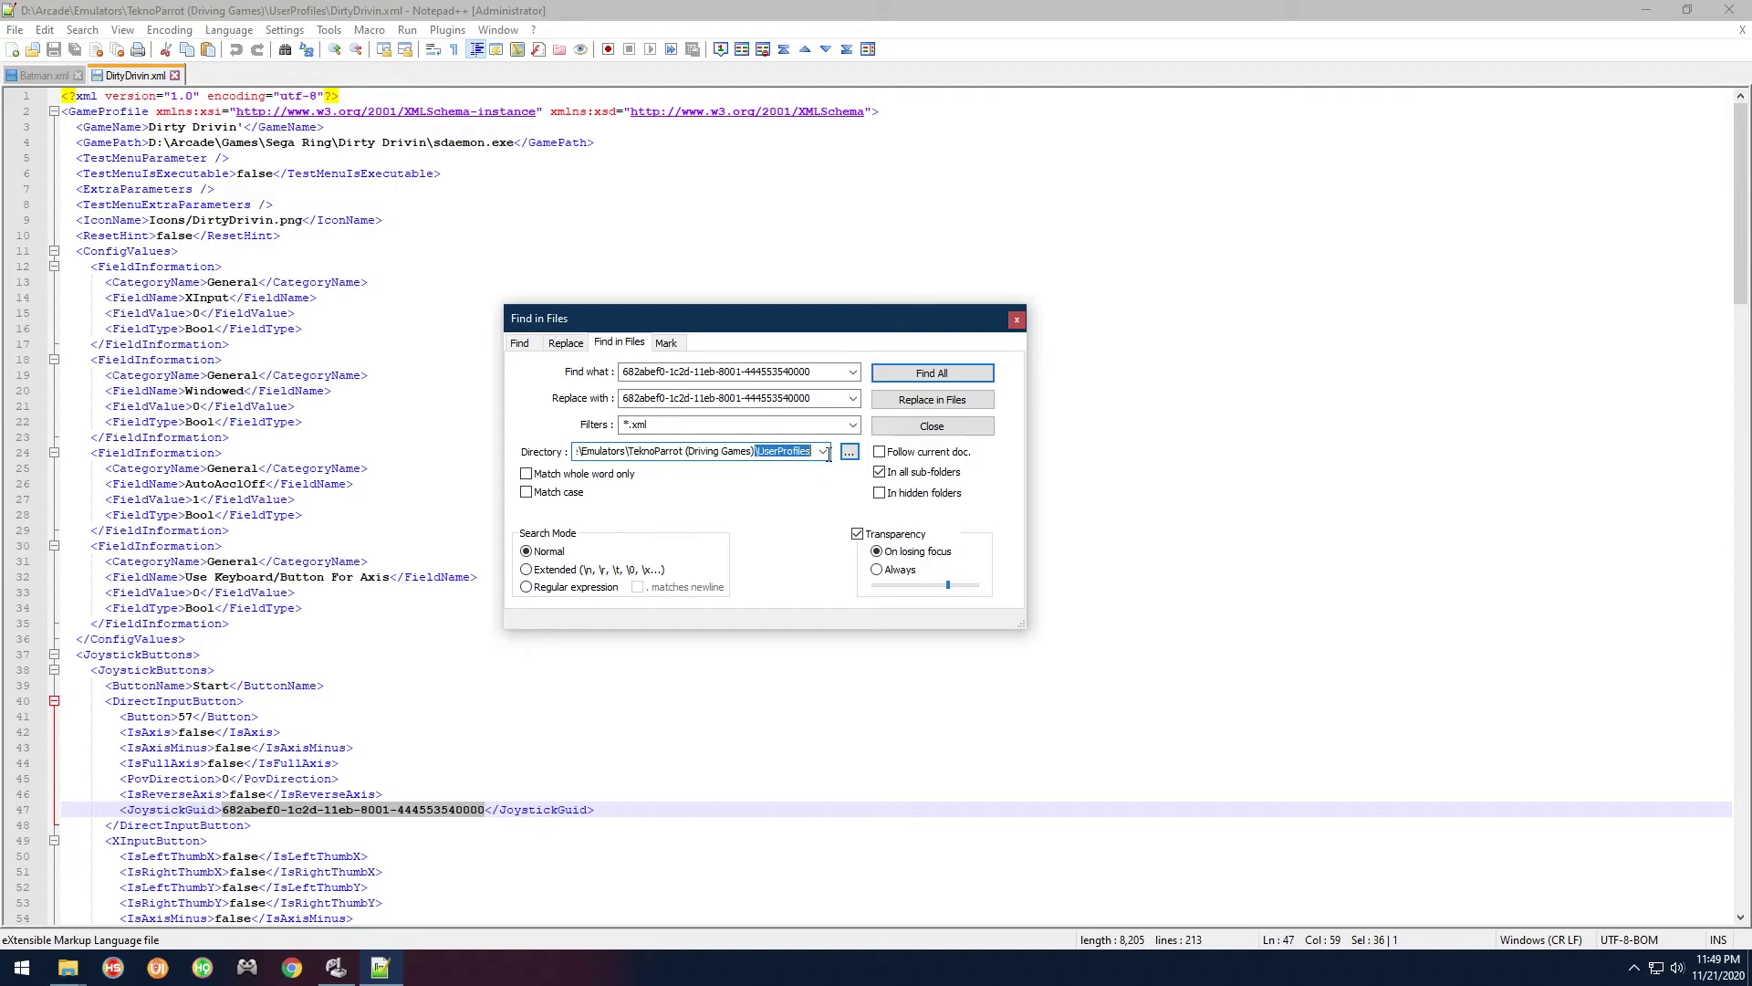
click(749, 452)
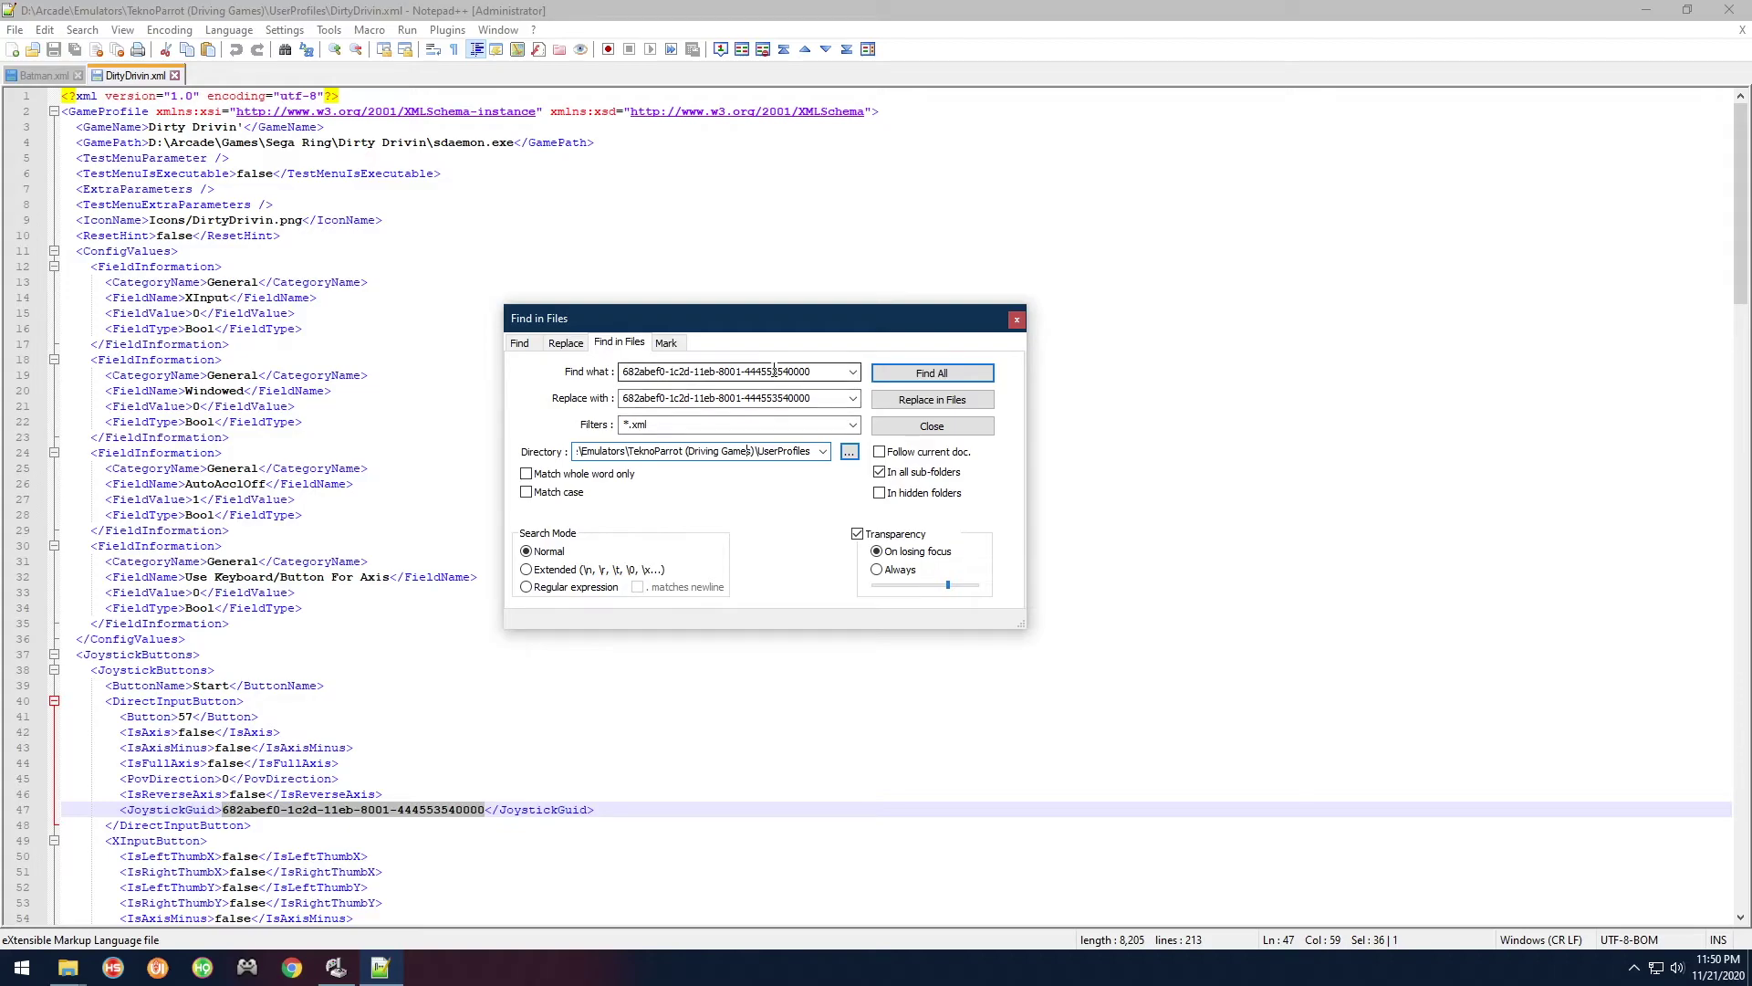
drag(801, 323, 784, 335)
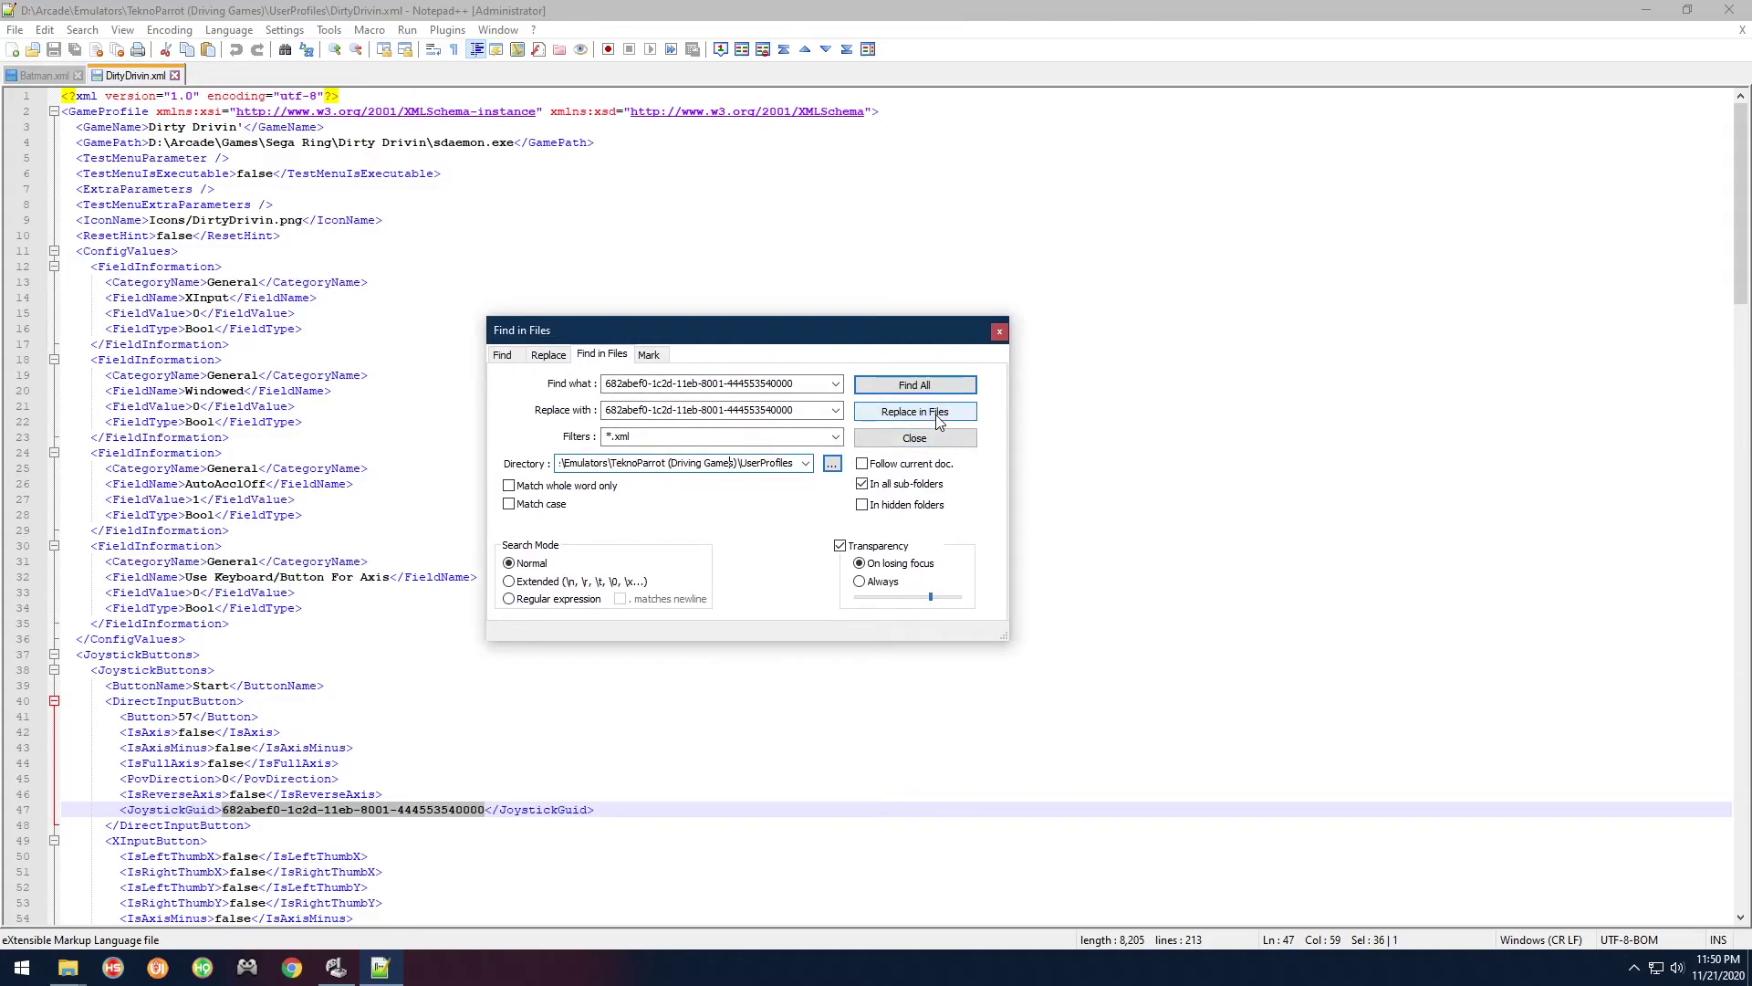
drag(871, 335, 917, 337)
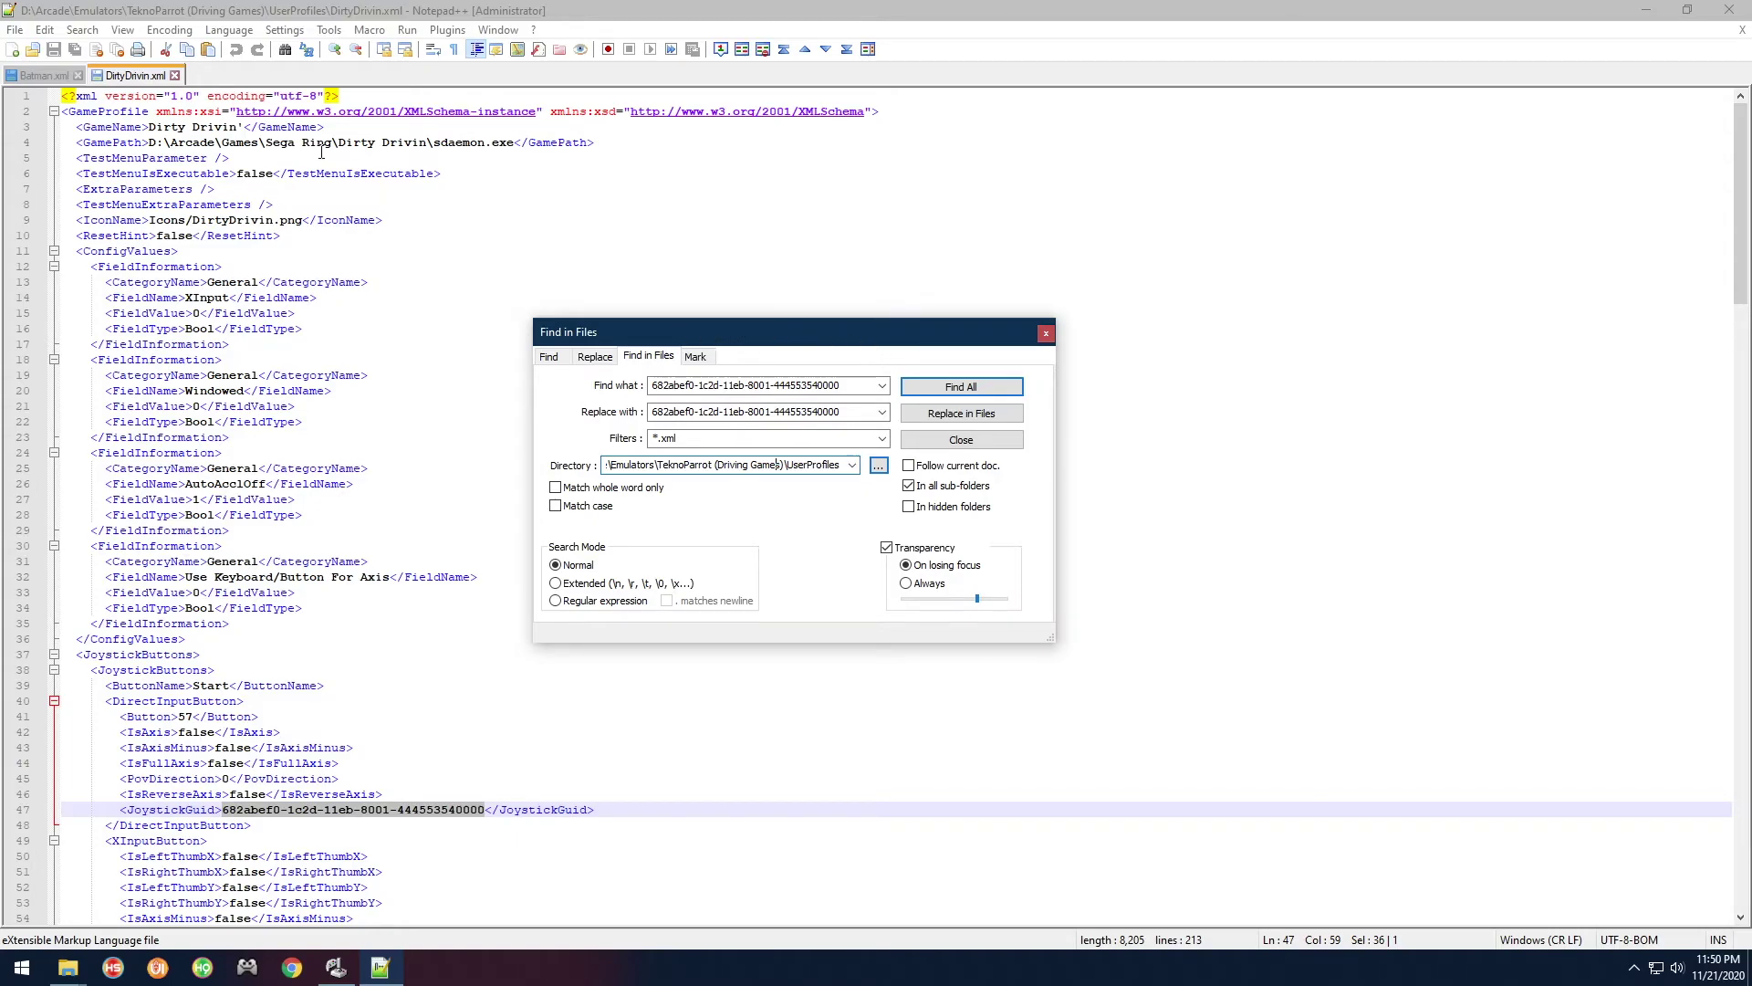
Compare the Start button's JoystickGuid in Batman.xml and DirtyDrivin.xml once more against the Find in Files entries
click(180, 11)
click(50, 79)
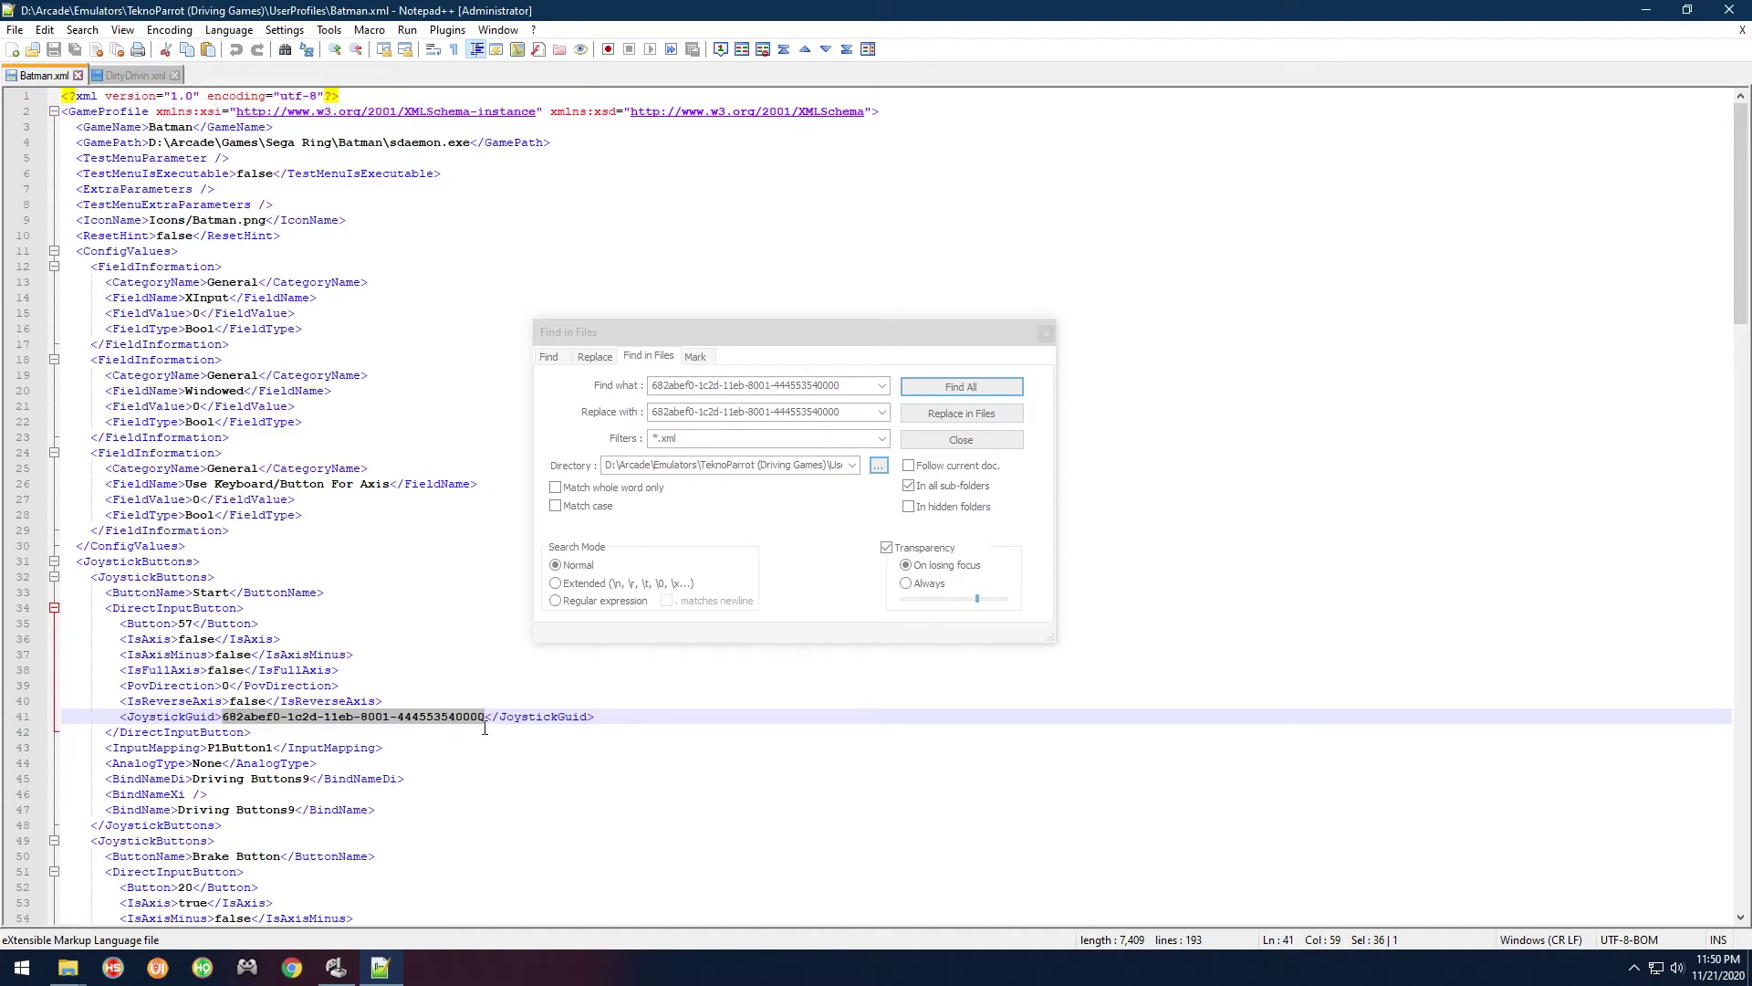
key(ctrl+shift+f)
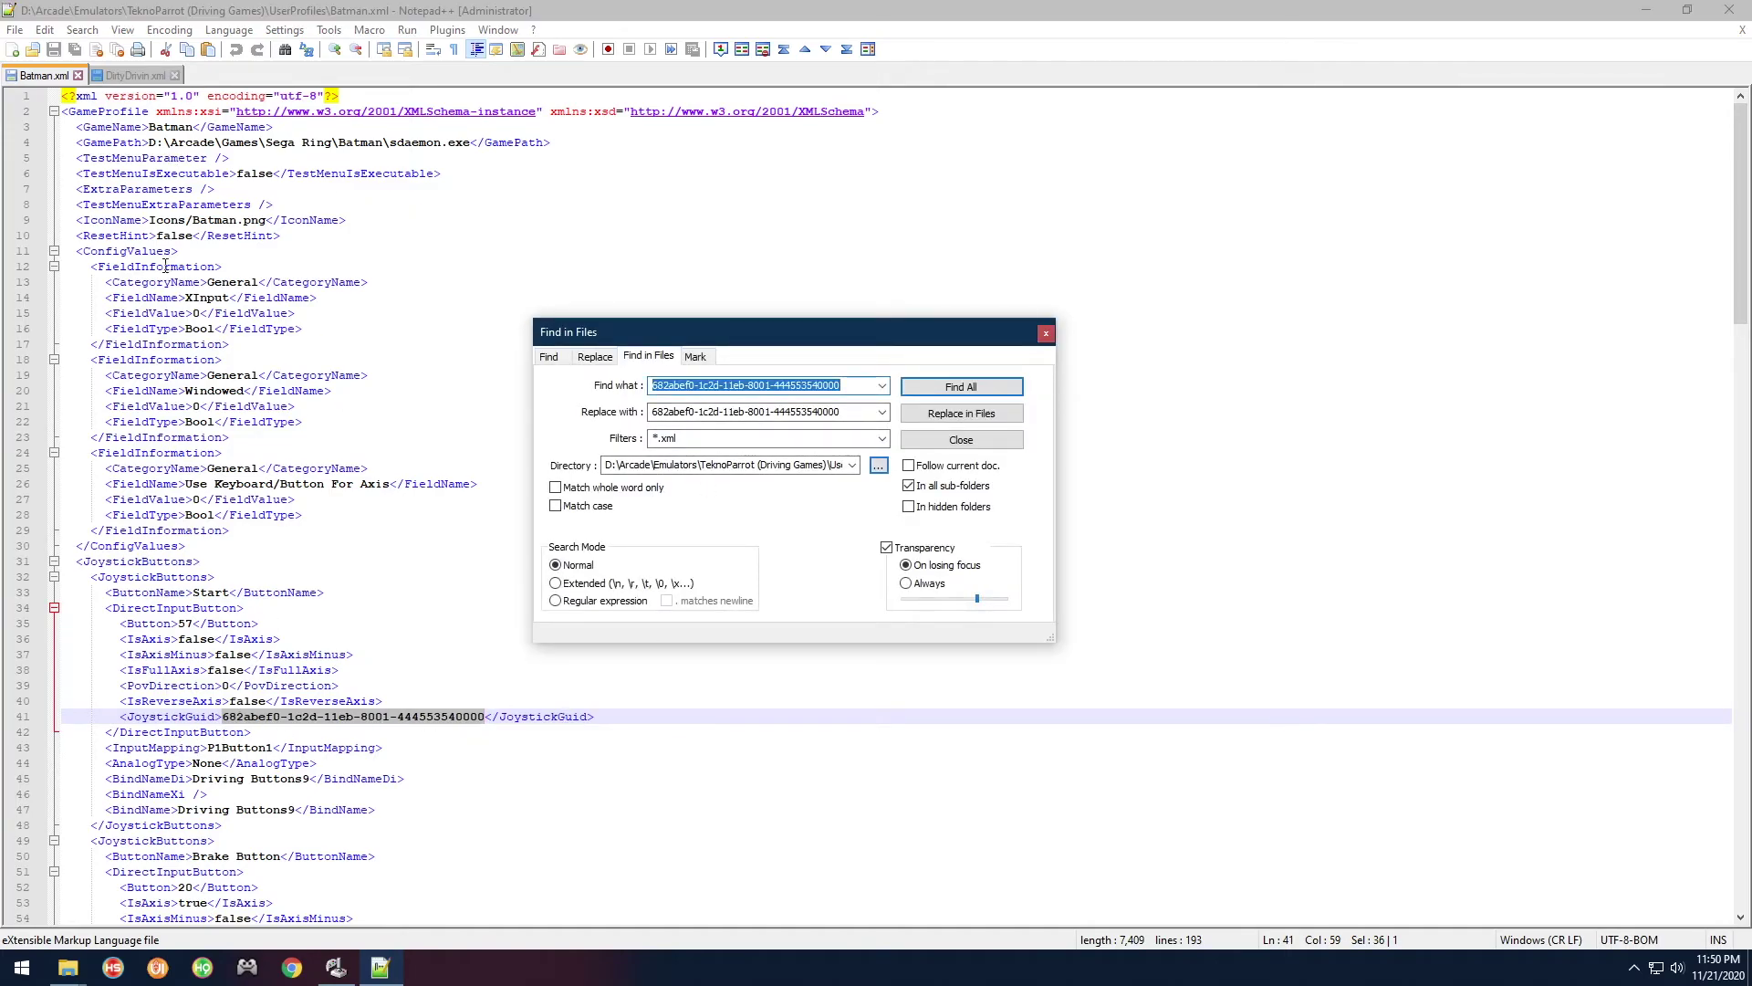
click(137, 77)
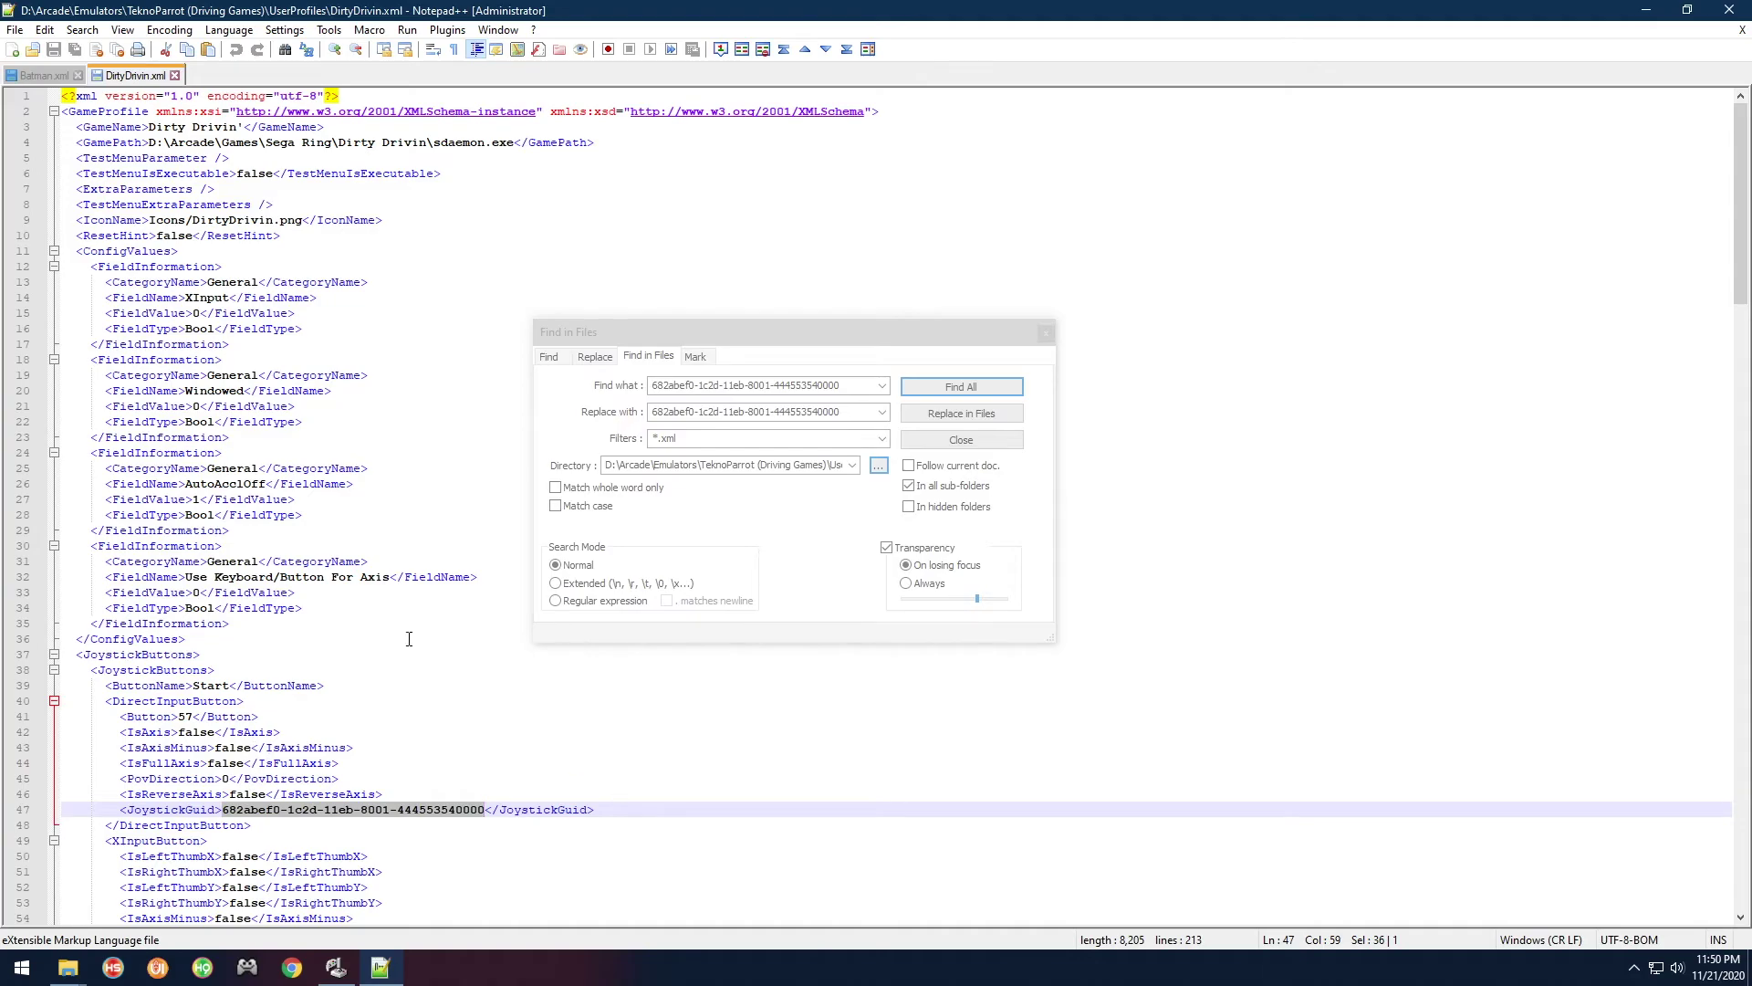
click(41, 75)
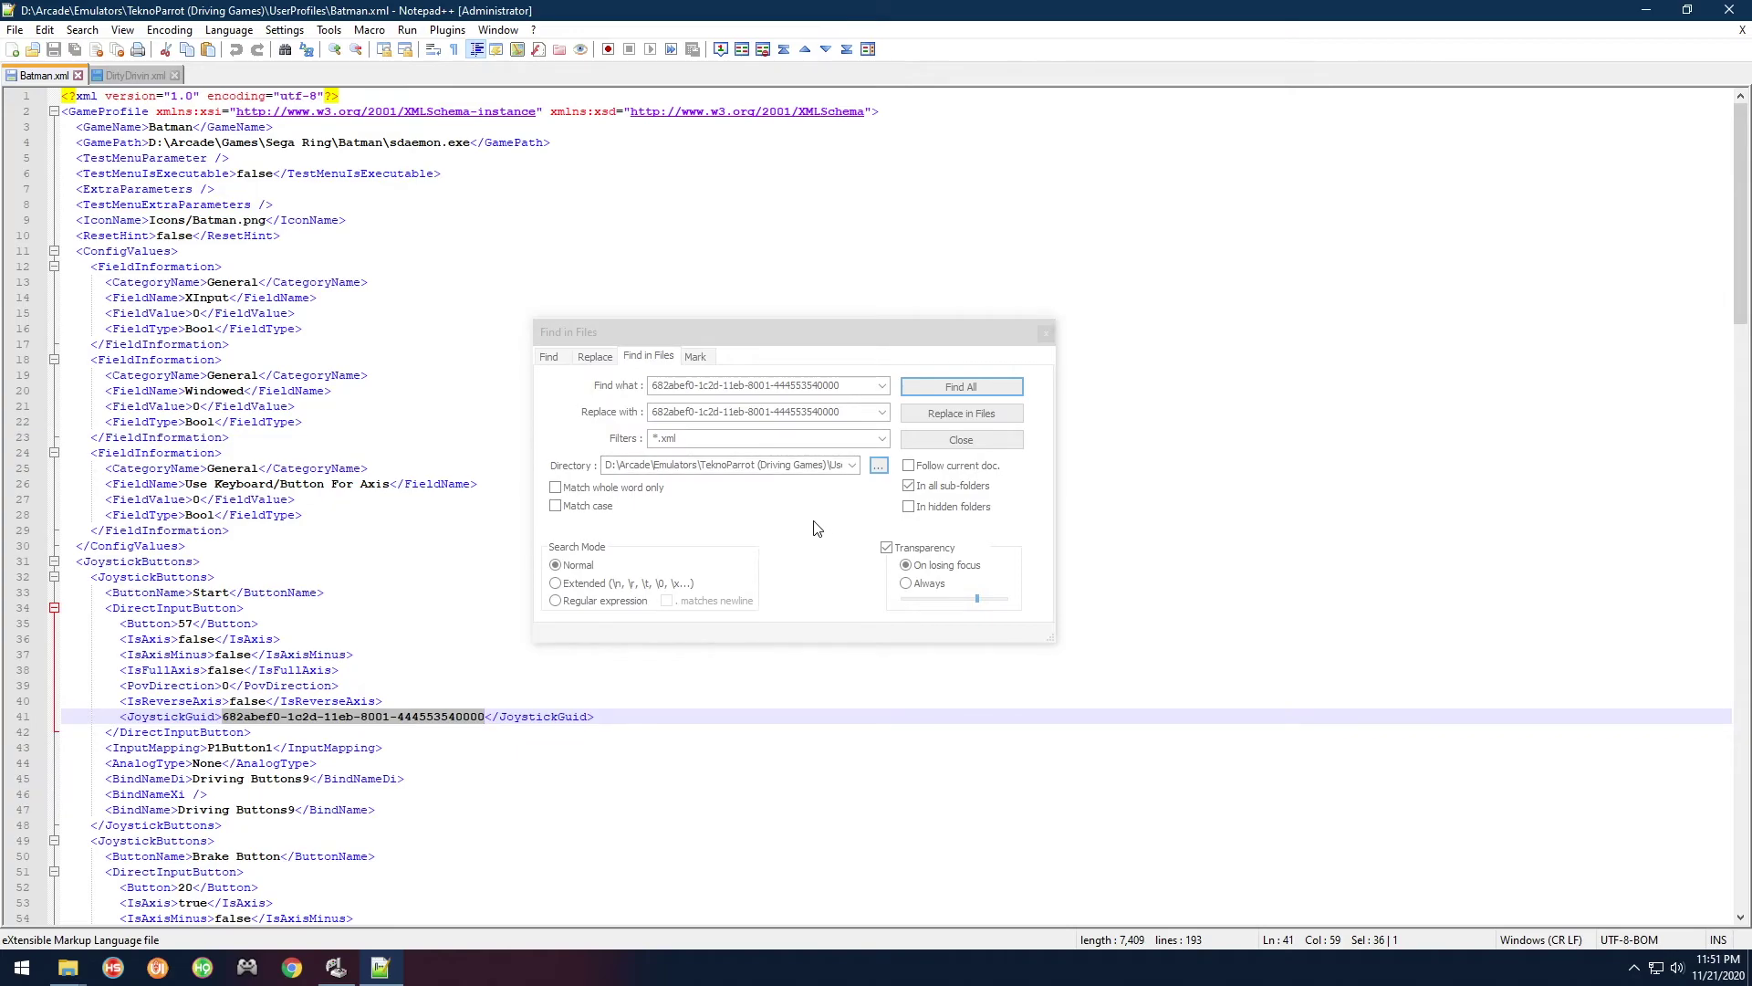
click(133, 76)
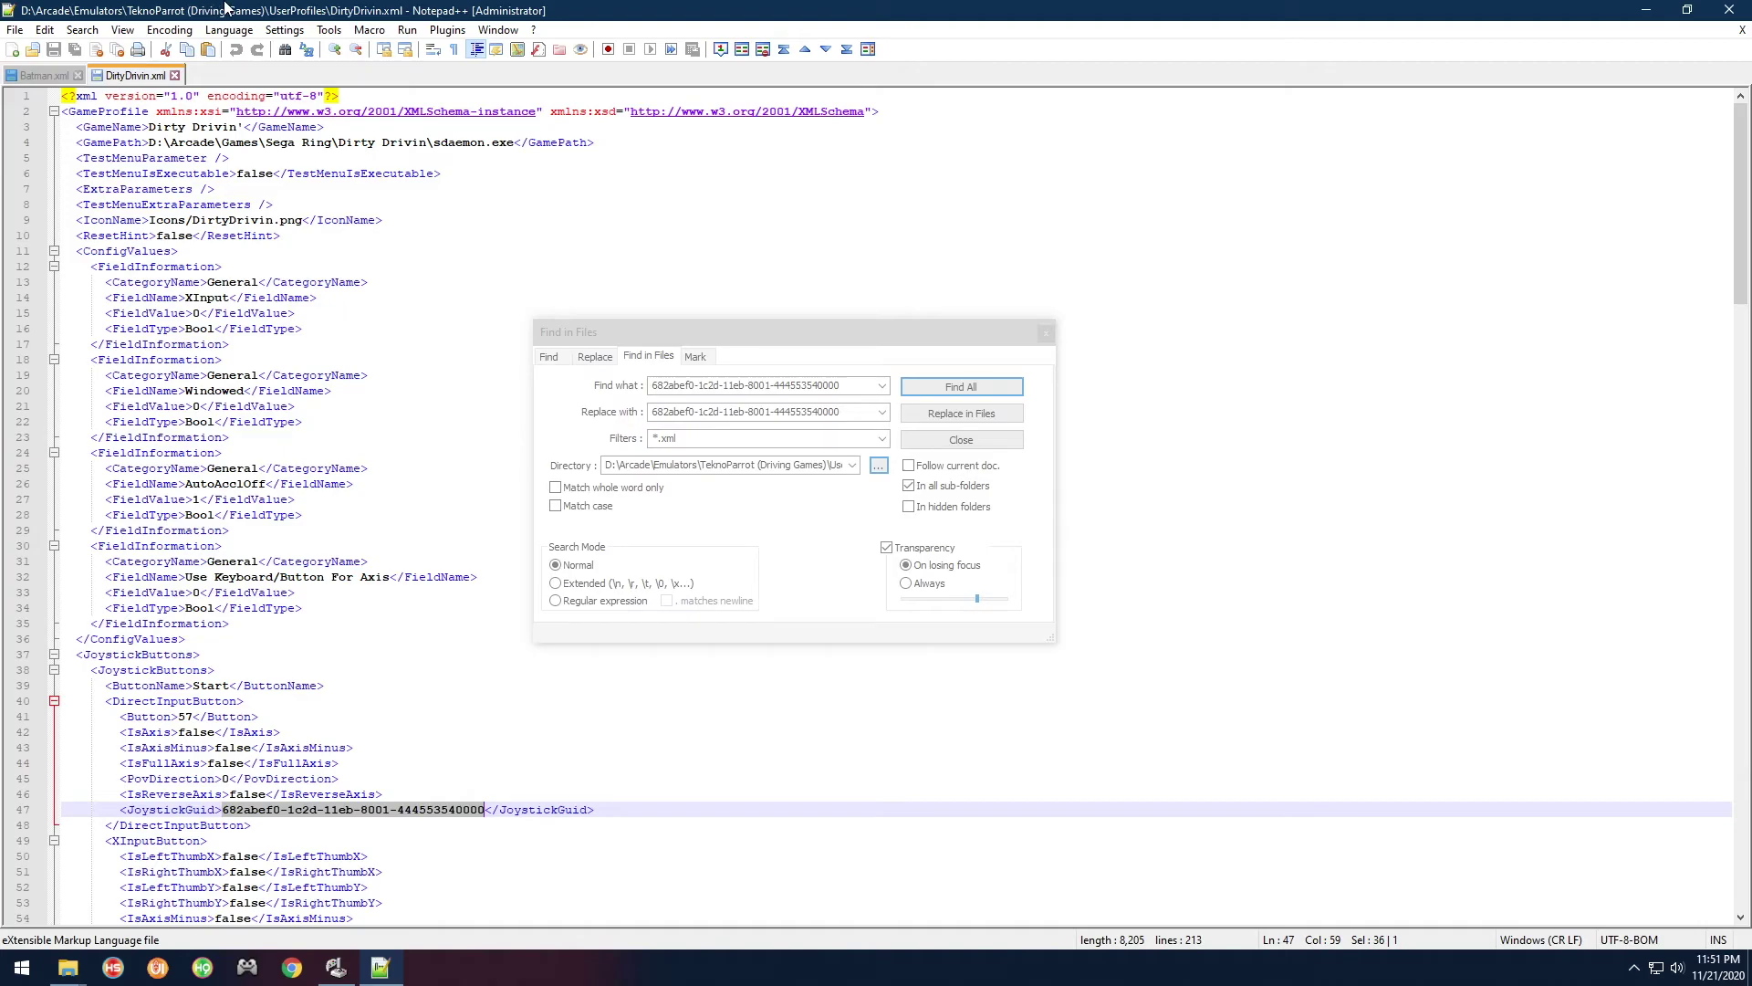
Close Find in Files, Notepad++ and JoyToKey, and move the TeknoParrot folder window toward the middle of the desktop
click(1059, 343)
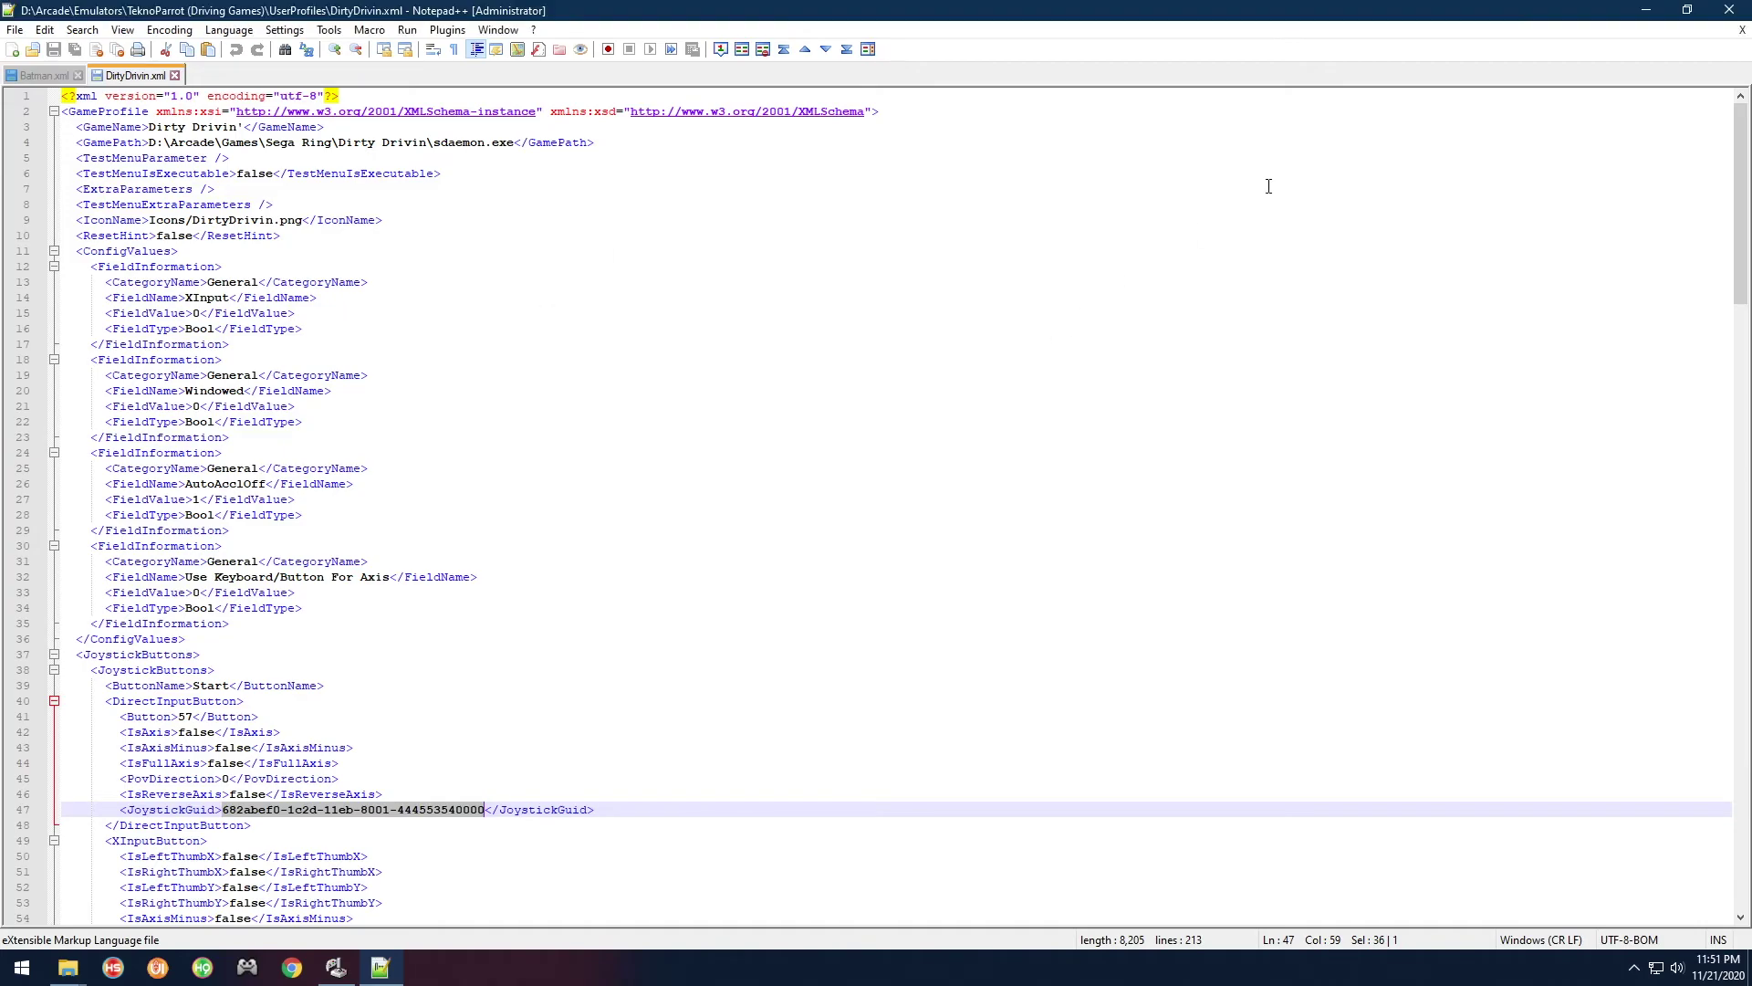
click(1728, 10)
drag(487, 467, 546, 417)
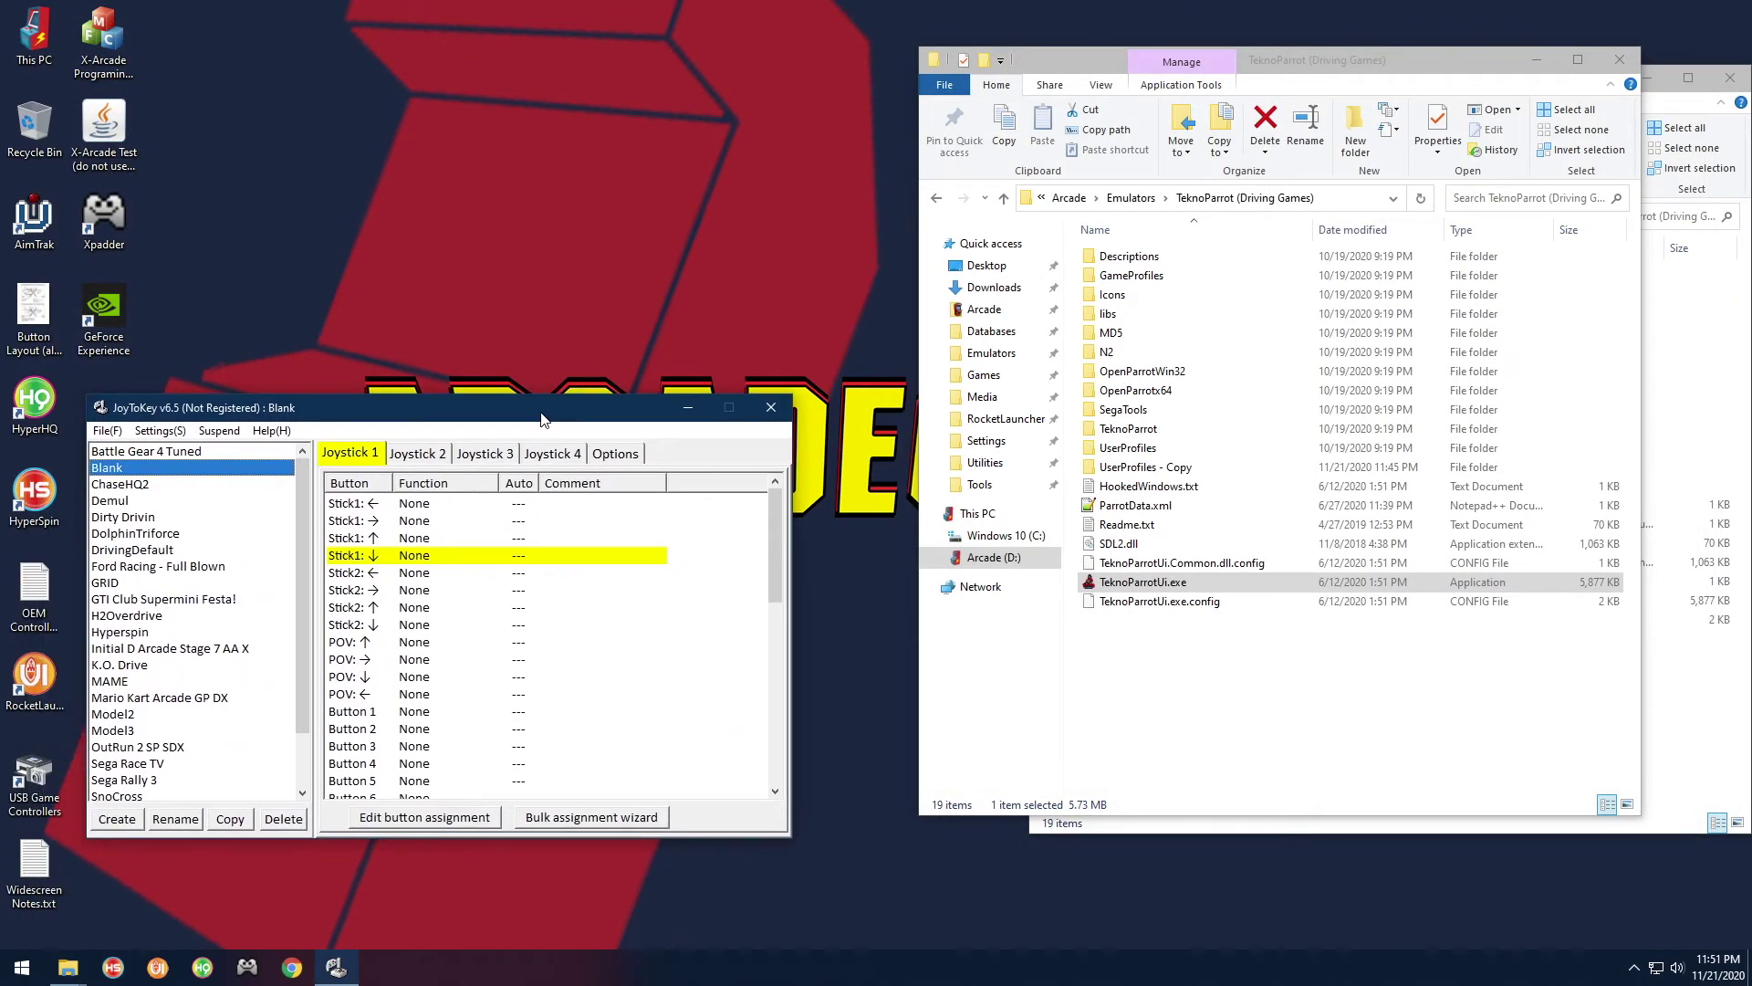
click(780, 405)
drag(1450, 46, 1003, 100)
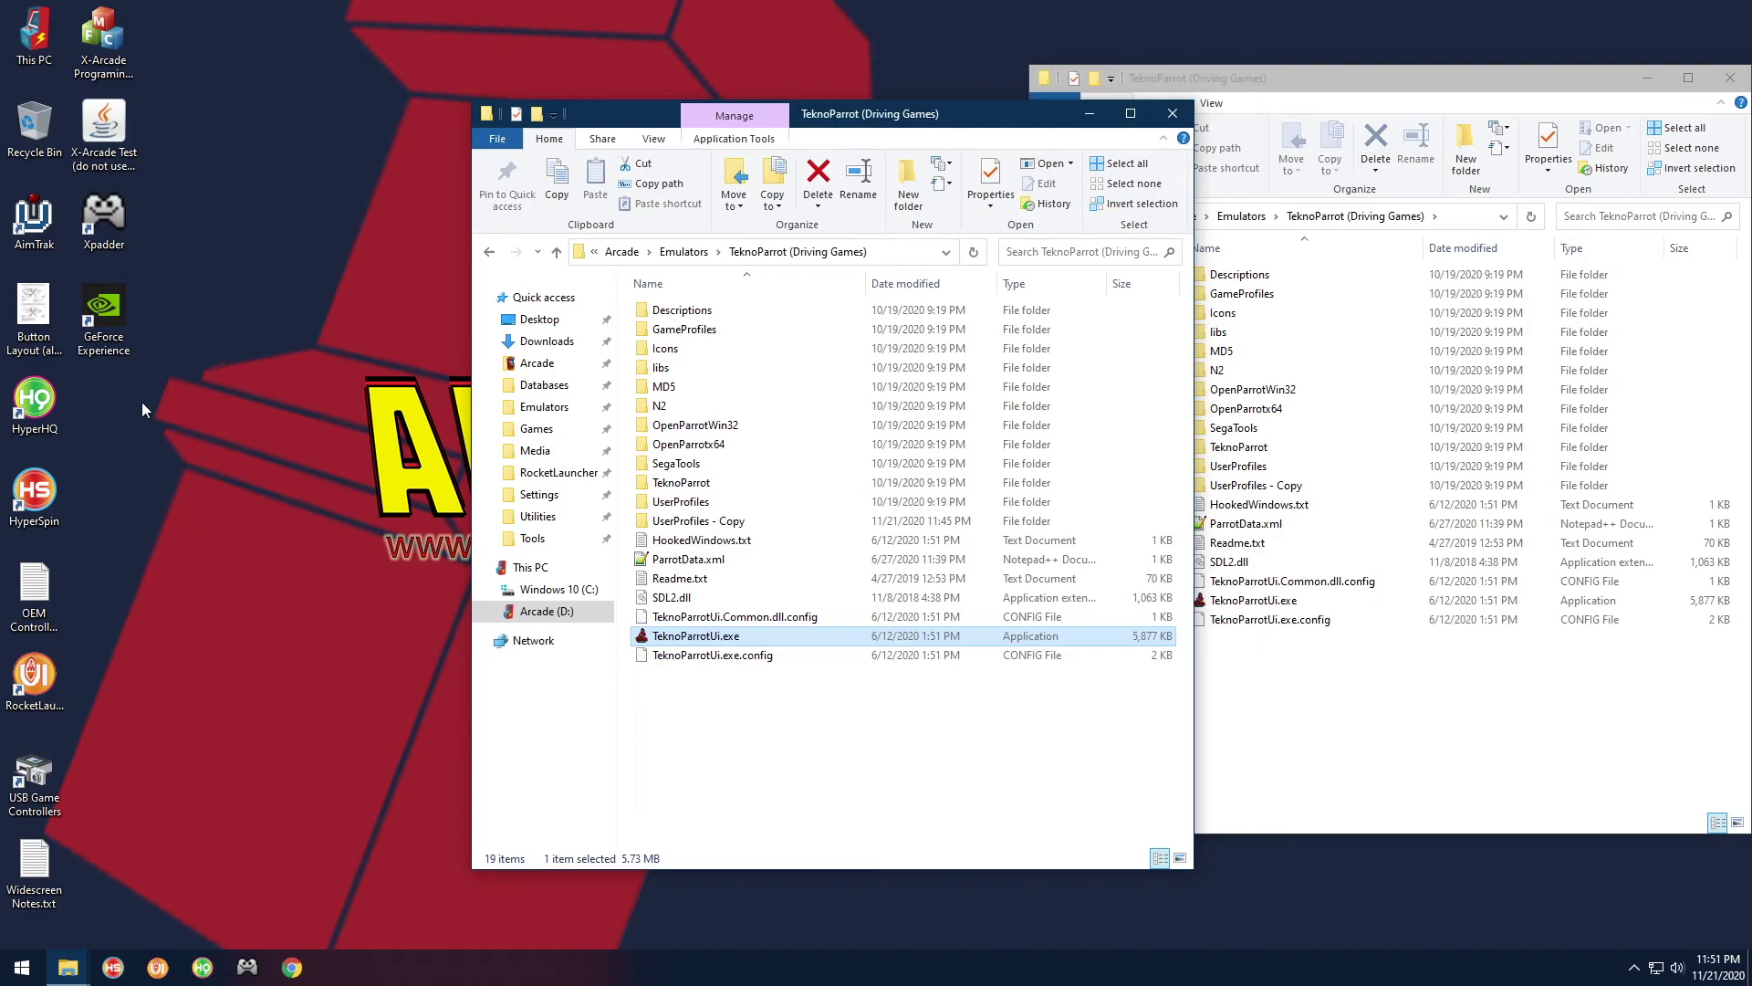
click(278, 348)
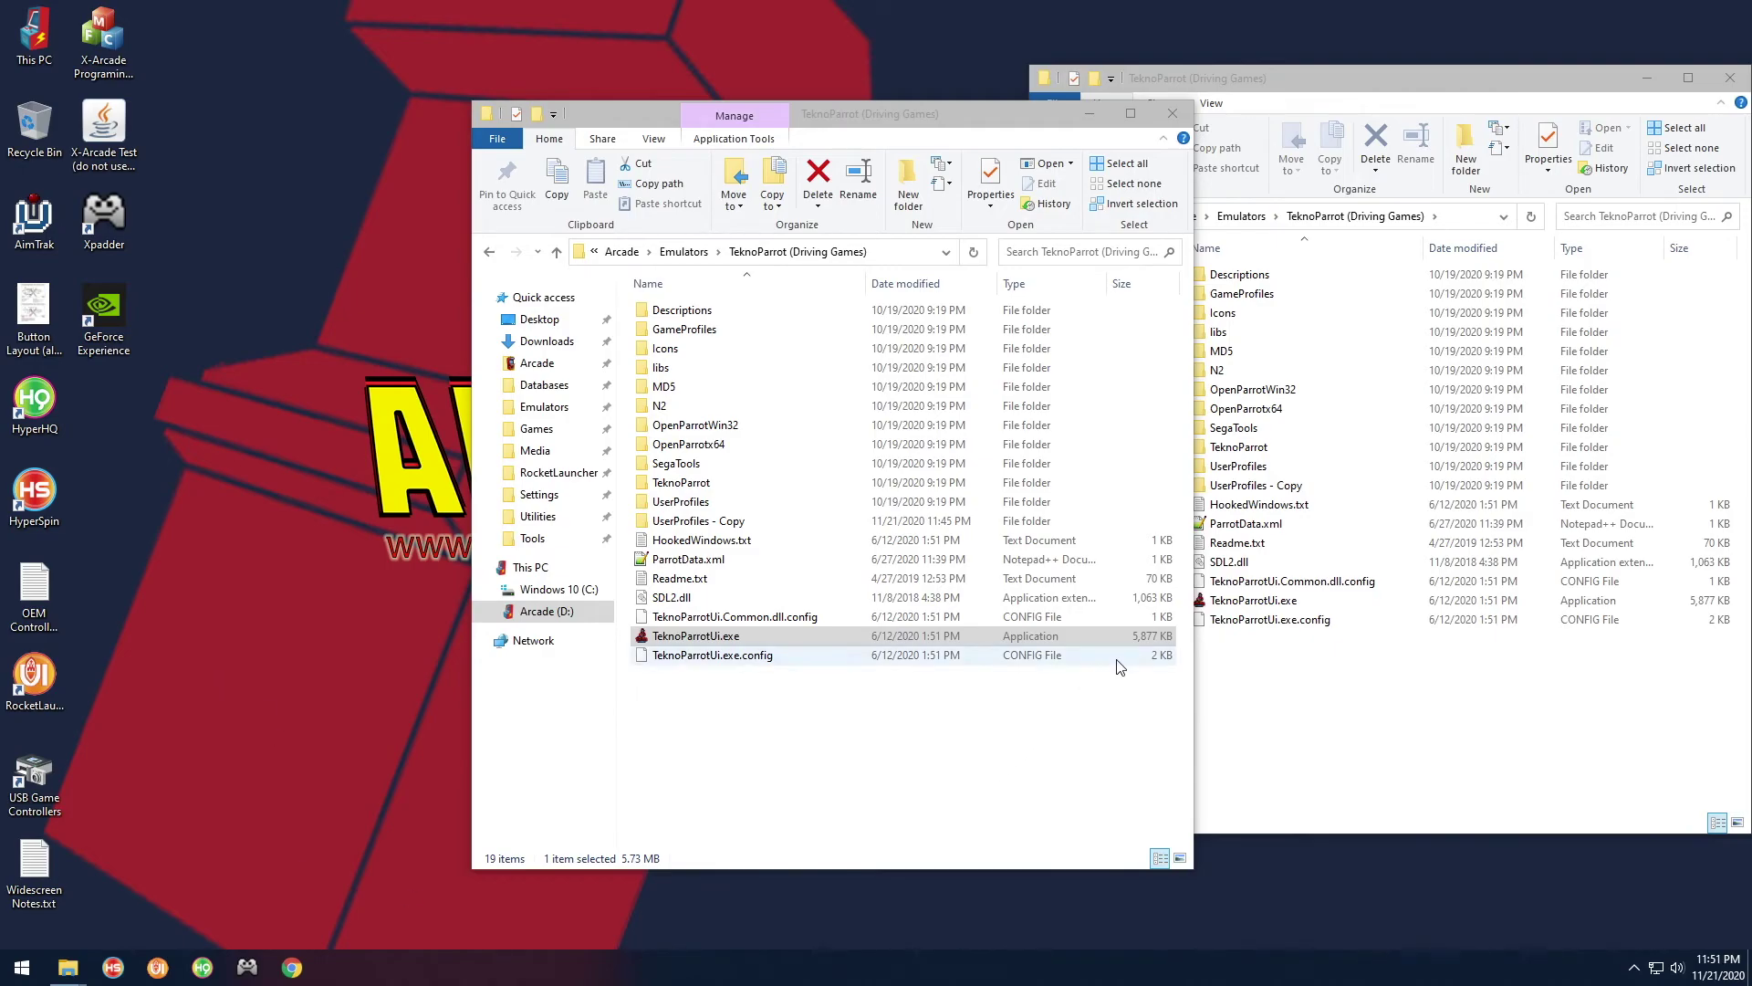
Launch JoyToKey.exe from the JoyToKey (Driving MAME) folder in Utilities
click(541, 518)
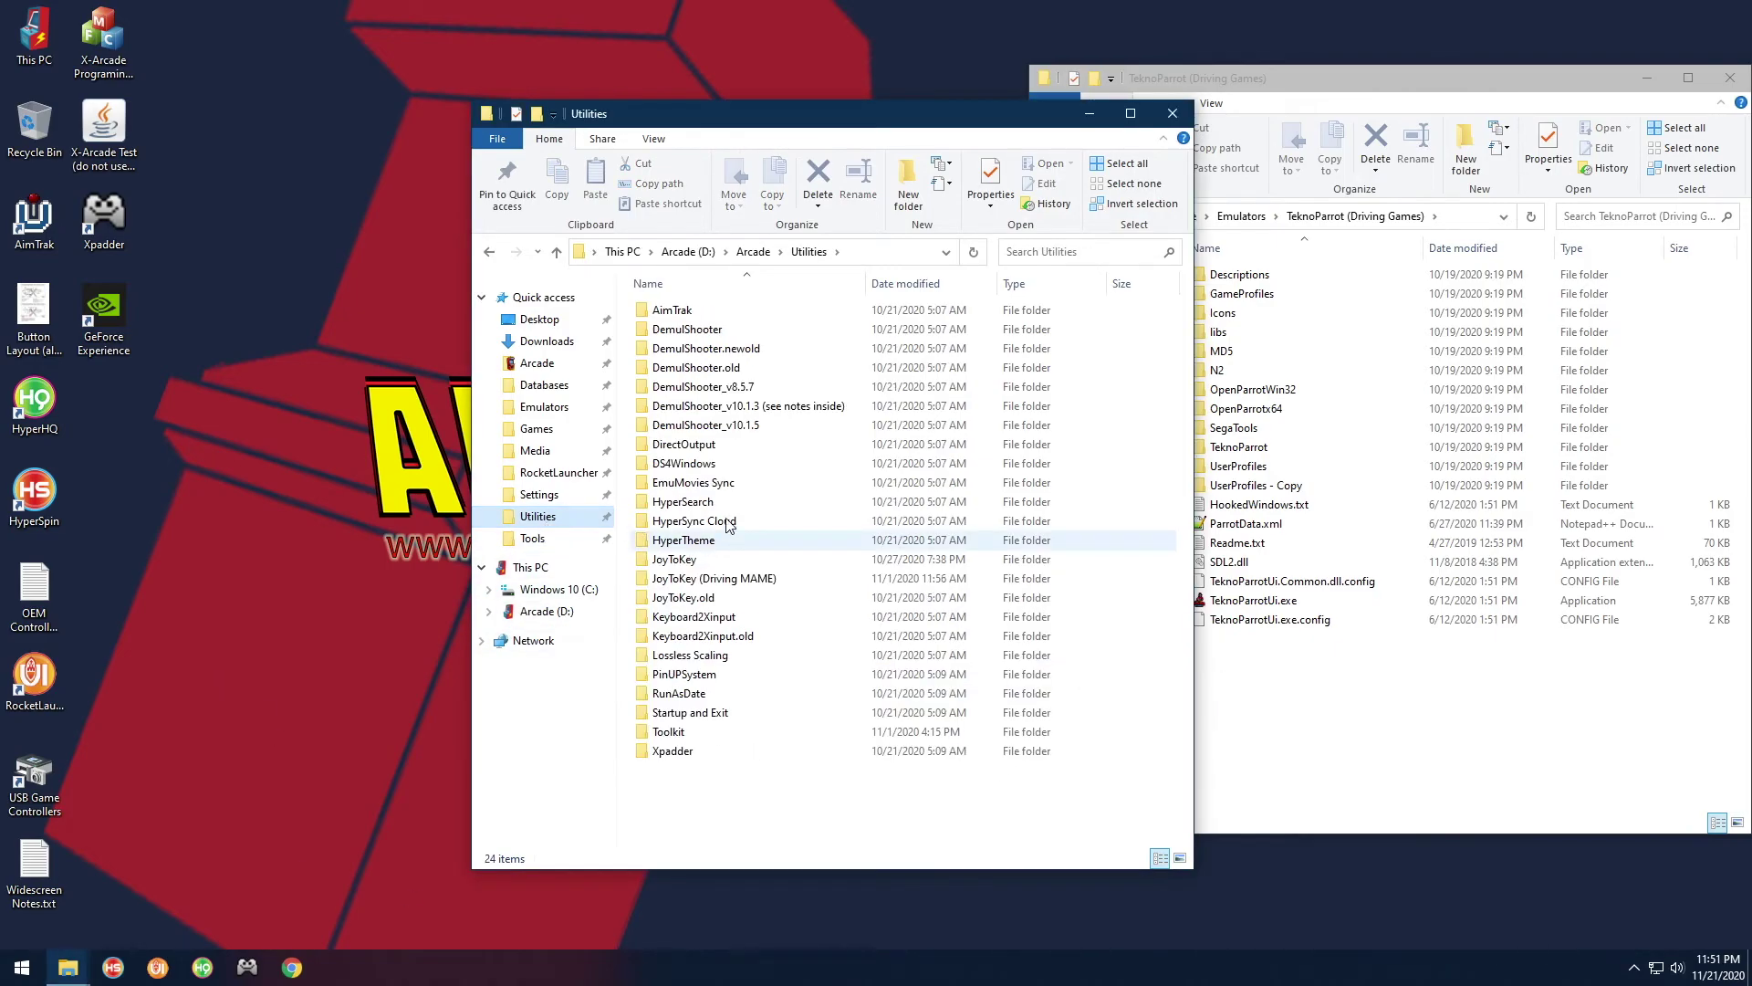
click(700, 581)
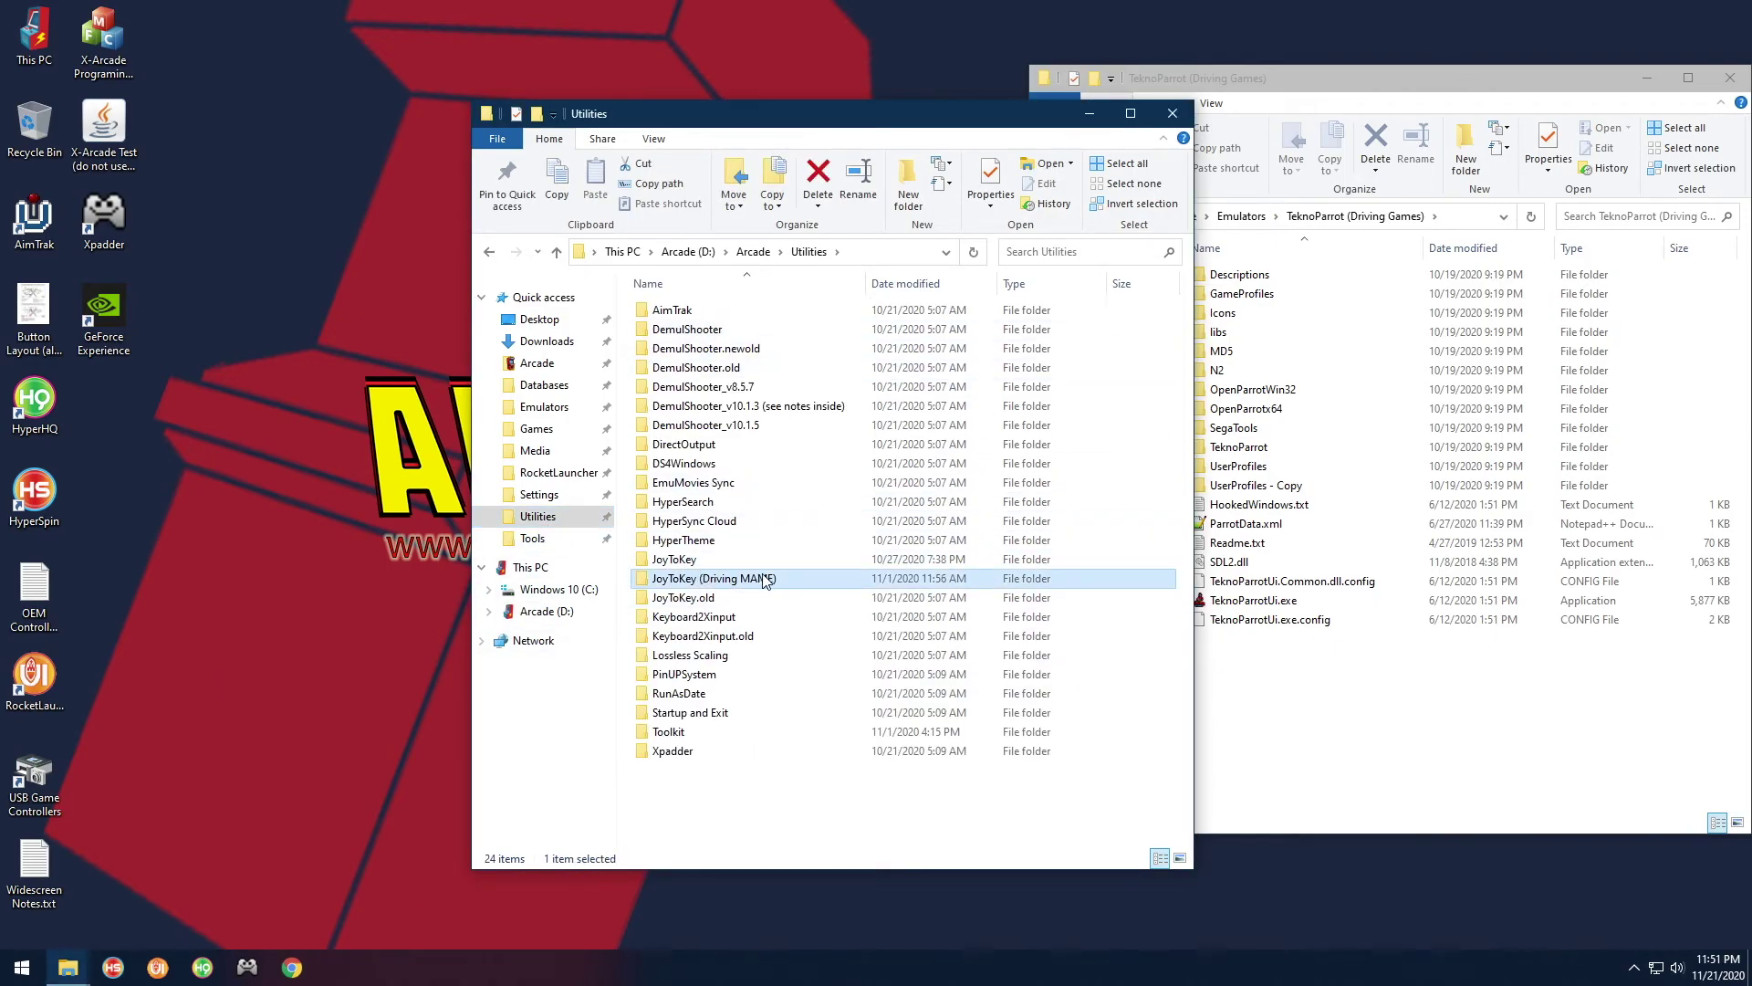
double_click(767, 580)
double_click(680, 619)
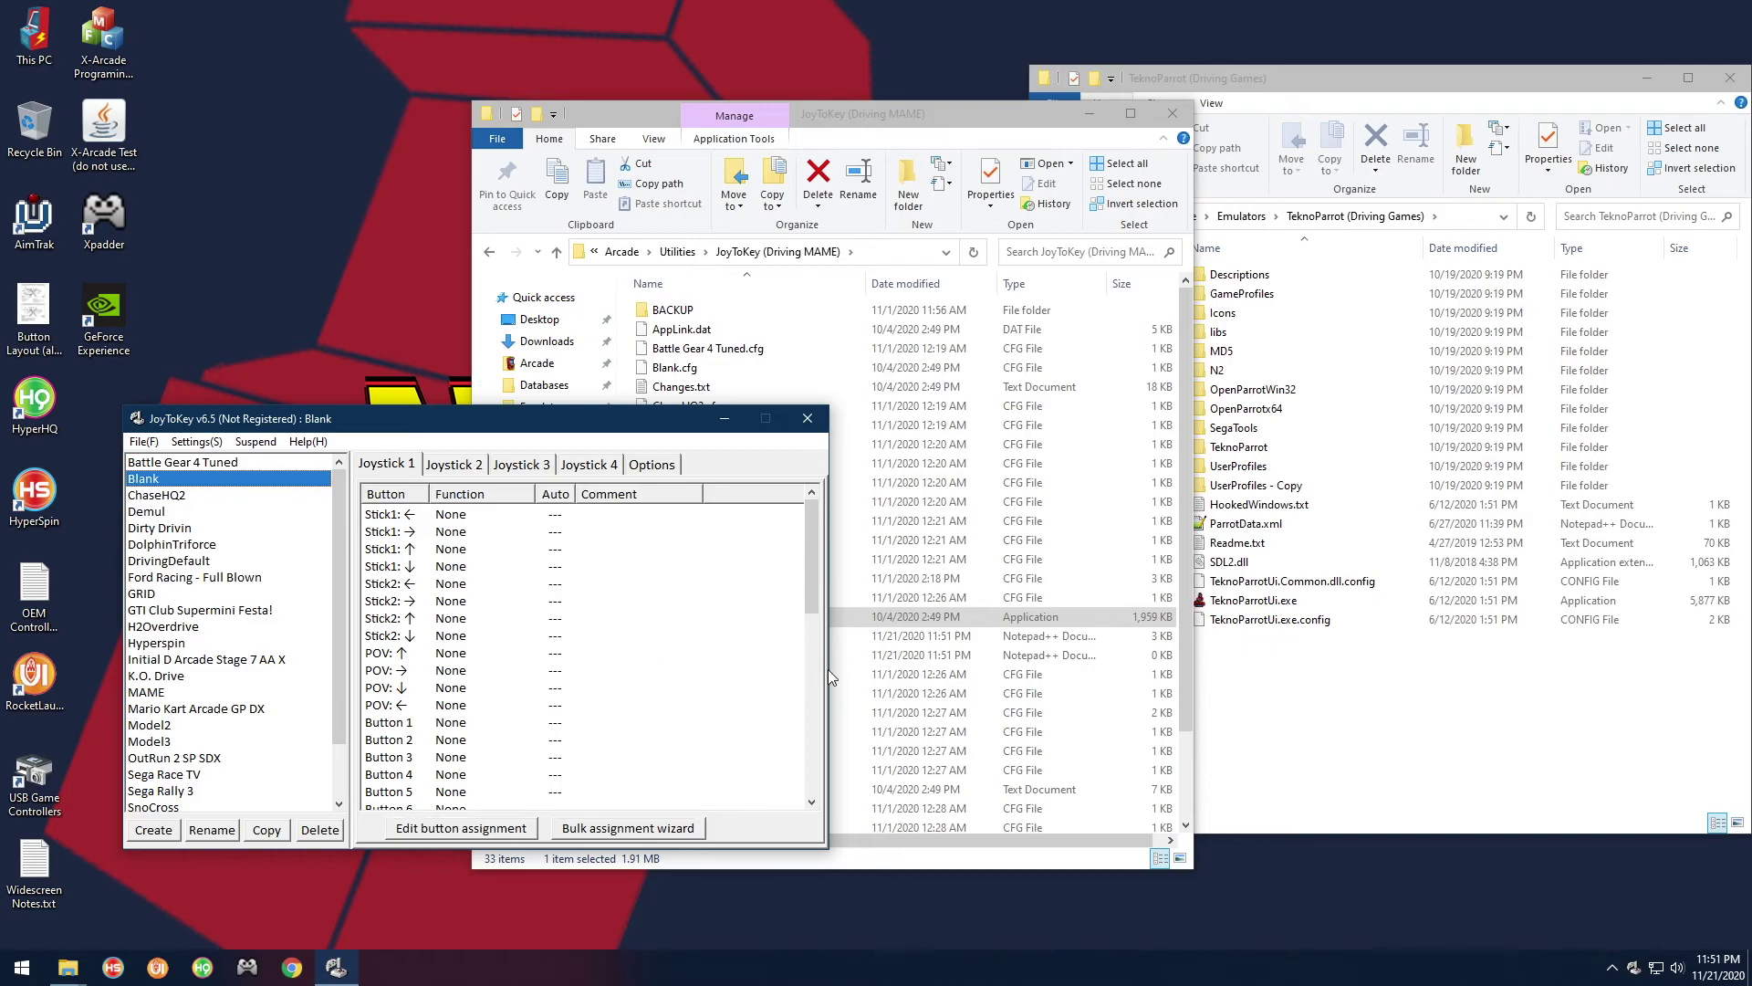
View the Hyperspin profile's button assignments, switch JoyToKey back to the Blank profile and move its window clear of the folder windows
click(169, 545)
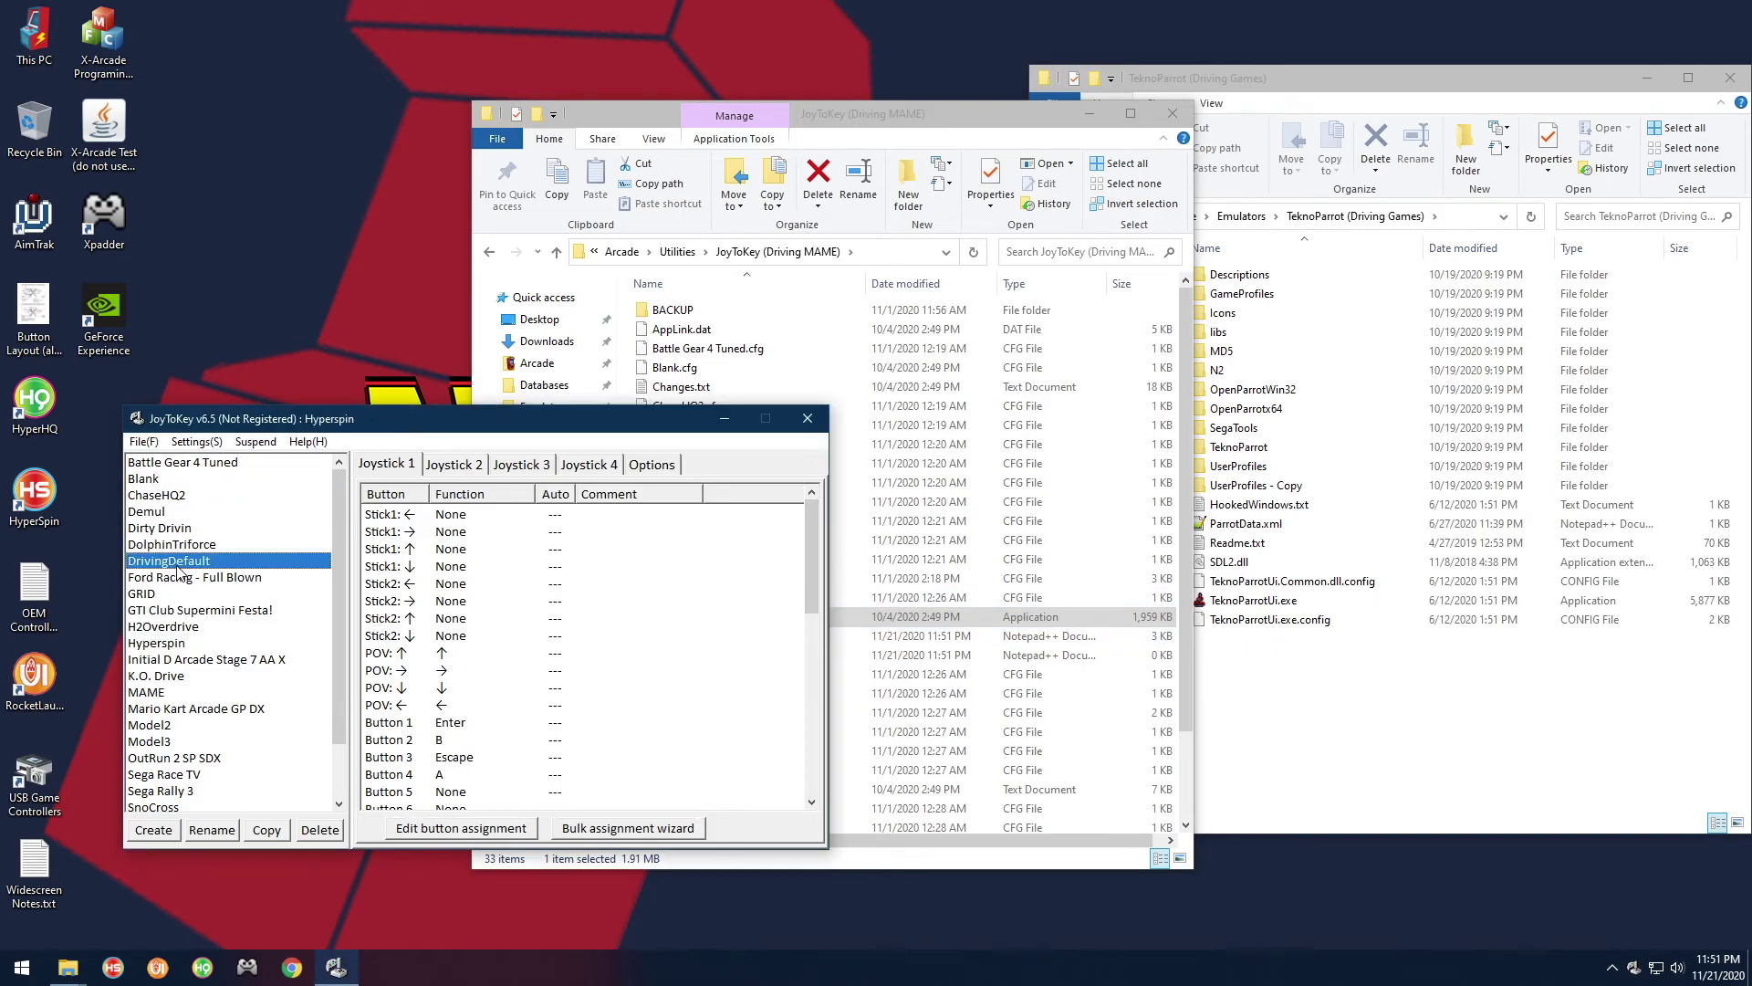
click(183, 643)
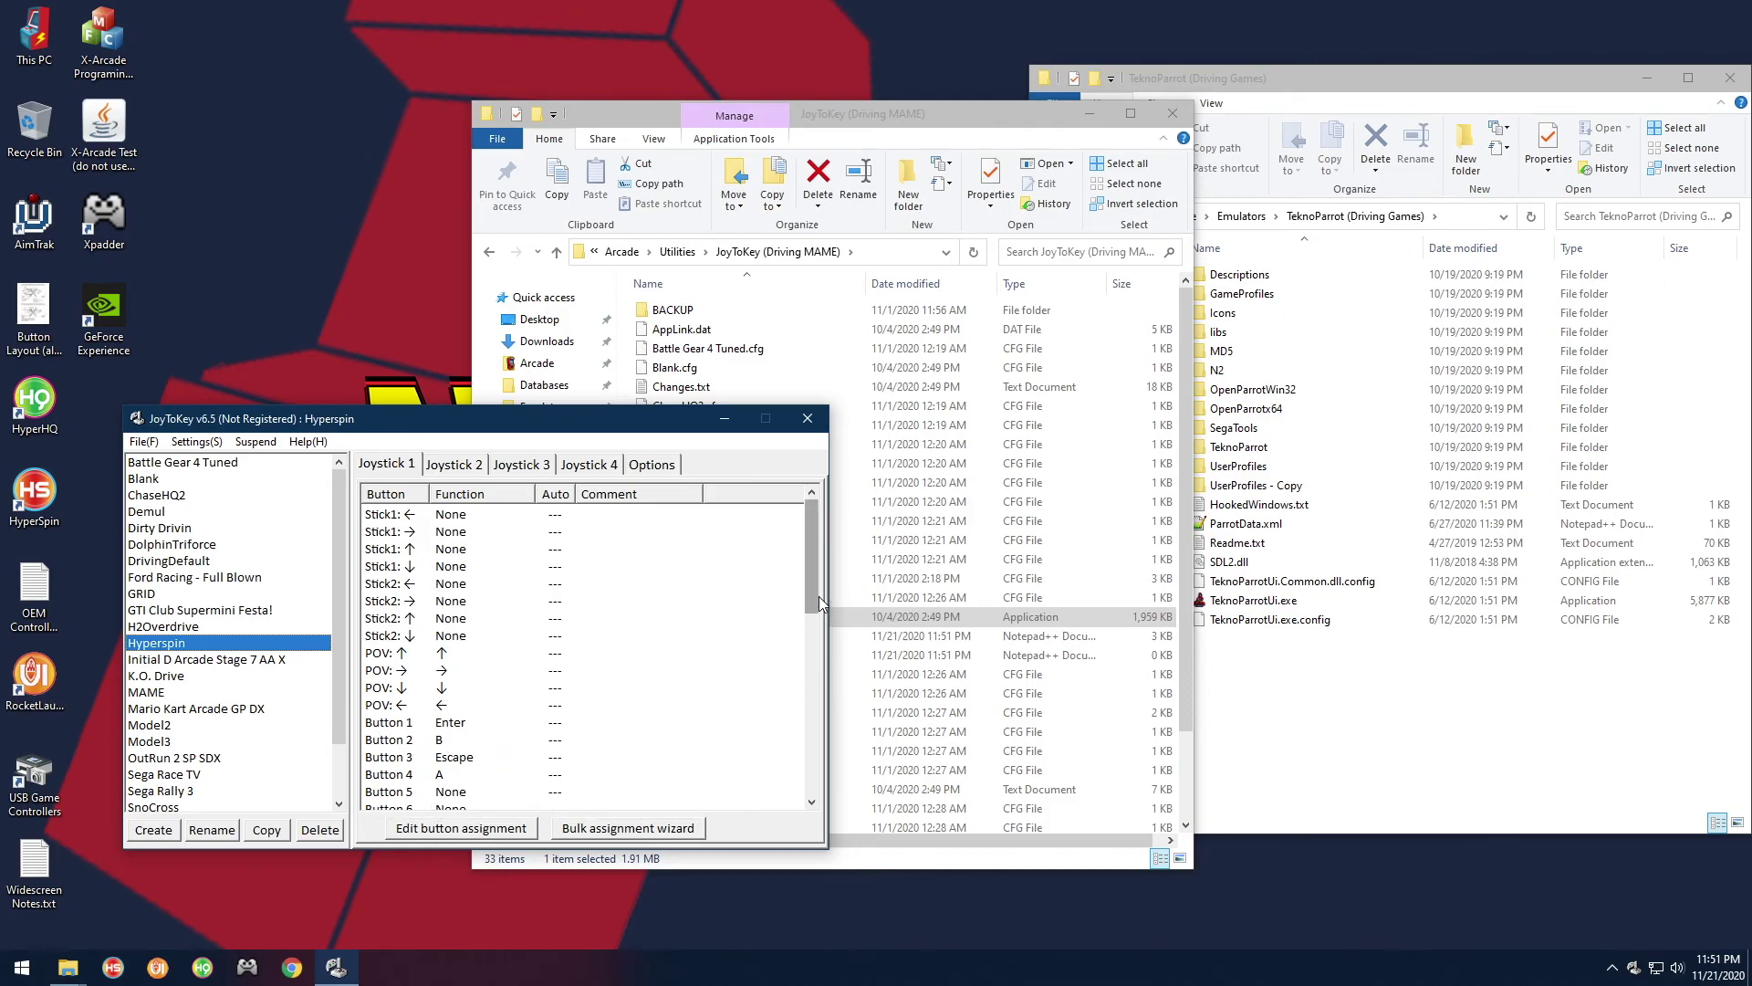
click(143, 480)
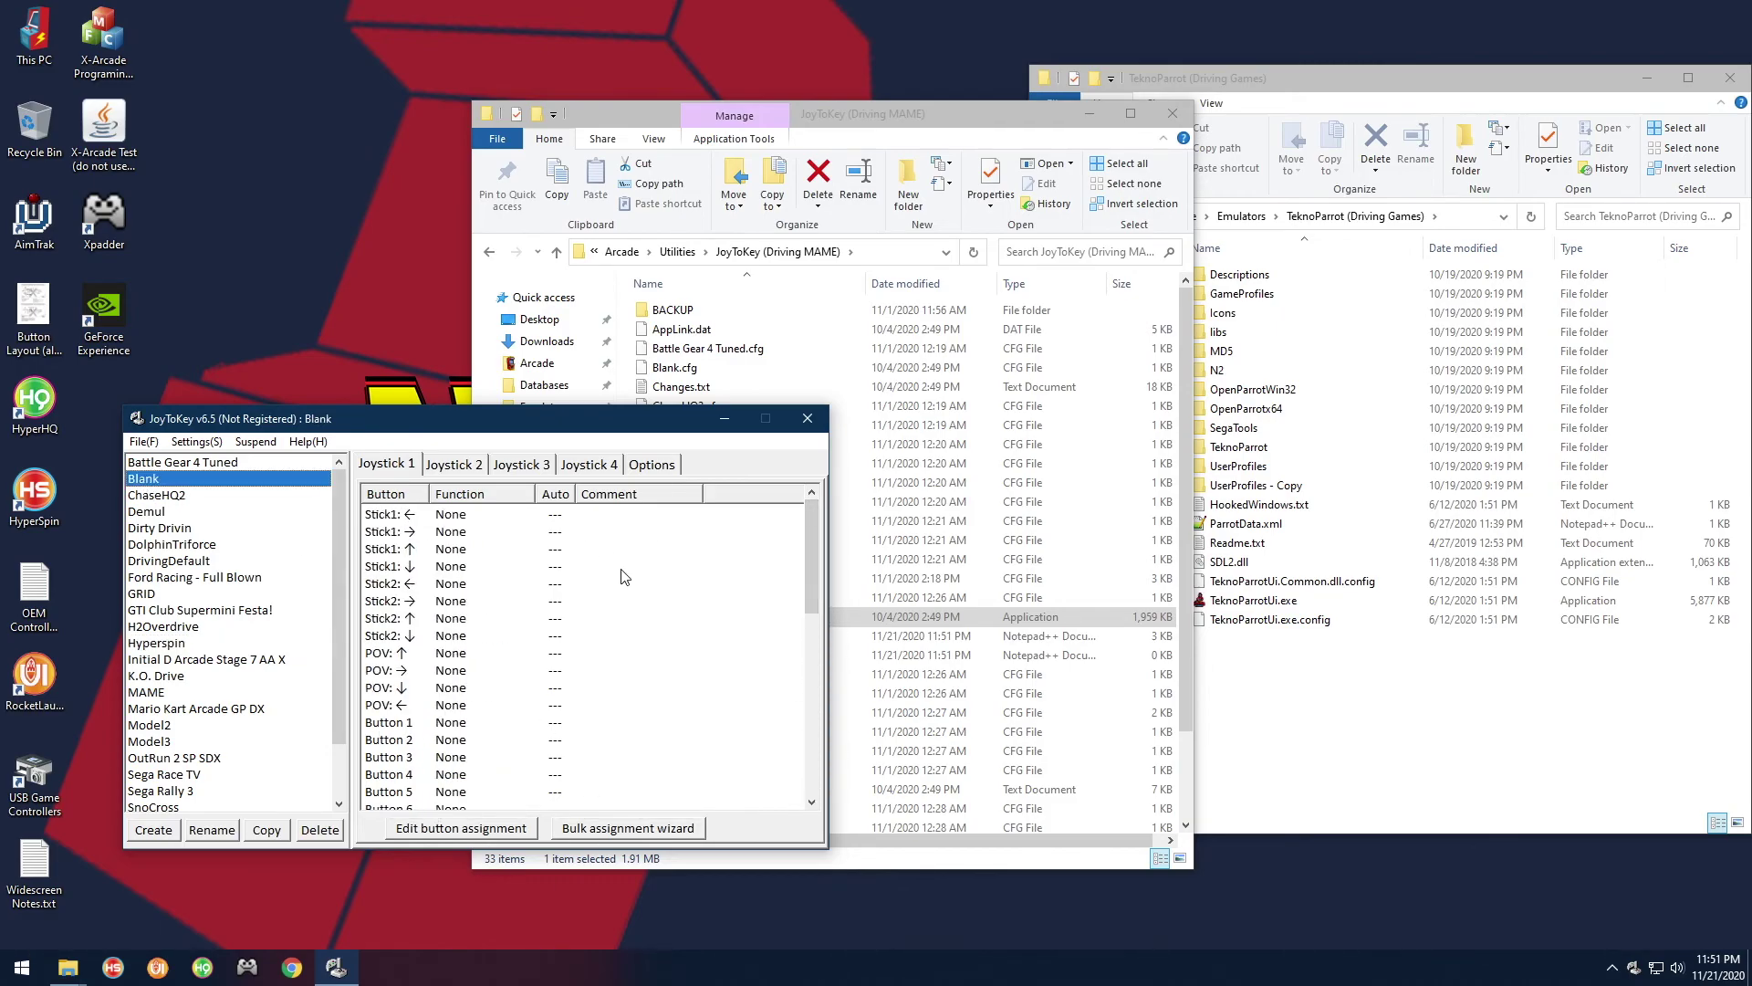
drag(622, 425, 548, 455)
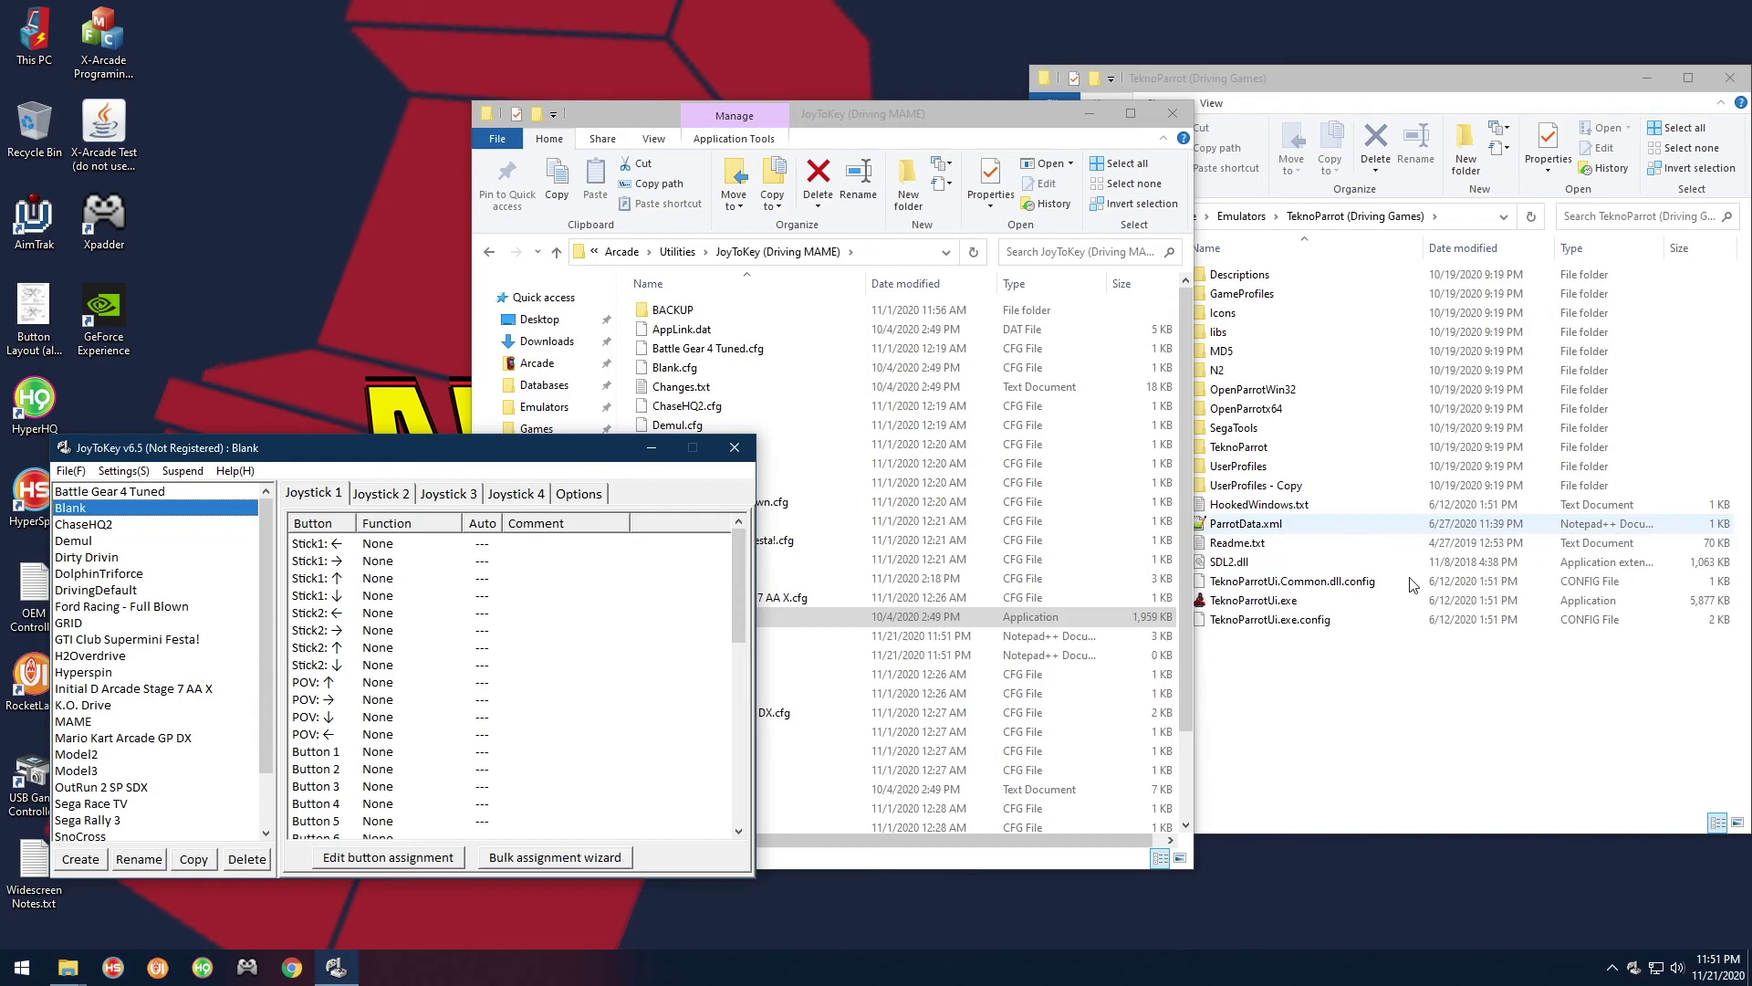
click(927, 110)
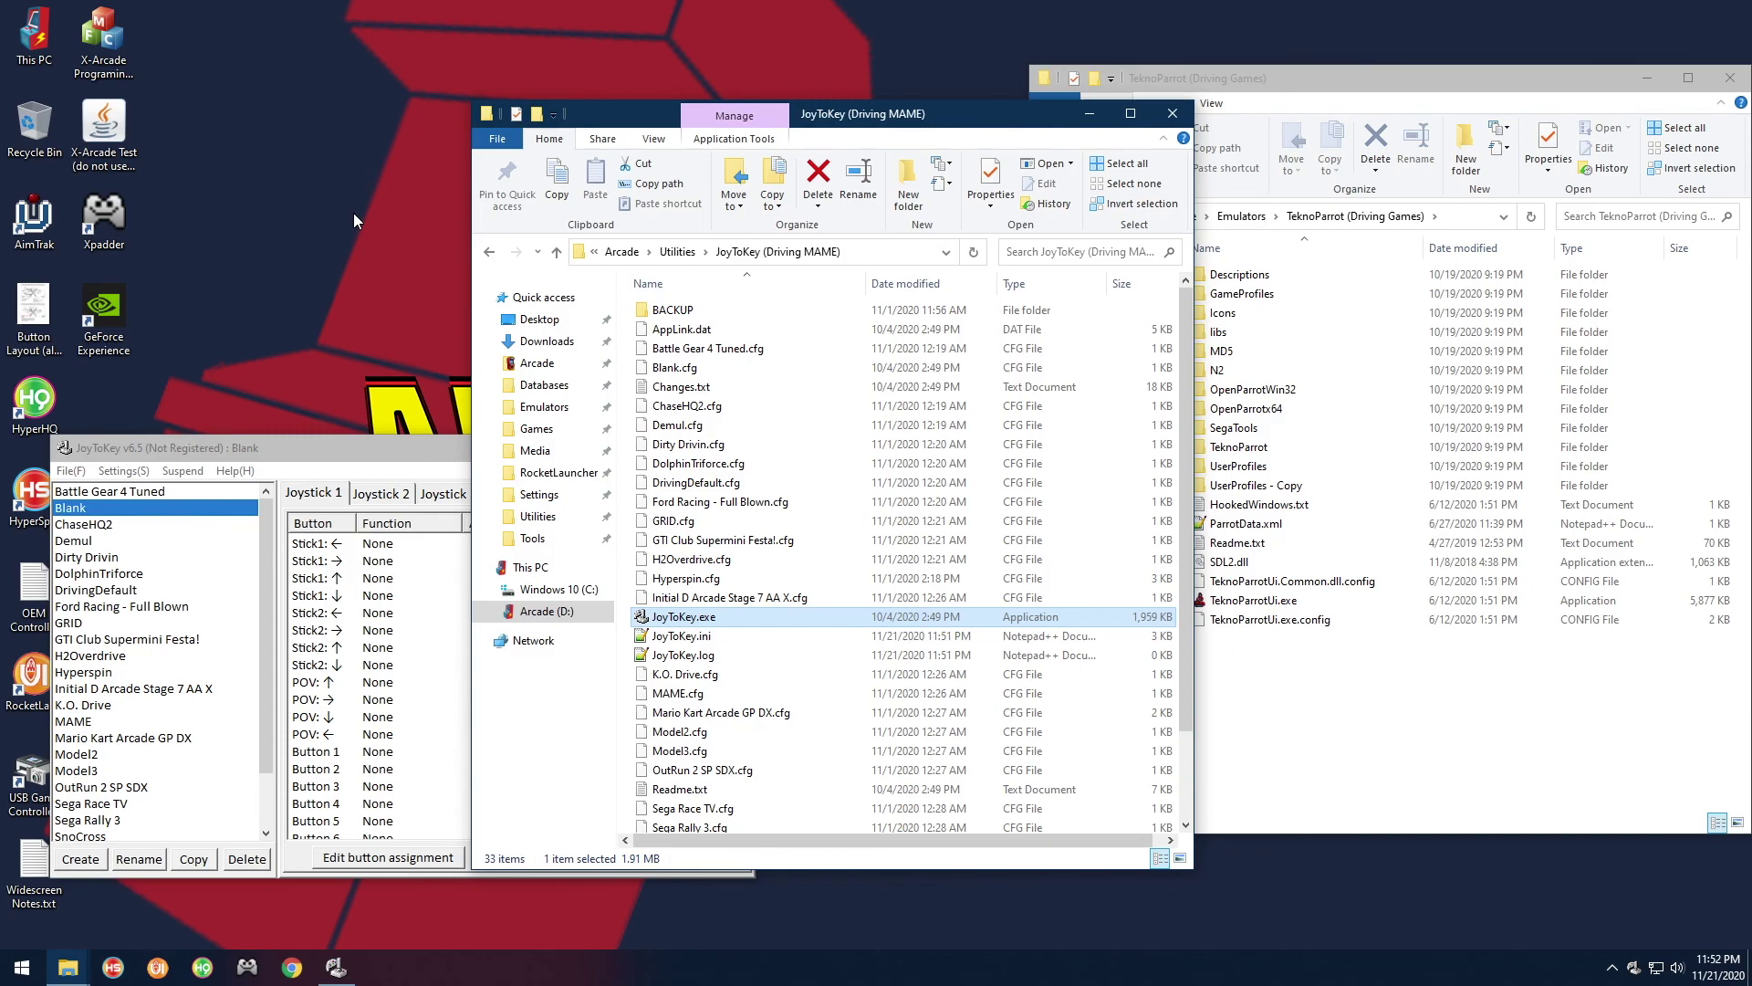
drag(409, 448, 418, 497)
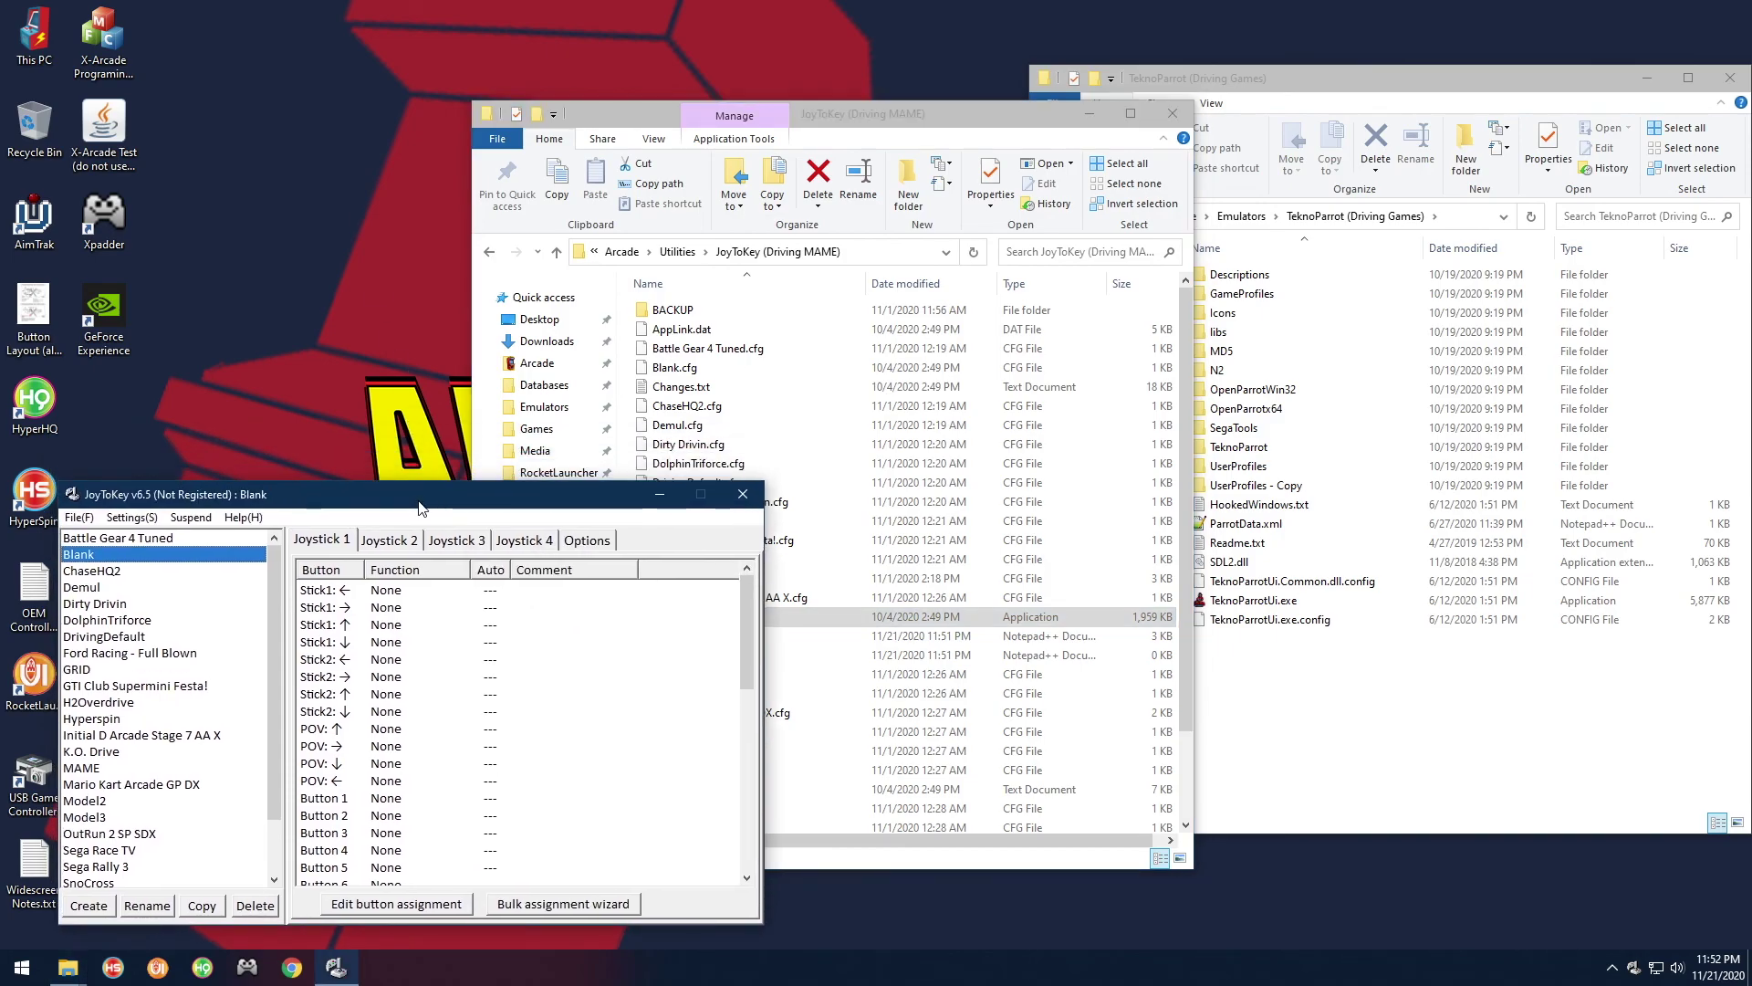